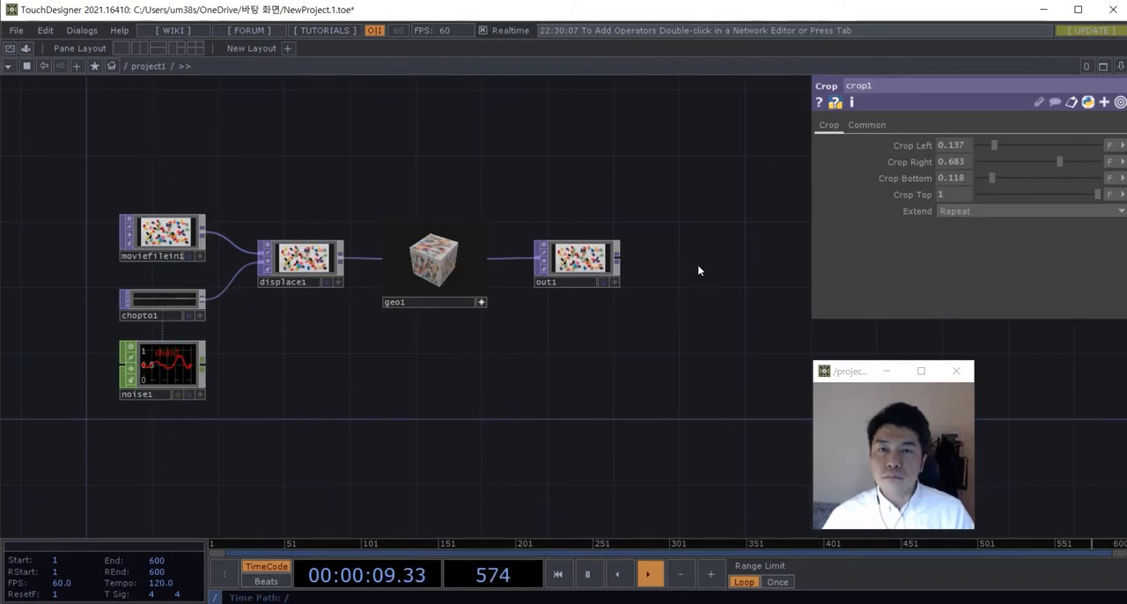
# Step: Delete all existing operators from the project1 network, from the movie input and noise chain through to the output
pyautogui.click(581, 260)
pyautogui.moveTo(639, 338)
pyautogui.mouseDown()
pyautogui.moveTo(664, 329)
pyautogui.moveTo(640, 321)
pyautogui.mouseUp()
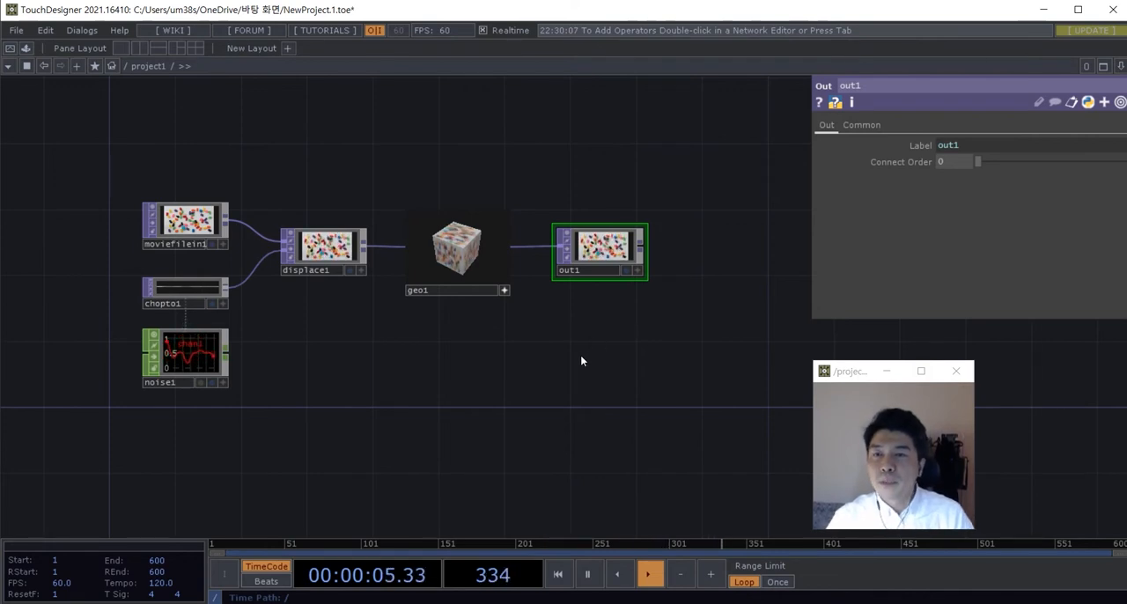
pyautogui.moveTo(660, 395); pyautogui.dragTo(140, 181, button='right')
pyautogui.press('Delete')
pyautogui.moveTo(399, 342); pyautogui.dragTo(397, 352)
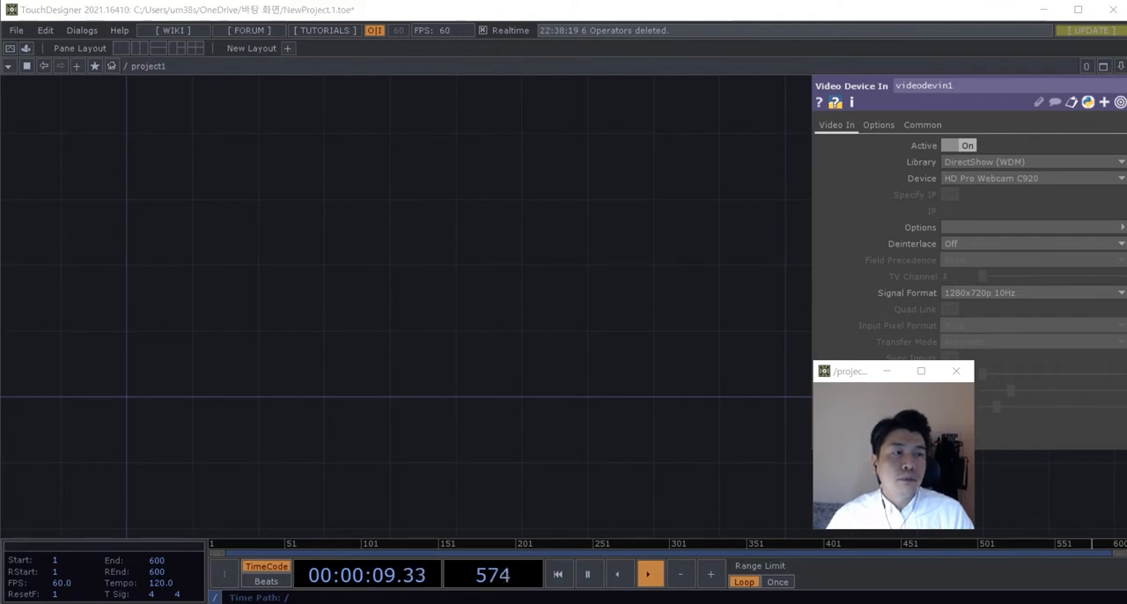
# Step: Add a Text SOP to the empty network
pyautogui.moveTo(460, 373); pyautogui.dragTo(445, 342)
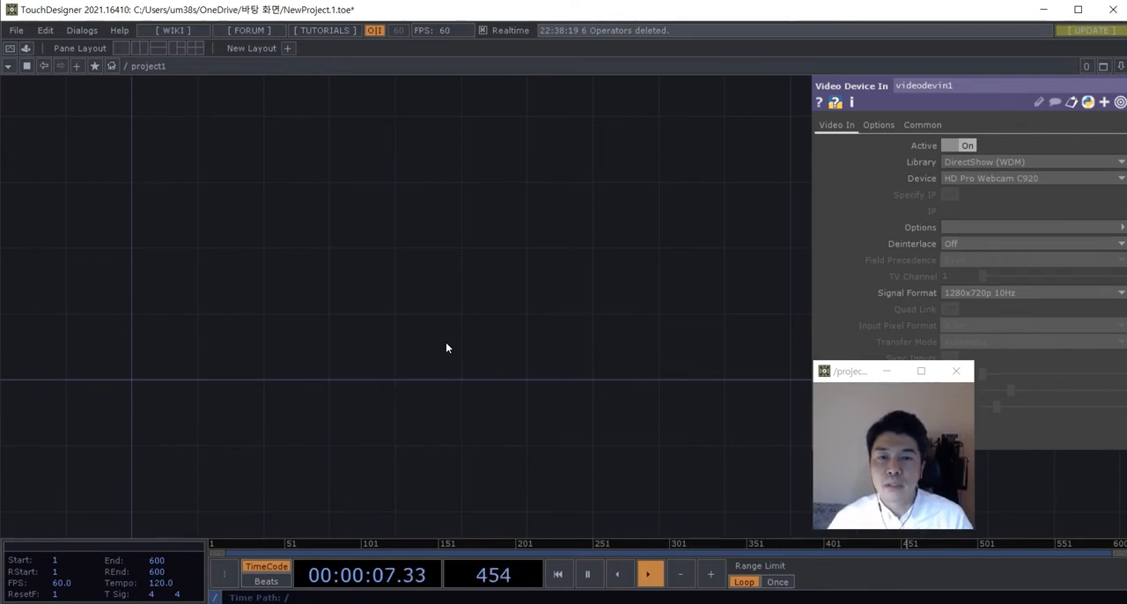
pyautogui.moveTo(496, 327); pyautogui.dragTo(414, 290)
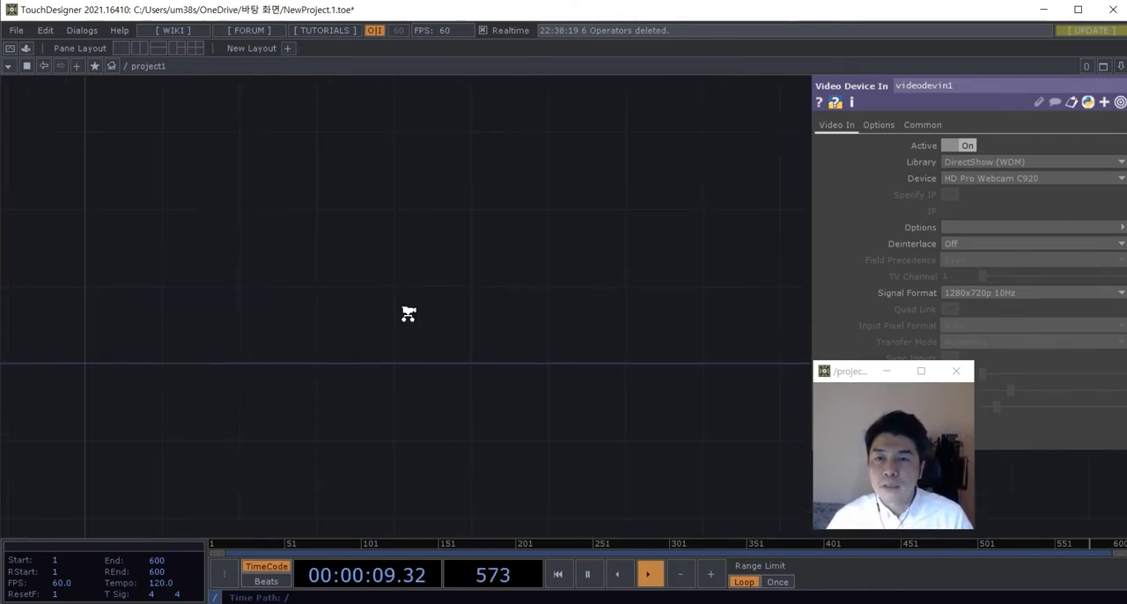
pyautogui.press('Tab')
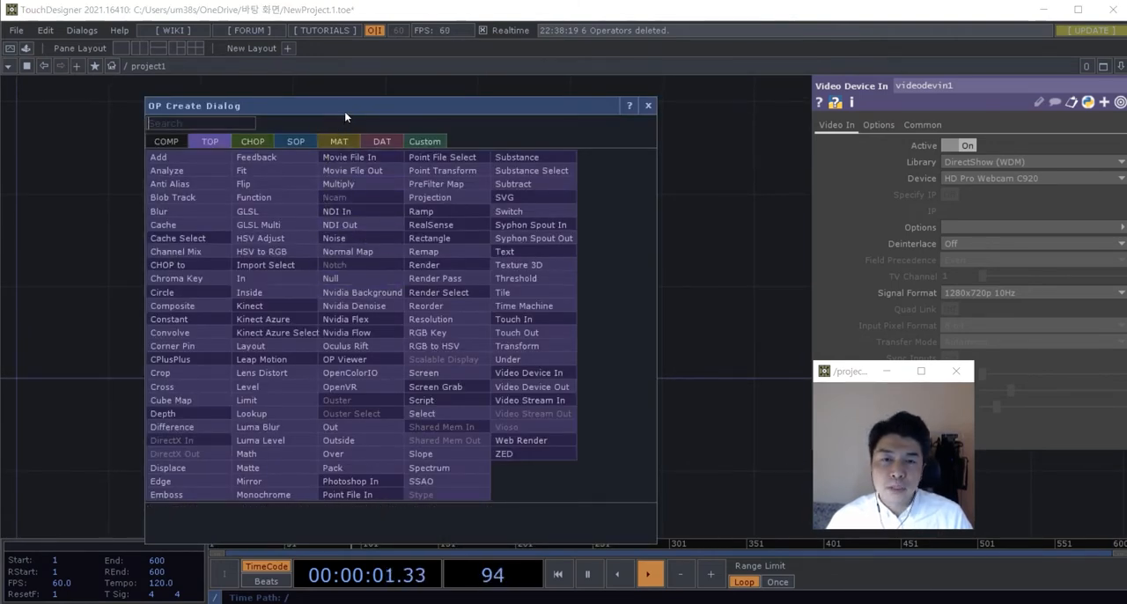
pyautogui.moveTo(344, 111); pyautogui.dragTo(368, 110)
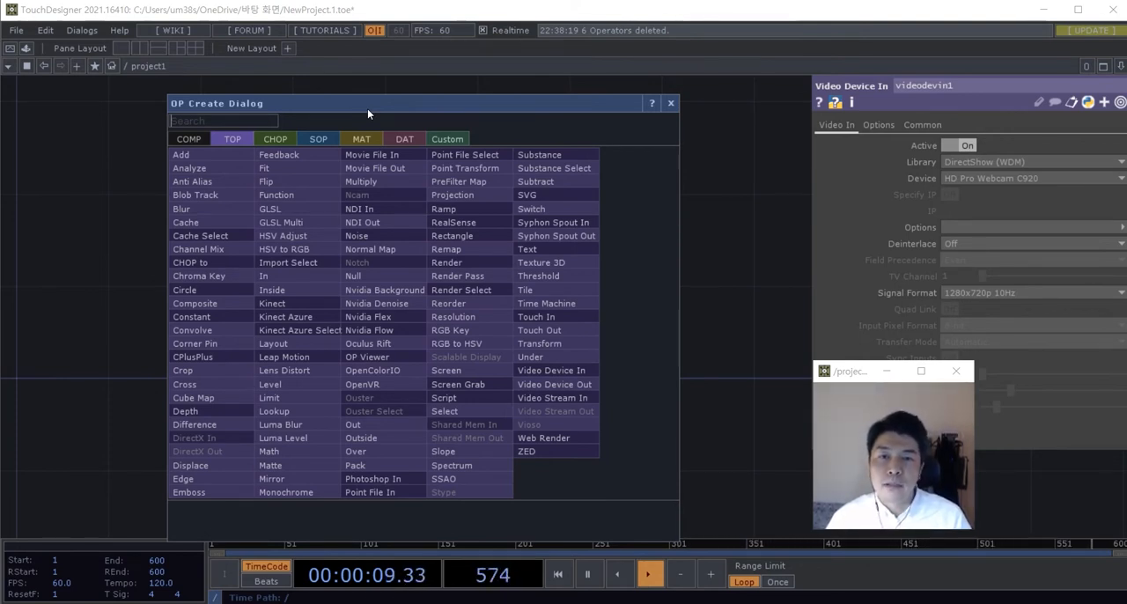
pyautogui.click(318, 139)
pyautogui.click(249, 120)
pyautogui.write('t')
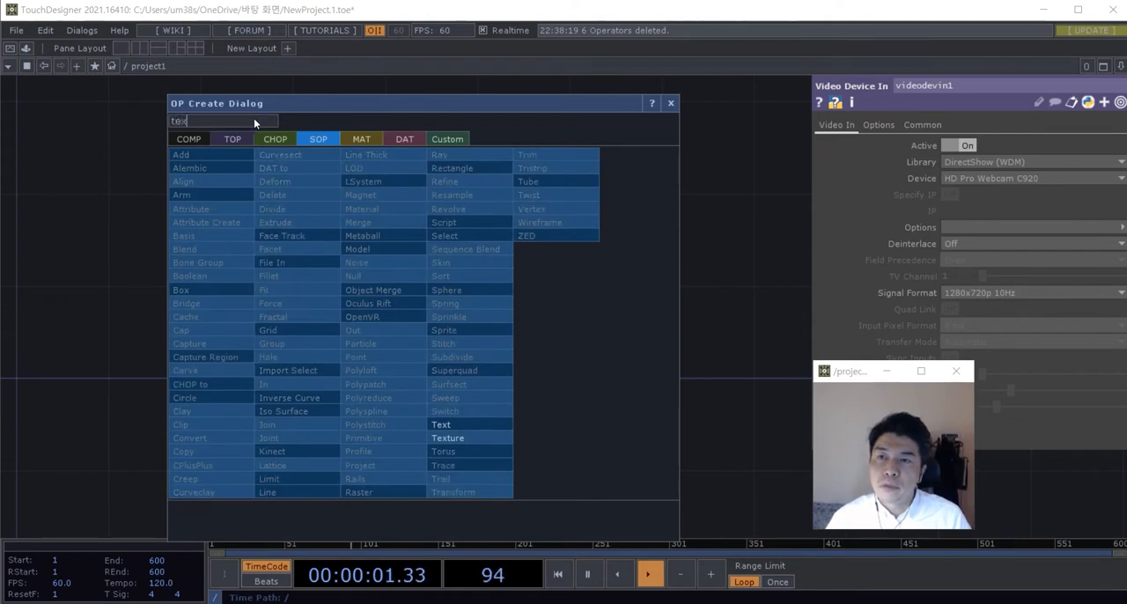
pyautogui.write('ex')
pyautogui.click(445, 424)
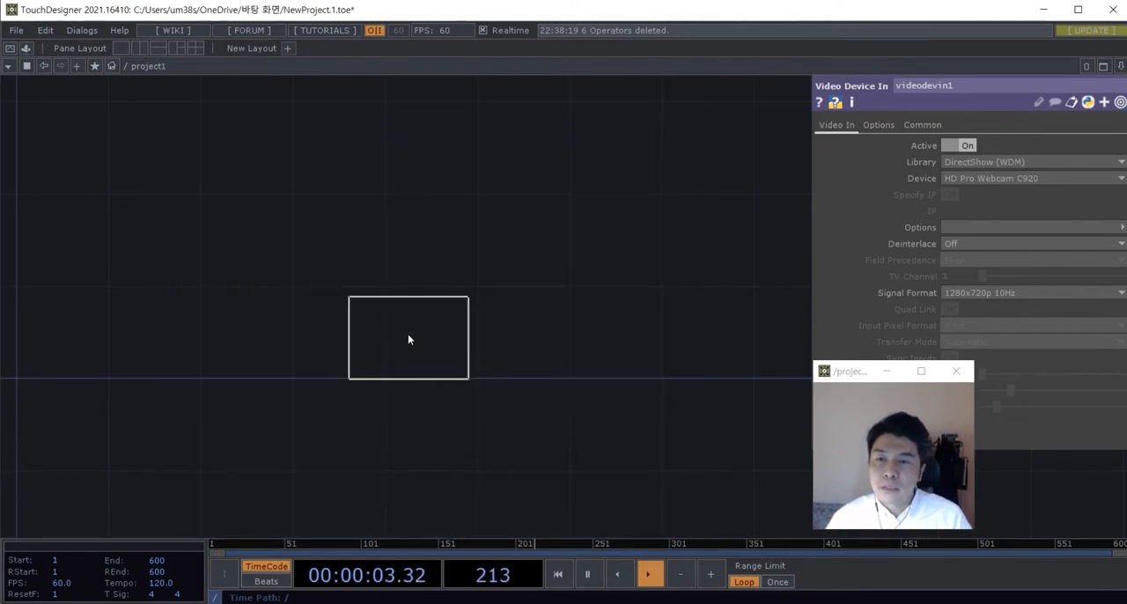
pyautogui.click(380, 298)
pyautogui.scroll(4, 428, 322)
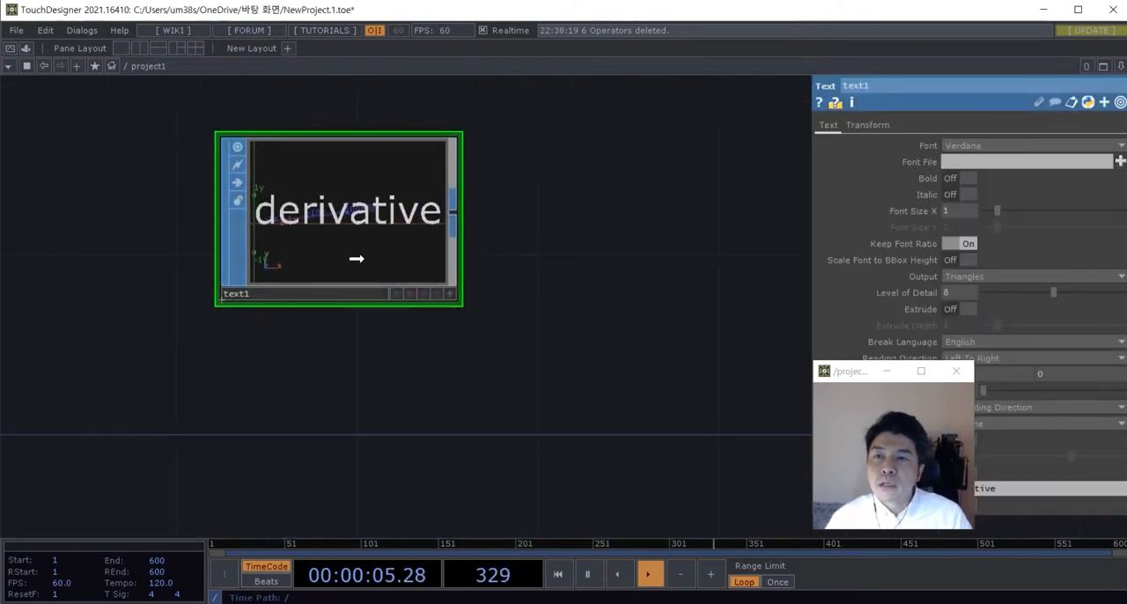
# Step: Move the floating viewer window off the Text SOP's parameters and set its text to "Stage Design"
pyautogui.scroll(-3, 576, 294)
pyautogui.moveTo(855, 371); pyautogui.dragTo(676, 371)
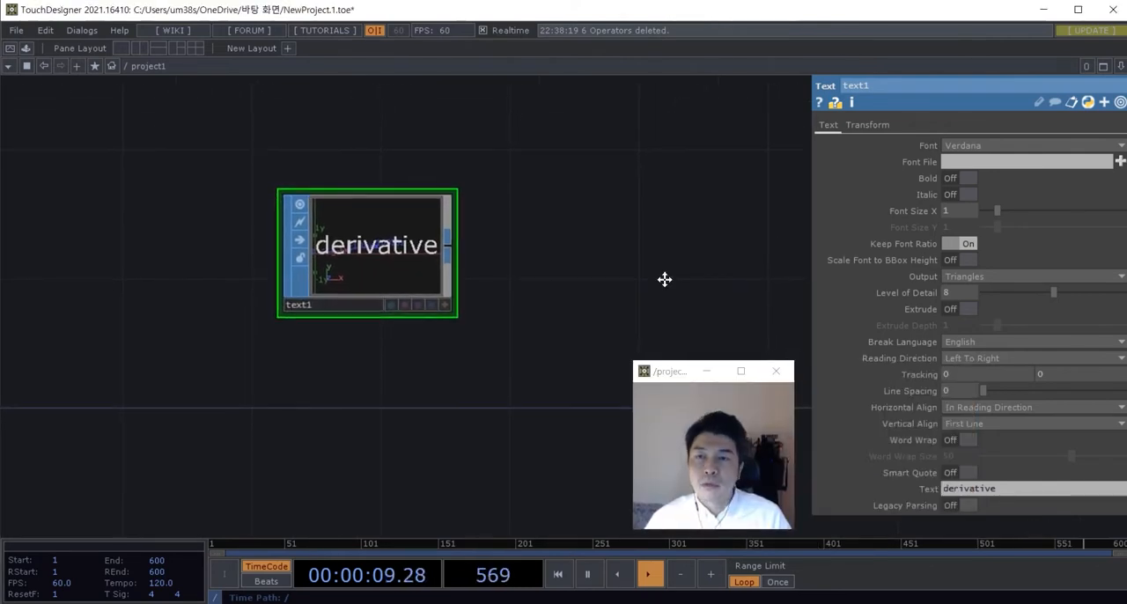
pyautogui.click(973, 491)
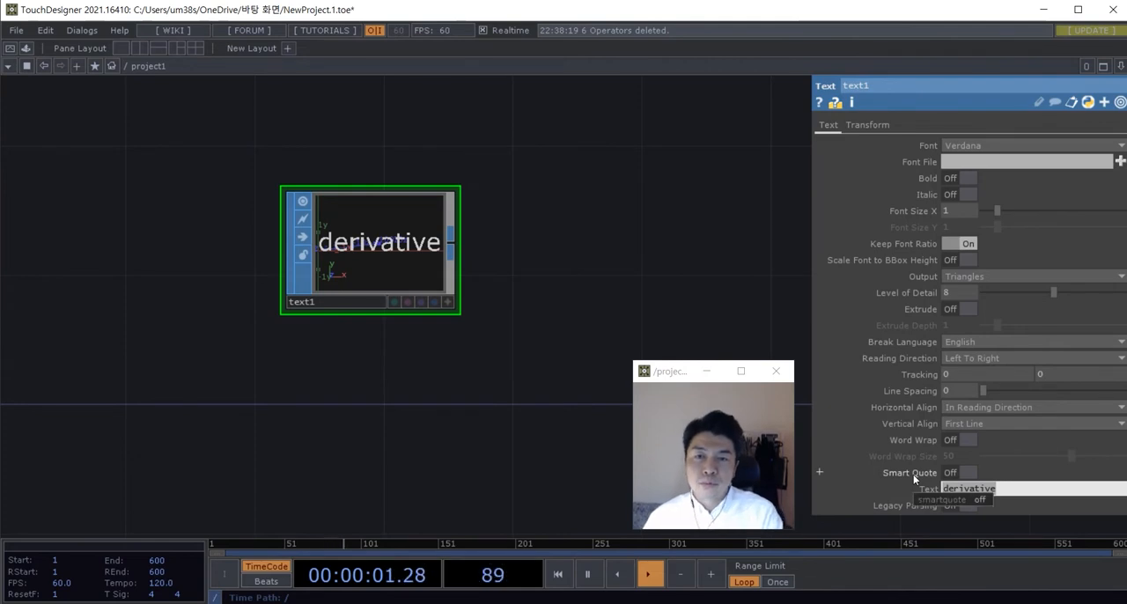
pyautogui.write('Ste')
pyautogui.press('BackSpace')
pyautogui.write('age')
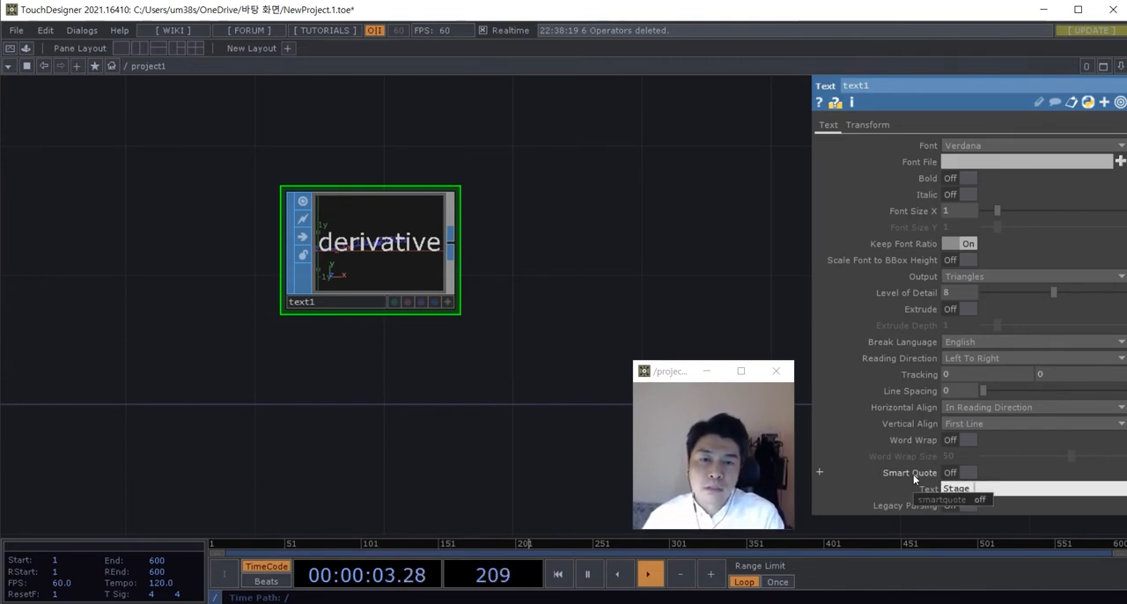
pyautogui.write(' Design')
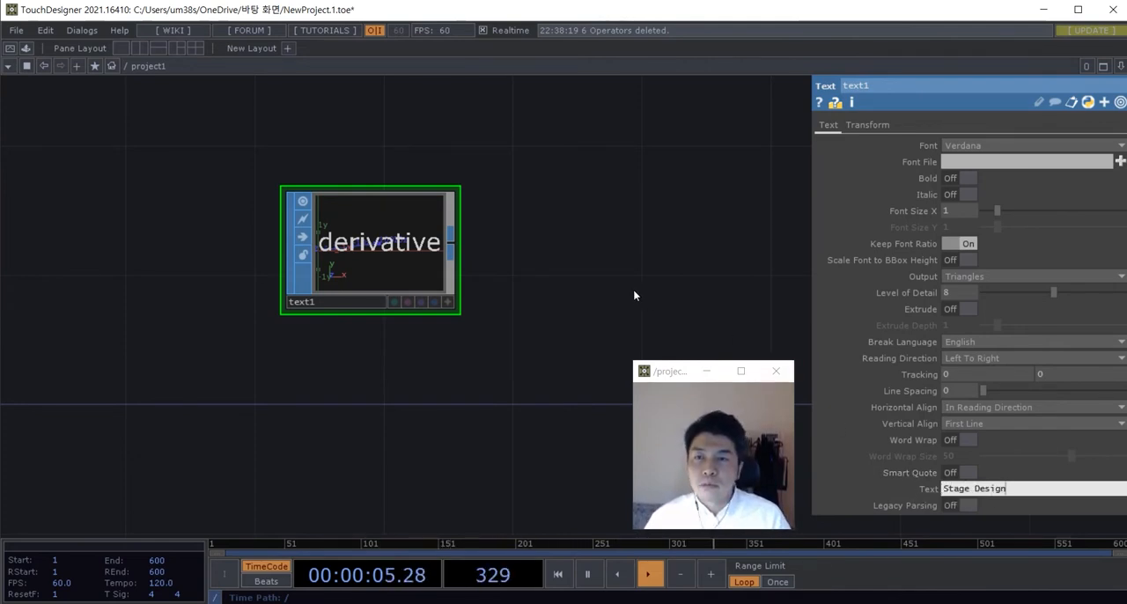
pyautogui.press('Return')
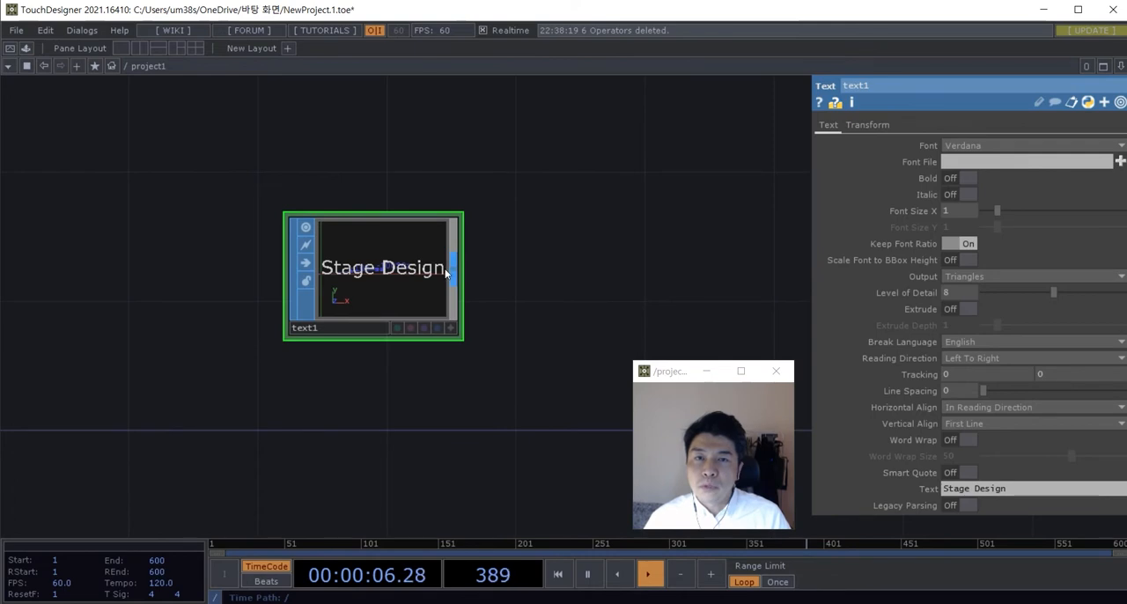
# Step: Set the Text SOP's font to Arial and turn on bold
pyautogui.click(968, 146)
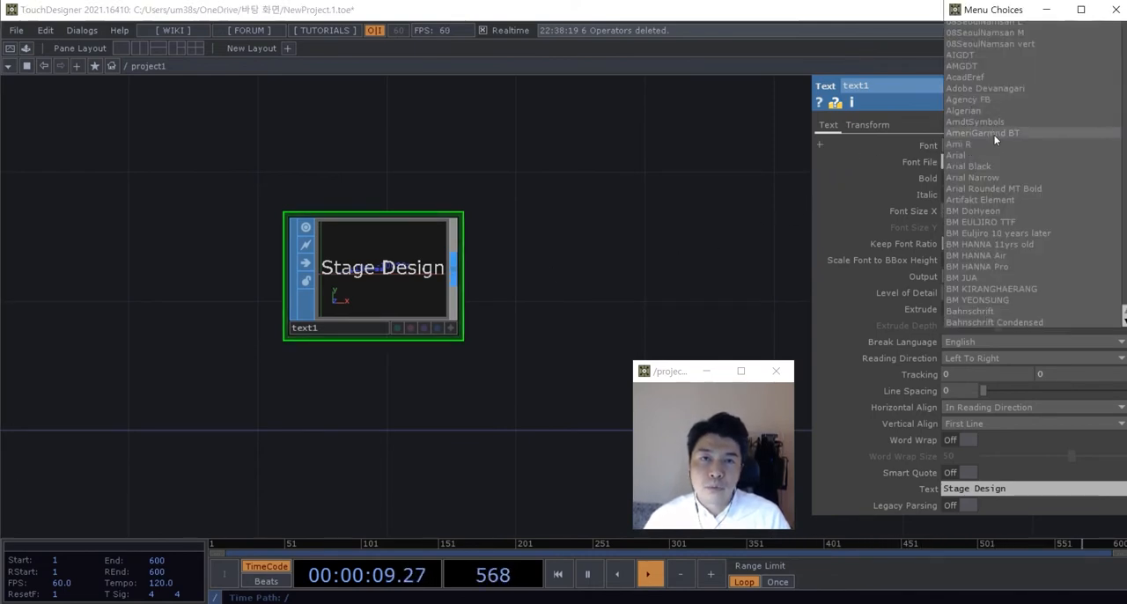
pyautogui.click(979, 155)
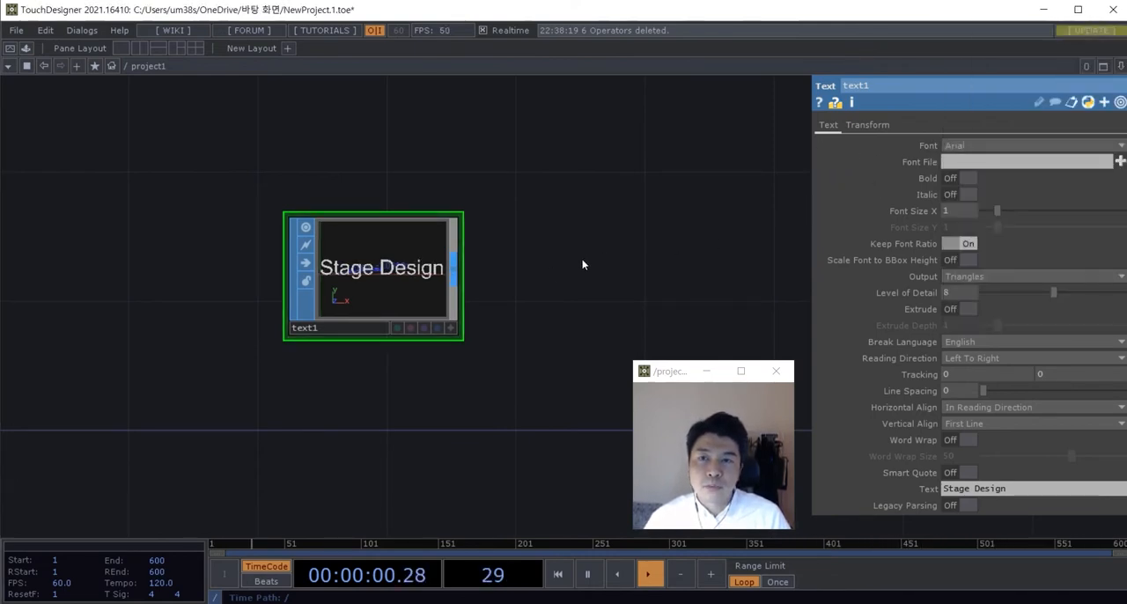
pyautogui.click(966, 179)
pyautogui.moveTo(543, 352); pyautogui.dragTo(520, 377)
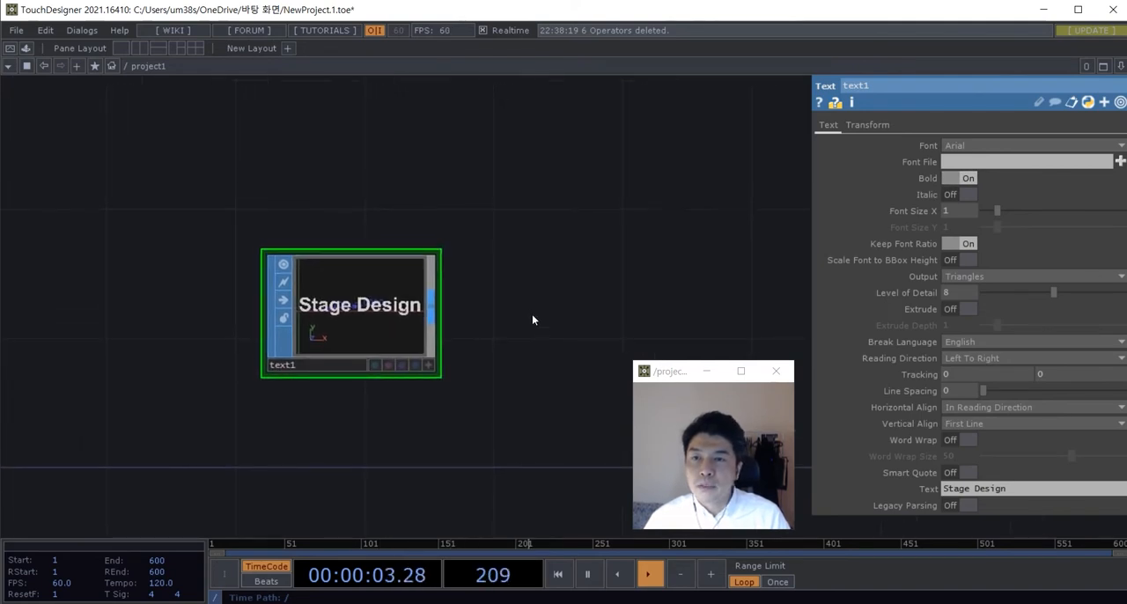
pyautogui.moveTo(512, 262); pyautogui.dragTo(435, 238)
pyautogui.scroll(-3, 473, 245)
pyautogui.scroll(3, 419, 288)
pyautogui.moveTo(406, 300); pyautogui.dragTo(536, 354)
pyautogui.scroll(-3, 400, 298)
pyautogui.scroll(1, 357, 303)
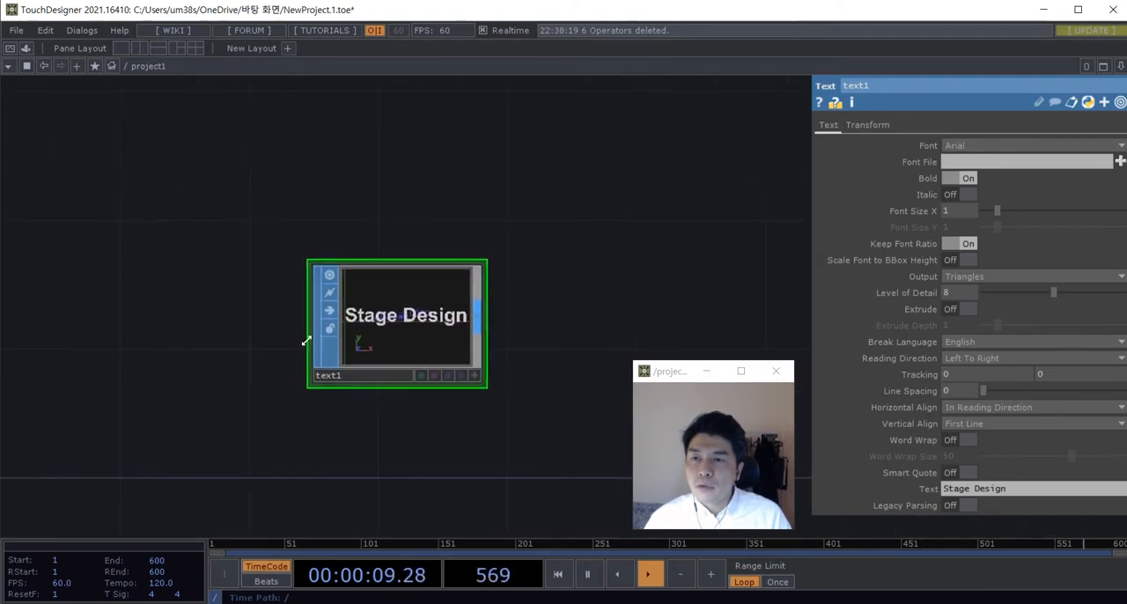
pyautogui.scroll(1, 397, 337)
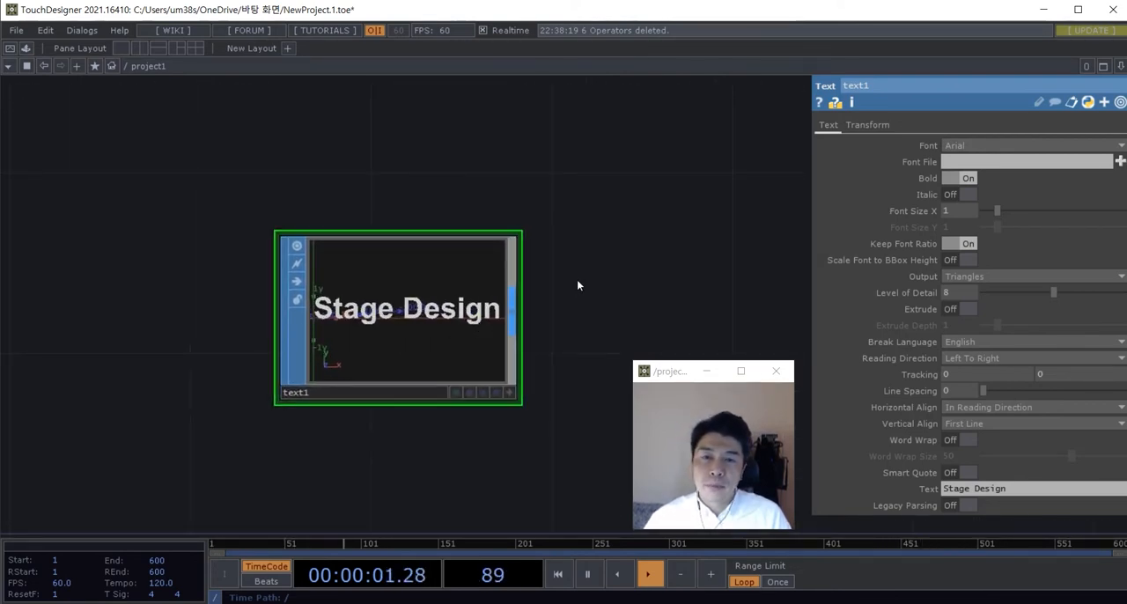
pyautogui.moveTo(582, 278); pyautogui.dragTo(582, 262)
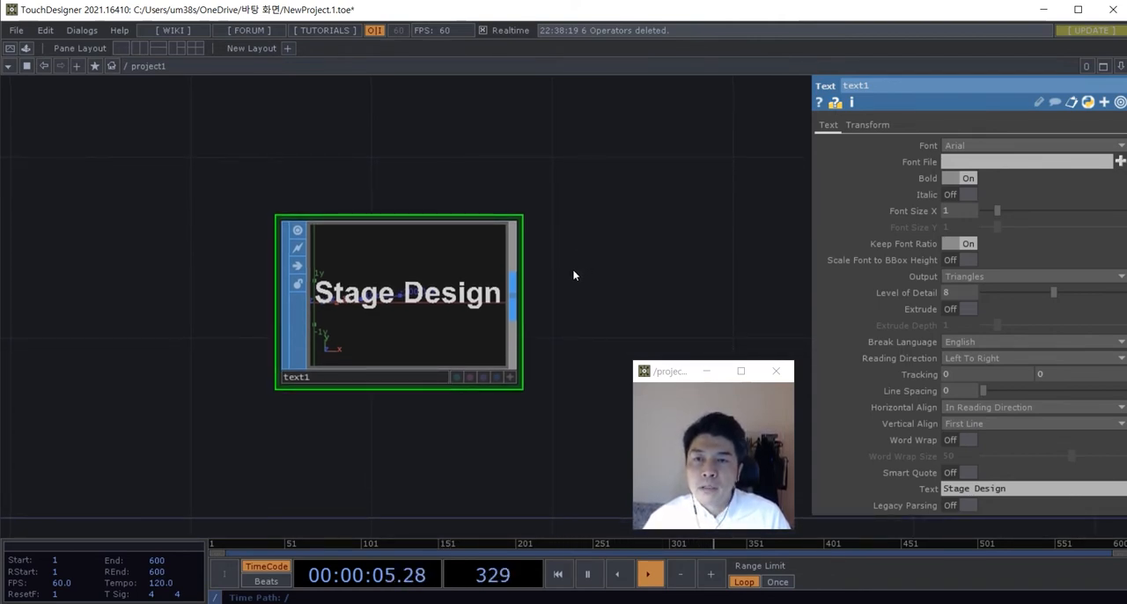
# Step: Make the Text SOP's viewer active, examine the lettering in 3D from several angles, and deactivate the viewer
pyautogui.scroll(2, 574, 273)
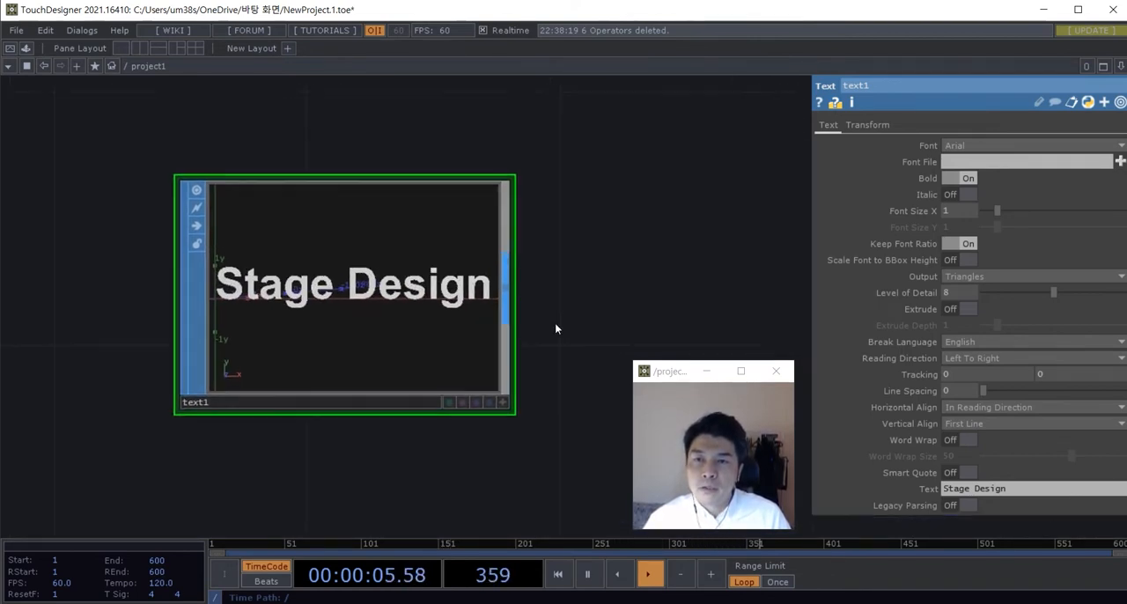
pyautogui.click(514, 392)
pyautogui.moveTo(467, 326); pyautogui.dragTo(392, 297)
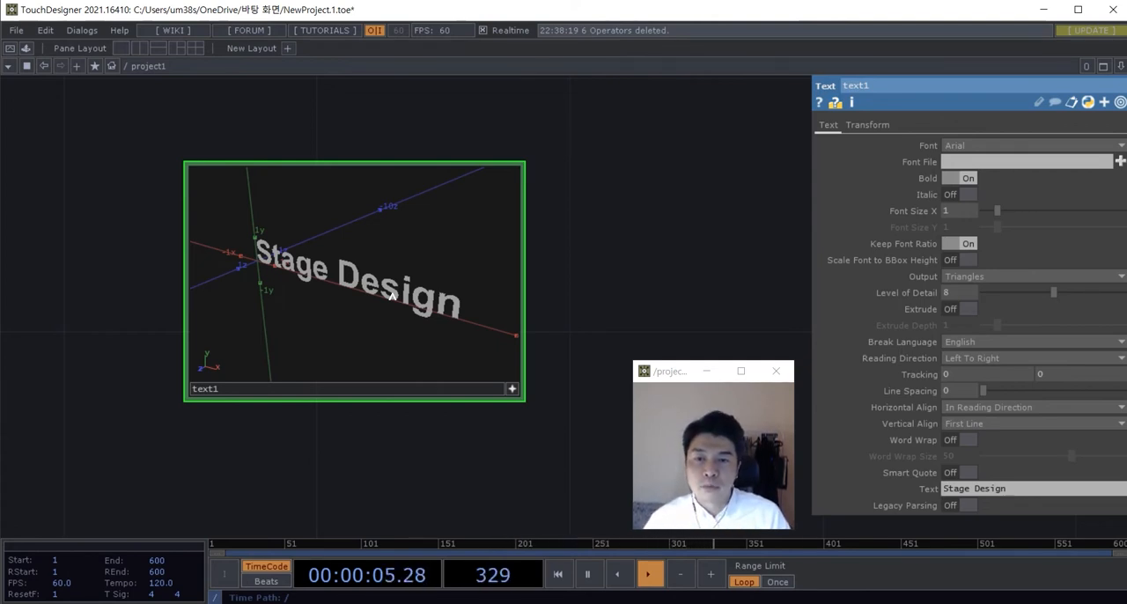
pyautogui.moveTo(392, 297); pyautogui.dragTo(399, 300)
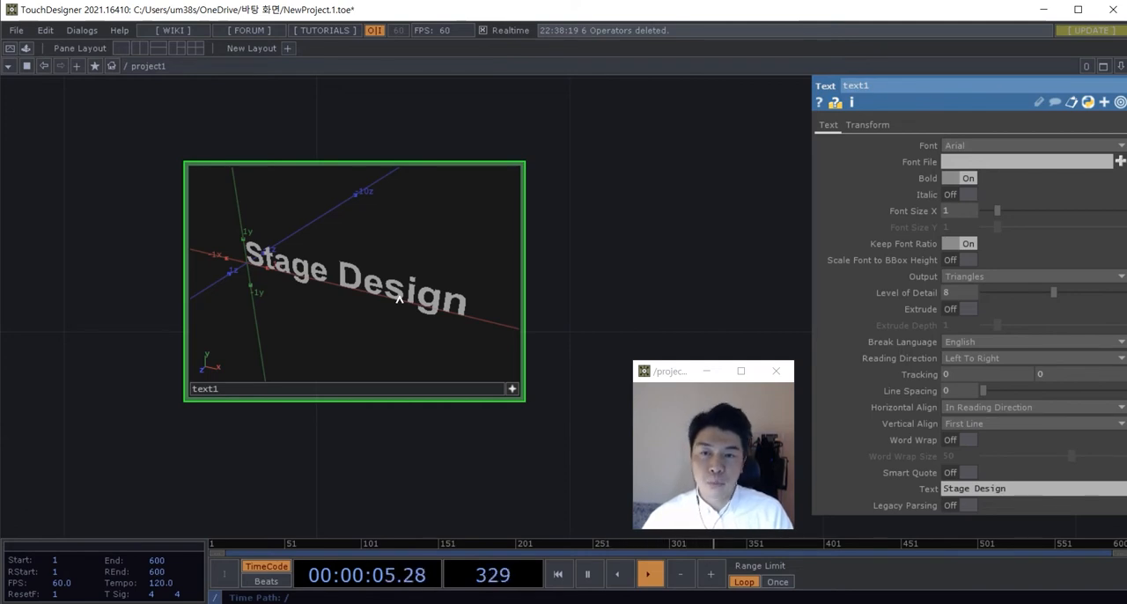
pyautogui.moveTo(399, 298); pyautogui.dragTo(374, 304)
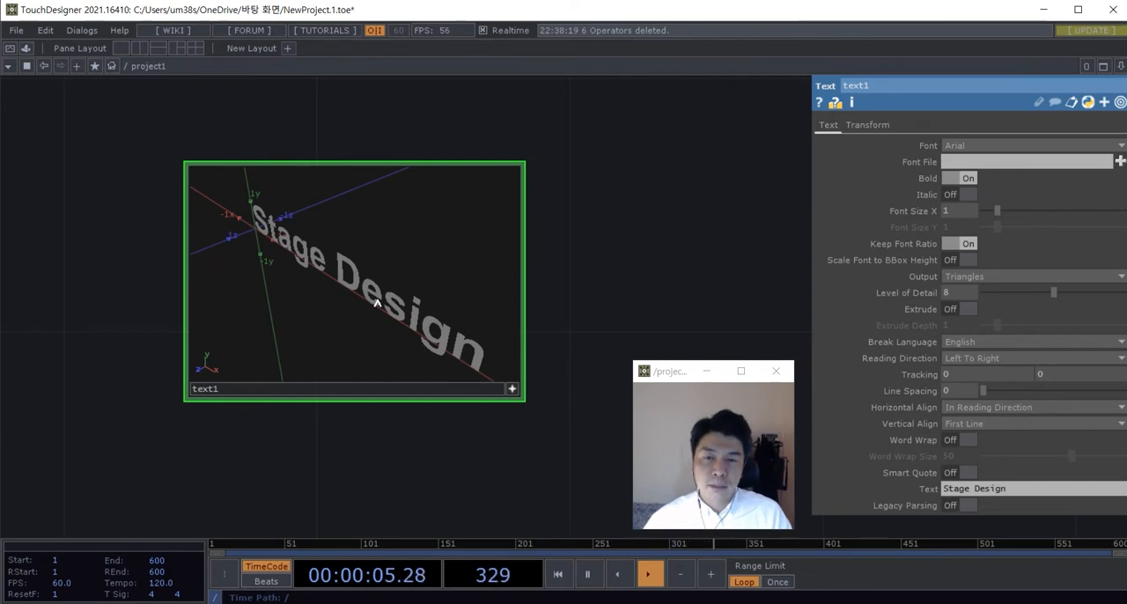
pyautogui.moveTo(377, 302); pyautogui.dragTo(434, 349)
pyautogui.click(513, 389)
pyautogui.scroll(-5, 513, 385)
pyautogui.scroll(3, 480, 370)
pyautogui.scroll(-3, 480, 367)
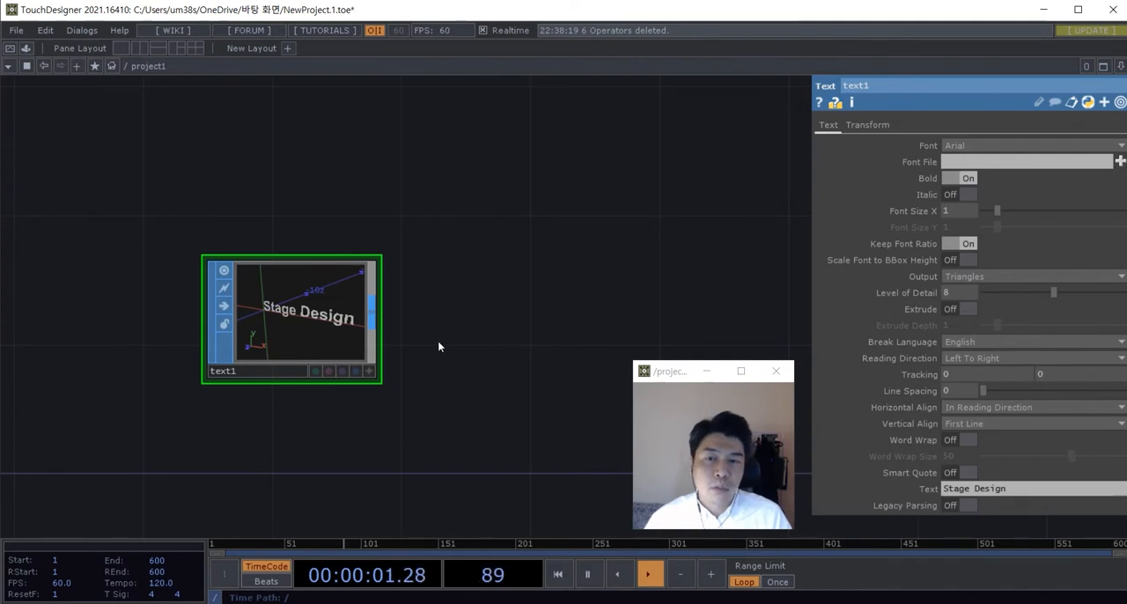
# Step: Add a Geometry COMP to the right of the Text SOP
pyautogui.scroll(-3, 423, 344)
pyautogui.scroll(3, 432, 365)
pyautogui.moveTo(425, 304)
pyautogui.mouseDown()
pyautogui.moveTo(407, 322)
pyautogui.moveTo(408, 304)
pyautogui.mouseUp()
pyautogui.press('Tab')
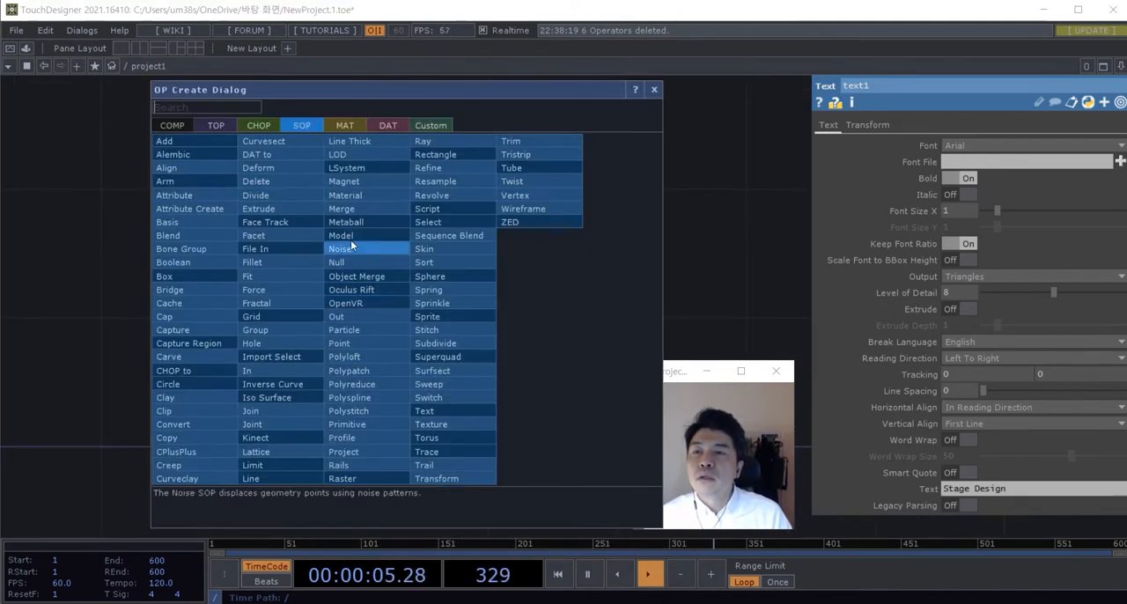
pyautogui.press('Escape')
pyautogui.moveTo(345, 219); pyautogui.dragTo(348, 228)
pyautogui.press('Tab')
pyautogui.click(148, 70)
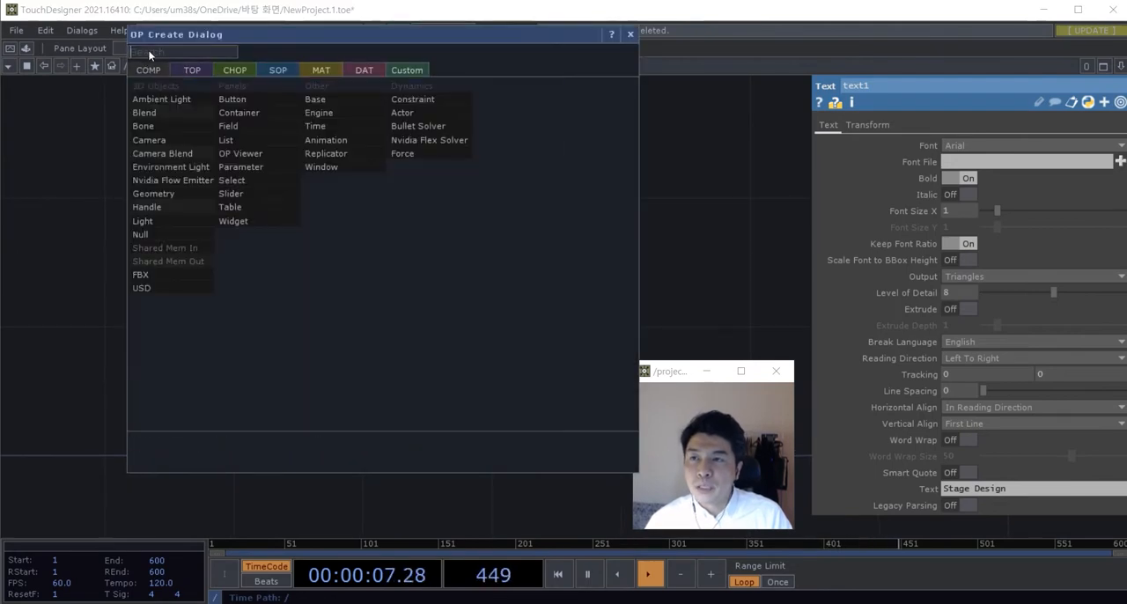
pyautogui.click(159, 178)
pyautogui.click(490, 305)
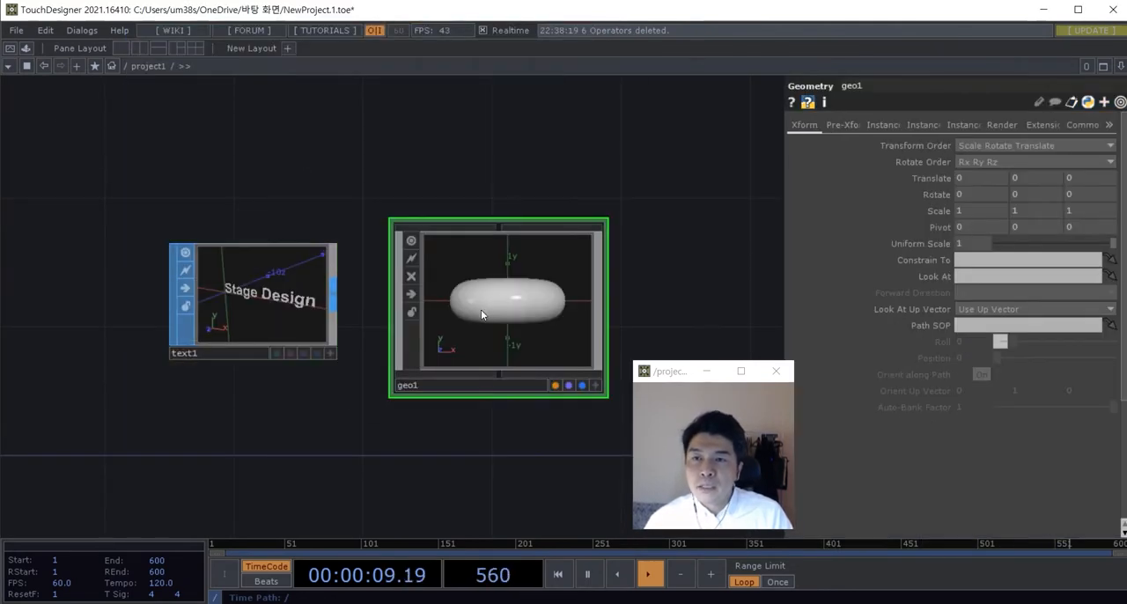
pyautogui.scroll(-2, 481, 309)
pyautogui.moveTo(505, 396); pyautogui.dragTo(494, 409)
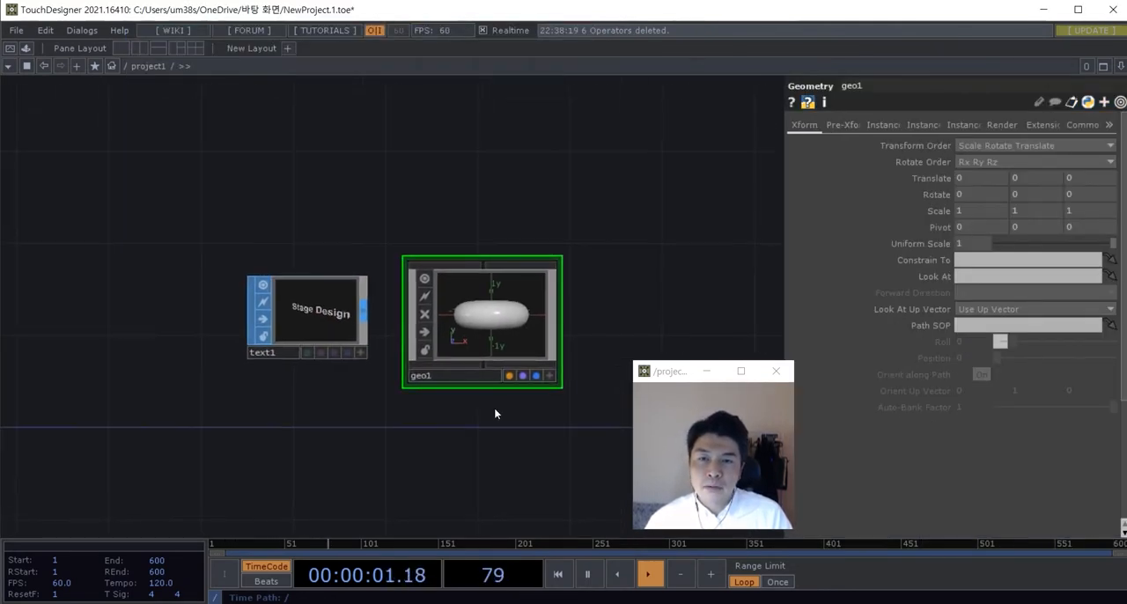
# Step: Shift the floating viewer window clear of the parameters and move the Text SOP farther left of the Geometry COMP
pyautogui.moveTo(676, 375); pyautogui.dragTo(658, 376)
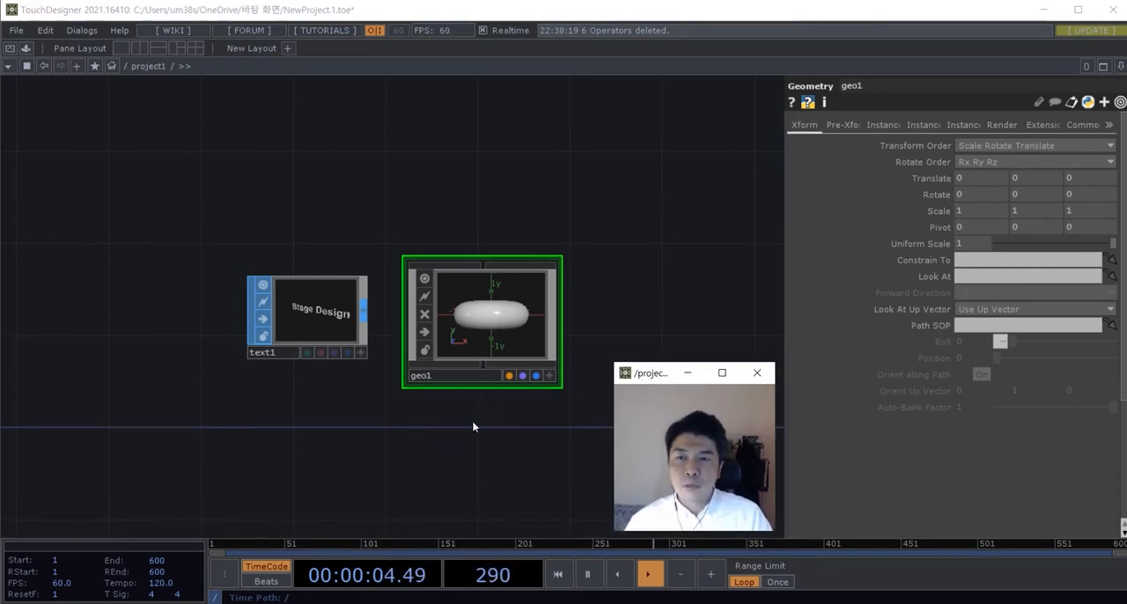
pyautogui.scroll(-3, 473, 423)
pyautogui.moveTo(473, 423); pyautogui.dragTo(432, 421)
pyautogui.scroll(3, 422, 363)
pyautogui.moveTo(303, 334); pyautogui.dragTo(256, 331)
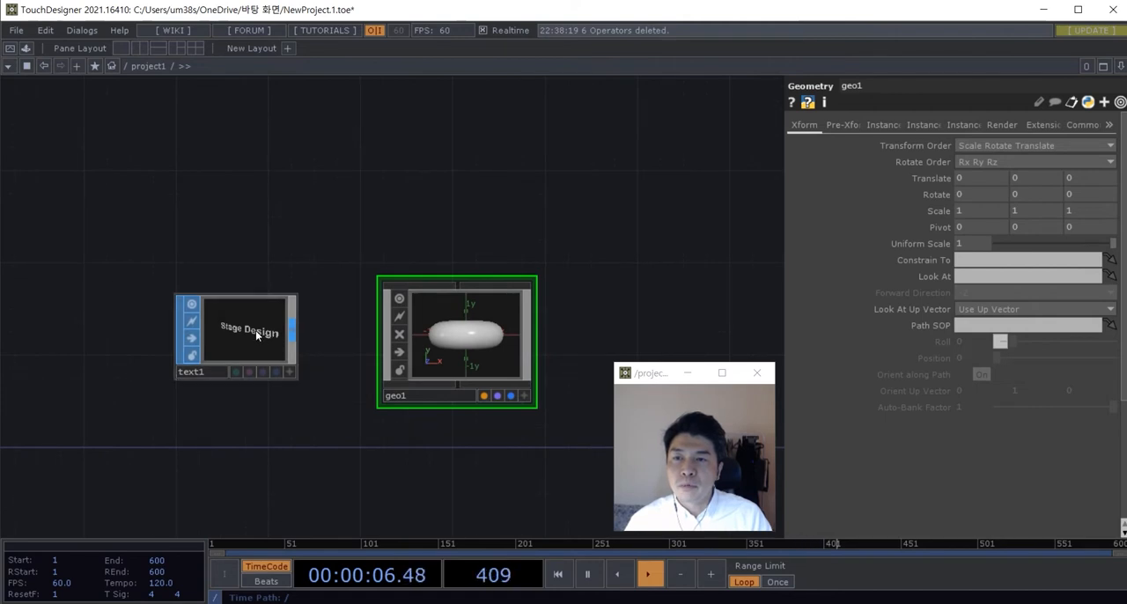
pyautogui.moveTo(450, 435); pyautogui.dragTo(439, 428)
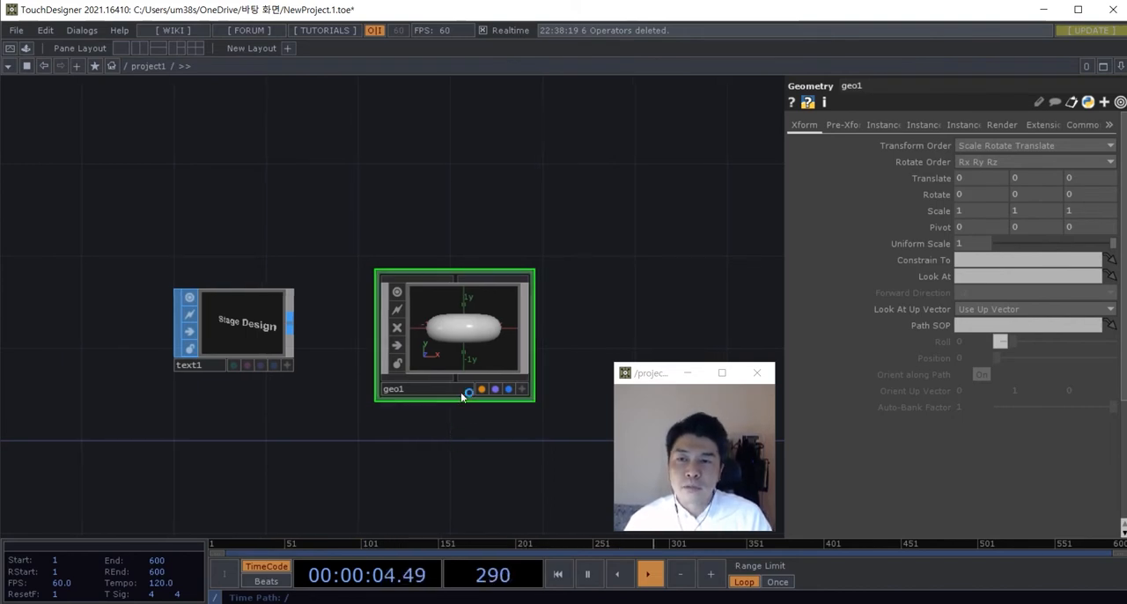
pyautogui.scroll(3, 460, 374)
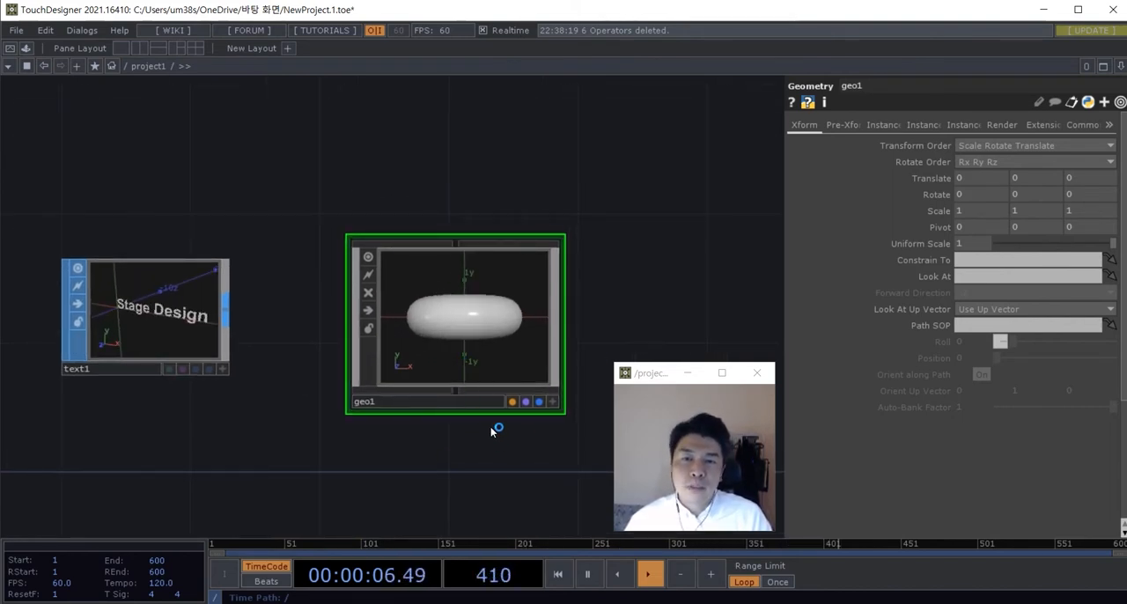
pyautogui.scroll(-3, 493, 430)
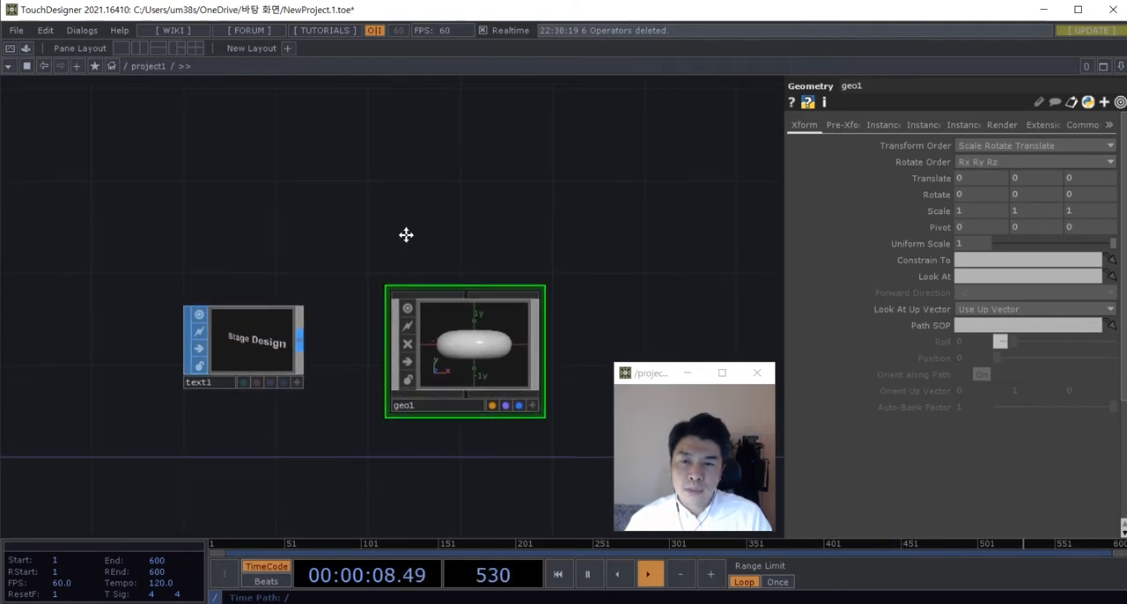
pyautogui.moveTo(406, 234); pyautogui.dragTo(402, 231)
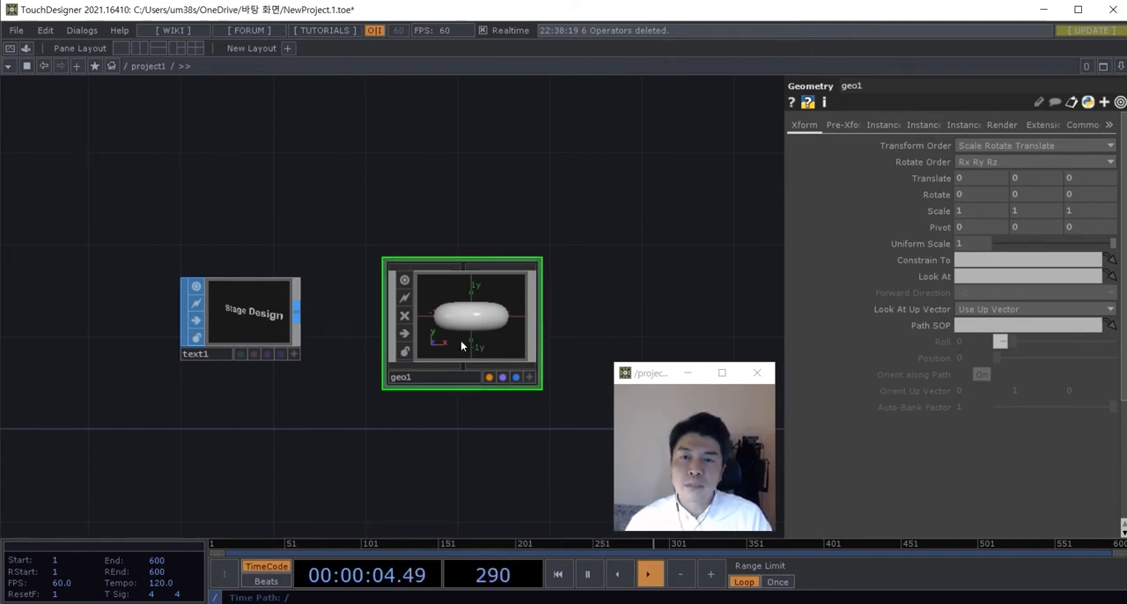
# Step: Enter the Geometry COMP's network and delete the default Torus SOP
pyautogui.scroll(3, 510, 328)
pyautogui.moveTo(592, 289); pyautogui.dragTo(588, 284)
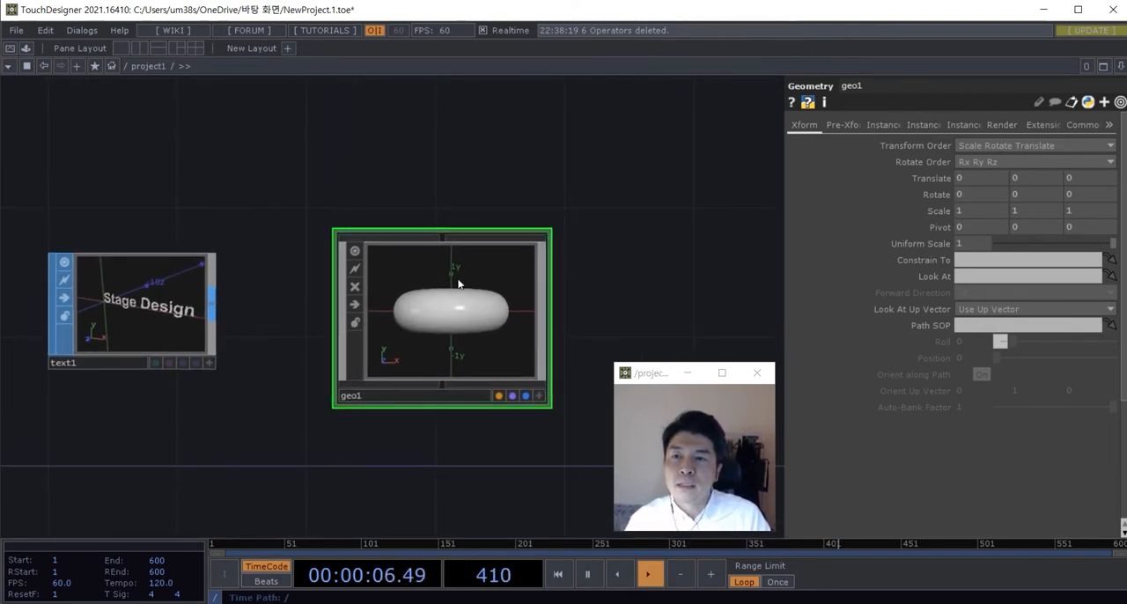
pyautogui.doubleClick(483, 322)
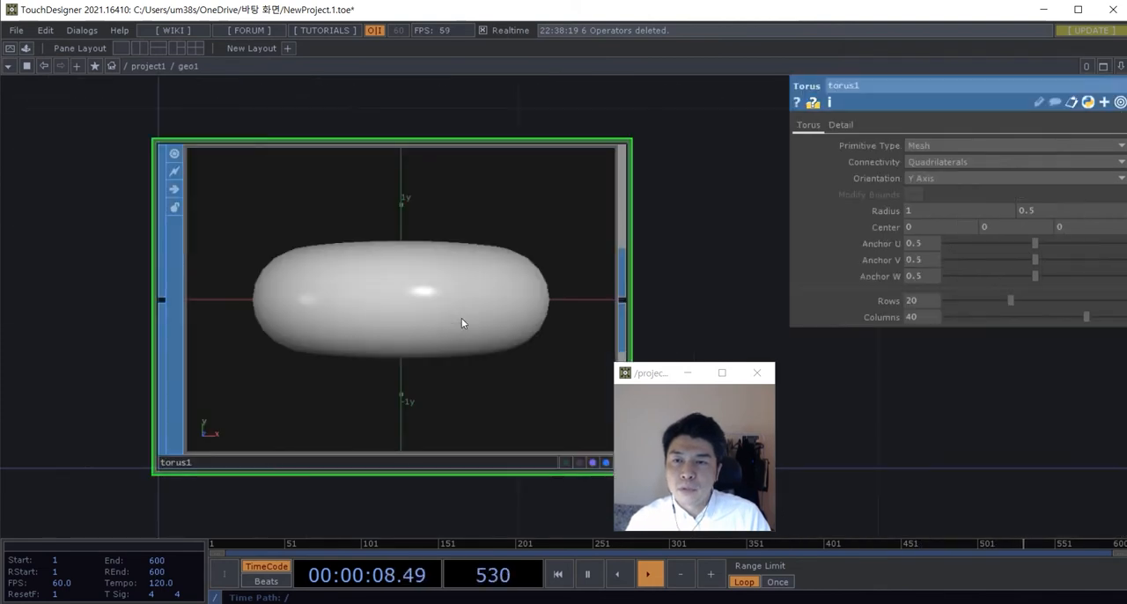
pyautogui.scroll(-2, 461, 318)
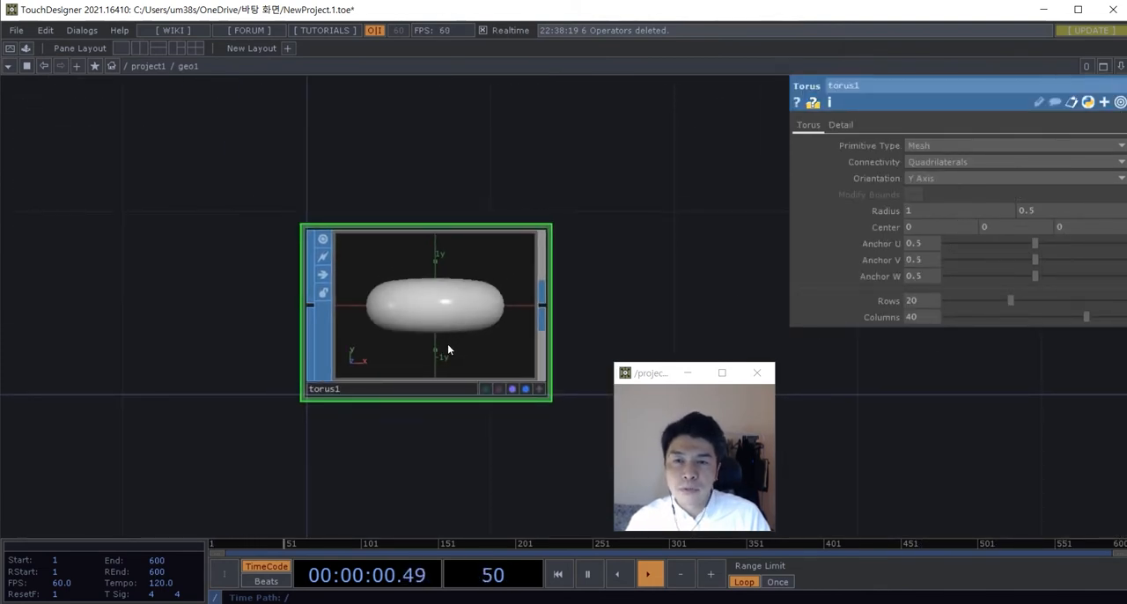
pyautogui.press('Delete')
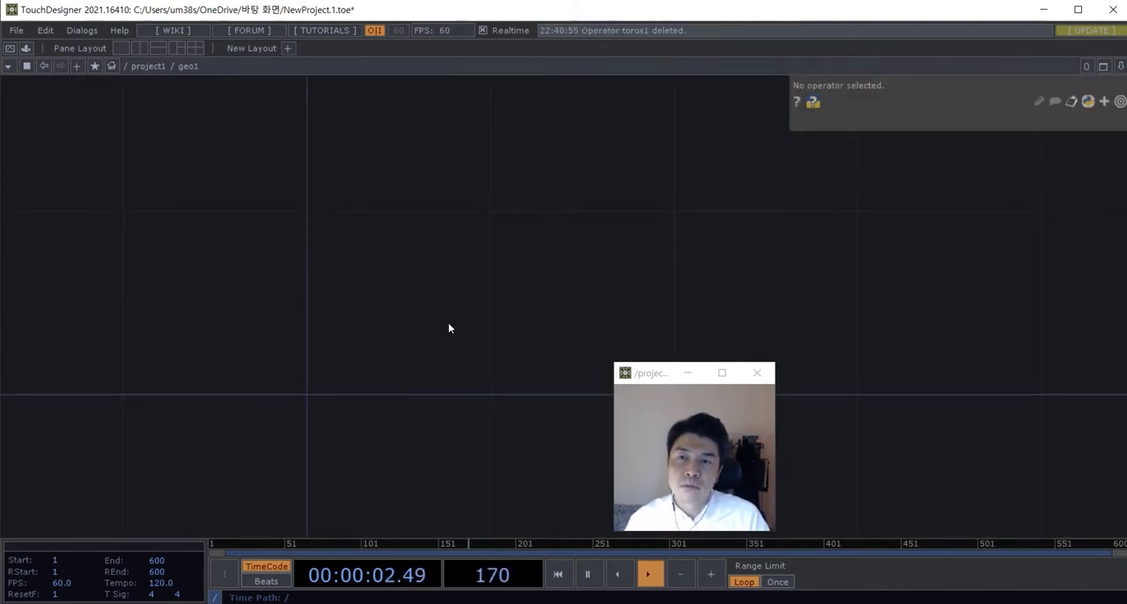
# Step: Add an In SOP inside the Geometry COMP
pyautogui.press('Tab')
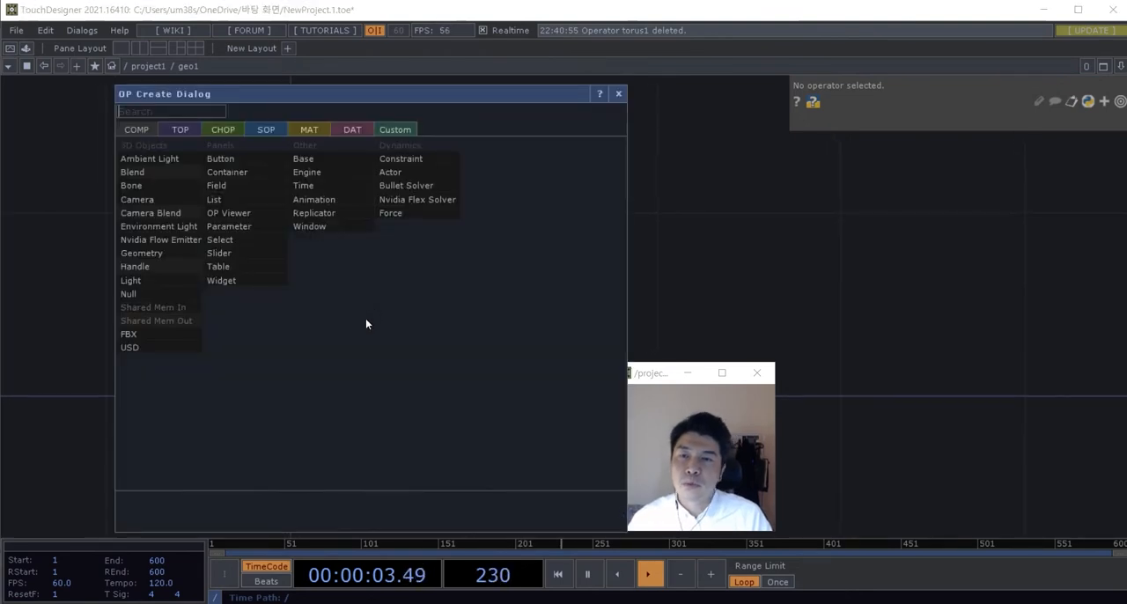
pyautogui.click(266, 130)
pyautogui.write('in')
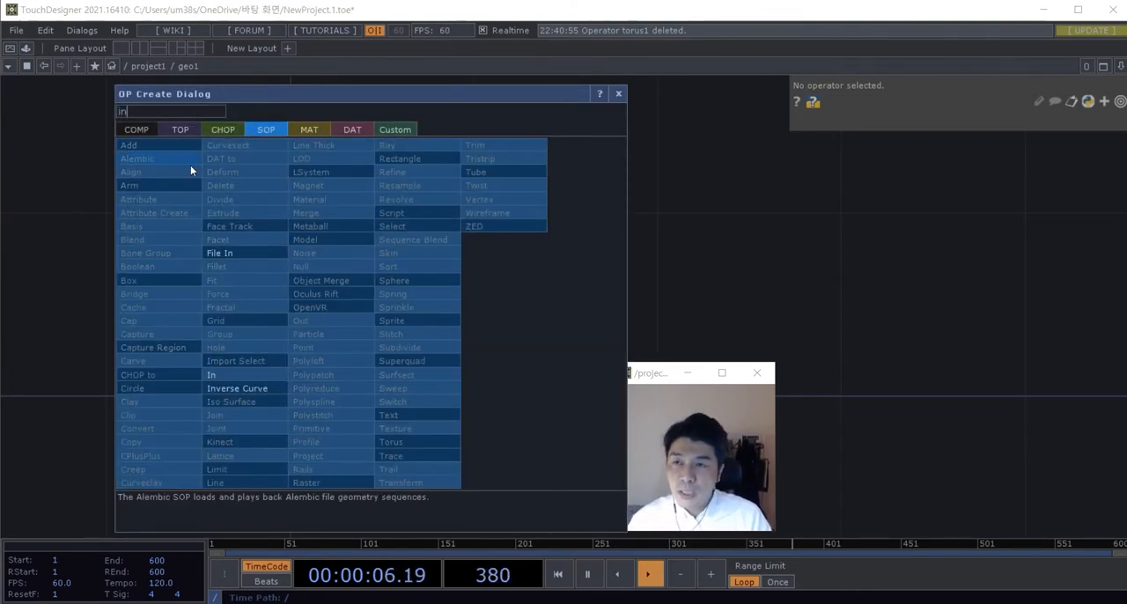
pyautogui.click(216, 375)
pyautogui.click(408, 317)
# Step: Add an Out SOP to the right of the In SOP
pyautogui.press('Tab')
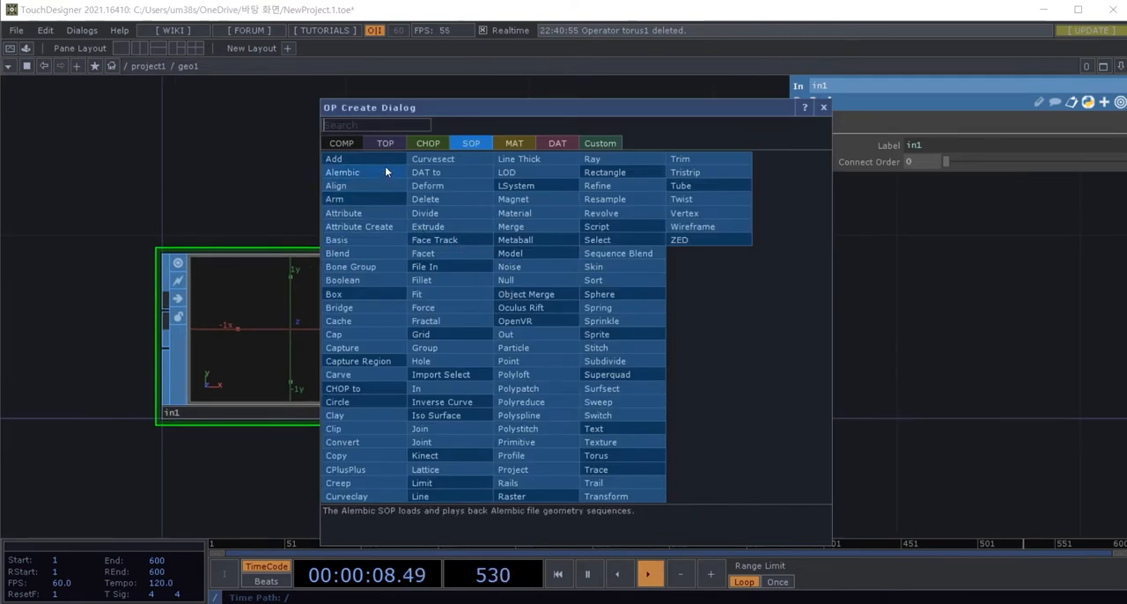
pyautogui.write('out')
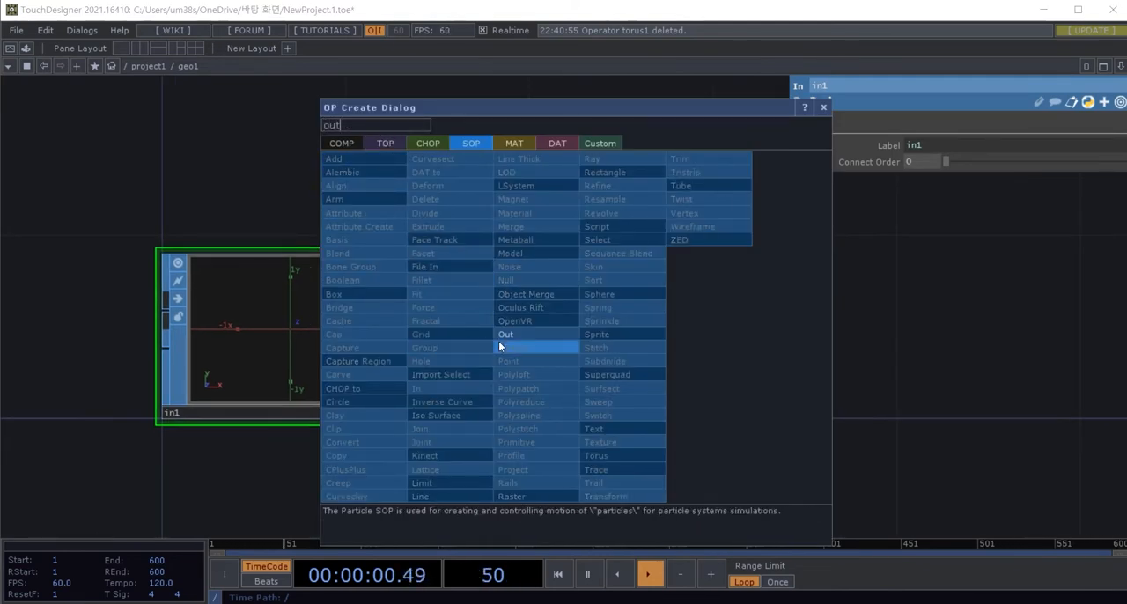
pyautogui.click(505, 334)
pyautogui.click(586, 322)
pyautogui.moveTo(506, 192); pyautogui.dragTo(415, 192)
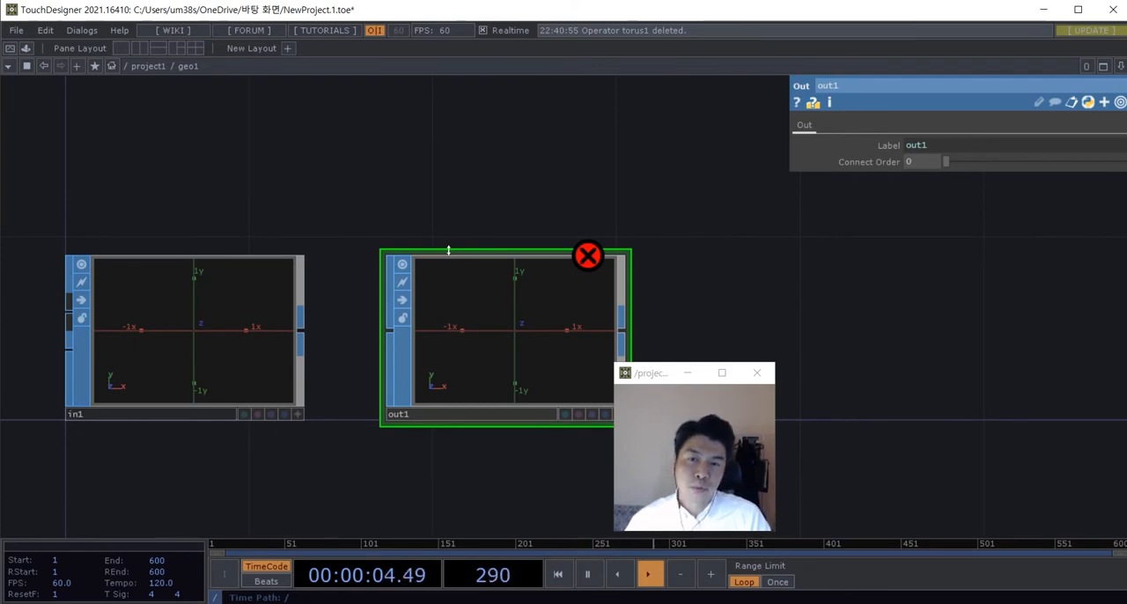
# Step: Connect the In SOP's output to the Out SOP's input
pyautogui.scroll(-3, 445, 247)
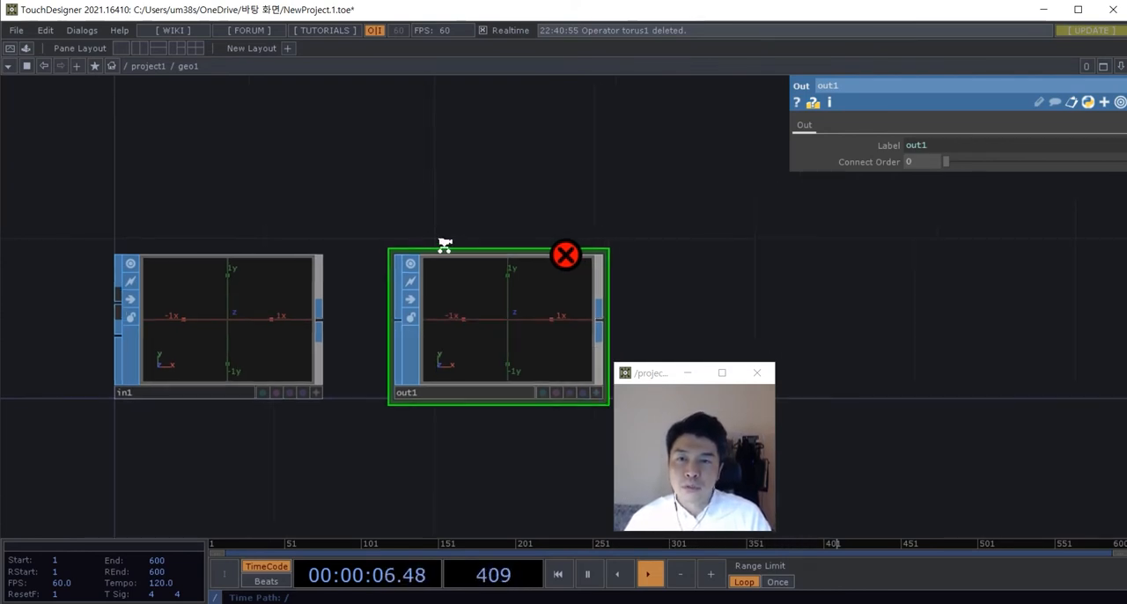
pyautogui.scroll(5, 352, 282)
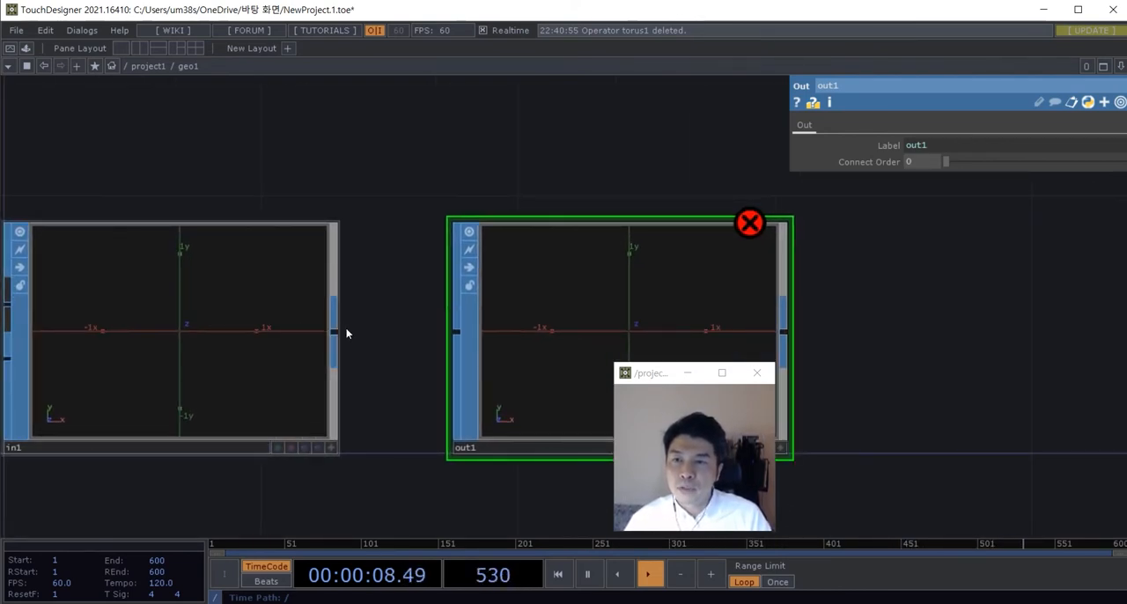
pyautogui.moveTo(336, 329); pyautogui.dragTo(454, 329)
pyautogui.scroll(-3, 433, 251)
pyautogui.moveTo(425, 199); pyautogui.dragTo(338, 183)
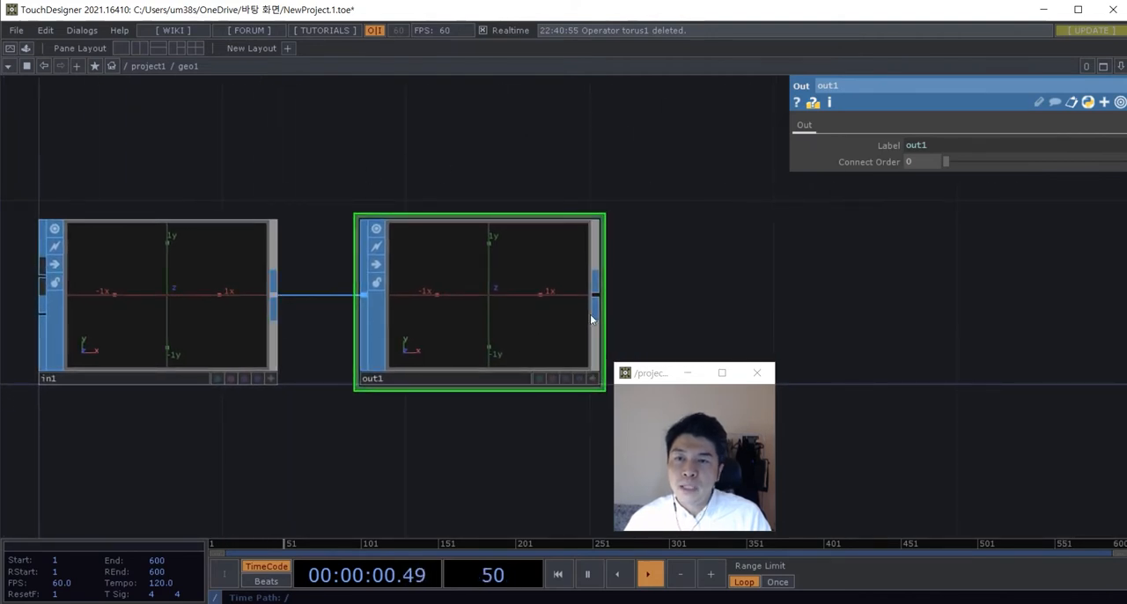
# Step: Turn on the Out SOP's render and display flags and return to the parent project network
pyautogui.scroll(2, 520, 412)
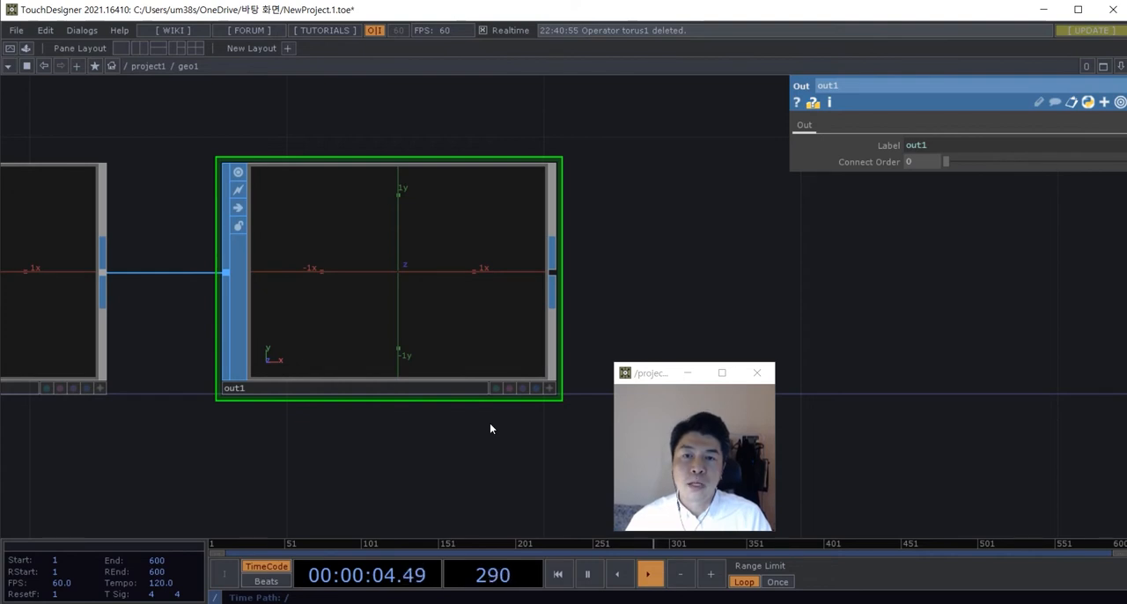
pyautogui.scroll(3, 546, 396)
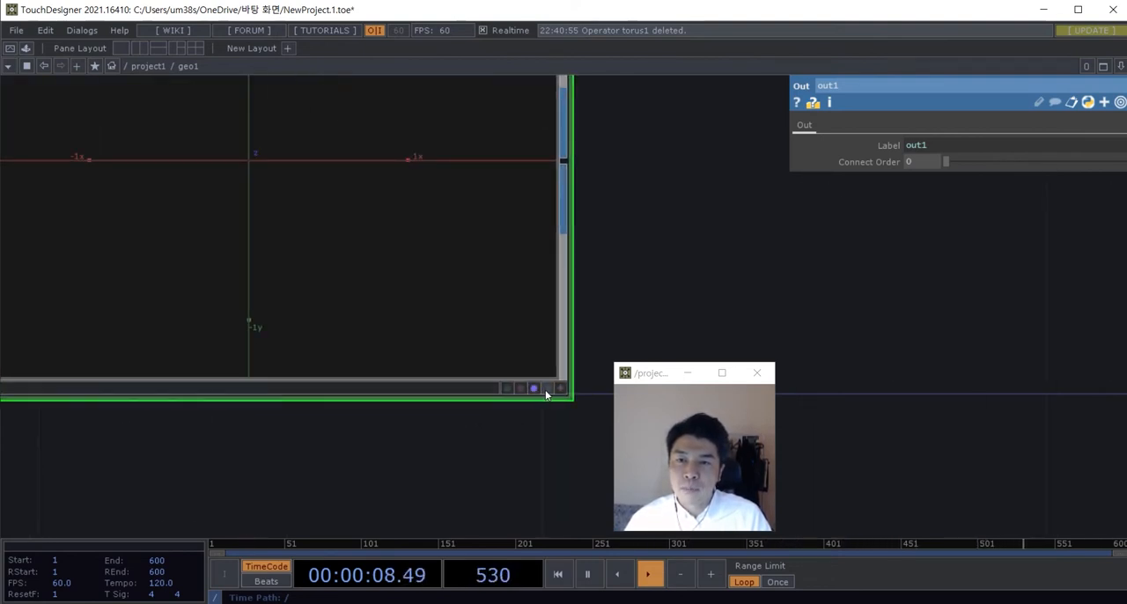
pyautogui.scroll(-3, 539, 392)
pyautogui.scroll(-3, 515, 434)
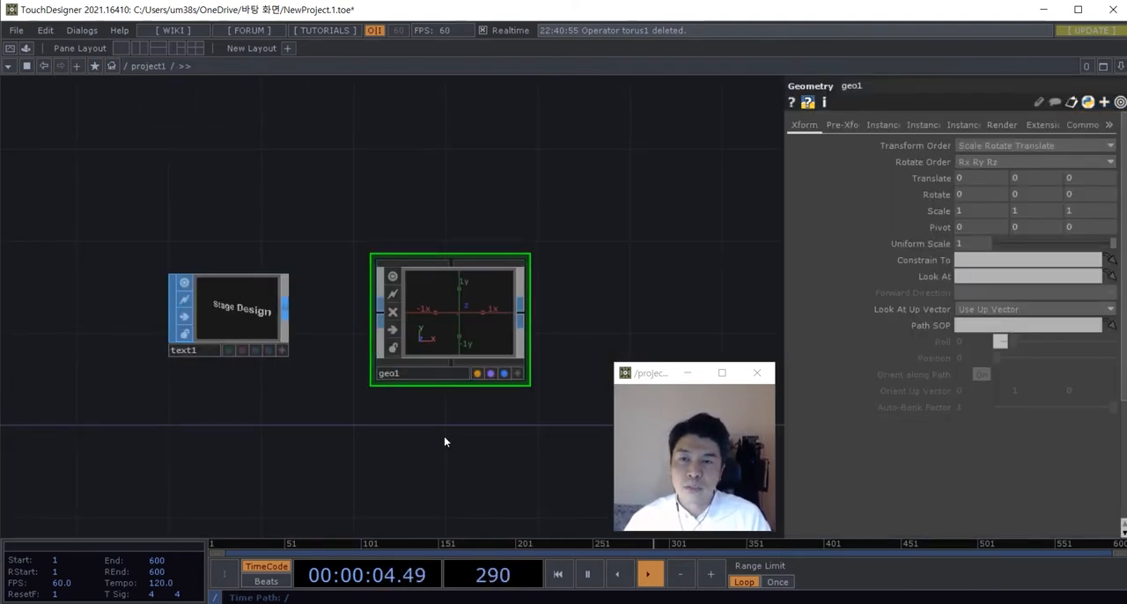
# Step: Connect the Text SOP's output to the Geometry COMP's input
pyautogui.scroll(2, 406, 340)
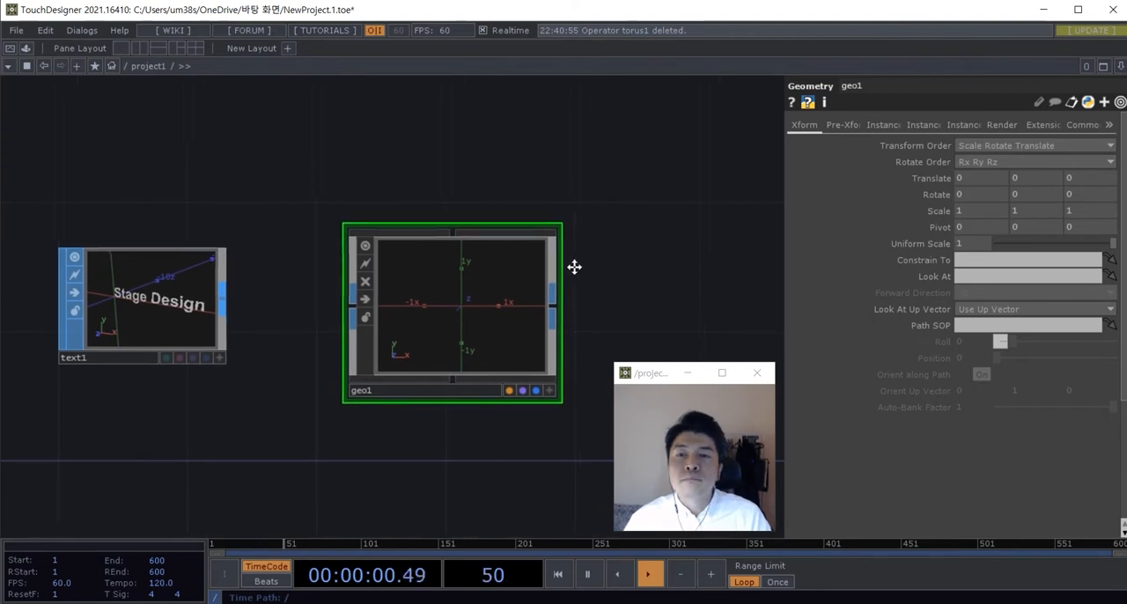
pyautogui.moveTo(603, 268); pyautogui.dragTo(563, 265)
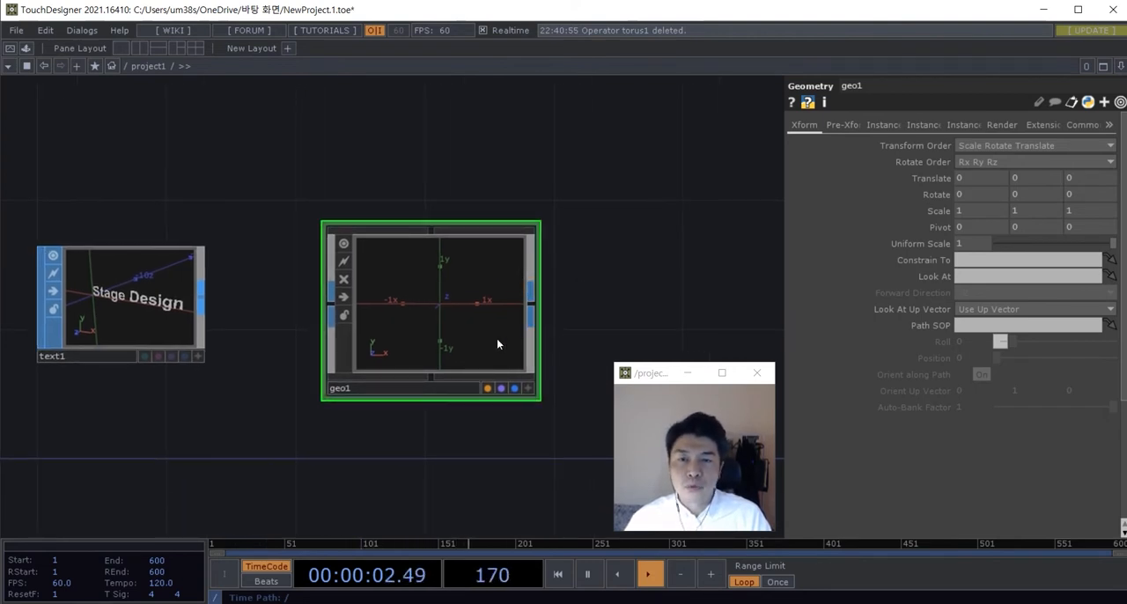
pyautogui.scroll(-5, 314, 395)
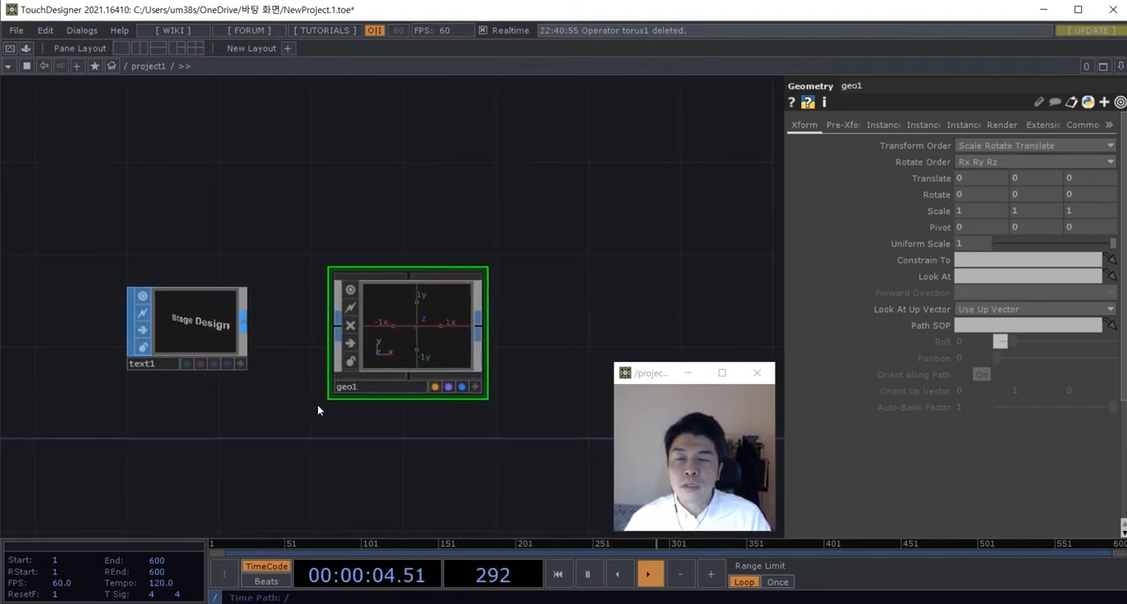
pyautogui.moveTo(300, 413); pyautogui.dragTo(298, 419)
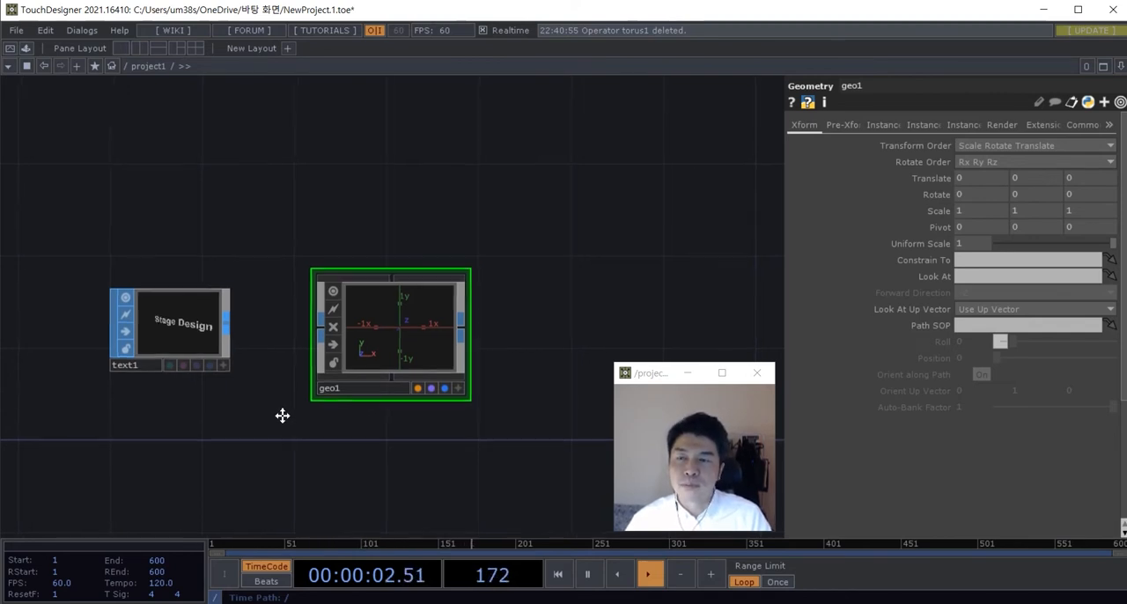
pyautogui.scroll(3, 224, 353)
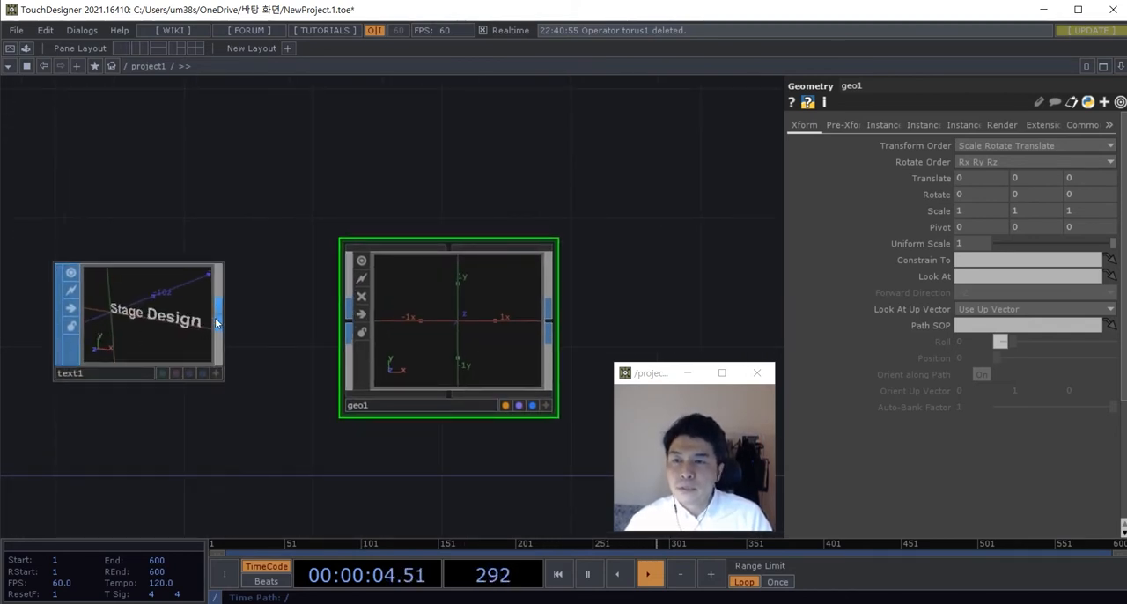
pyautogui.moveTo(218, 322); pyautogui.dragTo(351, 322)
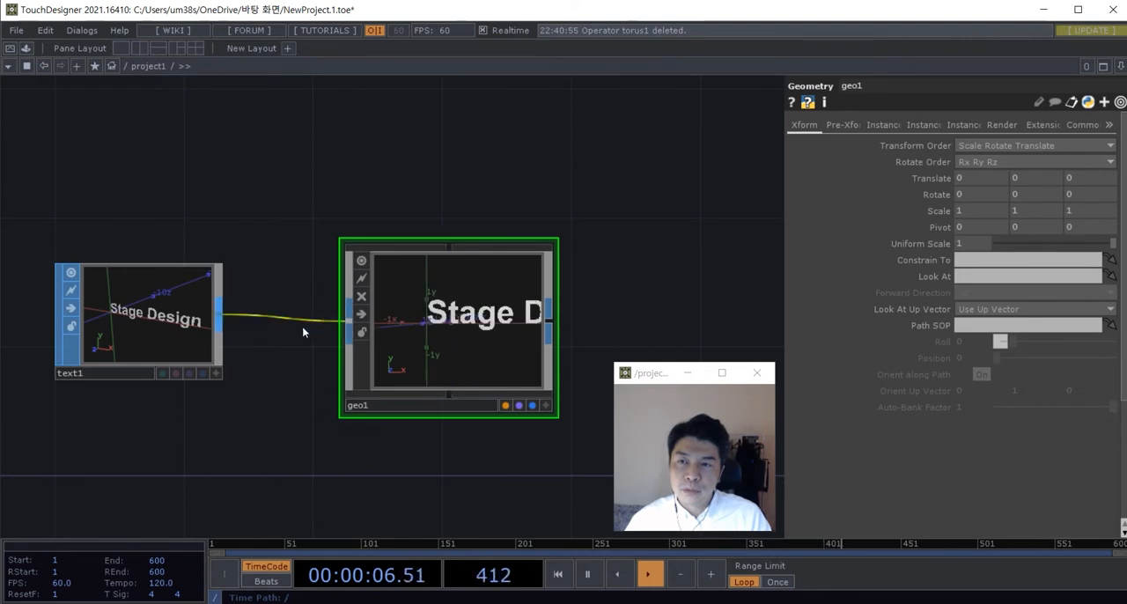
pyautogui.moveTo(281, 433); pyautogui.dragTo(205, 436)
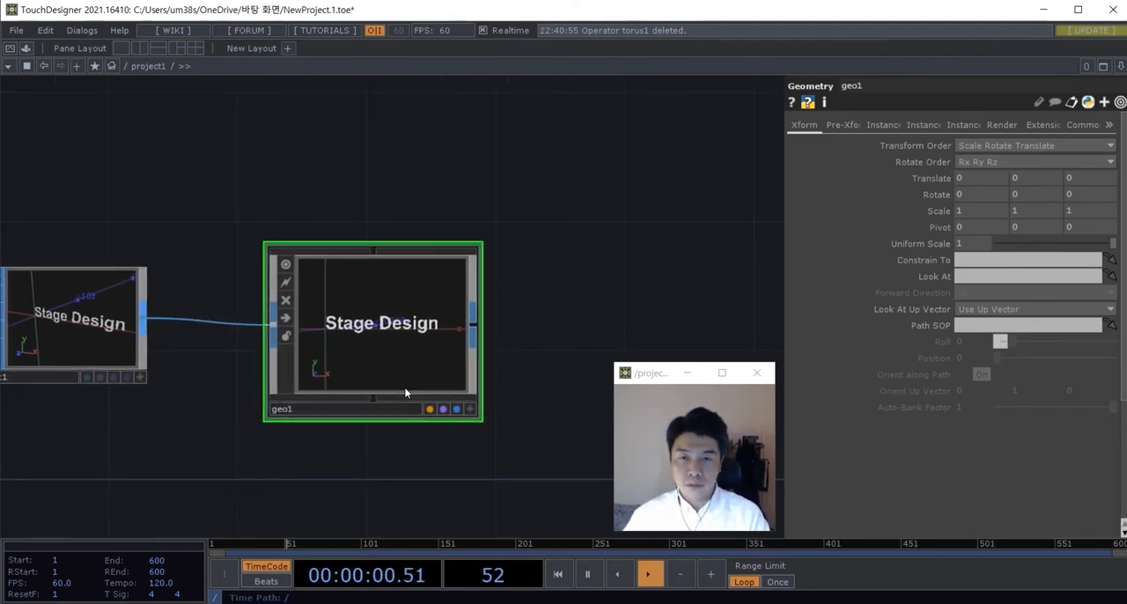
# Step: Add a Render TOP to the right of the Geometry COMP
pyautogui.scroll(-4, 406, 393)
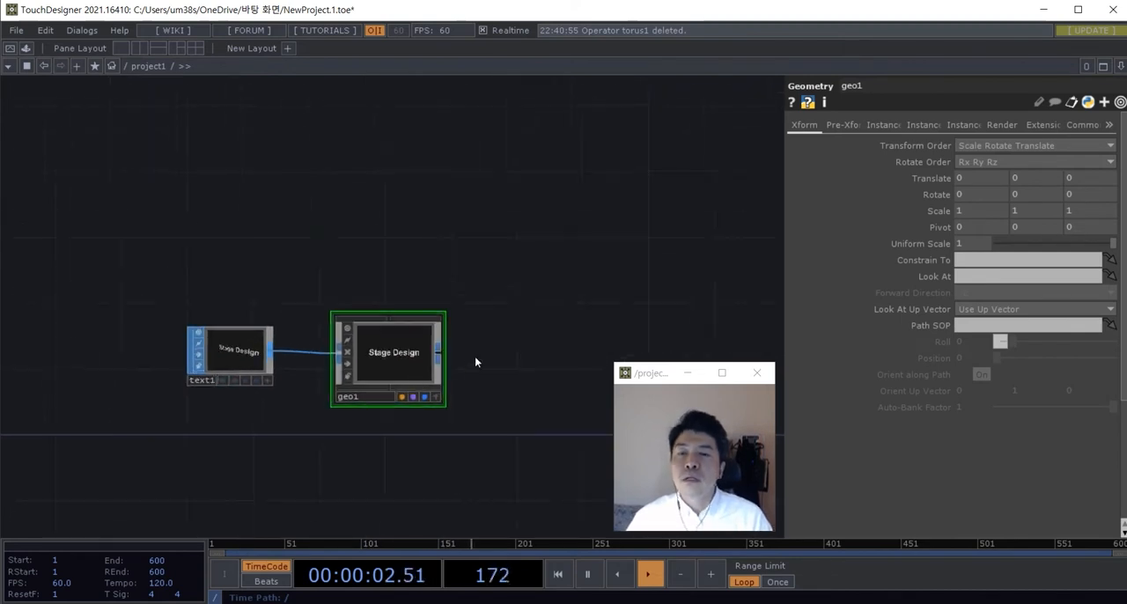
pyautogui.moveTo(493, 312); pyautogui.dragTo(444, 329)
pyautogui.scroll(2, 436, 318)
pyautogui.moveTo(493, 379); pyautogui.dragTo(433, 298)
pyautogui.press('Tab')
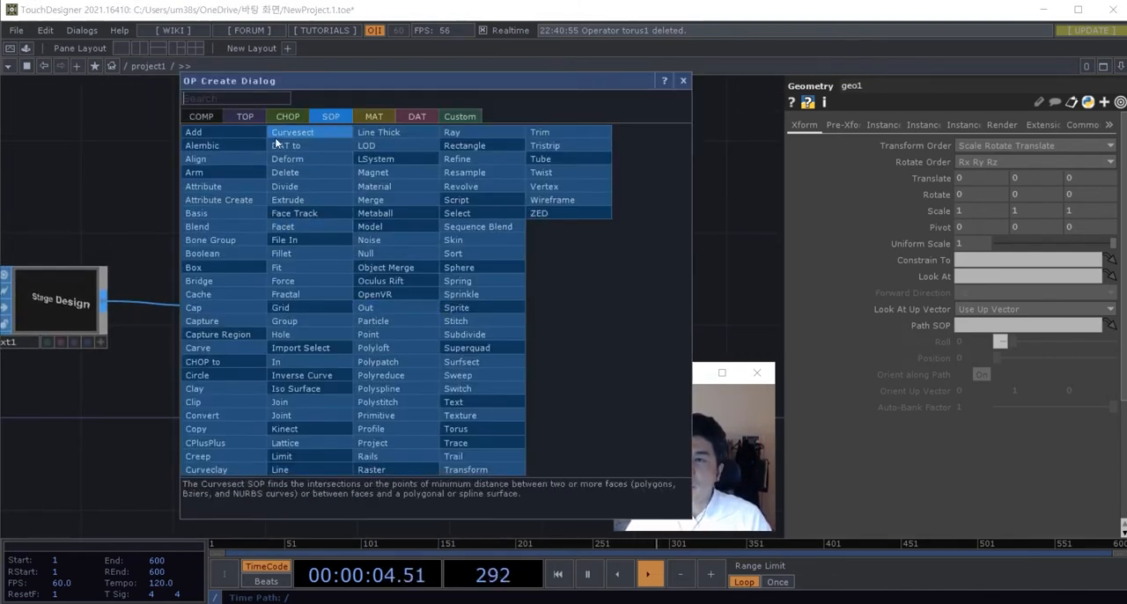
pyautogui.click(245, 116)
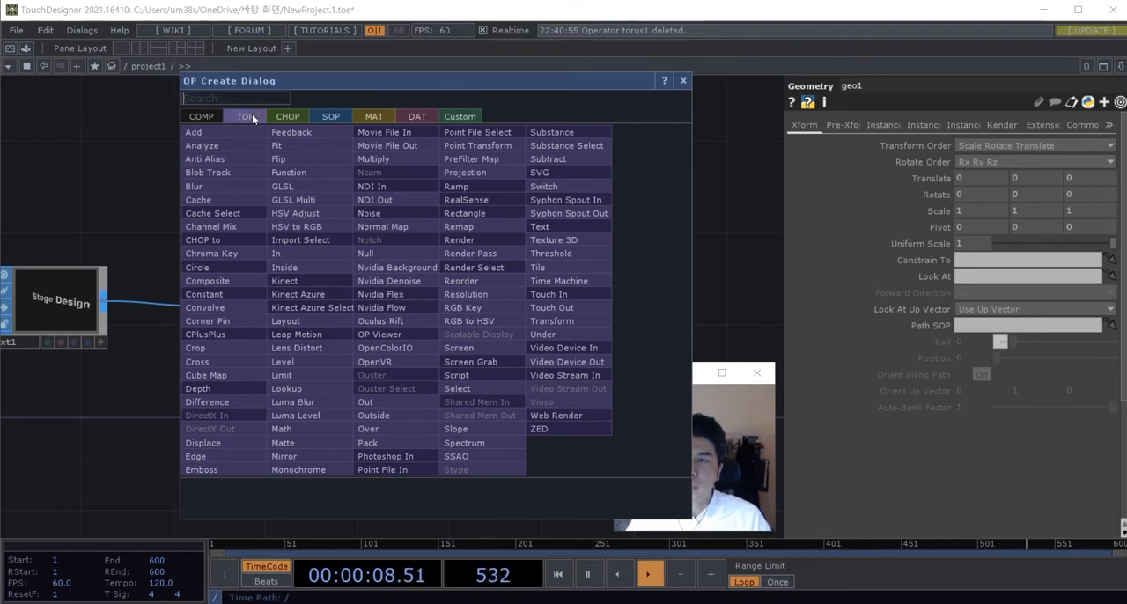
pyautogui.write('te')
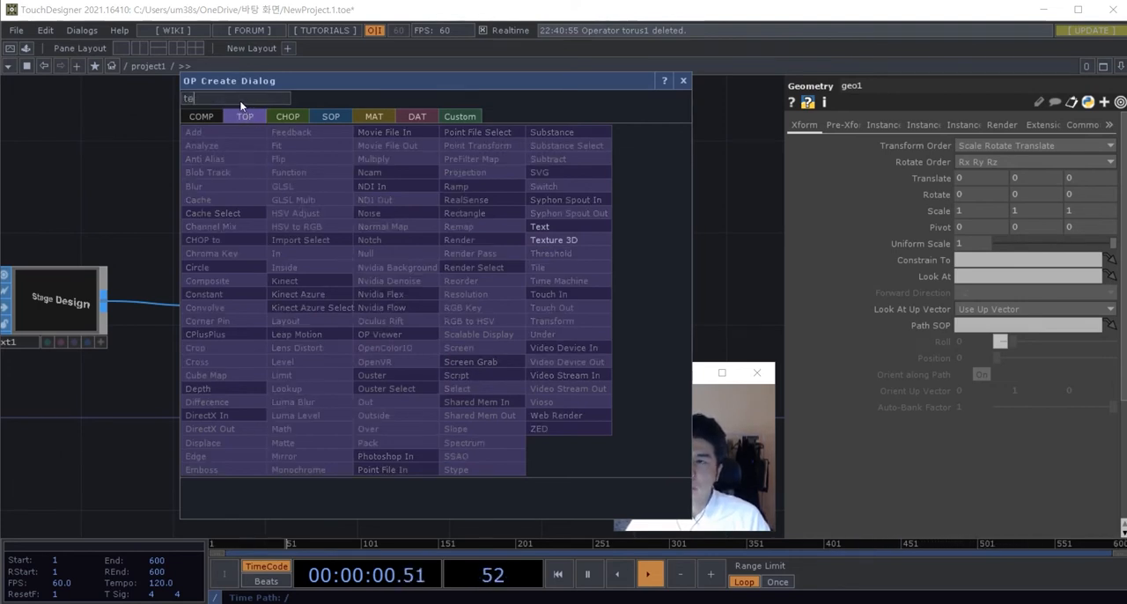
pyautogui.write('rec')
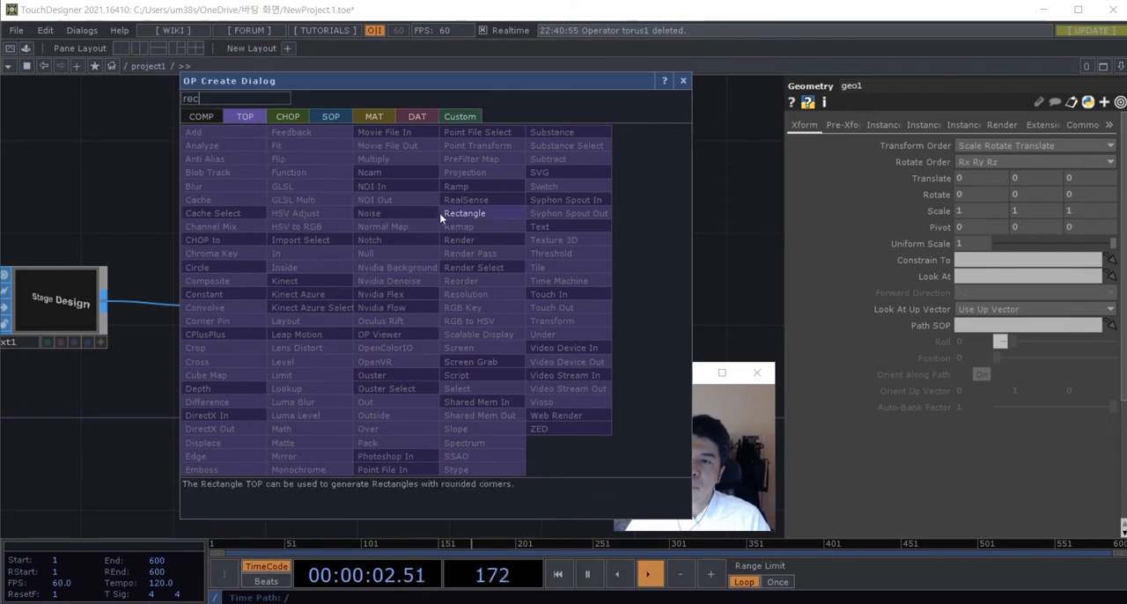
pyautogui.press('BackSpace')
pyautogui.write('nder')
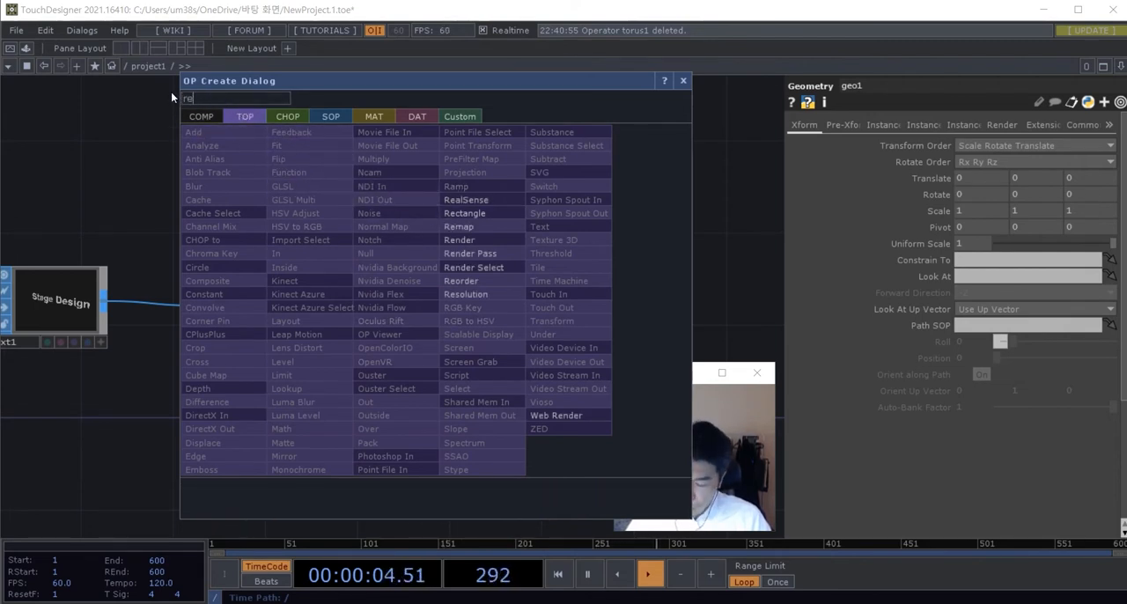
pyautogui.click(459, 240)
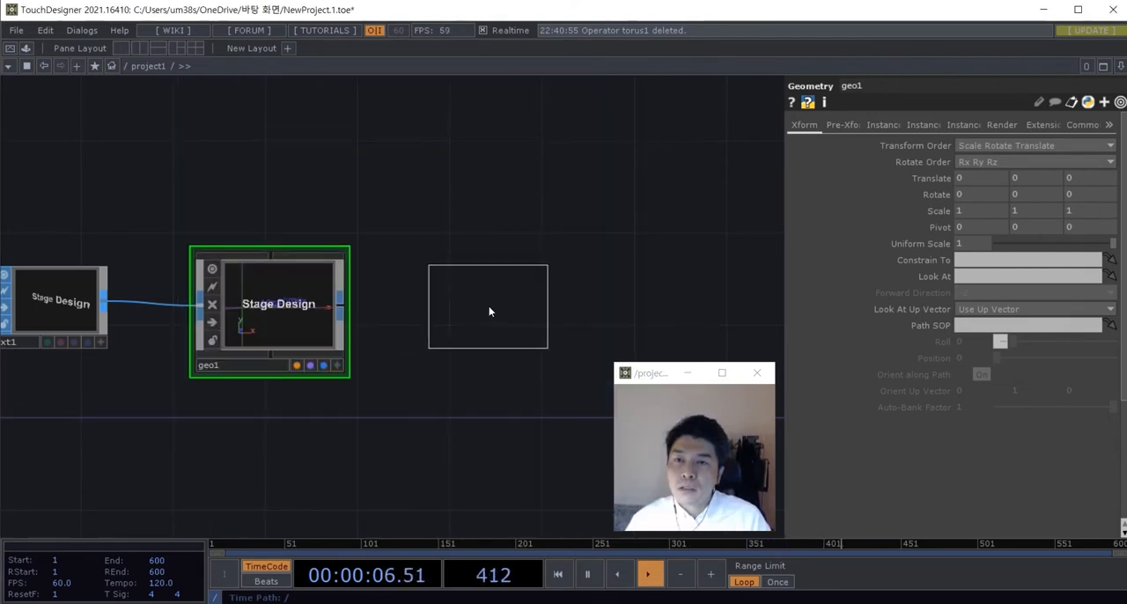
pyautogui.click(465, 310)
pyautogui.scroll(-3, 460, 362)
pyautogui.moveTo(461, 403); pyautogui.dragTo(474, 413)
pyautogui.scroll(3, 479, 362)
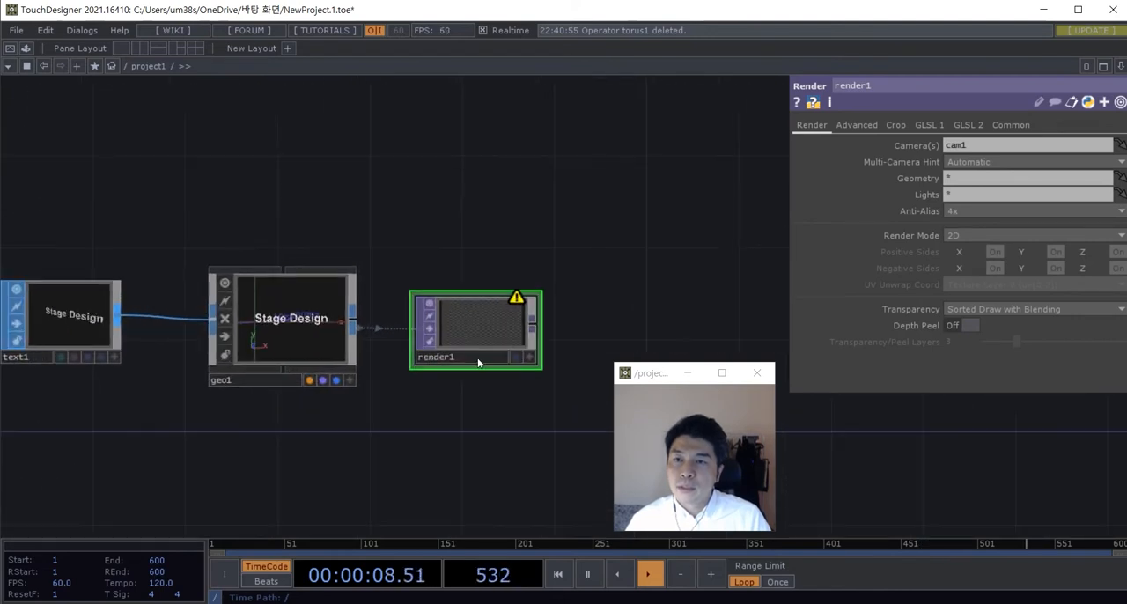
# Step: Set the Render TOP's resolution to 900 by 1200
pyautogui.click(1010, 125)
pyautogui.write('90')
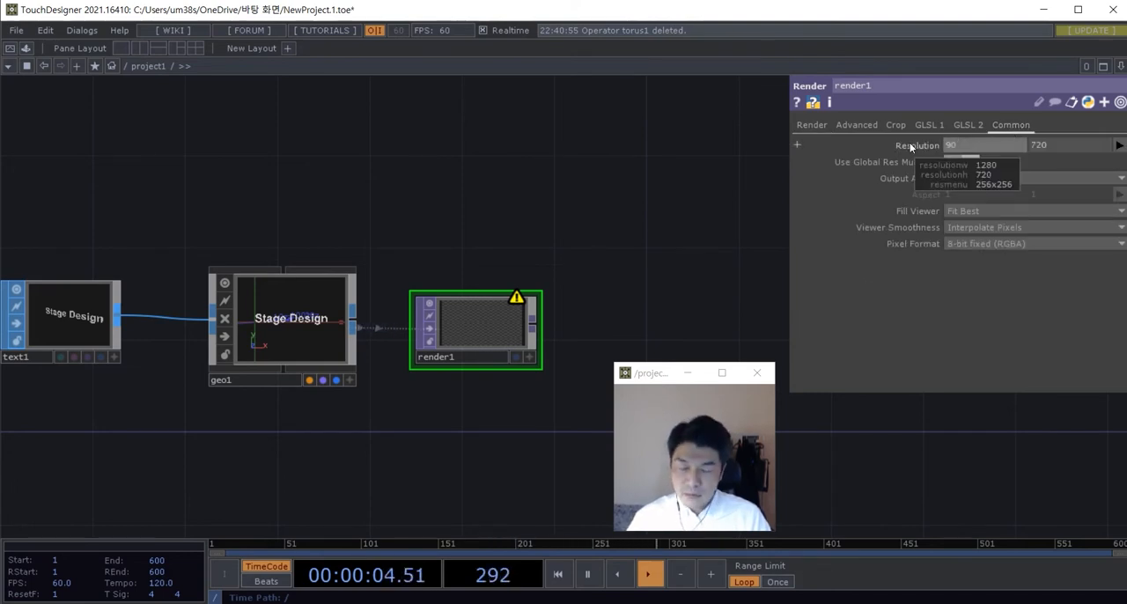
pyautogui.write('0')
pyautogui.moveTo(1050, 145); pyautogui.dragTo(1019, 146)
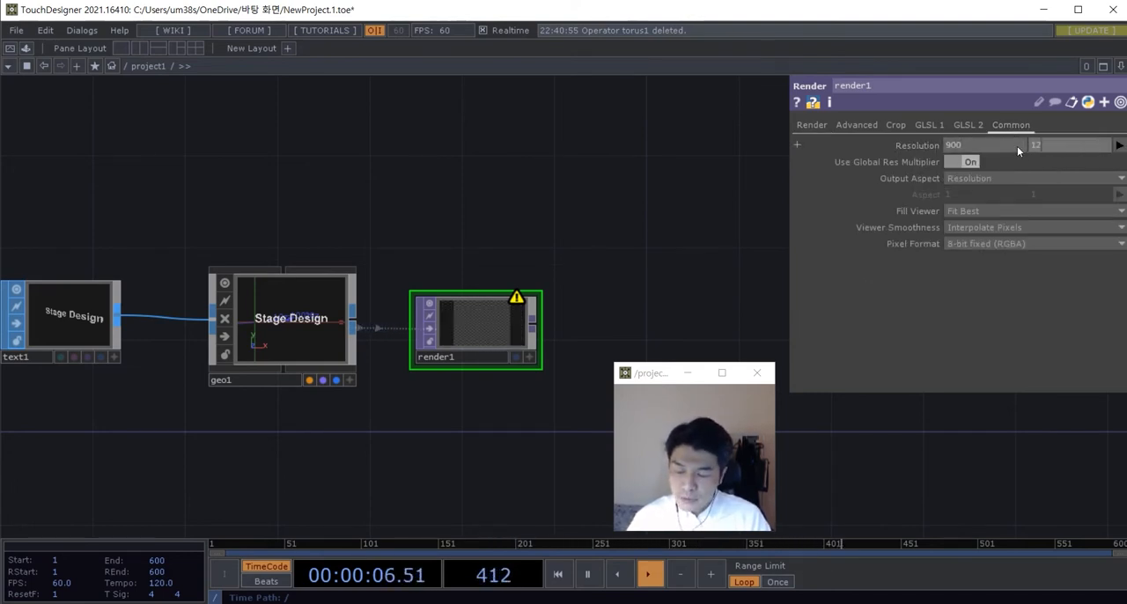
pyautogui.write('00')
pyautogui.press('Return')
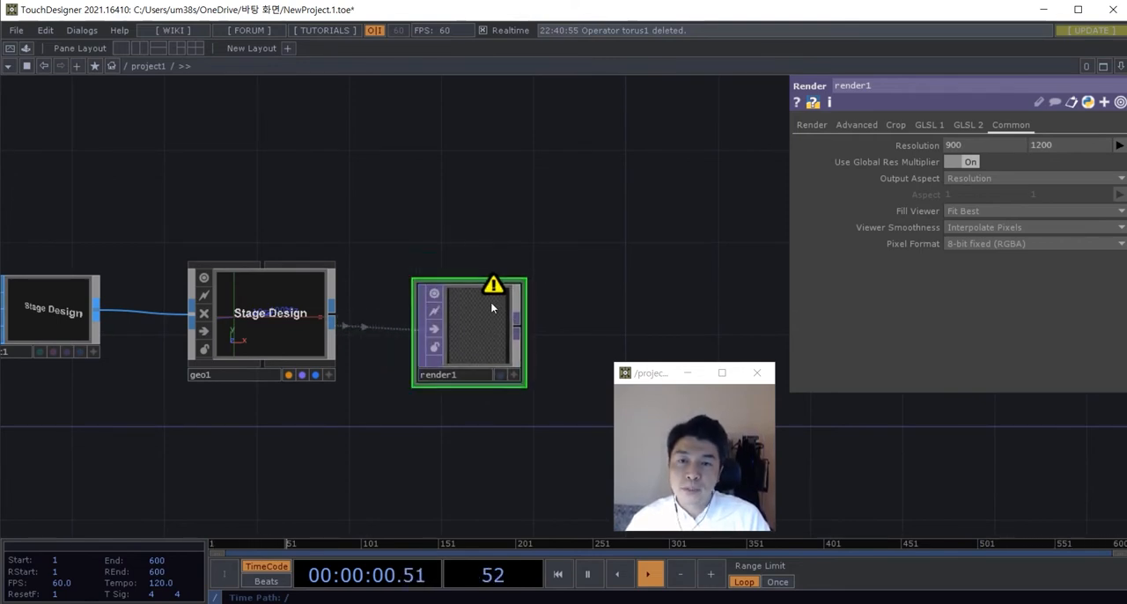
# Step: Add a Camera COMP above the Geometry COMP
pyautogui.moveTo(435, 260); pyautogui.dragTo(448, 230)
pyautogui.moveTo(478, 298)
pyautogui.mouseDown()
pyautogui.moveTo(478, 274)
pyautogui.moveTo(477, 298)
pyautogui.mouseUp()
pyautogui.scroll(-5, 431, 342)
pyautogui.moveTo(423, 377); pyautogui.dragTo(425, 391)
pyautogui.scroll(5, 421, 382)
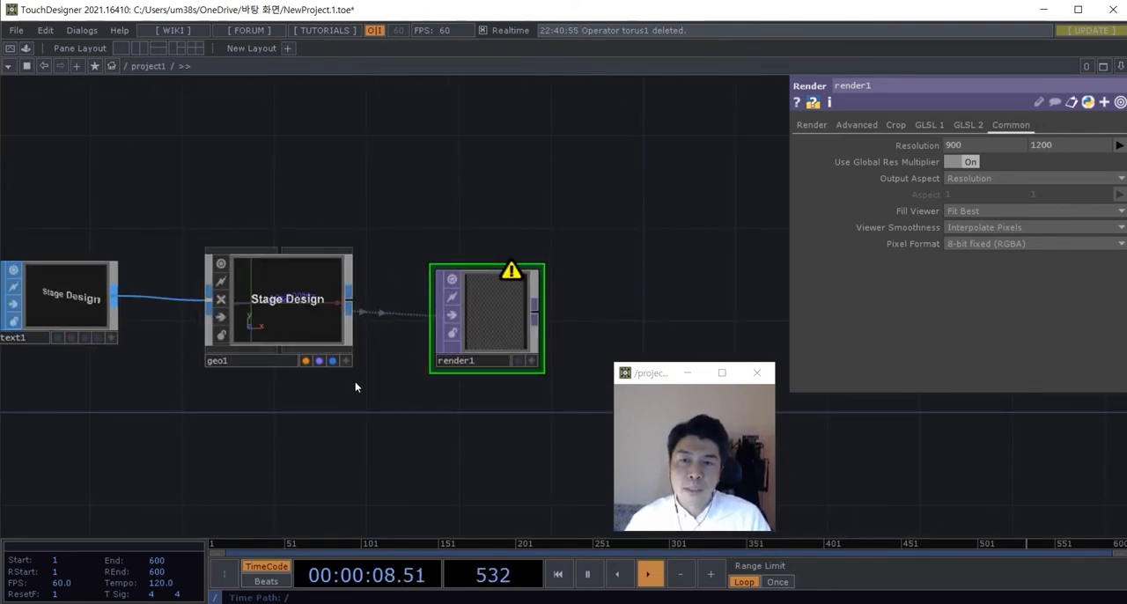
pyautogui.scroll(-2, 357, 392)
pyautogui.press('Tab')
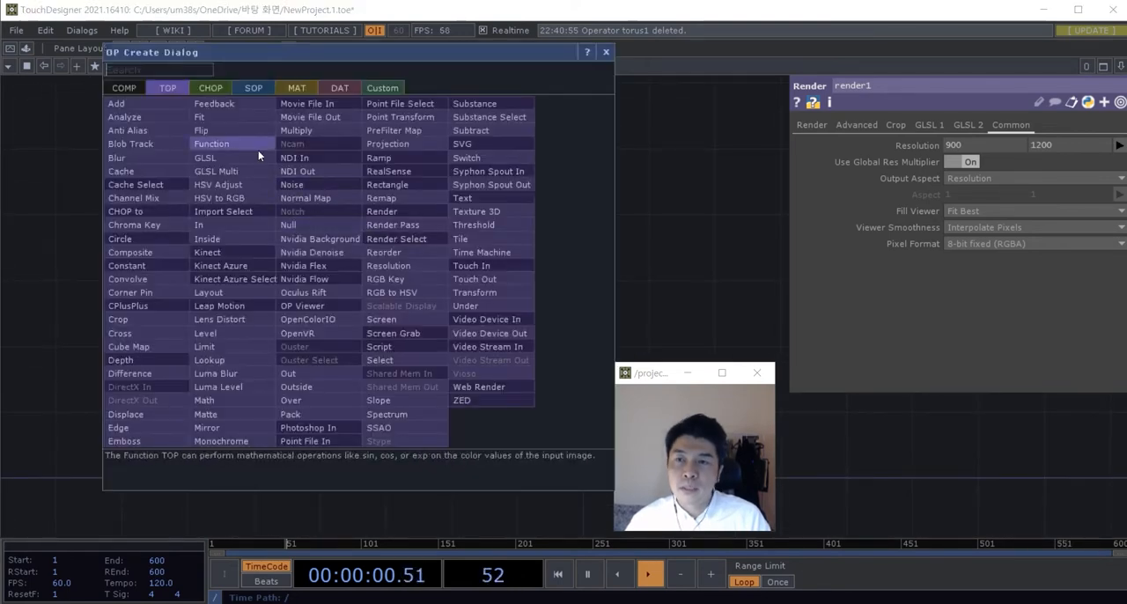
pyautogui.click(125, 87)
pyautogui.click(132, 145)
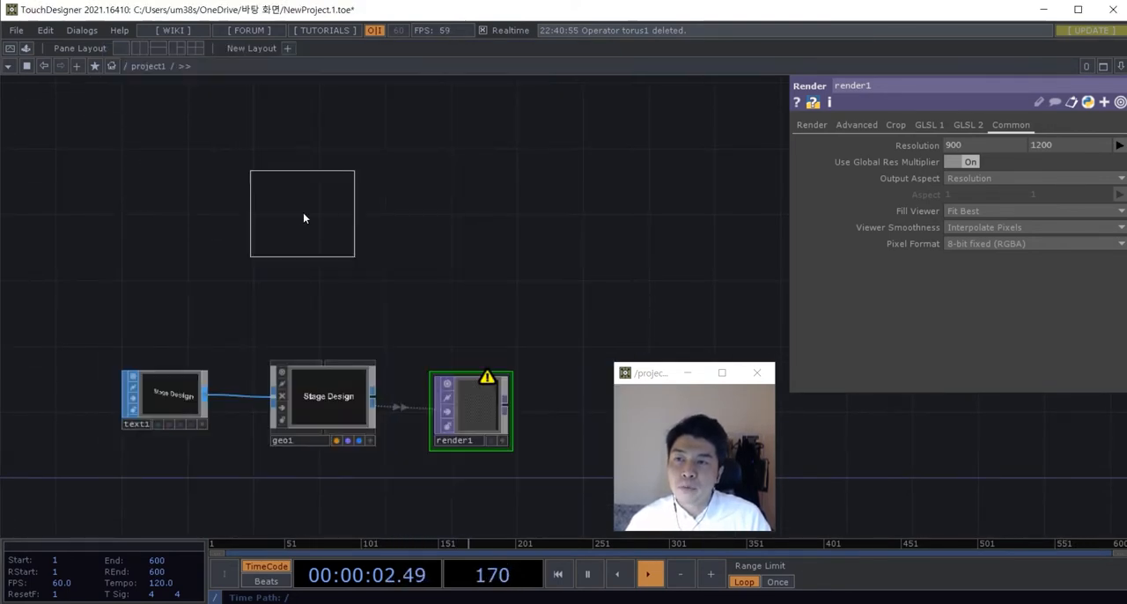
pyautogui.click(316, 257)
pyautogui.moveTo(315, 261); pyautogui.dragTo(328, 280)
pyautogui.moveTo(424, 302); pyautogui.dragTo(441, 250)
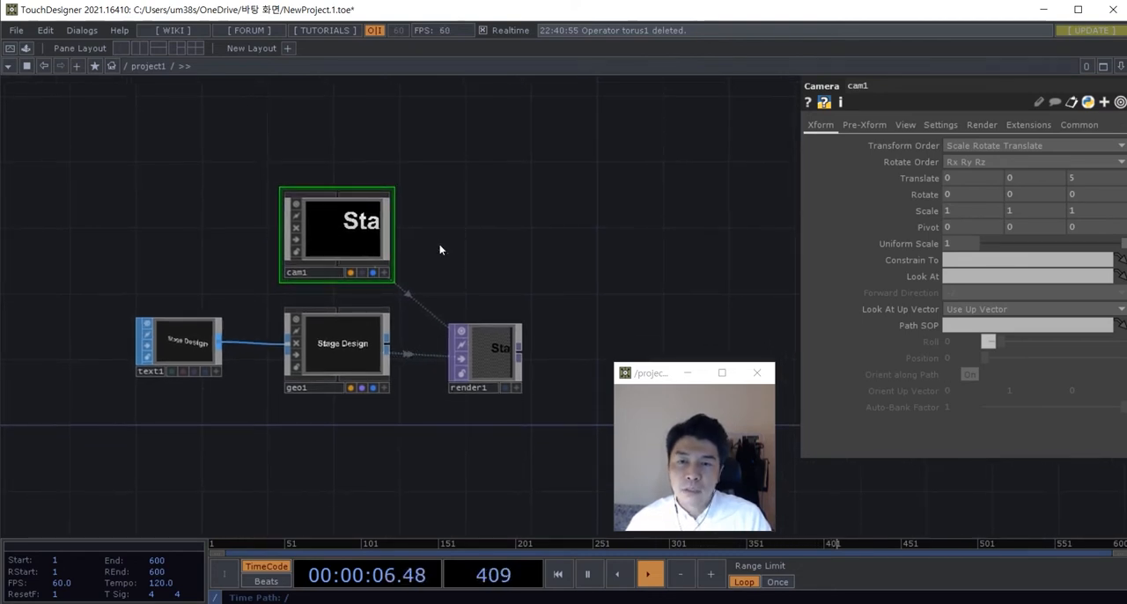
# Step: Move the Text SOP farther away from the Geometry COMP and align the Geometry COMP beneath the Camera COMP
pyautogui.moveTo(406, 335); pyautogui.dragTo(415, 307)
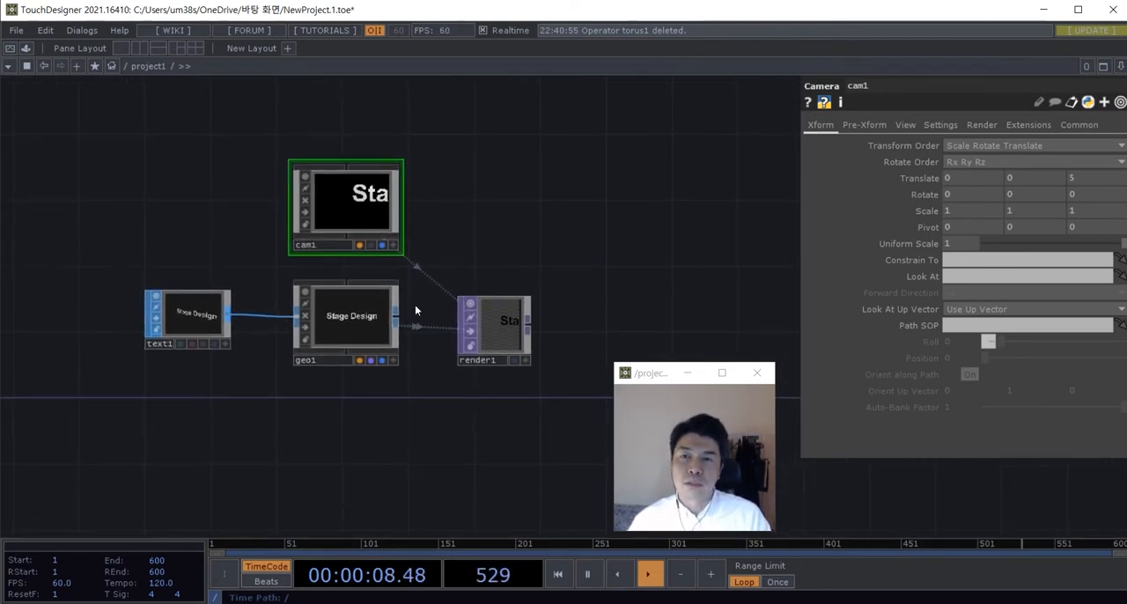
pyautogui.moveTo(411, 396); pyautogui.dragTo(417, 375)
pyautogui.moveTo(442, 441); pyautogui.dragTo(198, 309, button='right')
pyautogui.moveTo(198, 306); pyautogui.dragTo(148, 306)
pyautogui.click(284, 374)
pyautogui.moveTo(290, 296); pyautogui.dragTo(326, 295)
pyautogui.moveTo(375, 372); pyautogui.dragTo(396, 378)
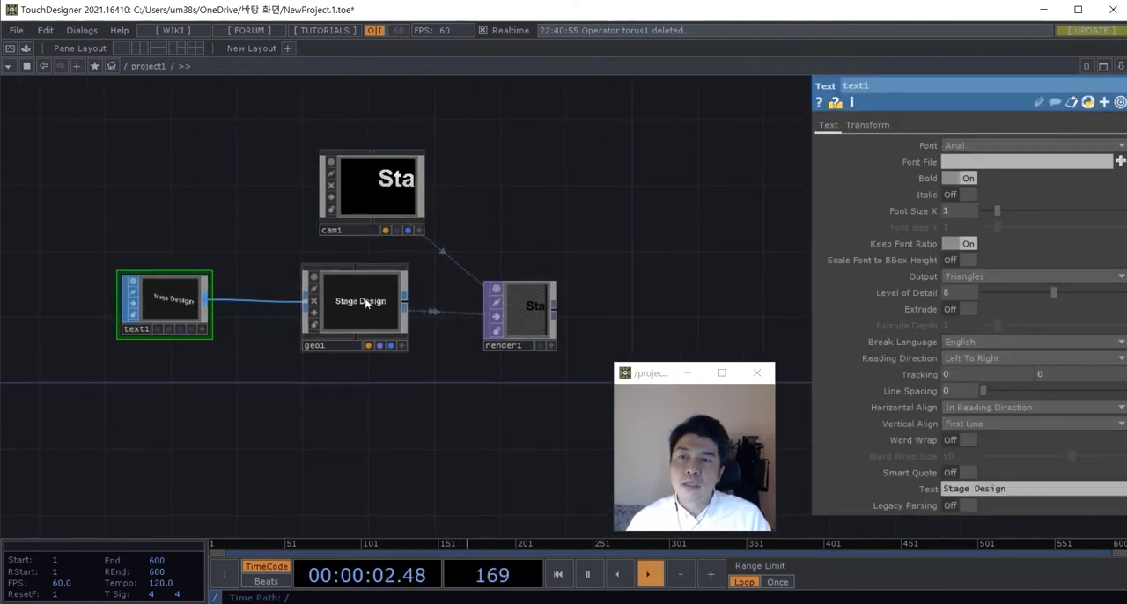
pyautogui.moveTo(365, 302); pyautogui.dragTo(382, 302)
# Step: Add a Light COMP below the Geometry COMP
pyautogui.moveTo(380, 409); pyautogui.dragTo(362, 359)
pyautogui.press('Tab')
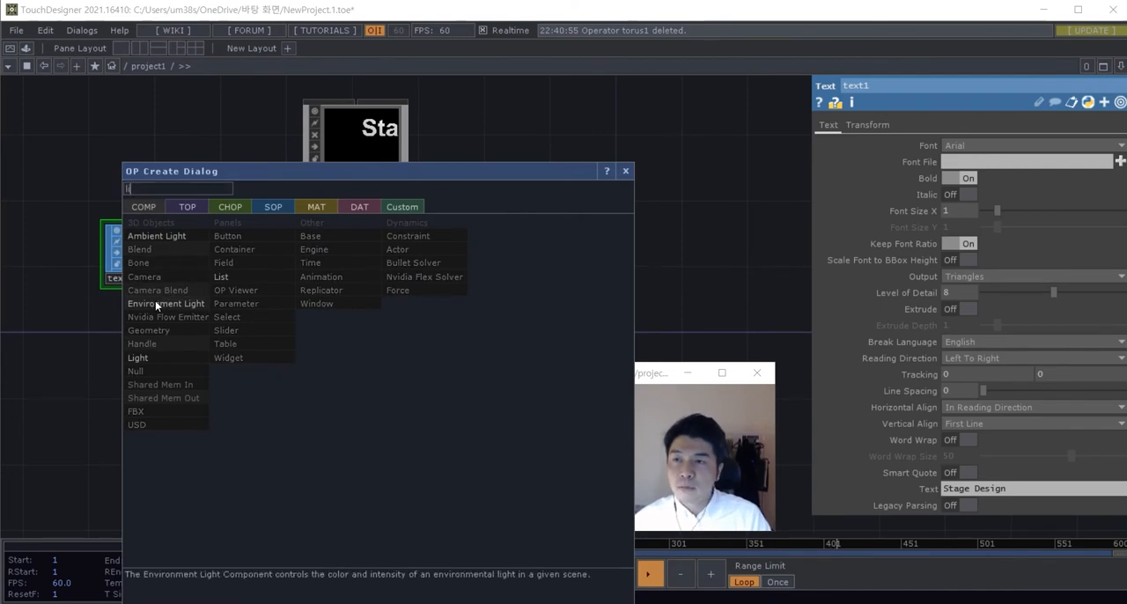
pyautogui.press('Escape')
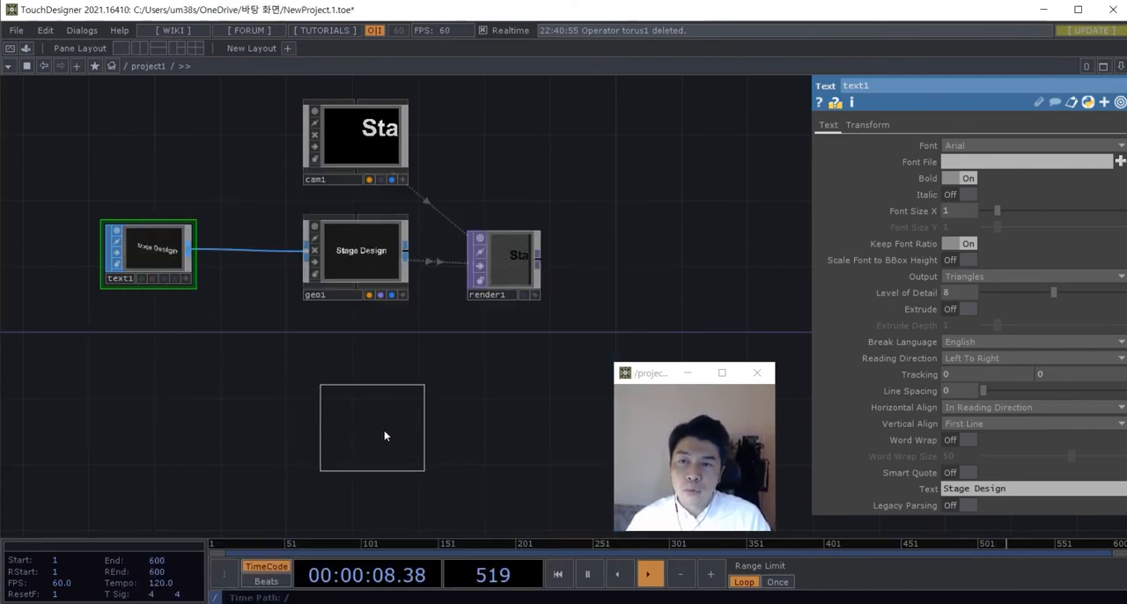
pyautogui.click(386, 429)
pyautogui.moveTo(389, 429); pyautogui.dragTo(374, 430)
pyautogui.moveTo(478, 389); pyautogui.dragTo(435, 425)
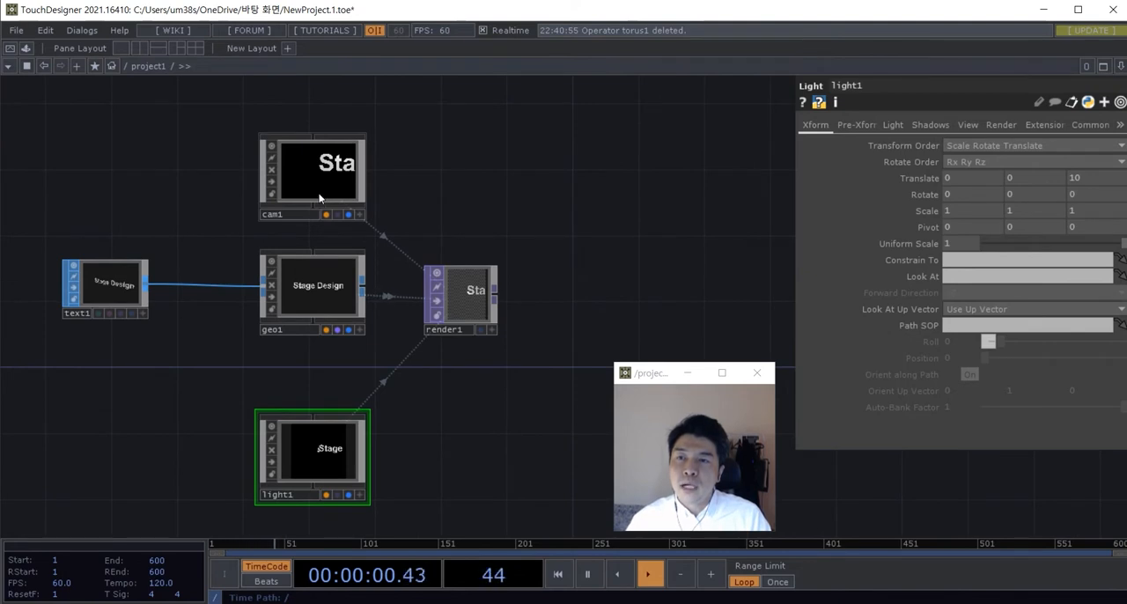
# Step: Spread out the Camera, Geometry and Light COMPs around the Render TOP and shift the Render TOP farther right in the network
pyautogui.click(319, 194)
pyautogui.click(310, 290)
pyautogui.click(315, 440)
pyautogui.moveTo(316, 308); pyautogui.dragTo(325, 361)
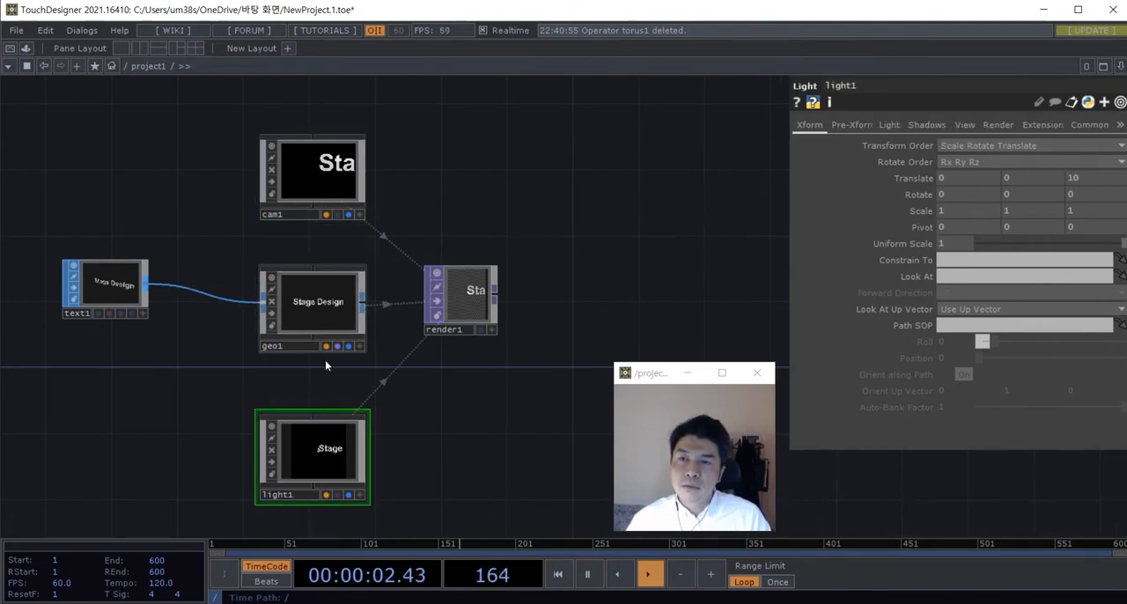
pyautogui.moveTo(326, 432); pyautogui.dragTo(440, 448)
pyautogui.moveTo(313, 176); pyautogui.dragTo(377, 177)
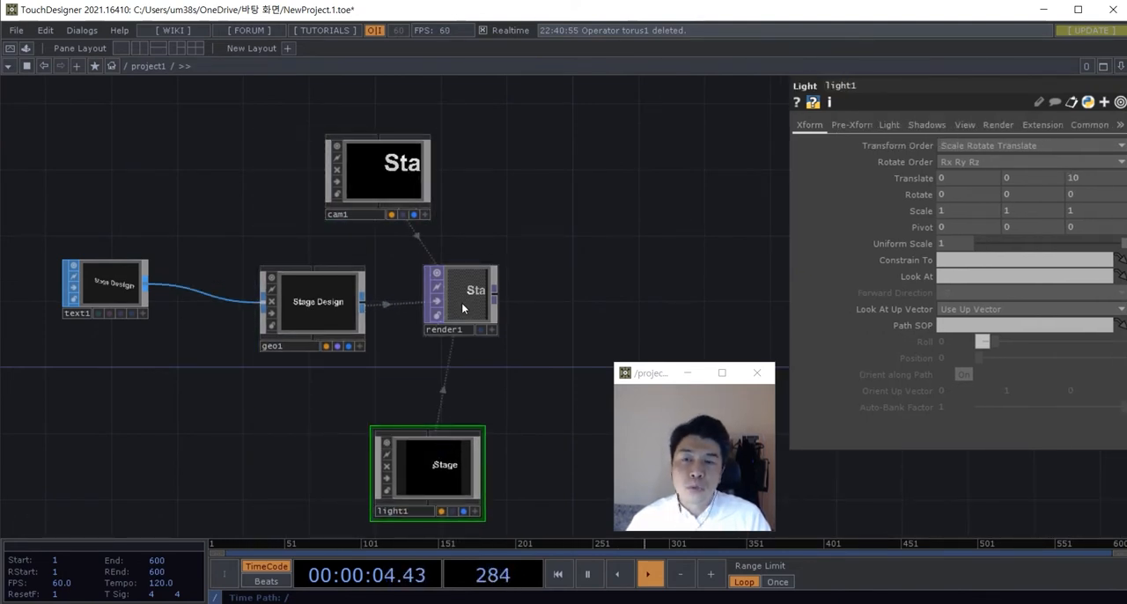
pyautogui.moveTo(464, 308); pyautogui.dragTo(525, 318)
# Step: Examine which camera, geometry and lights the Render TOP uses in its render settings
pyautogui.scroll(3, 608, 297)
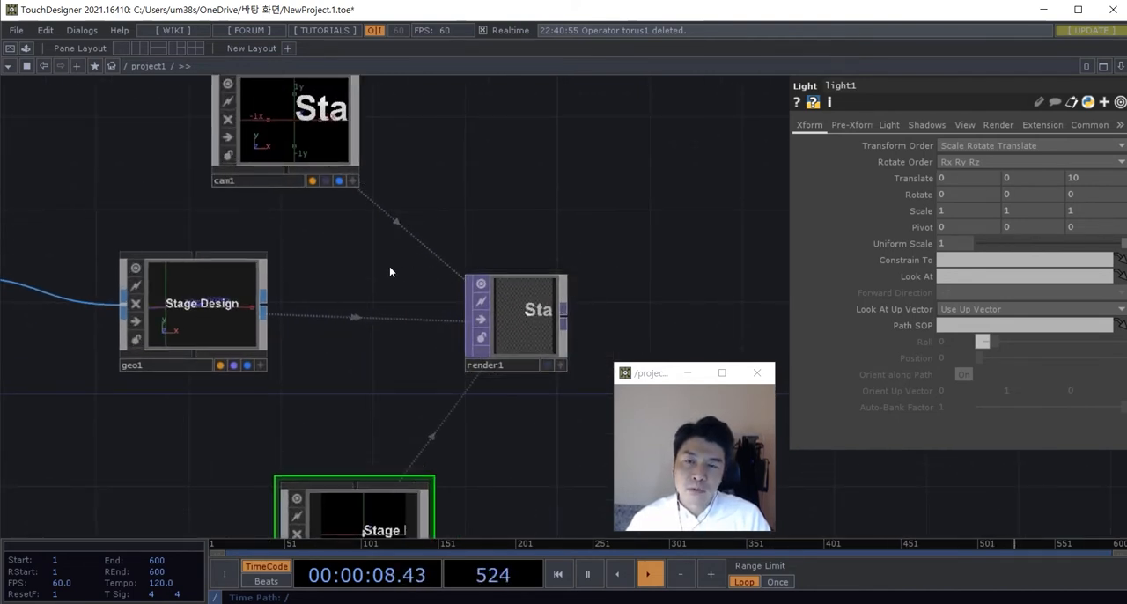
pyautogui.moveTo(434, 391); pyautogui.dragTo(363, 354)
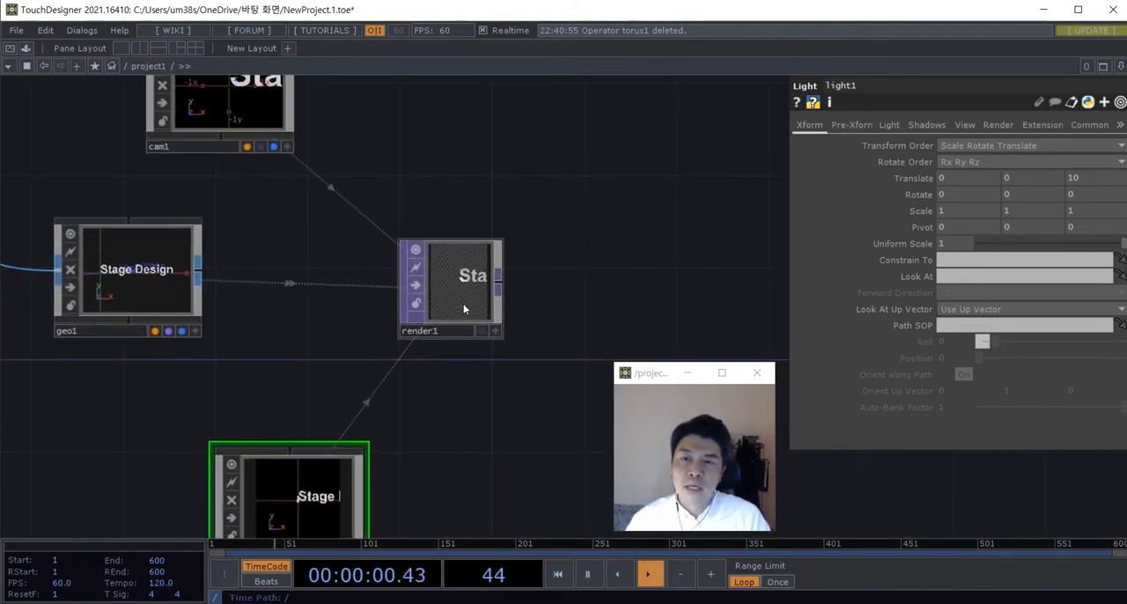
pyautogui.click(451, 283)
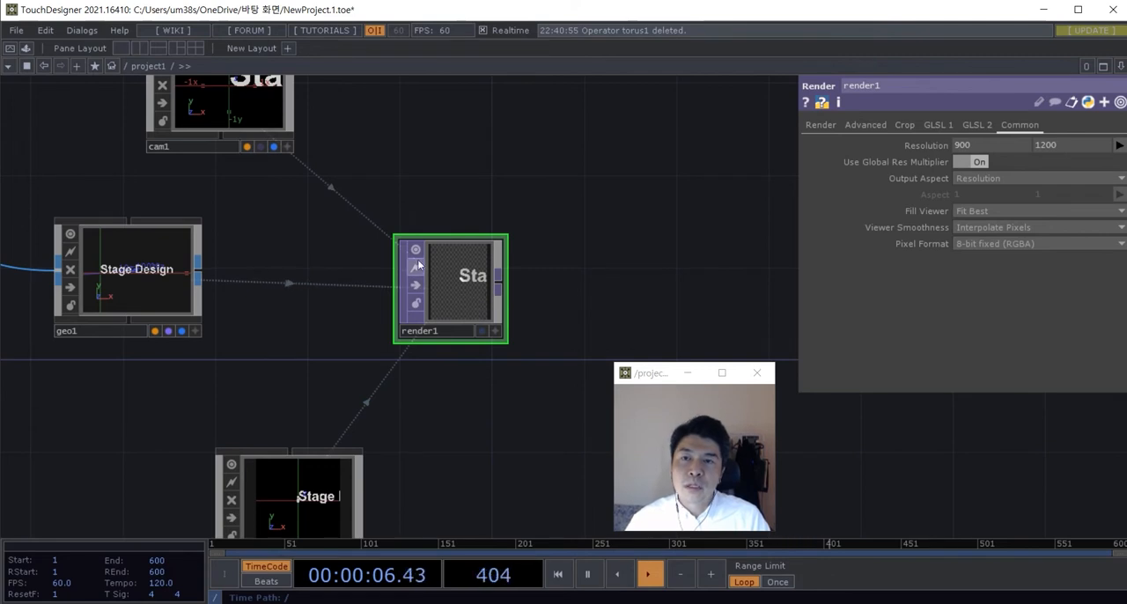
pyautogui.click(819, 126)
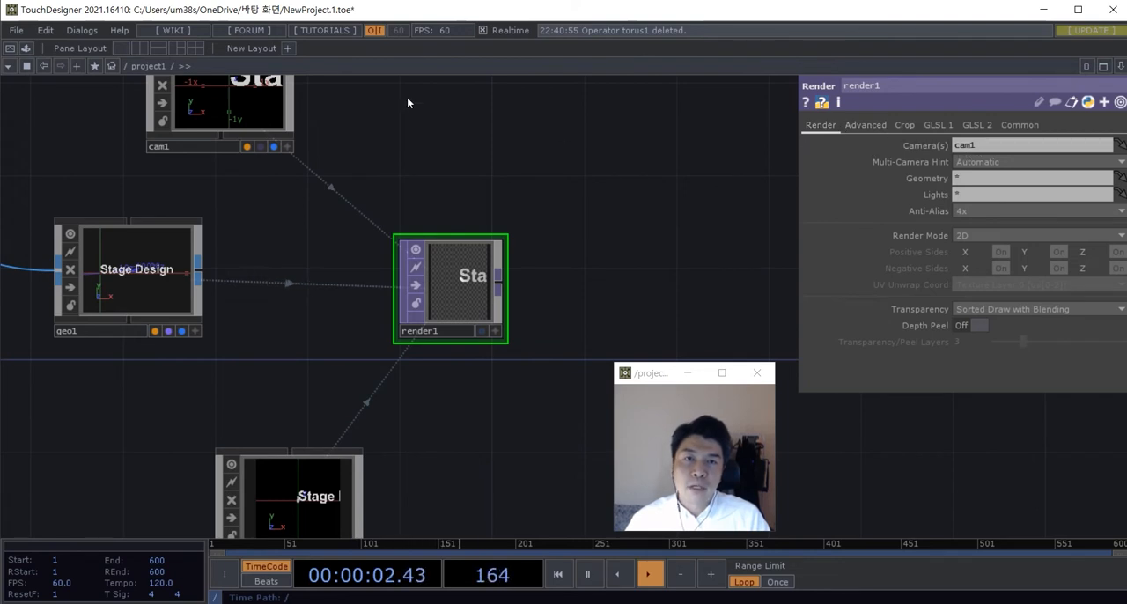
pyautogui.moveTo(993, 146); pyautogui.dragTo(949, 144)
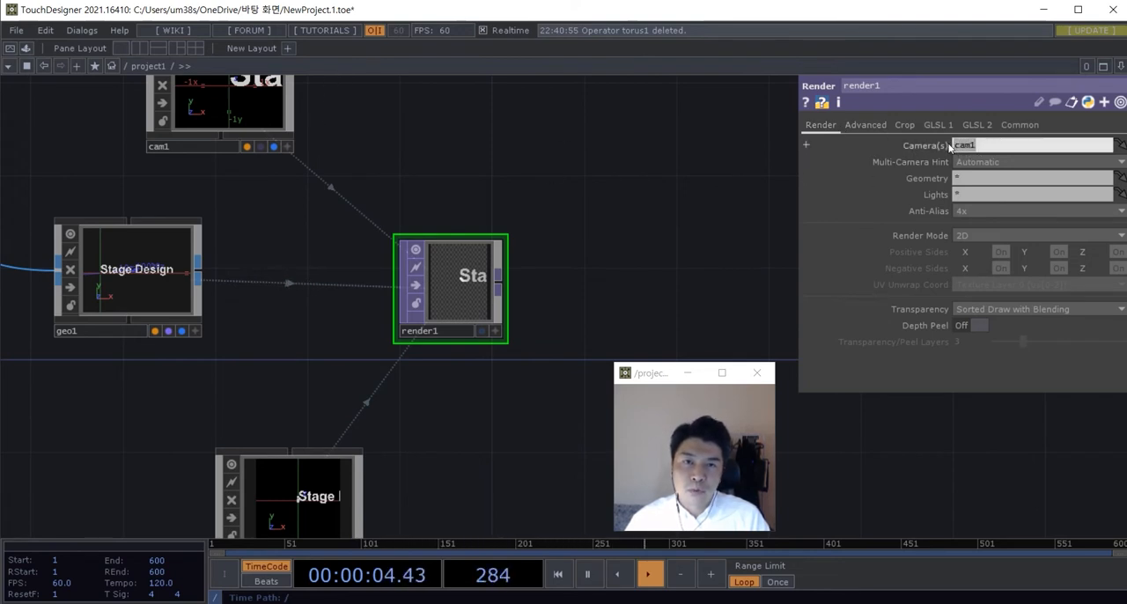
pyautogui.moveTo(708, 245); pyautogui.dragTo(704, 256)
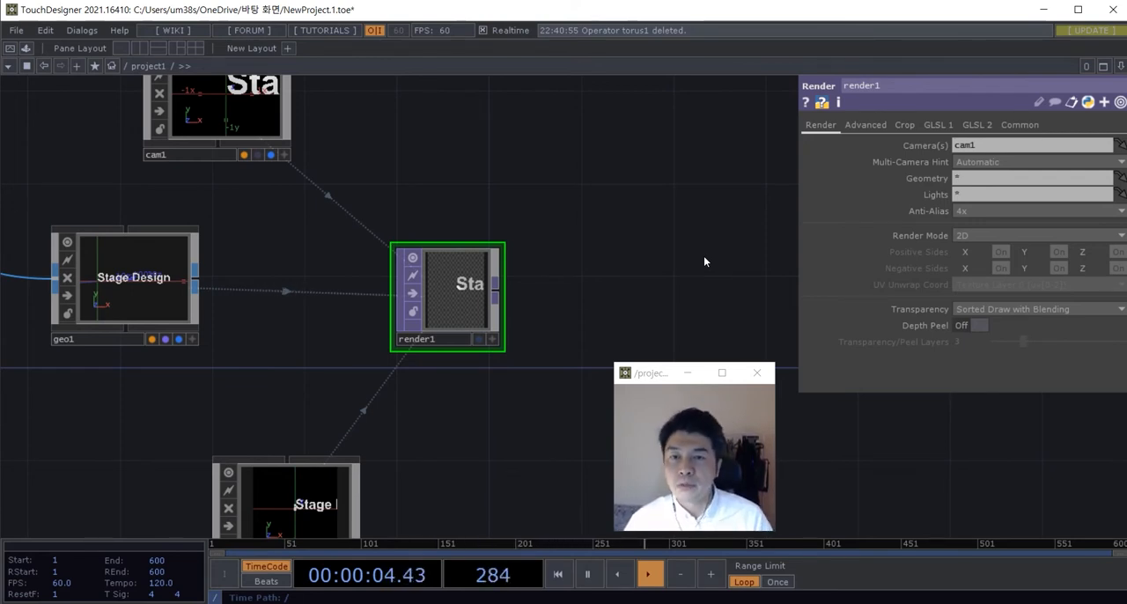
pyautogui.scroll(-3, 676, 256)
pyautogui.moveTo(516, 313); pyautogui.dragTo(532, 290)
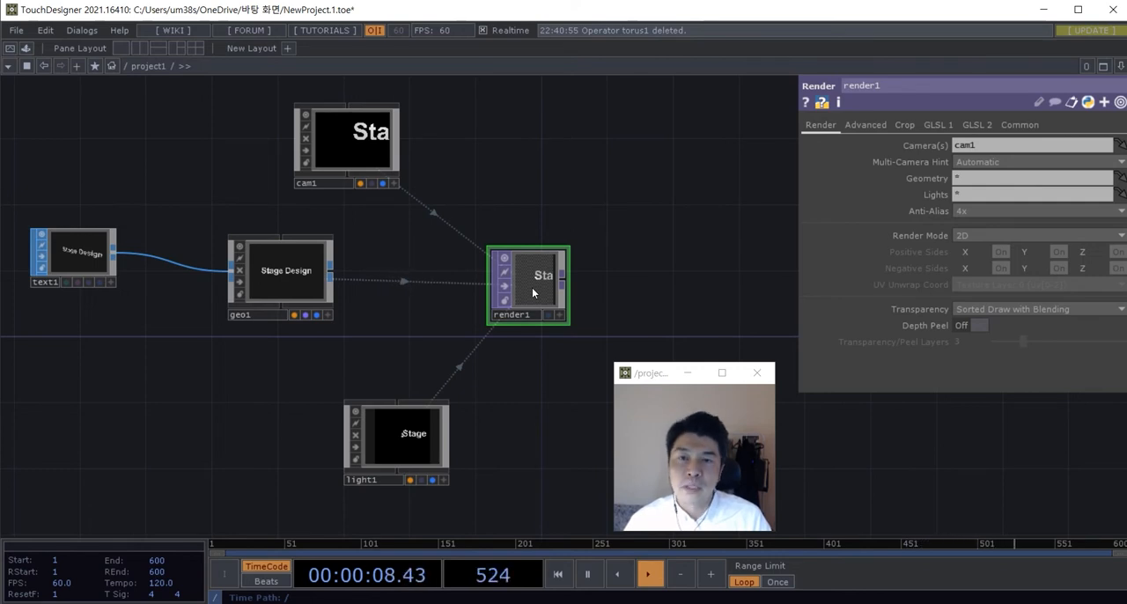
# Step: Nudge the Text SOP, Geometry COMP and Light COMP to tidy the spacing of the network
pyautogui.moveTo(409, 250); pyautogui.dragTo(456, 281)
pyautogui.moveTo(405, 184); pyautogui.dragTo(423, 171)
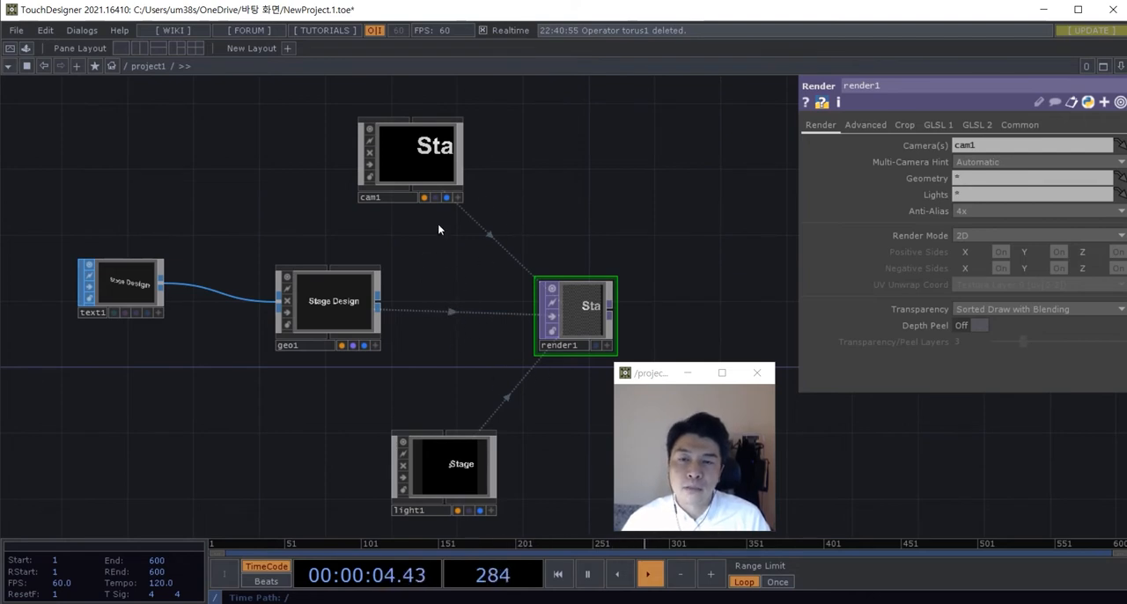
pyautogui.scroll(2, 438, 227)
pyautogui.scroll(-2, 449, 171)
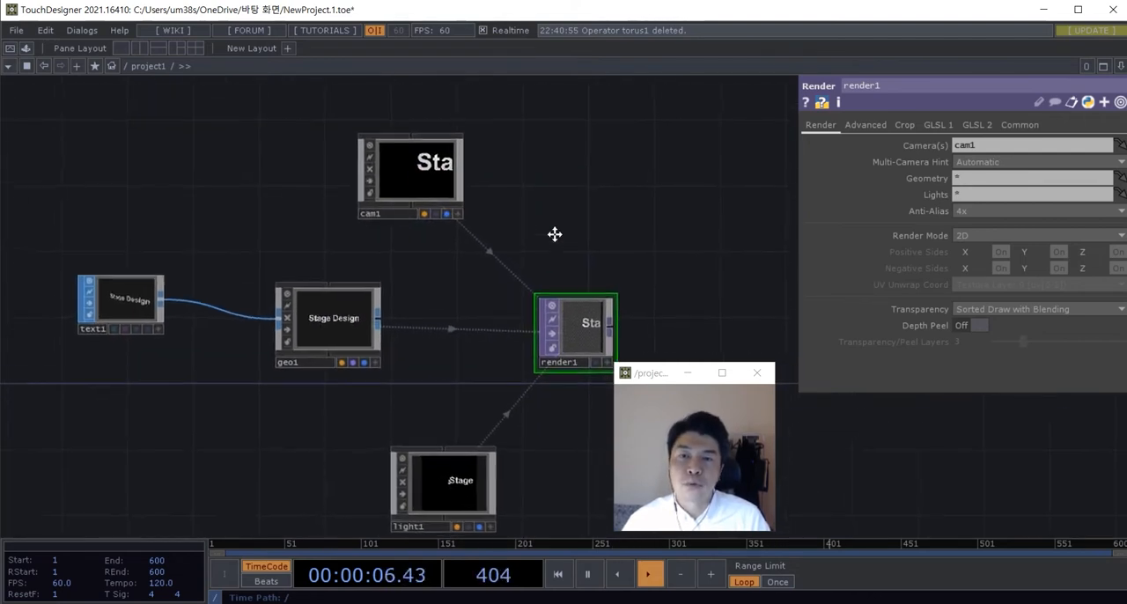
pyautogui.scroll(-3, 554, 226)
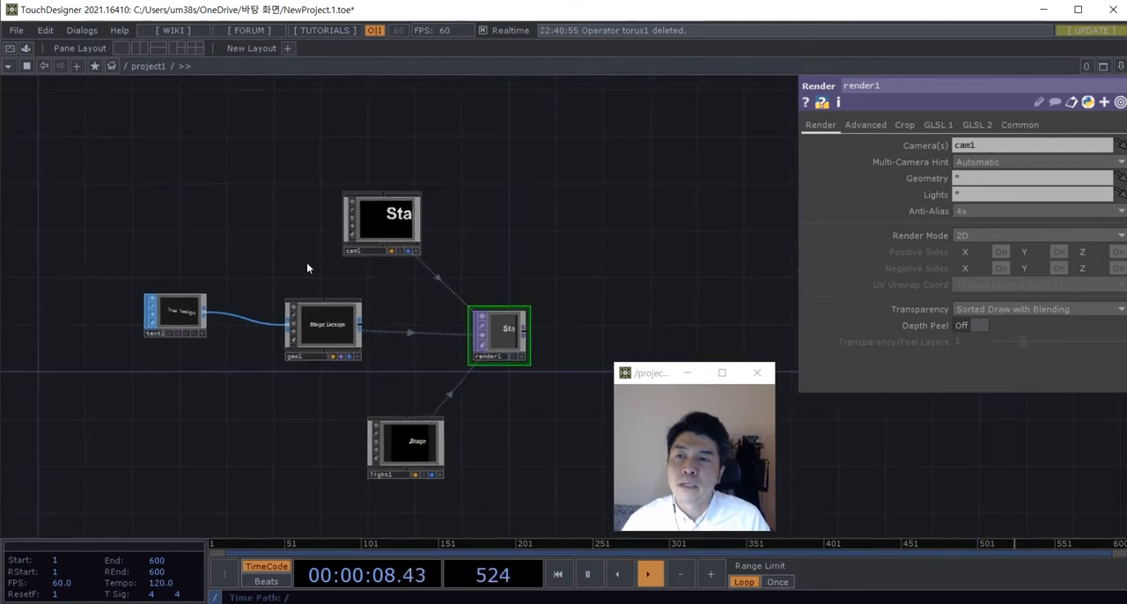
pyautogui.scroll(3, 390, 365)
pyautogui.scroll(-1, 389, 329)
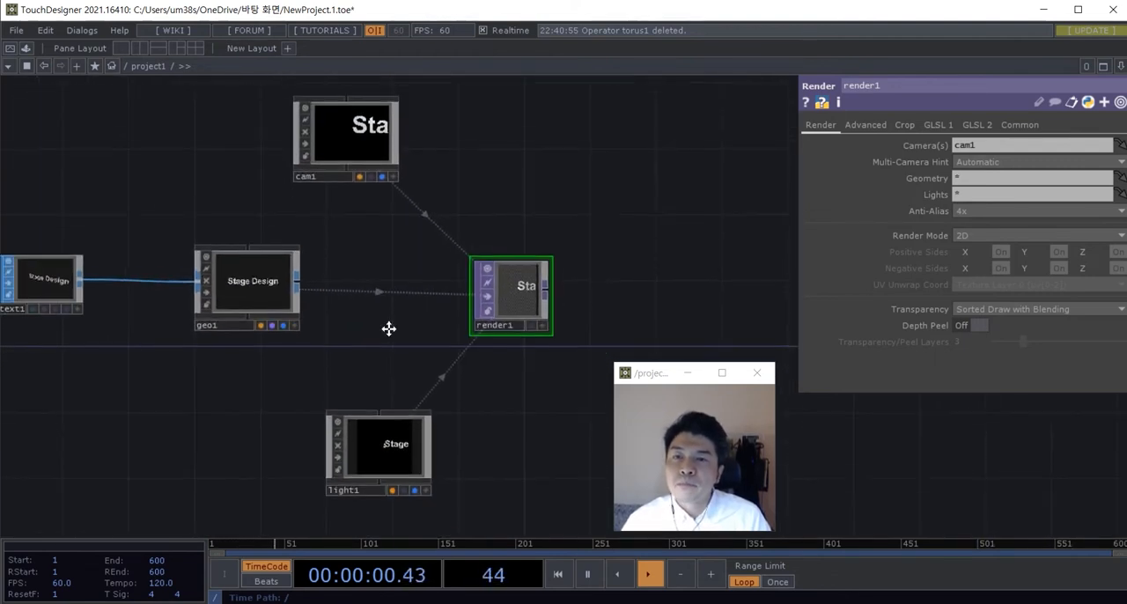
pyautogui.moveTo(388, 328); pyautogui.dragTo(389, 295)
pyautogui.moveTo(371, 412); pyautogui.dragTo(406, 429)
pyautogui.moveTo(286, 386); pyautogui.dragTo(400, 390)
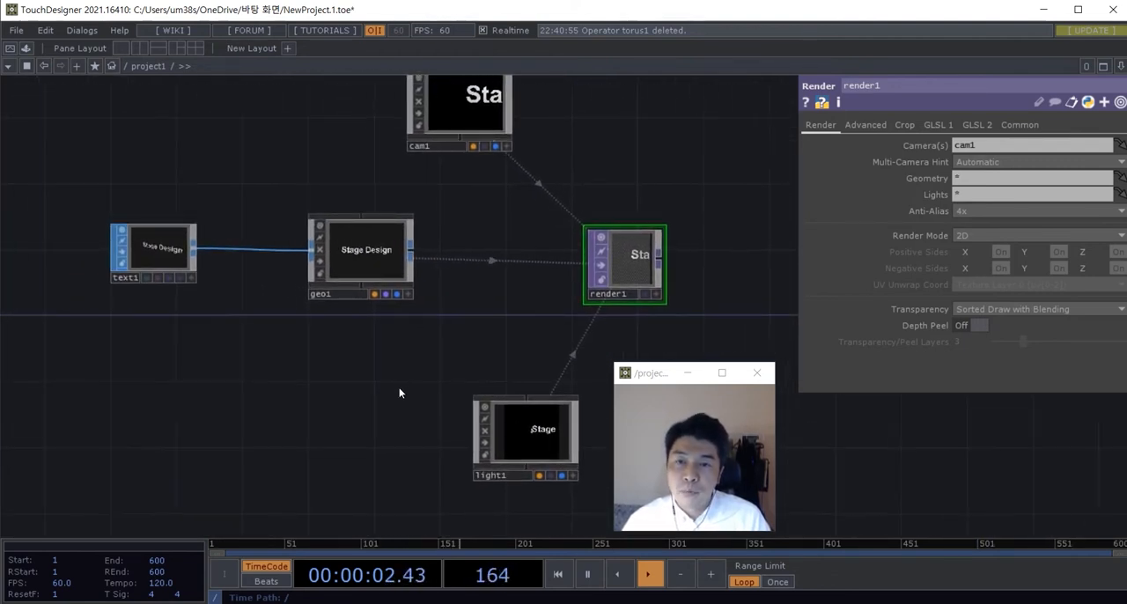
# Step: Add a Phong MAT below the Geometry COMP and assign it as the geometry's material
pyautogui.press('Tab')
pyautogui.click(318, 170)
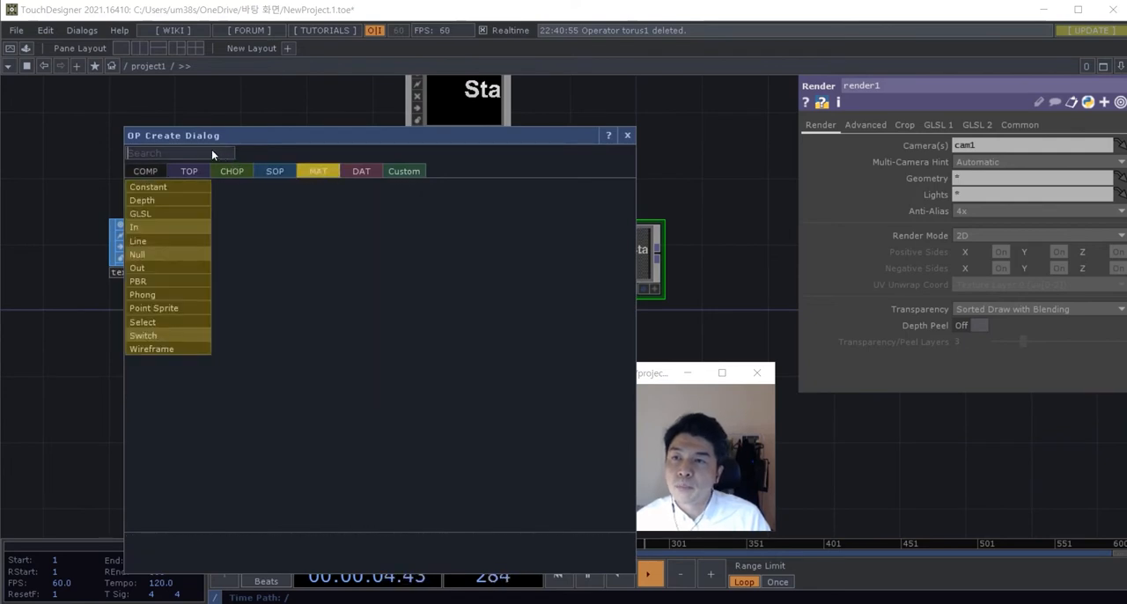
pyautogui.write('po')
pyautogui.press('BackSpace')
pyautogui.press('BackSpace')
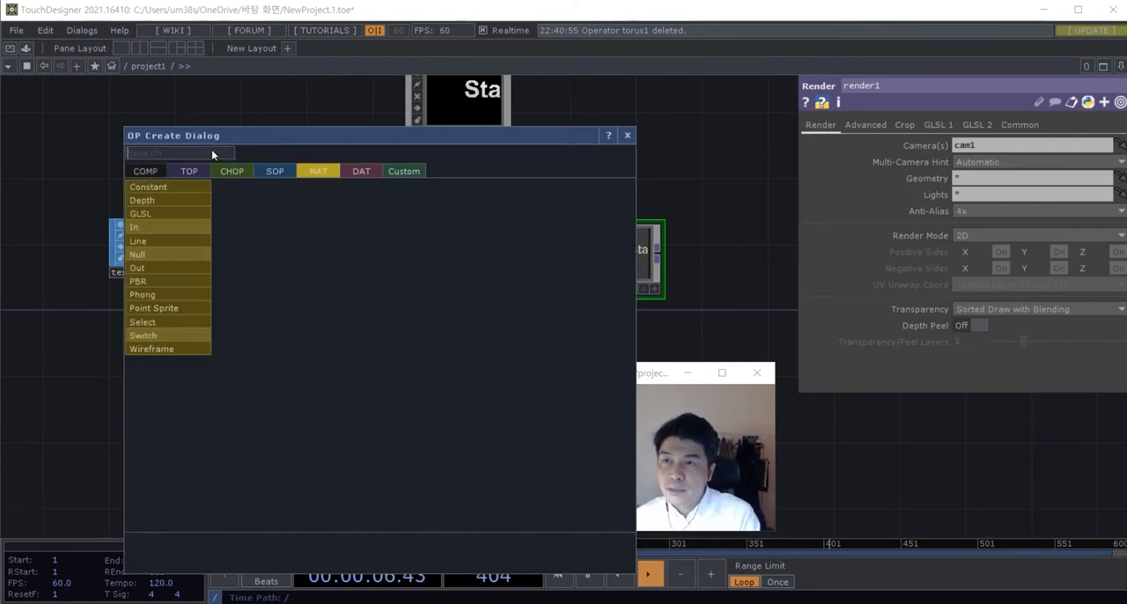
pyautogui.write('h')
pyautogui.press('BackSpace')
pyautogui.write('phong')
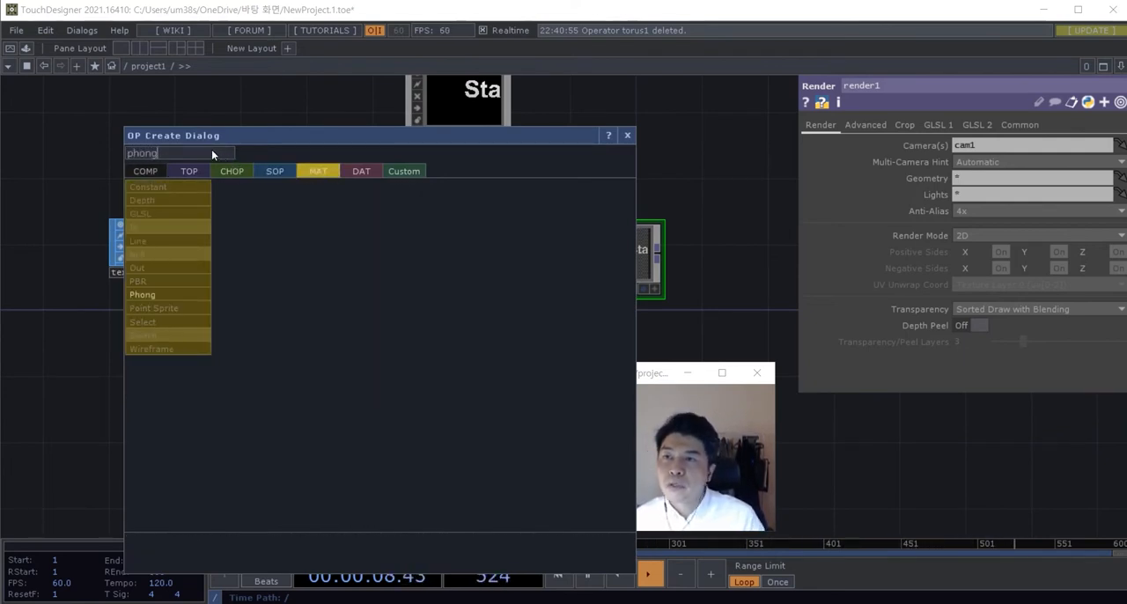
pyautogui.press('Return')
pyautogui.click(360, 348)
pyautogui.moveTo(357, 346); pyautogui.dragTo(365, 233)
pyautogui.click(364, 233)
# Step: Display the Render TOP's output as the network background
pyautogui.scroll(5, 435, 347)
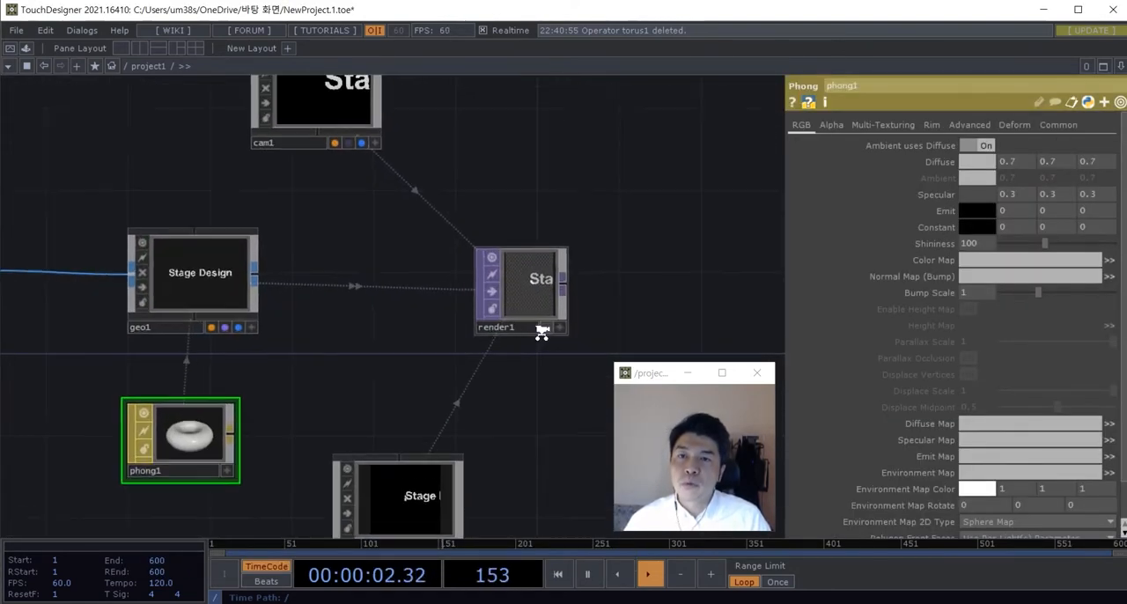
pyautogui.moveTo(459, 264); pyautogui.dragTo(347, 283)
pyautogui.click(441, 347)
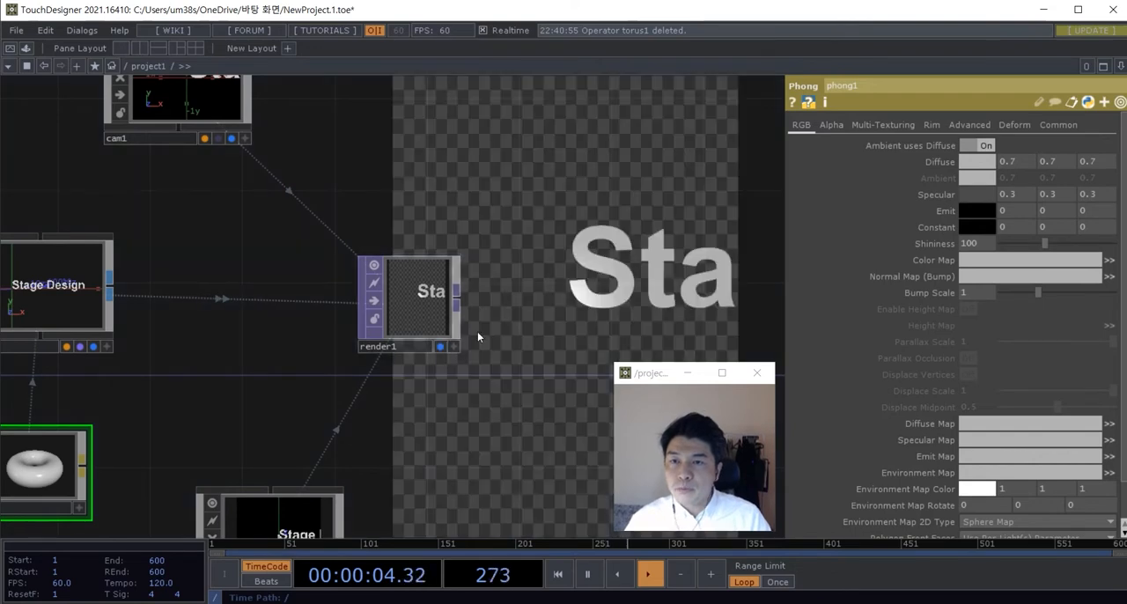
pyautogui.scroll(-3, 548, 332)
# Step: Move the Camera COMP and Light COMP into a stack above the Geometry COMP
pyautogui.moveTo(550, 332); pyautogui.dragTo(608, 311)
pyautogui.moveTo(384, 246); pyautogui.dragTo(414, 262)
pyautogui.scroll(4, 406, 272)
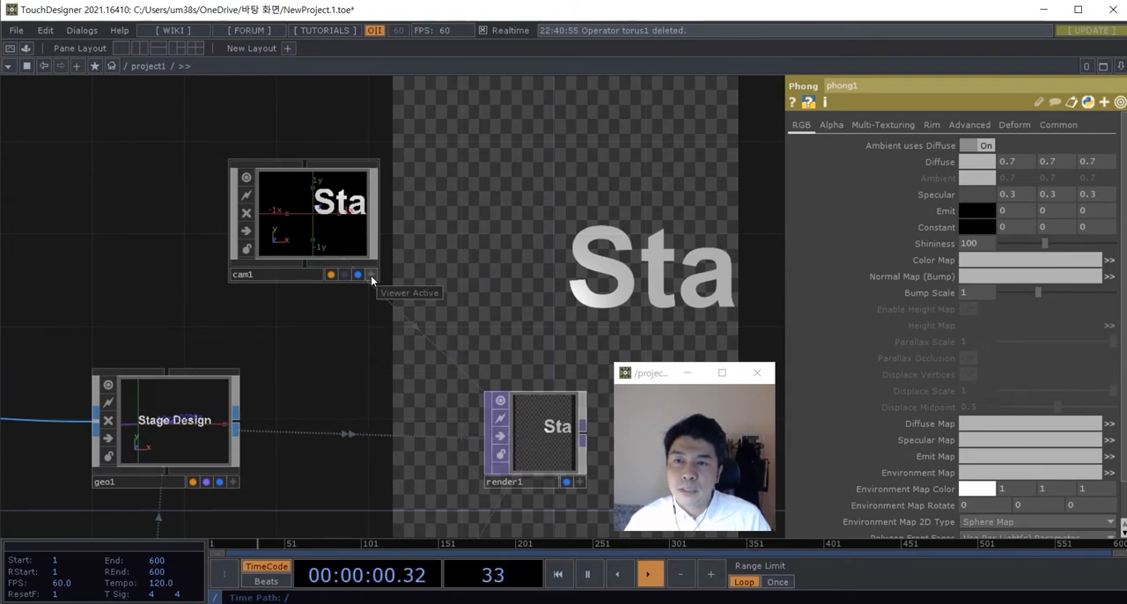
pyautogui.scroll(-4, 344, 325)
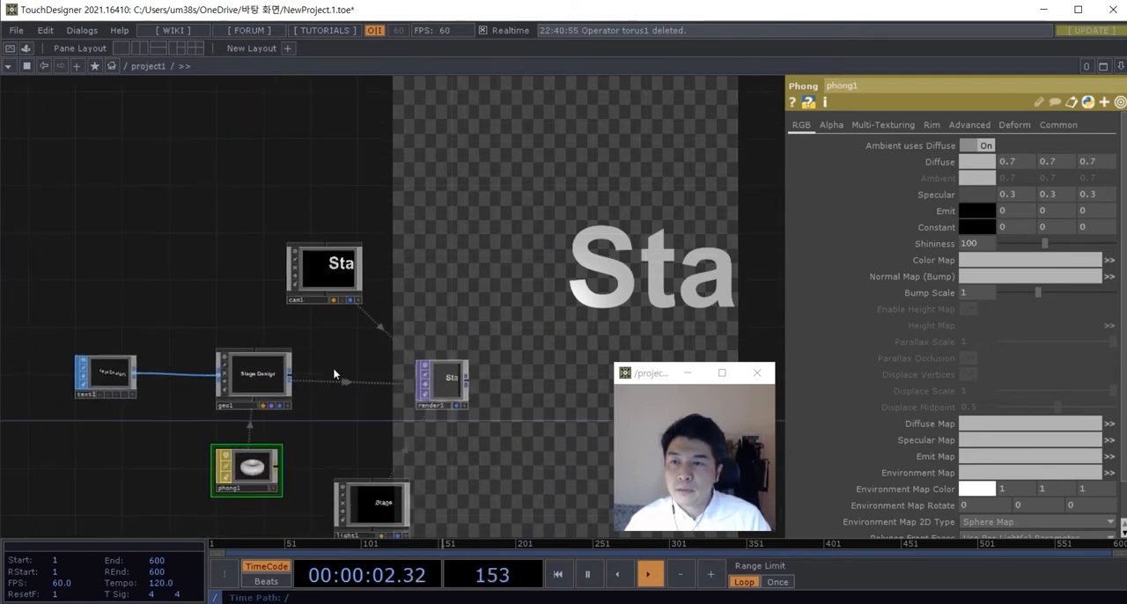
pyautogui.moveTo(335, 268); pyautogui.dragTo(321, 210)
pyautogui.moveTo(371, 501); pyautogui.dragTo(302, 299)
pyautogui.moveTo(309, 213); pyautogui.dragTo(277, 179)
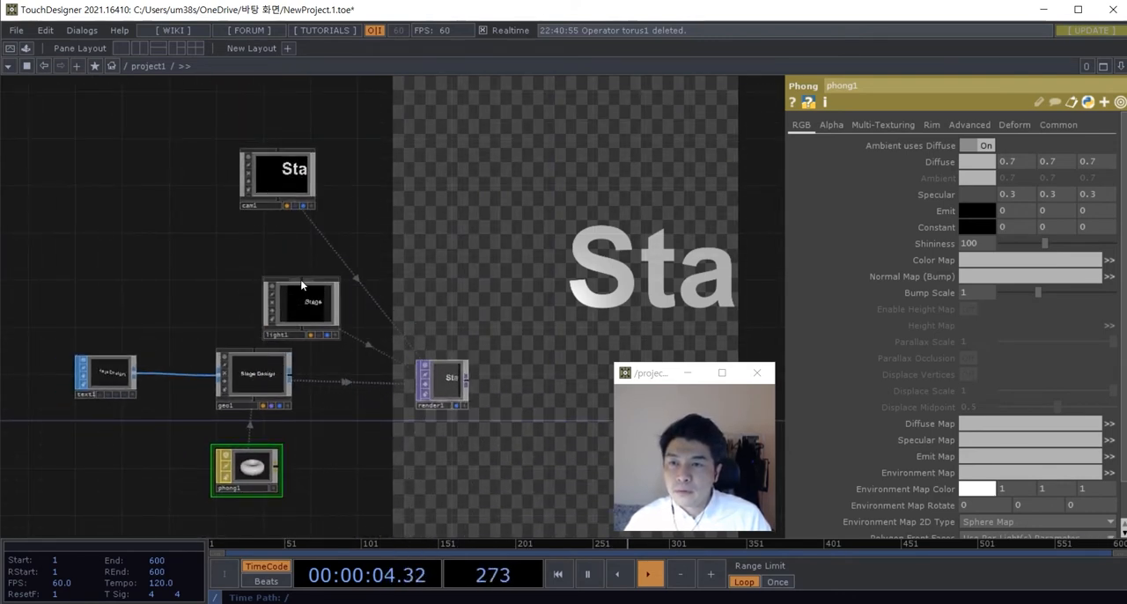
# Step: Activate the Camera COMP's viewer and orbit, pan and zoom the camera until the whole "Stage Design" text is framed at an angle
pyautogui.scroll(5, 344, 225)
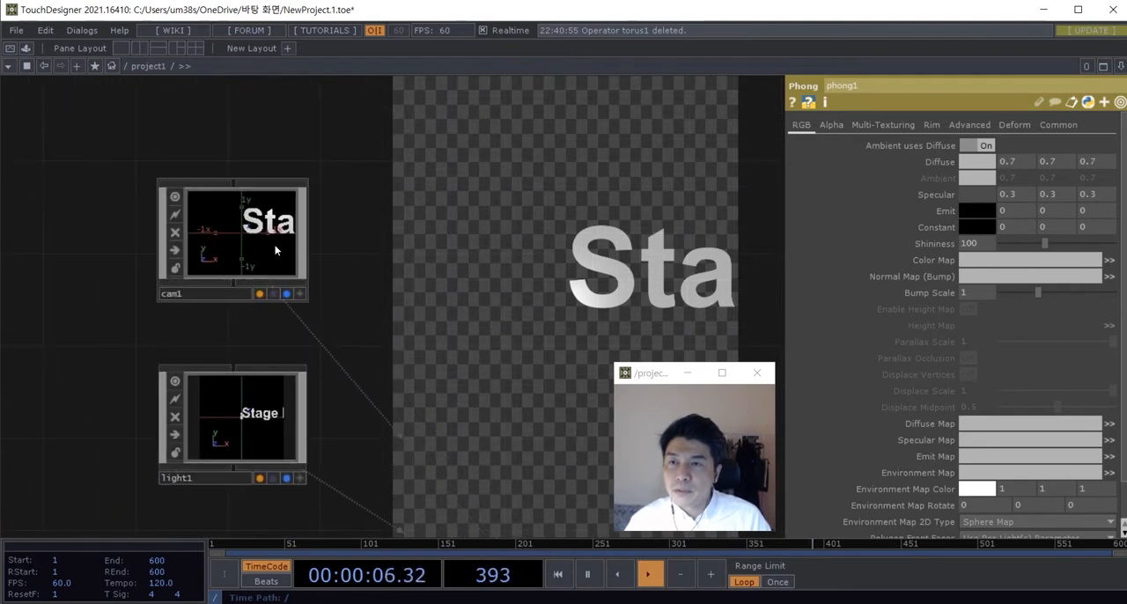
pyautogui.scroll(3, 296, 294)
pyautogui.click(304, 298)
pyautogui.moveTo(274, 199); pyautogui.dragTo(224, 220)
pyautogui.moveTo(249, 218); pyautogui.dragTo(225, 207, button='middle')
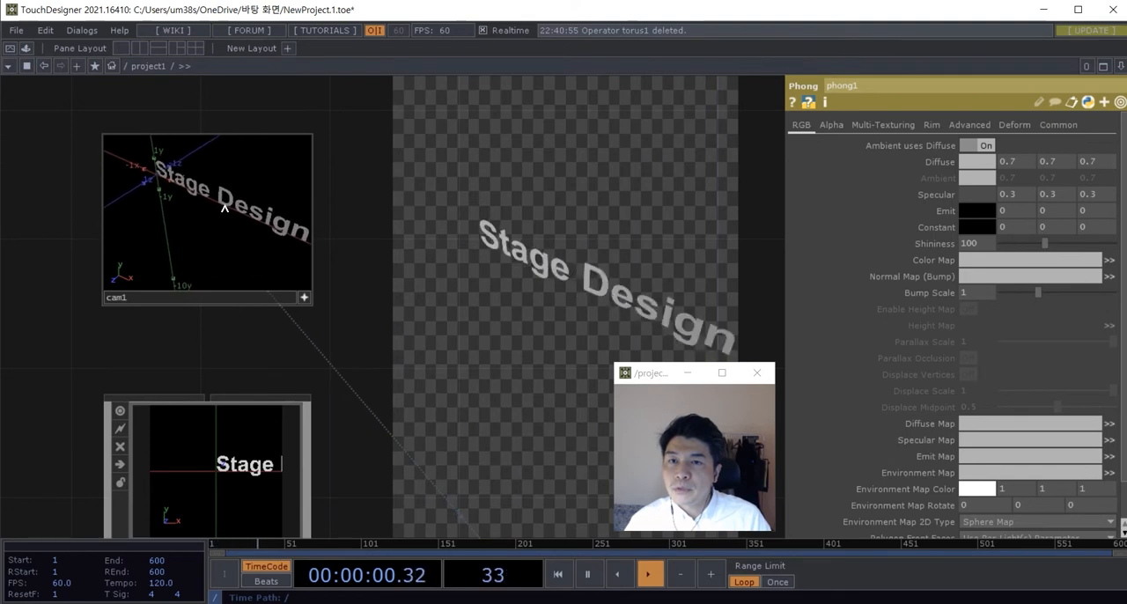
pyautogui.moveTo(221, 221); pyautogui.dragTo(235, 216)
pyautogui.moveTo(234, 217); pyautogui.dragTo(221, 220, button='right')
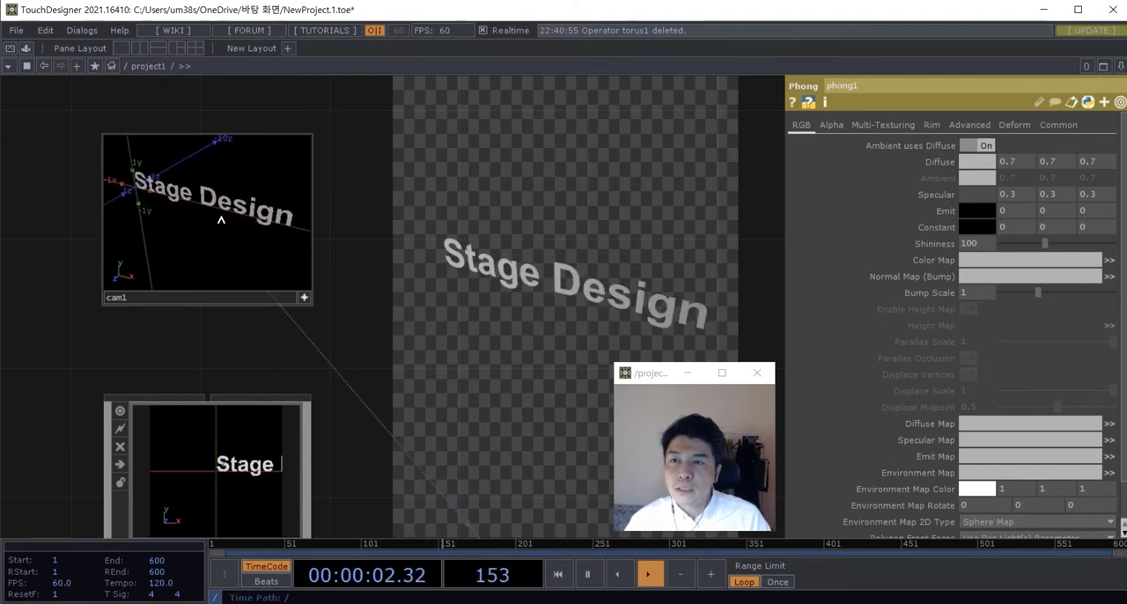
pyautogui.moveTo(218, 218); pyautogui.dragTo(226, 219)
pyautogui.scroll(-2, 228, 220)
pyautogui.moveTo(228, 224); pyautogui.dragTo(238, 244, button='right')
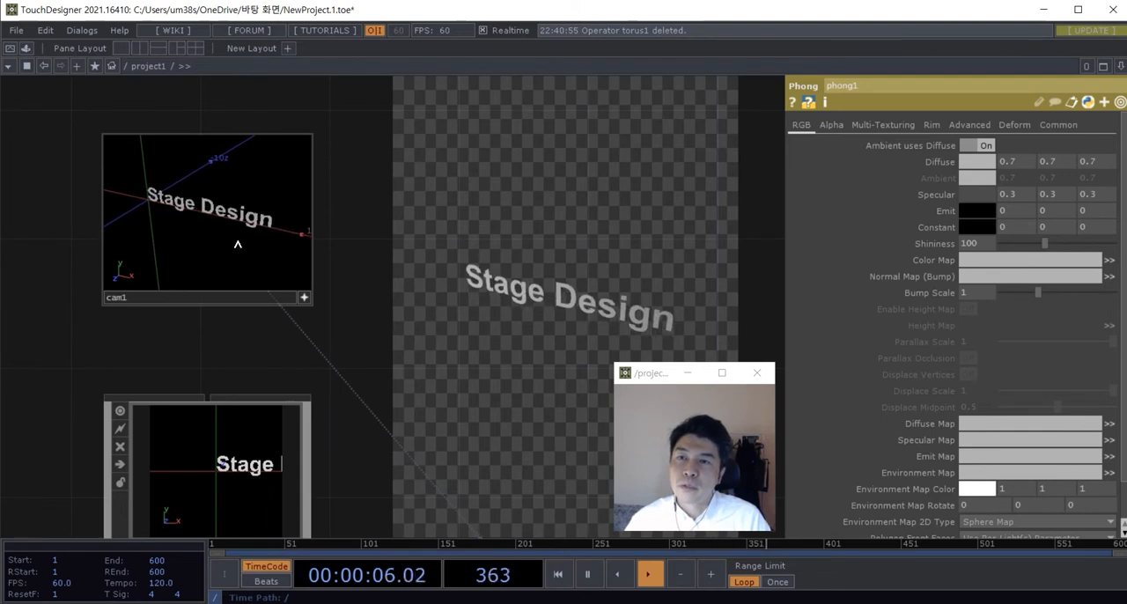
# Step: Deactivate the Camera COMP's viewer and orbit the Light COMP in its viewer until it faces the text at an angle
pyautogui.click(304, 299)
pyautogui.moveTo(341, 367); pyautogui.dragTo(359, 309)
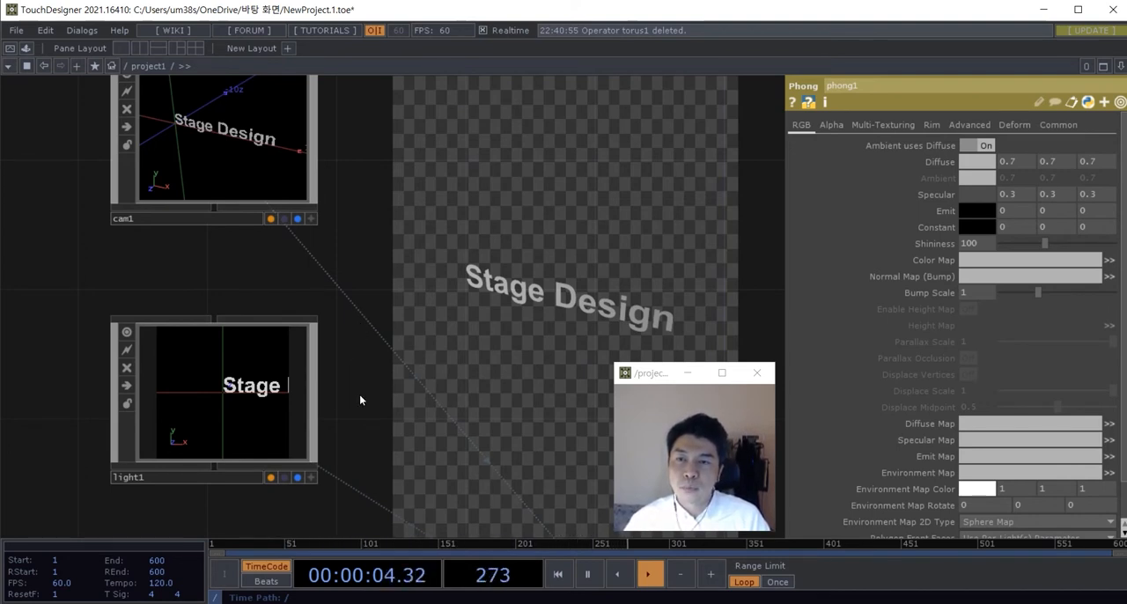
pyautogui.moveTo(361, 396); pyautogui.dragTo(363, 421)
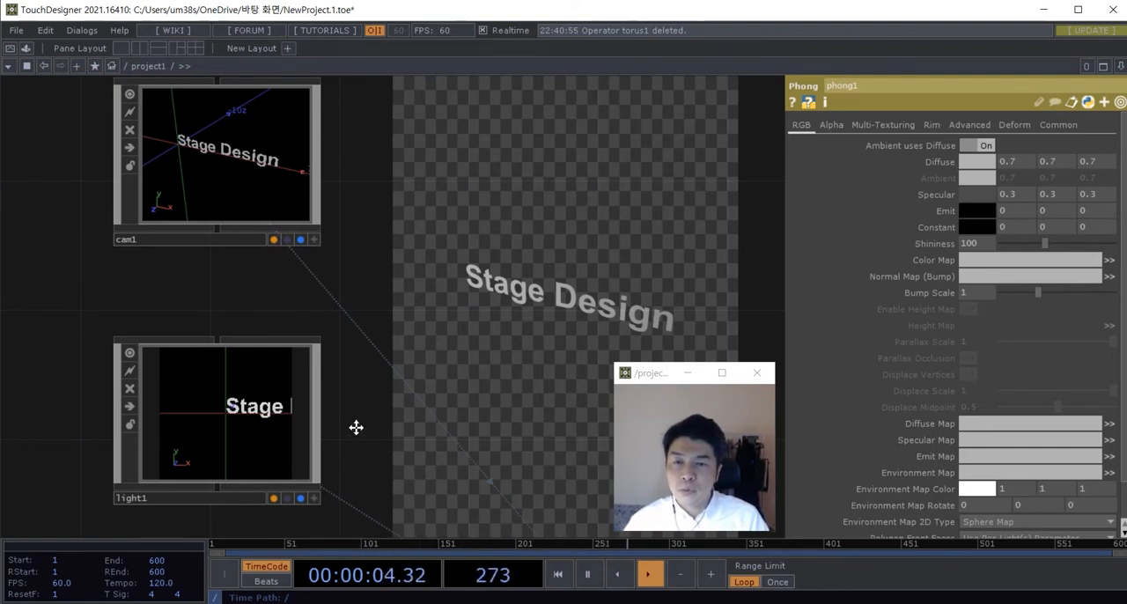
pyautogui.moveTo(354, 428); pyautogui.dragTo(357, 440)
pyautogui.click(317, 511)
pyautogui.moveTo(254, 443); pyautogui.dragTo(219, 429)
pyautogui.click(315, 511)
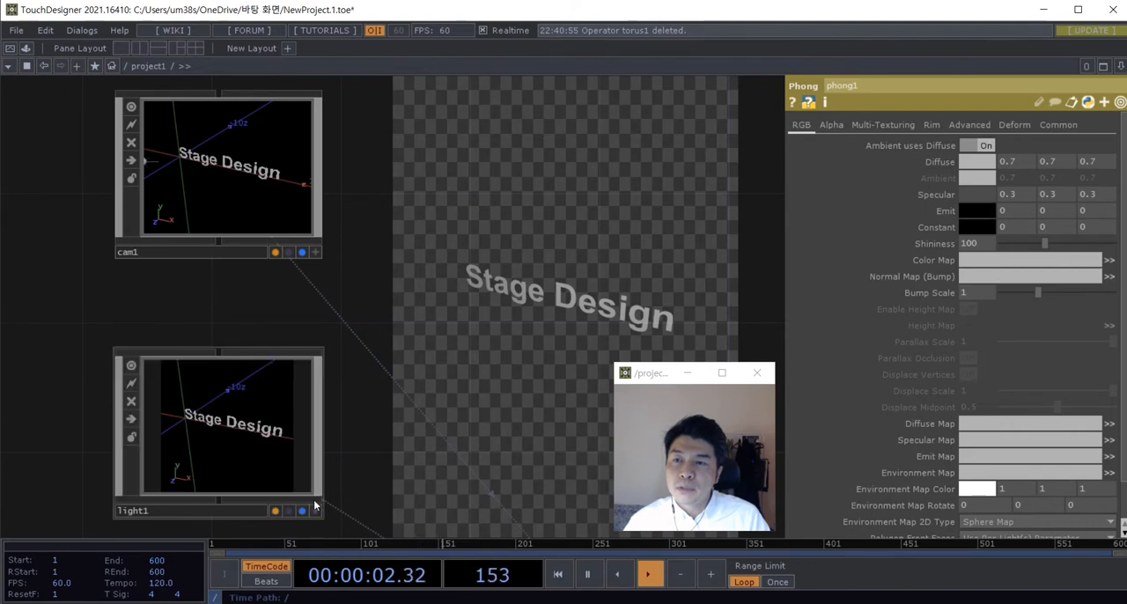
# Step: Parent the Light COMP to the Camera COMP by wiring the camera into the light
pyautogui.moveTo(220, 245); pyautogui.dragTo(222, 346)
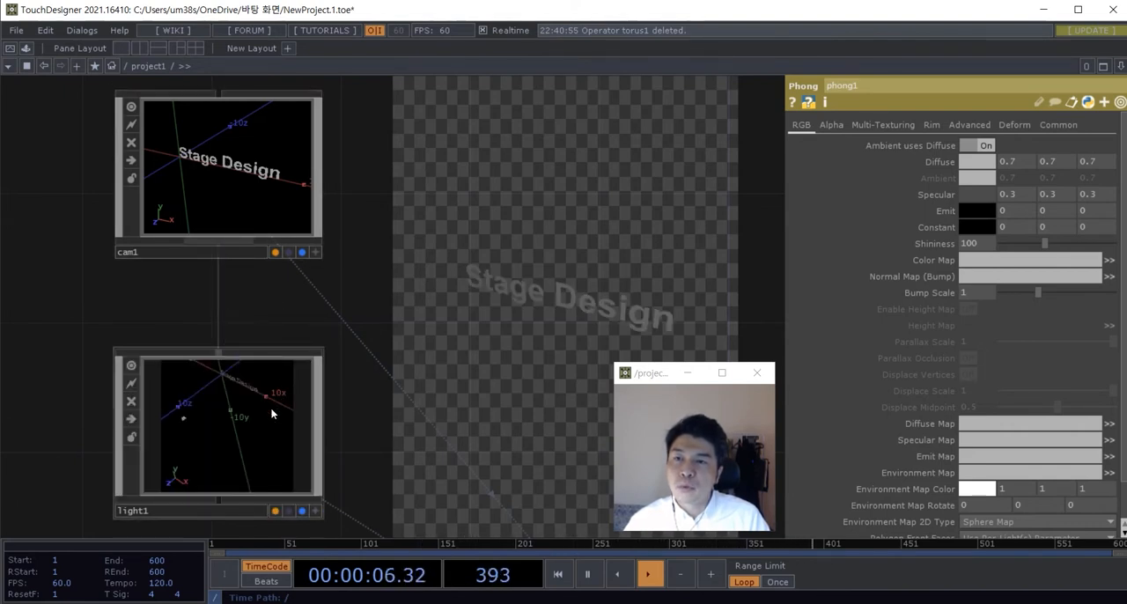
pyautogui.scroll(3, 282, 444)
pyautogui.scroll(-3, 362, 463)
pyautogui.moveTo(374, 461); pyautogui.dragTo(374, 442)
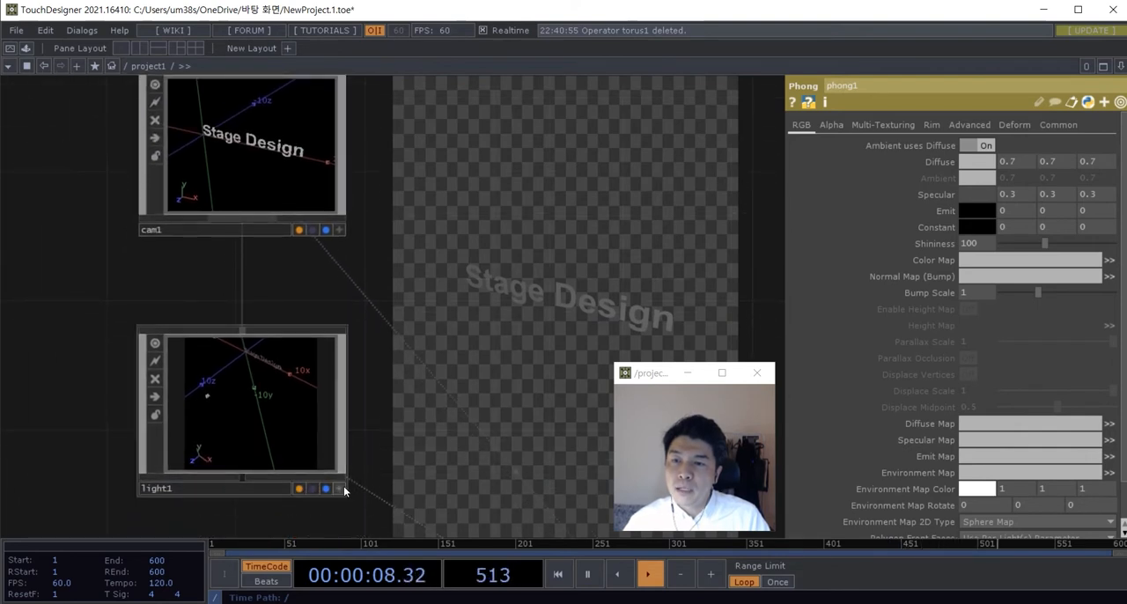
# Step: Reactivate the Light COMP's viewer, orbit the light and reset its view through the viewer options
pyautogui.click(340, 489)
pyautogui.moveTo(284, 408); pyautogui.dragTo(251, 395)
pyautogui.rightClick(272, 390)
pyautogui.click(283, 371)
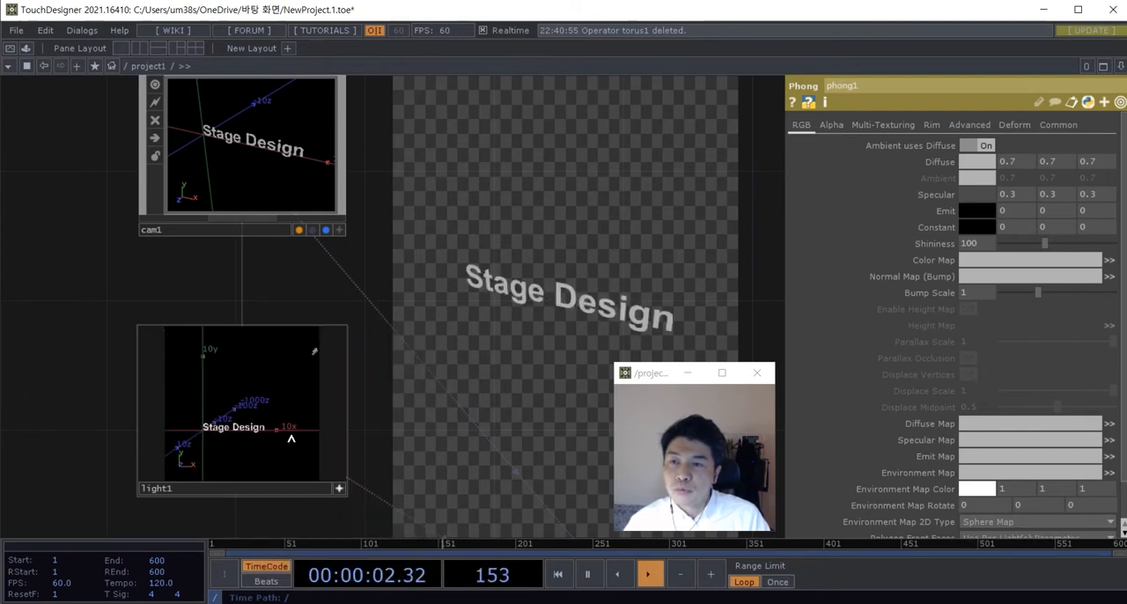
pyautogui.click(338, 488)
pyautogui.scroll(-3, 360, 436)
pyautogui.scroll(3, 347, 467)
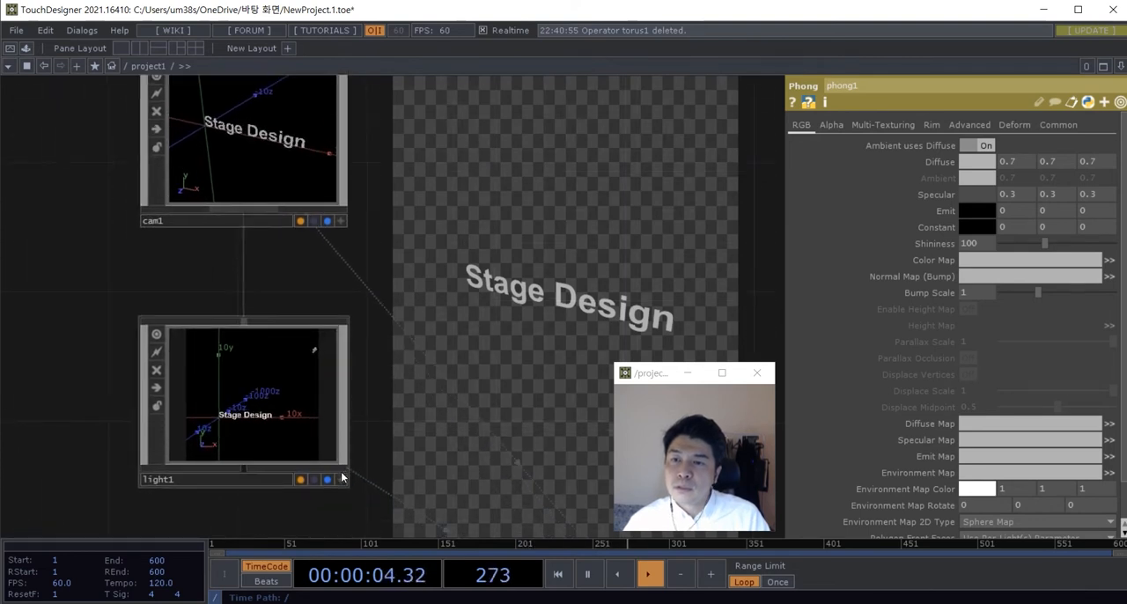
# Step: Orbit the Light COMP in its viewer so it looks at the text from a steep angle
pyautogui.click(340, 480)
pyautogui.moveTo(284, 396); pyautogui.dragTo(261, 390)
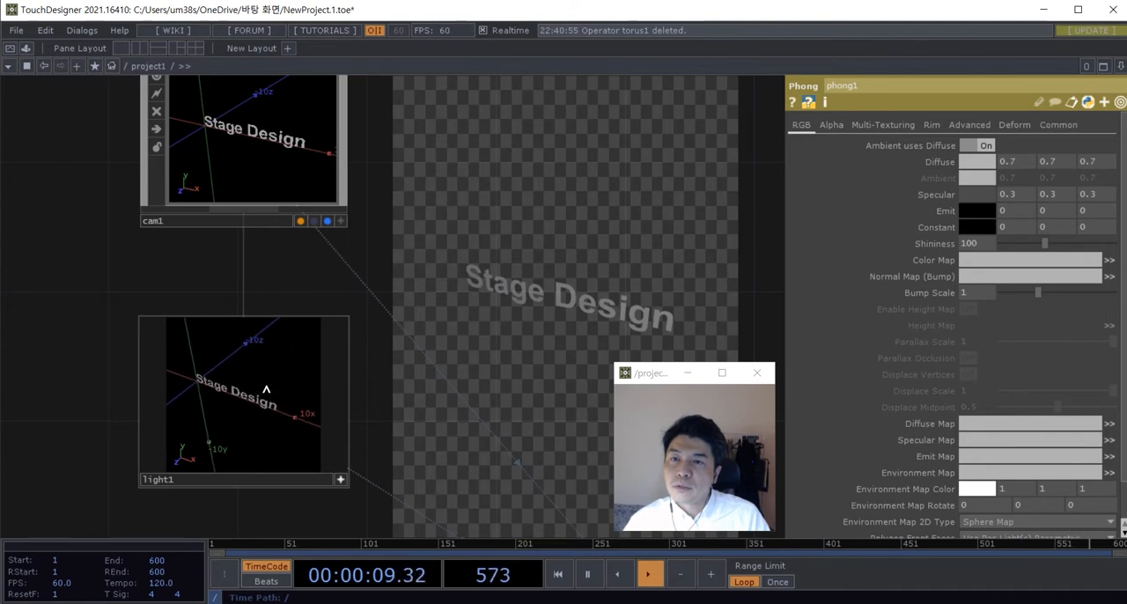
pyautogui.click(340, 480)
# Step: Turn on Extrude for the Text SOP feeding the Geometry COMP
pyautogui.scroll(-2, 389, 437)
pyautogui.moveTo(446, 443); pyautogui.dragTo(326, 326)
pyautogui.scroll(-2, 344, 302)
pyautogui.moveTo(441, 340); pyautogui.dragTo(449, 314)
pyautogui.scroll(3, 389, 377)
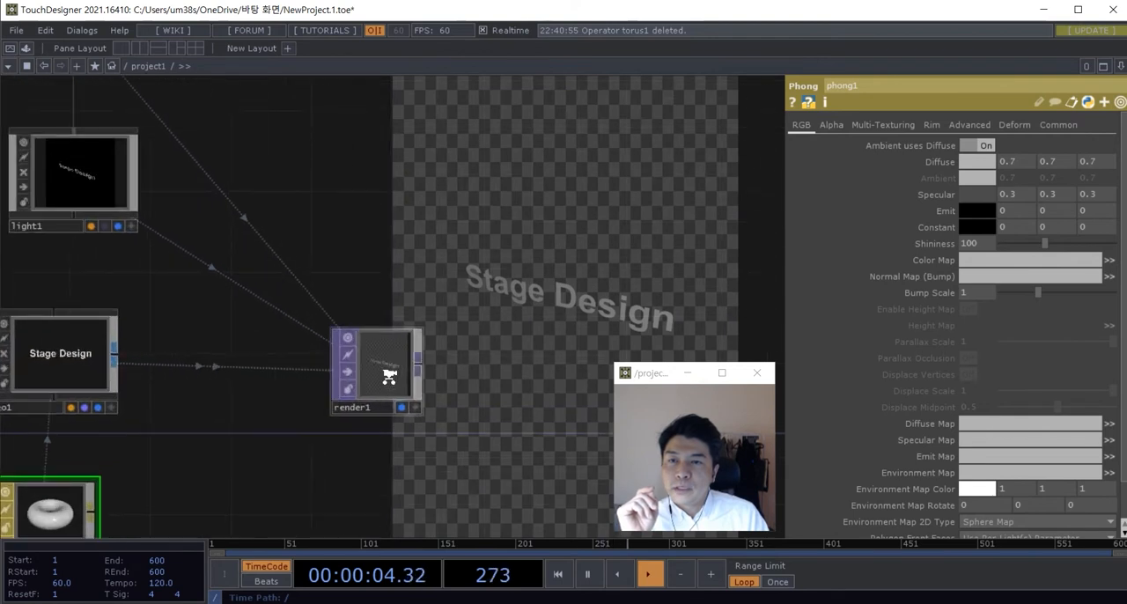
pyautogui.scroll(1, 388, 376)
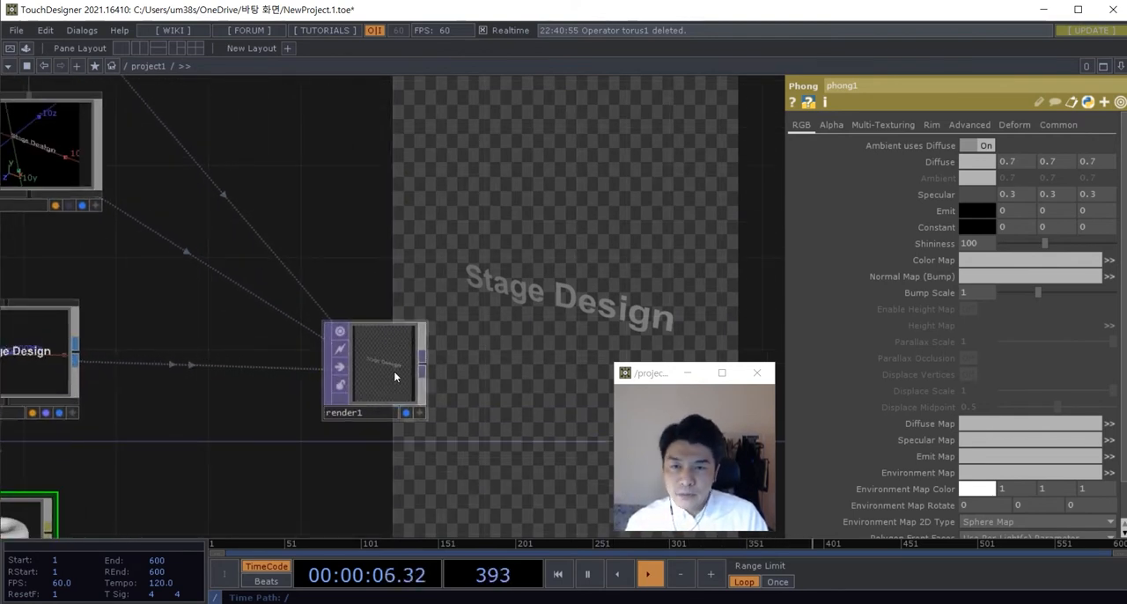
pyautogui.scroll(-5, 390, 366)
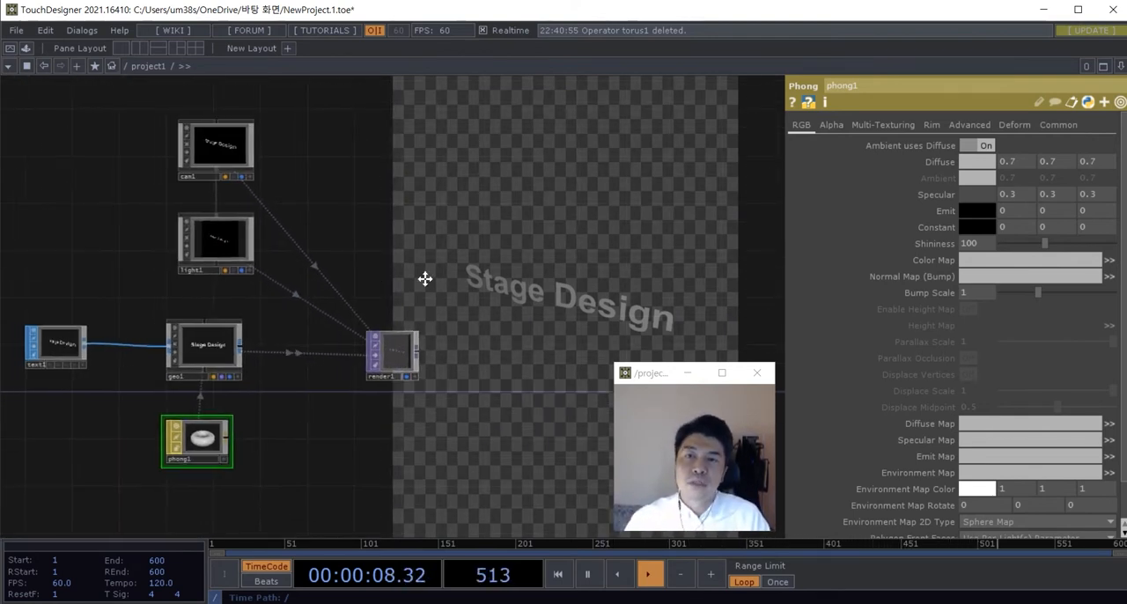
pyautogui.scroll(5, 163, 316)
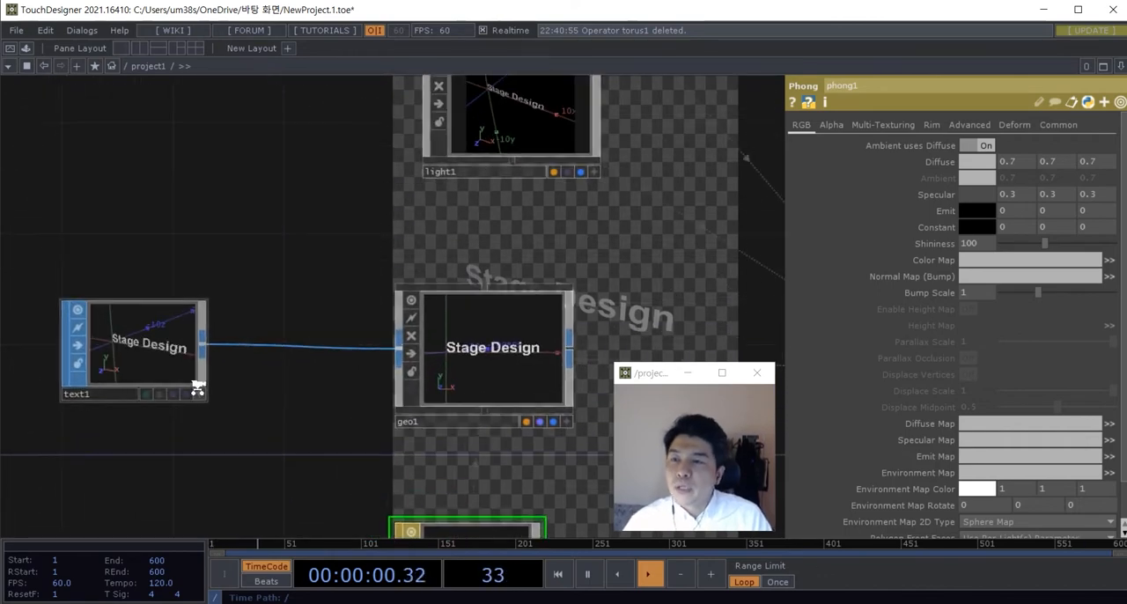
pyautogui.click(163, 310)
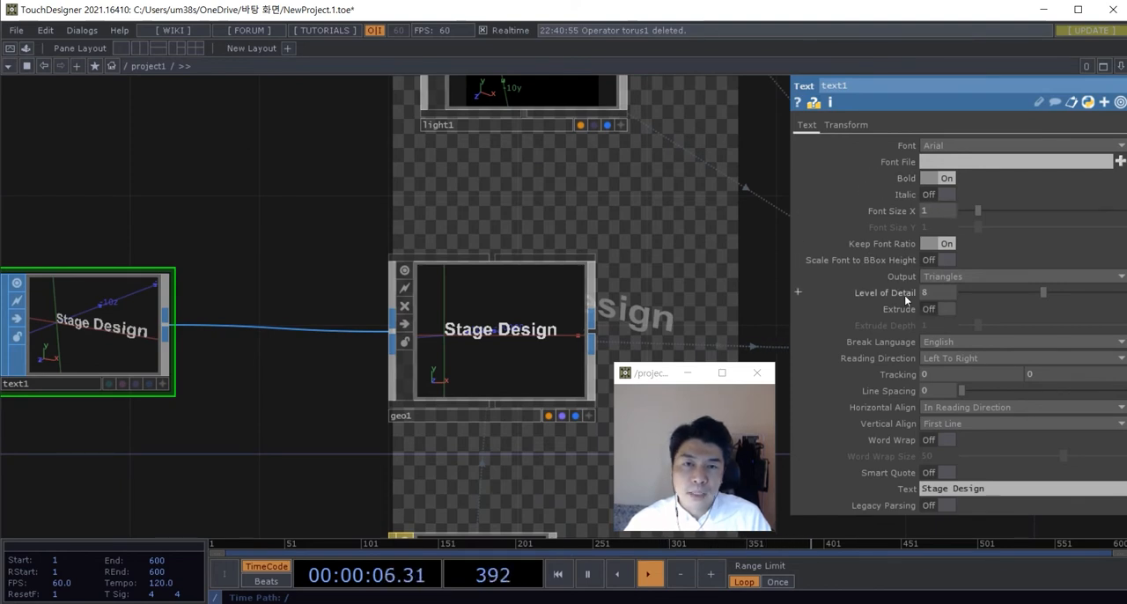
pyautogui.click(931, 311)
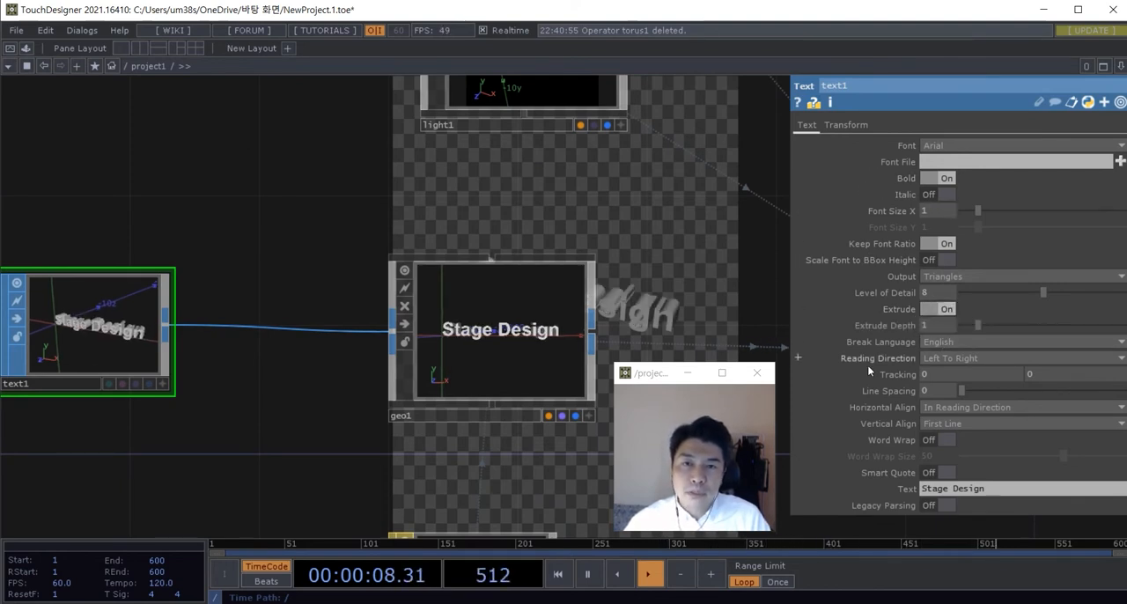
# Step: Reduce the Text SOP's Extrude Depth to 0.4
pyautogui.moveTo(727, 291); pyautogui.dragTo(556, 283, button='middle')
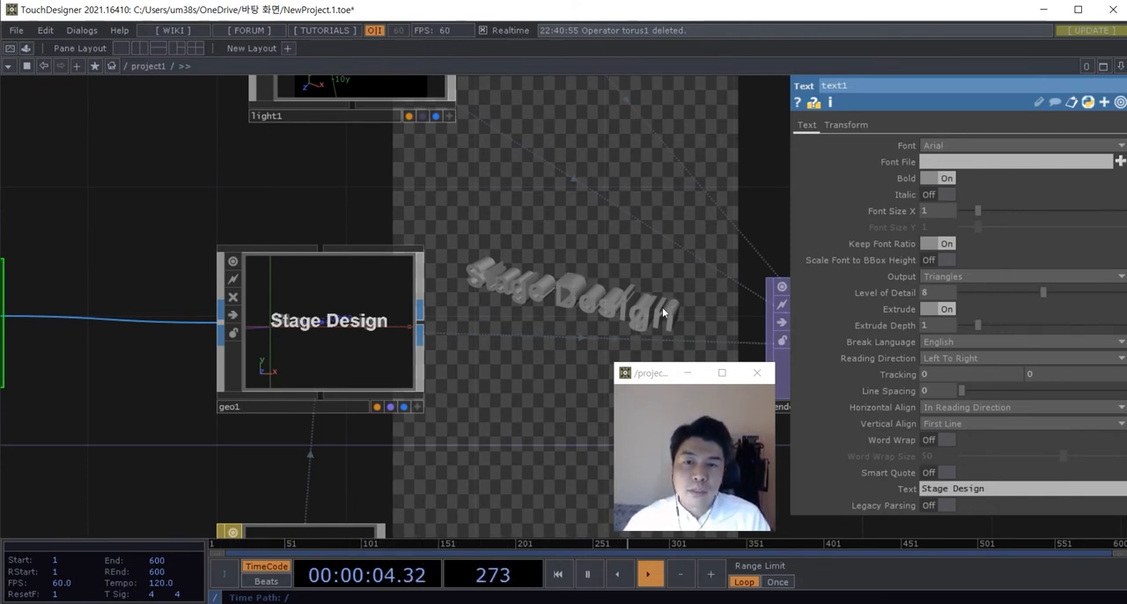
pyautogui.scroll(-3, 656, 309)
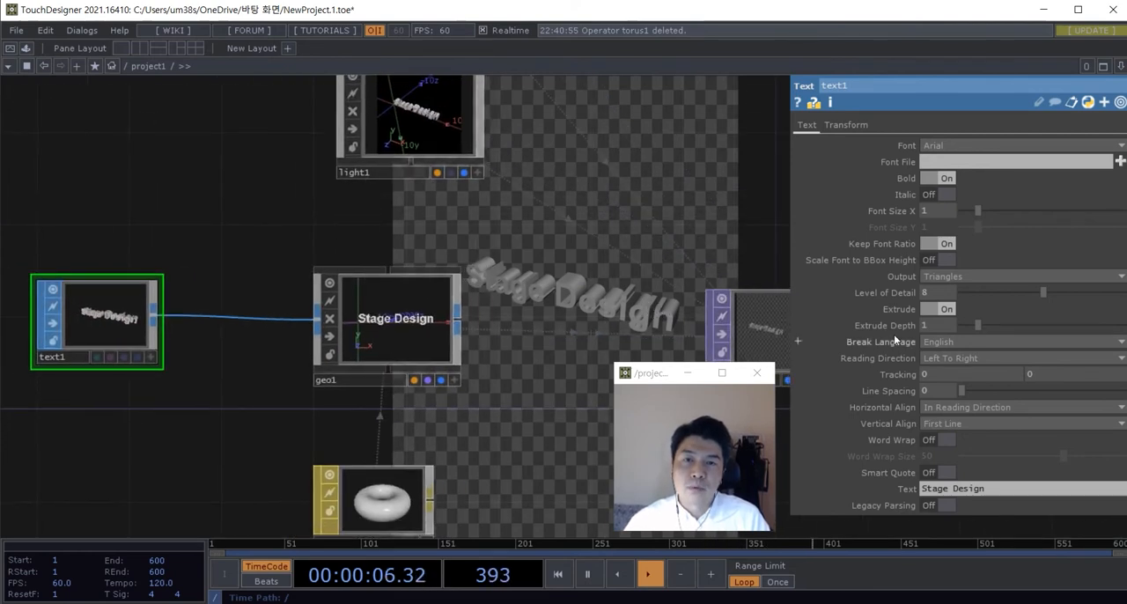
pyautogui.moveTo(975, 325); pyautogui.dragTo(967, 326)
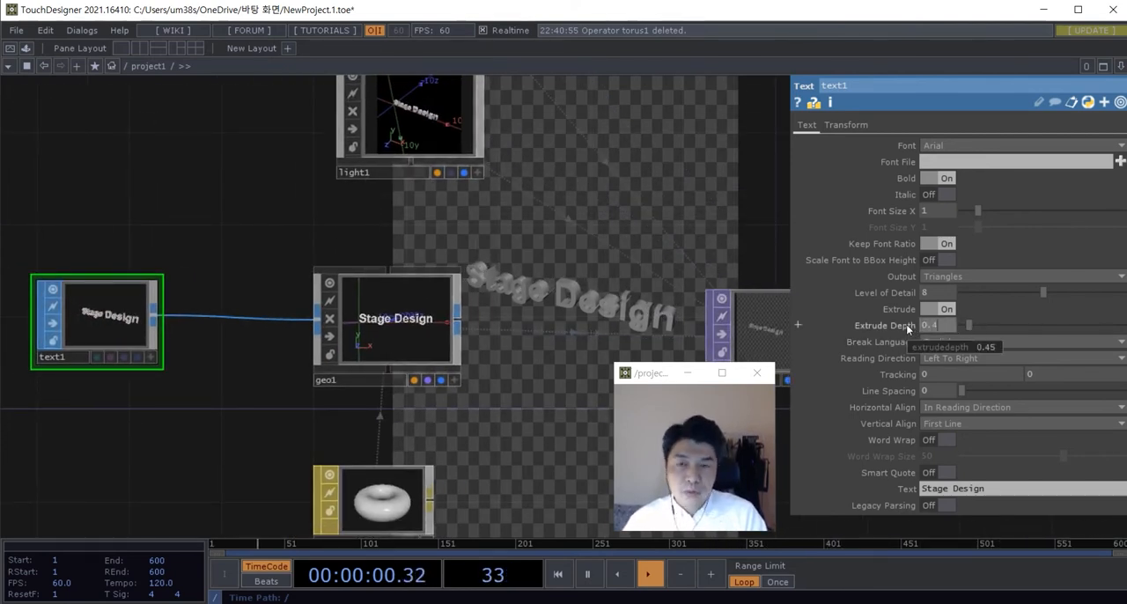
pyautogui.scroll(-3, 577, 287)
pyautogui.moveTo(561, 294); pyautogui.dragTo(526, 355)
pyautogui.scroll(3, 458, 212)
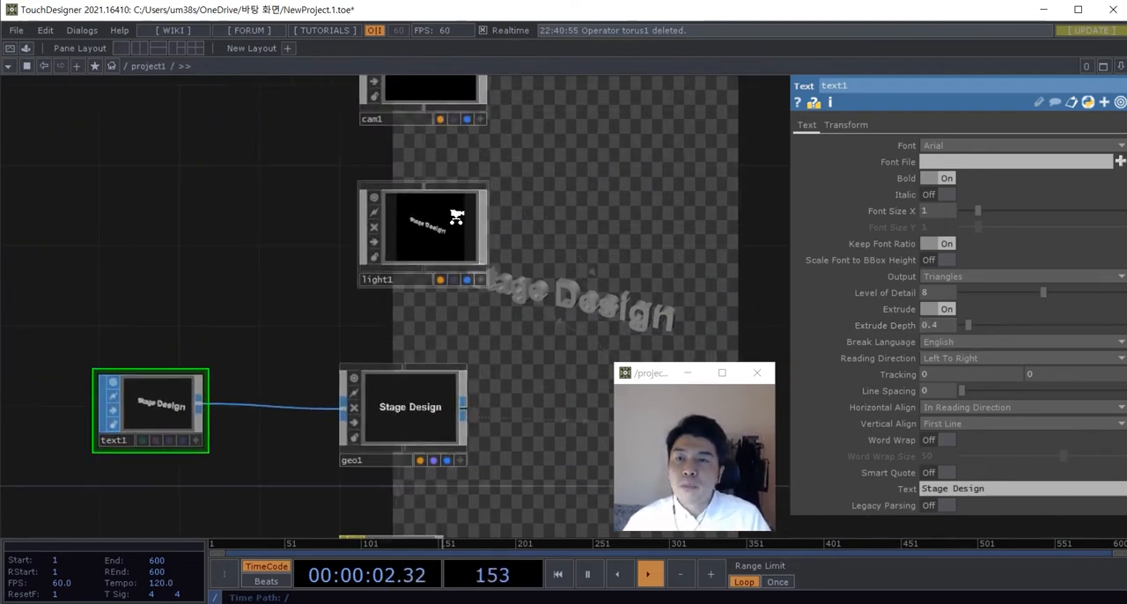
# Step: Switch the Camera COMP's Projection to Orthographic
pyautogui.moveTo(523, 198); pyautogui.dragTo(476, 335)
pyautogui.scroll(3, 410, 196)
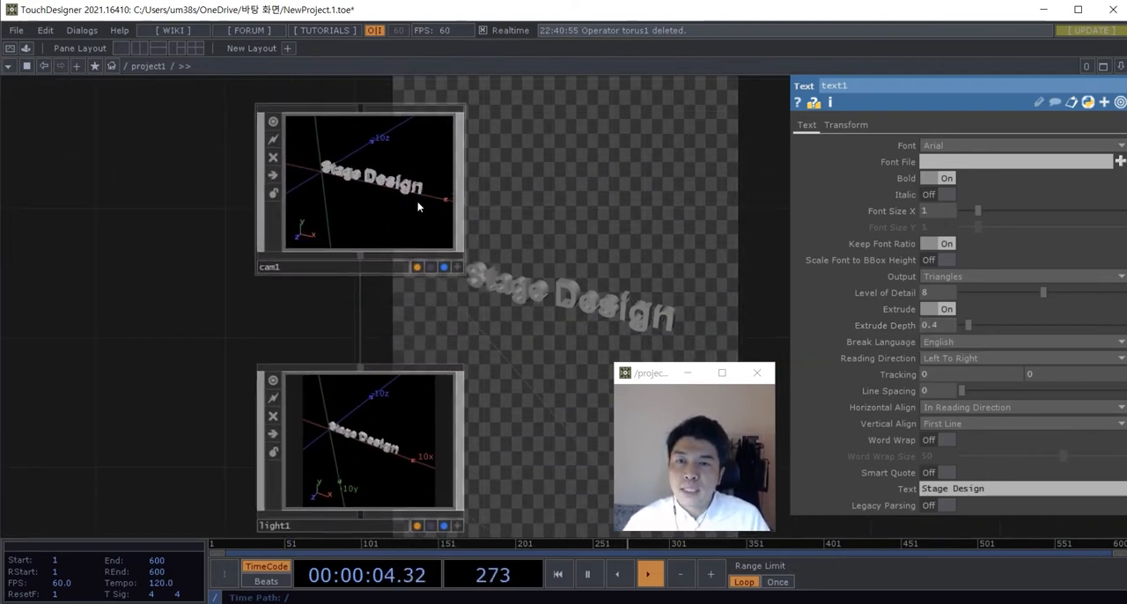
pyautogui.scroll(-2, 575, 216)
pyautogui.scroll(5, 575, 216)
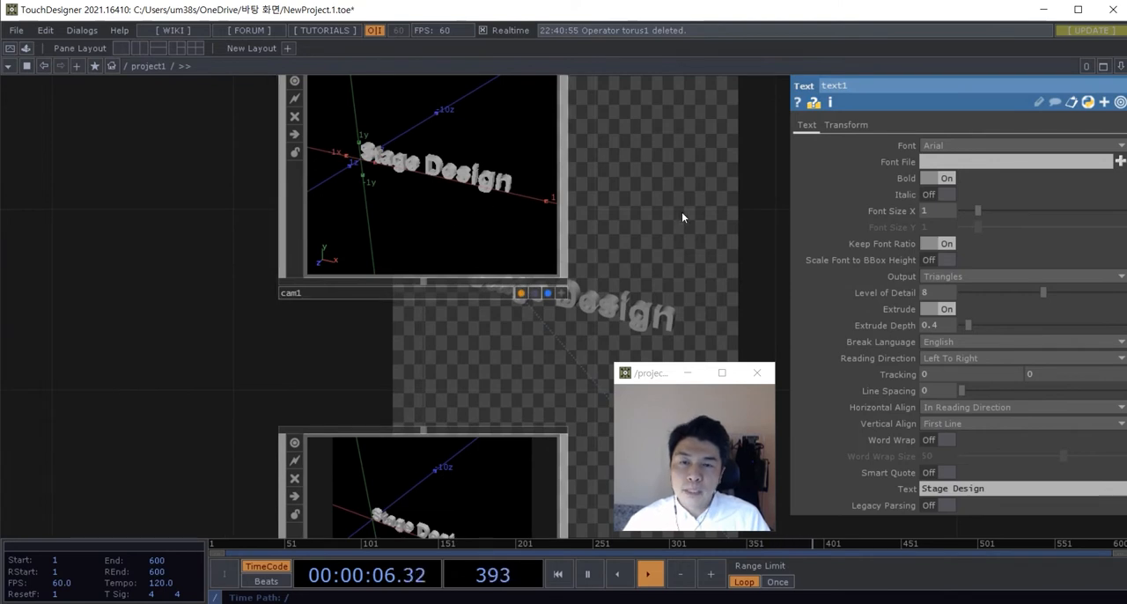
pyautogui.moveTo(577, 231); pyautogui.dragTo(577, 236)
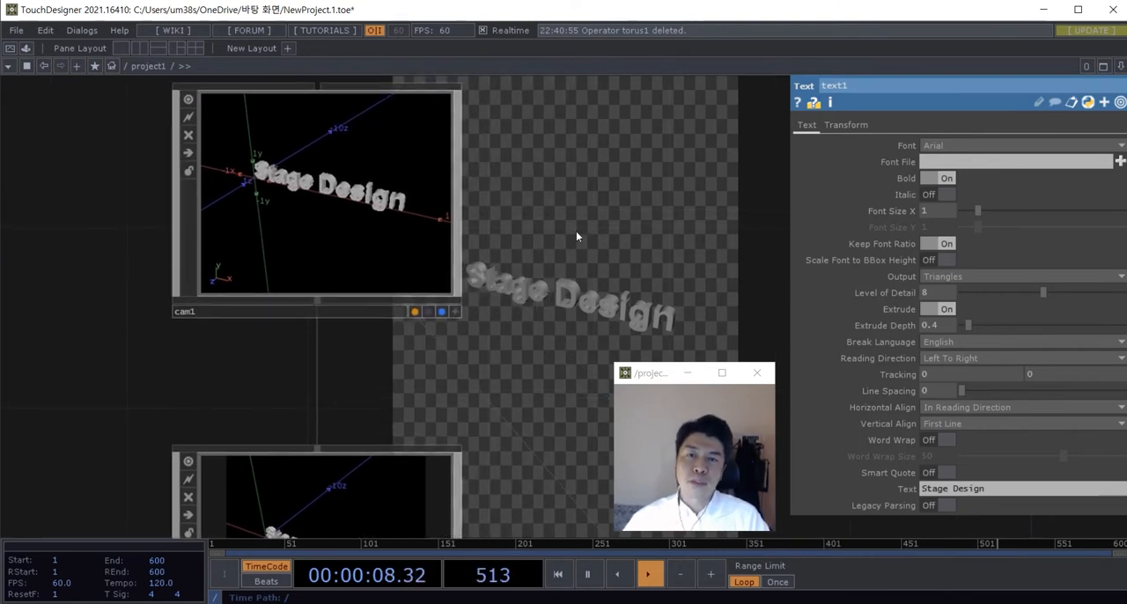
pyautogui.click(387, 221)
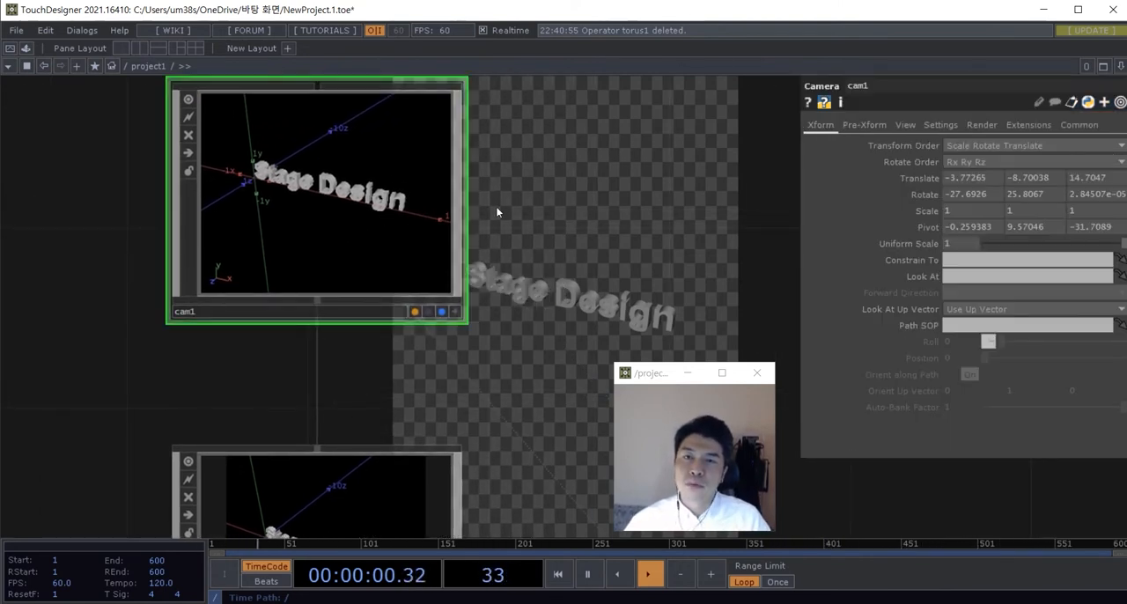
pyautogui.click(904, 125)
pyautogui.click(1030, 145)
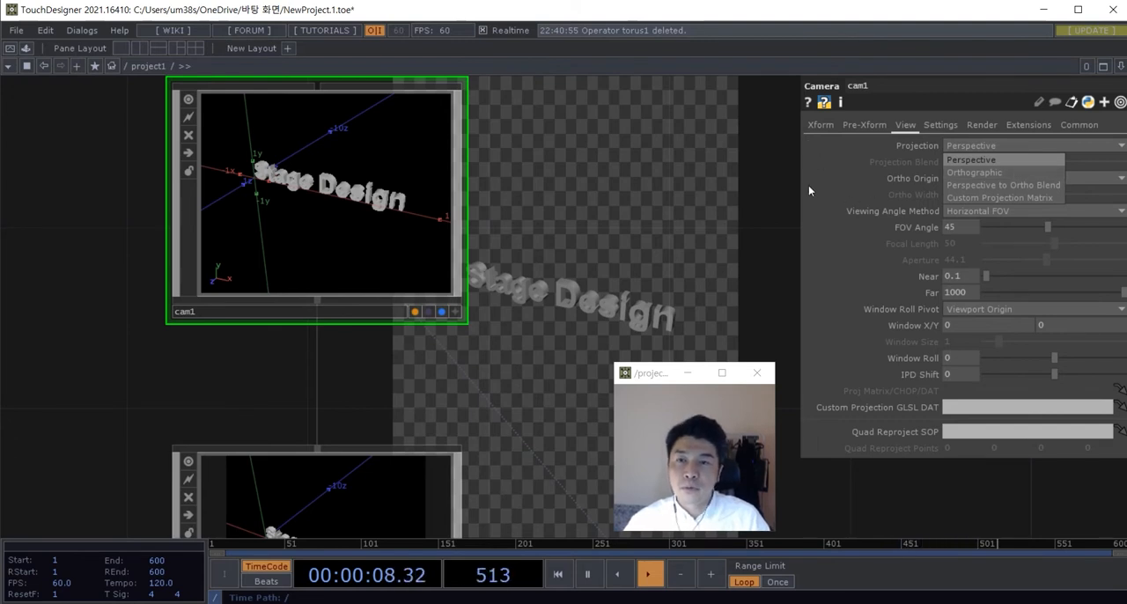
pyautogui.click(959, 172)
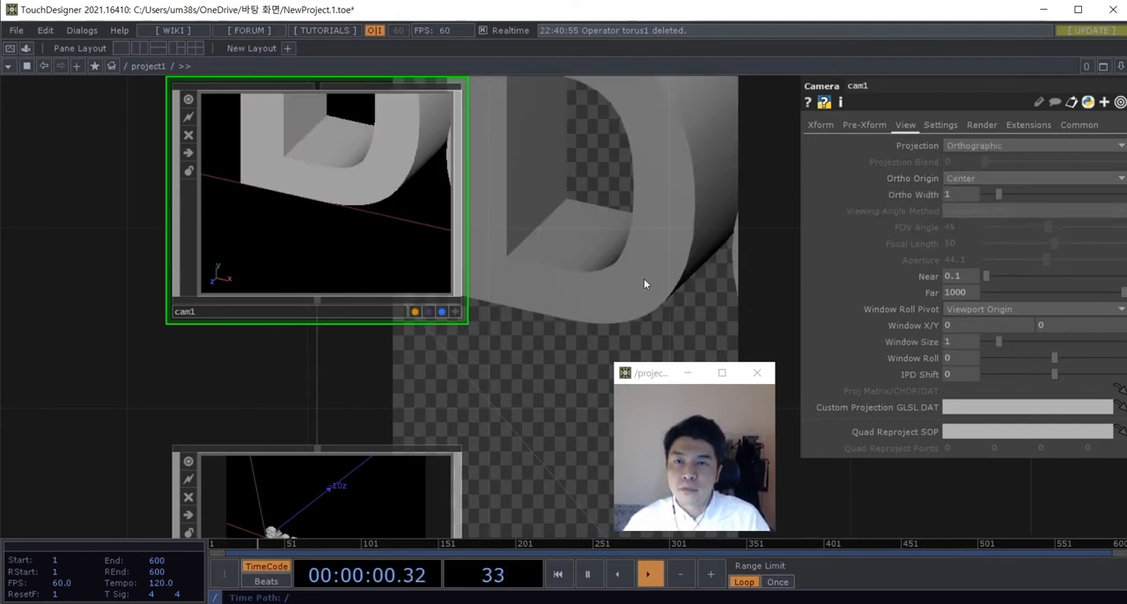
# Step: Raise the Camera COMP's Ortho Width to 10 so the whole text fits the render
pyautogui.scroll(-5, 616, 264)
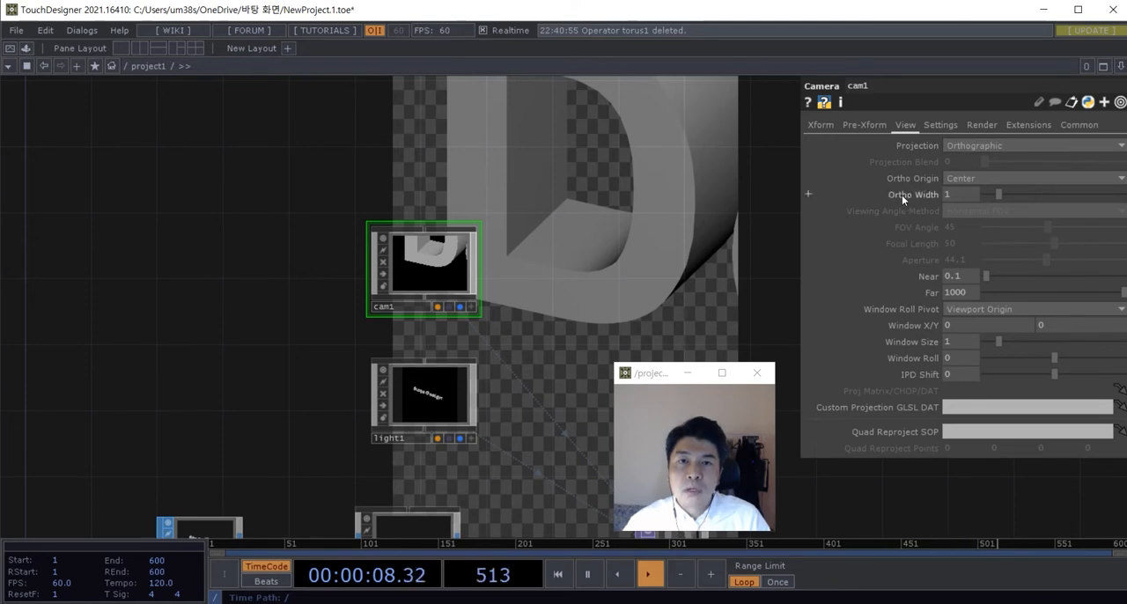
pyautogui.moveTo(1000, 193); pyautogui.dragTo(1125, 196)
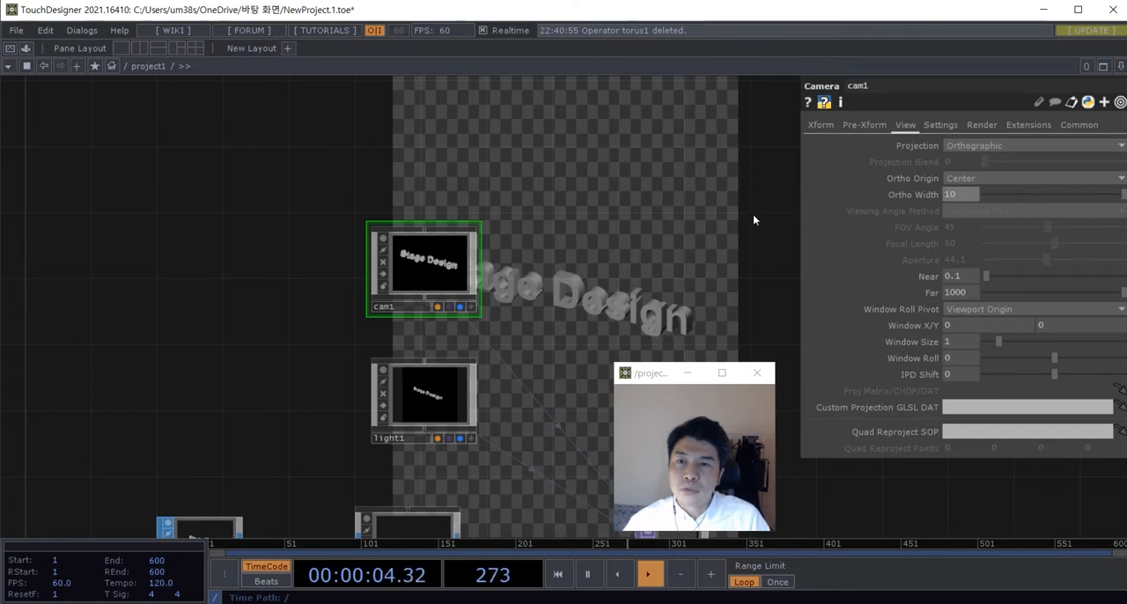
pyautogui.moveTo(752, 219); pyautogui.dragTo(647, 195)
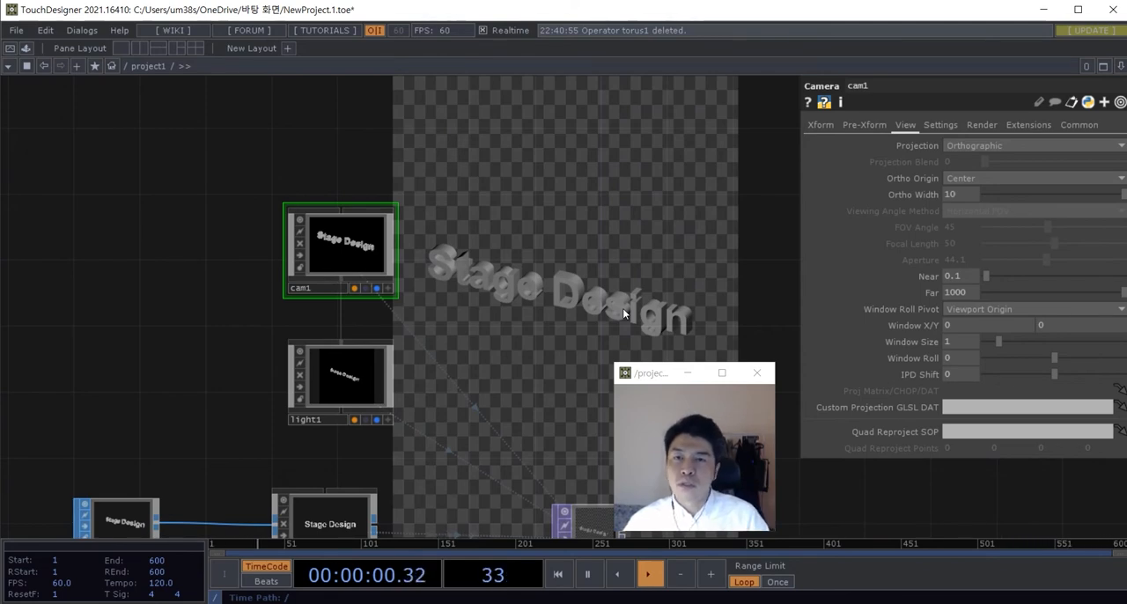
# Step: Fine-tune the Camera COMP's angle on the extruded text by orbiting slightly in its viewer, and deactivate the viewer
pyautogui.scroll(-3, 623, 308)
pyautogui.moveTo(622, 308); pyautogui.dragTo(624, 275)
pyautogui.scroll(3, 581, 292)
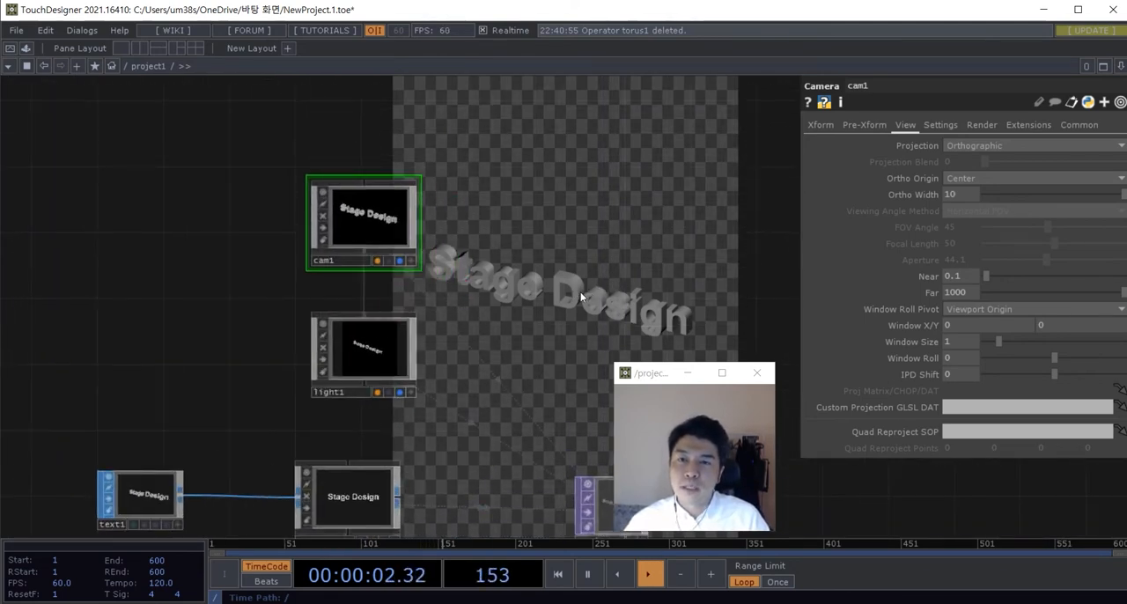
pyautogui.scroll(-2, 537, 267)
pyautogui.scroll(4, 462, 285)
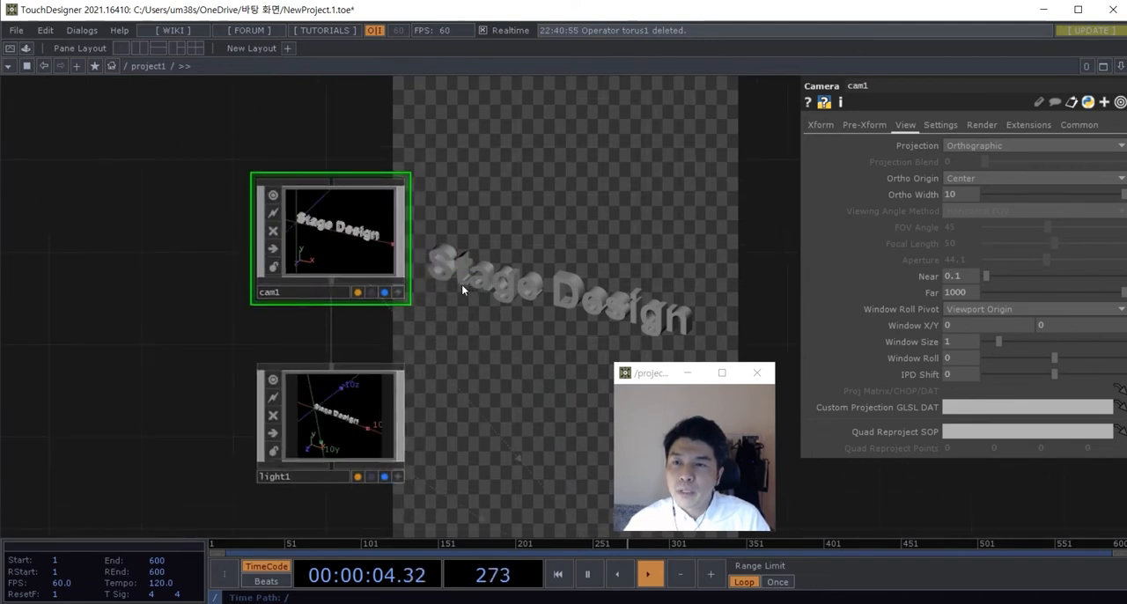
pyautogui.scroll(2, 461, 285)
pyautogui.click(380, 300)
pyautogui.moveTo(306, 233); pyautogui.dragTo(303, 244)
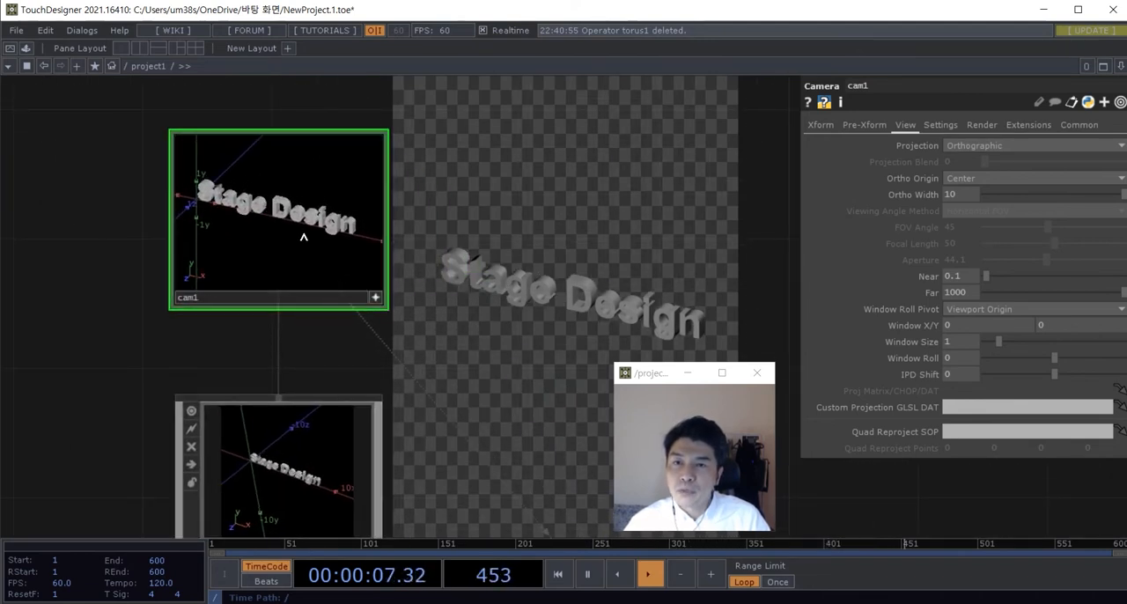
pyautogui.click(376, 300)
pyautogui.scroll(-5, 474, 275)
pyautogui.moveTo(515, 257); pyautogui.dragTo(381, 137)
pyautogui.moveTo(446, 191); pyautogui.dragTo(480, 226)
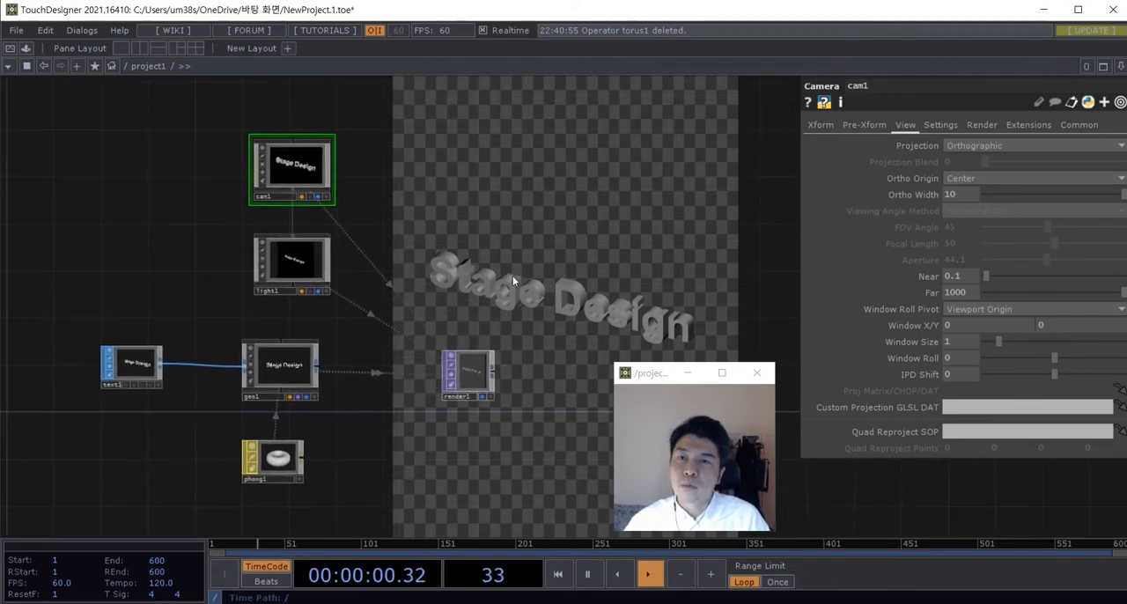
pyautogui.scroll(3, 364, 269)
pyautogui.click(362, 265)
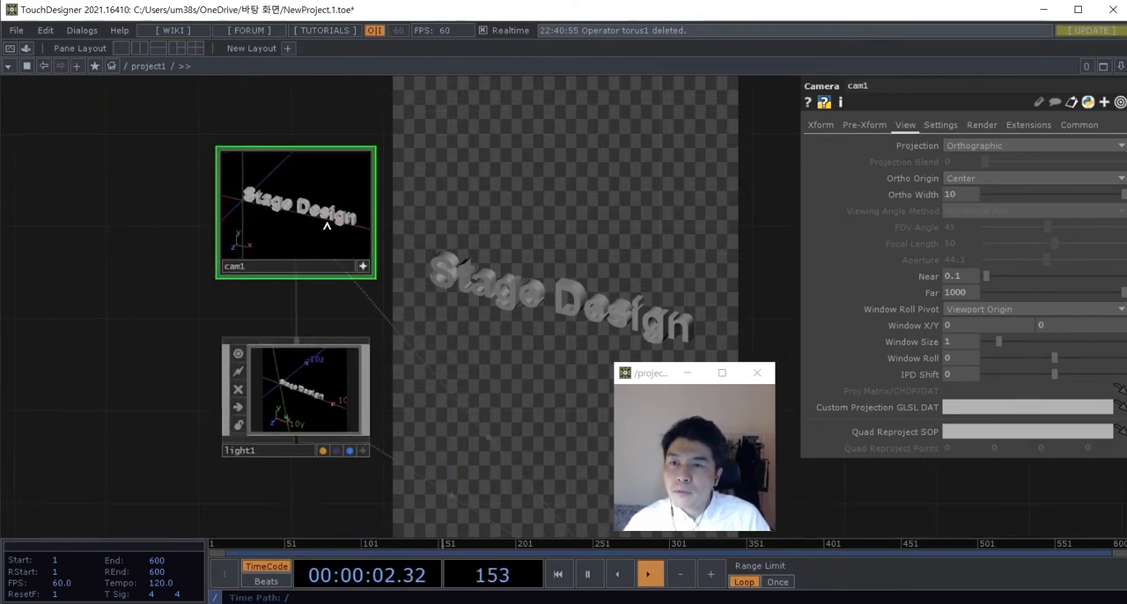
pyautogui.moveTo(327, 227); pyautogui.dragTo(331, 230, button='right')
pyautogui.click(362, 265)
pyautogui.scroll(-3, 493, 257)
pyautogui.moveTo(560, 245); pyautogui.dragTo(367, 153)
pyautogui.scroll(3, 379, 368)
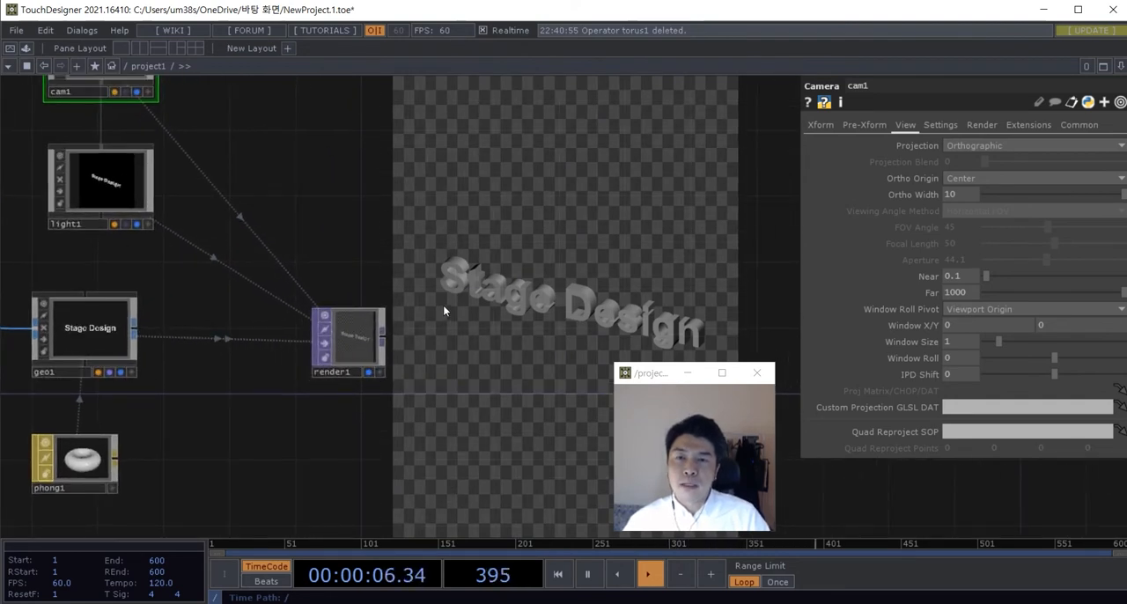
pyautogui.moveTo(466, 309); pyautogui.dragTo(482, 276)
pyautogui.moveTo(439, 401); pyautogui.dragTo(442, 384)
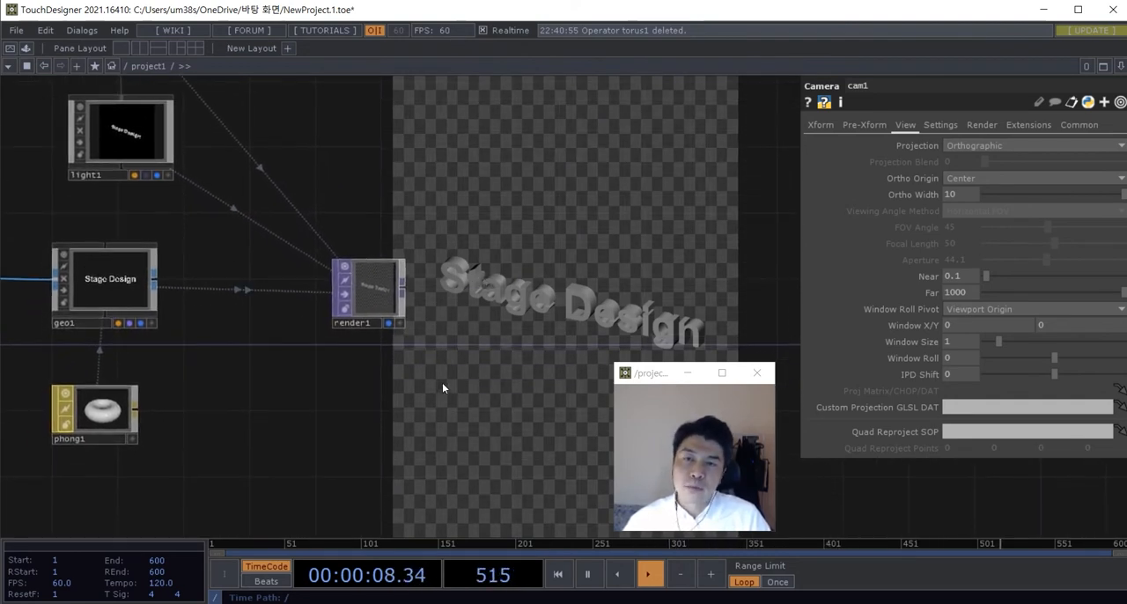
pyautogui.scroll(4, 414, 352)
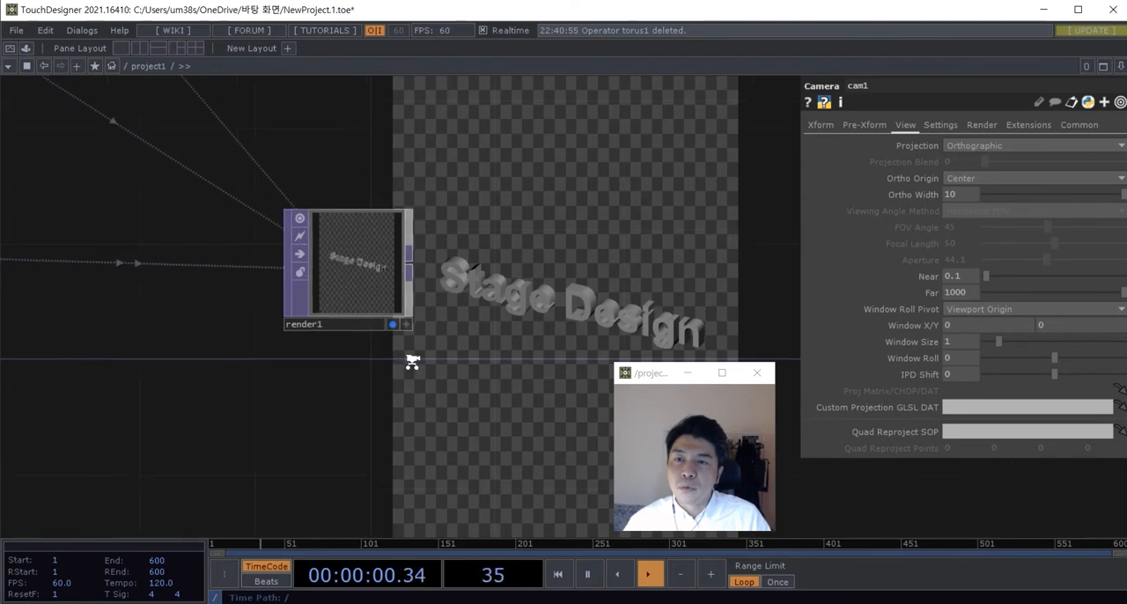
# Step: Add a Constant TOP to the network just below render1
pyautogui.scroll(-2, 412, 361)
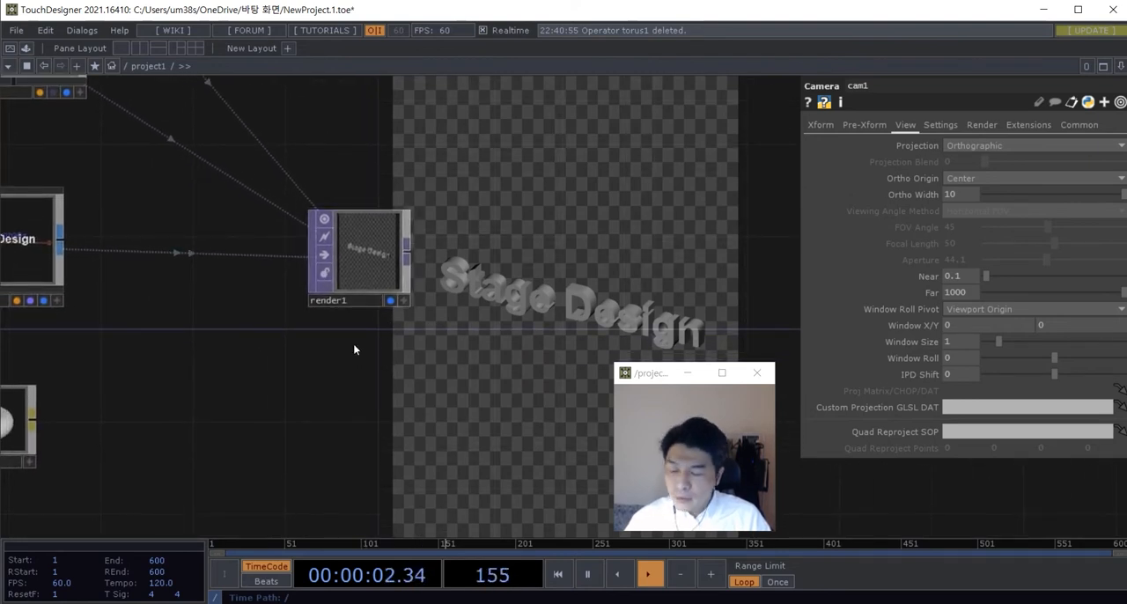
pyautogui.press('Tab')
pyautogui.click(162, 165)
pyautogui.write('c')
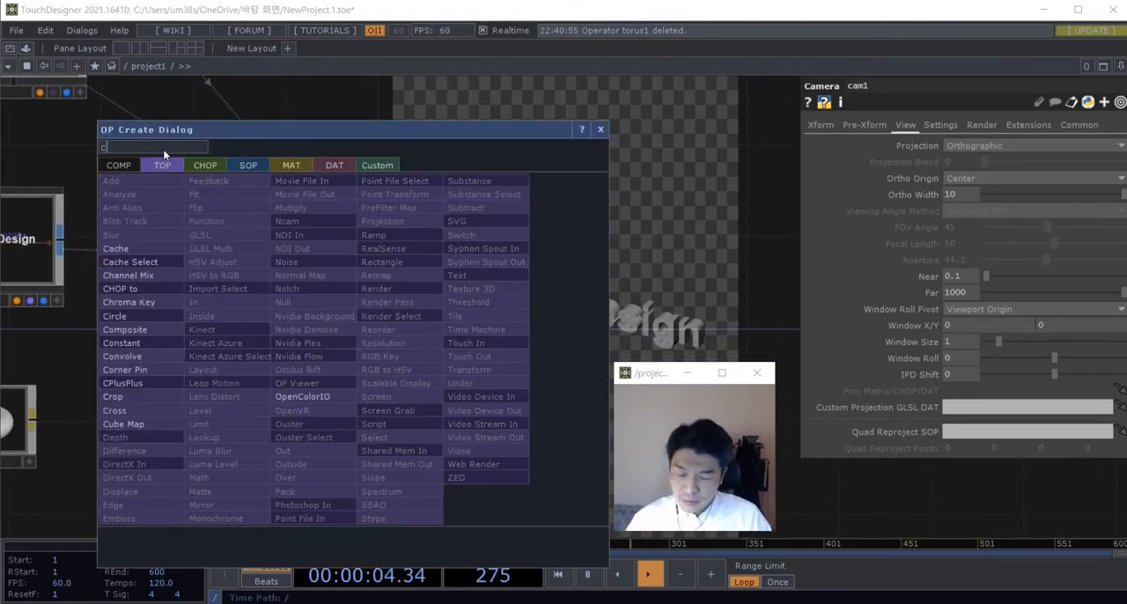
pyautogui.write('ons')
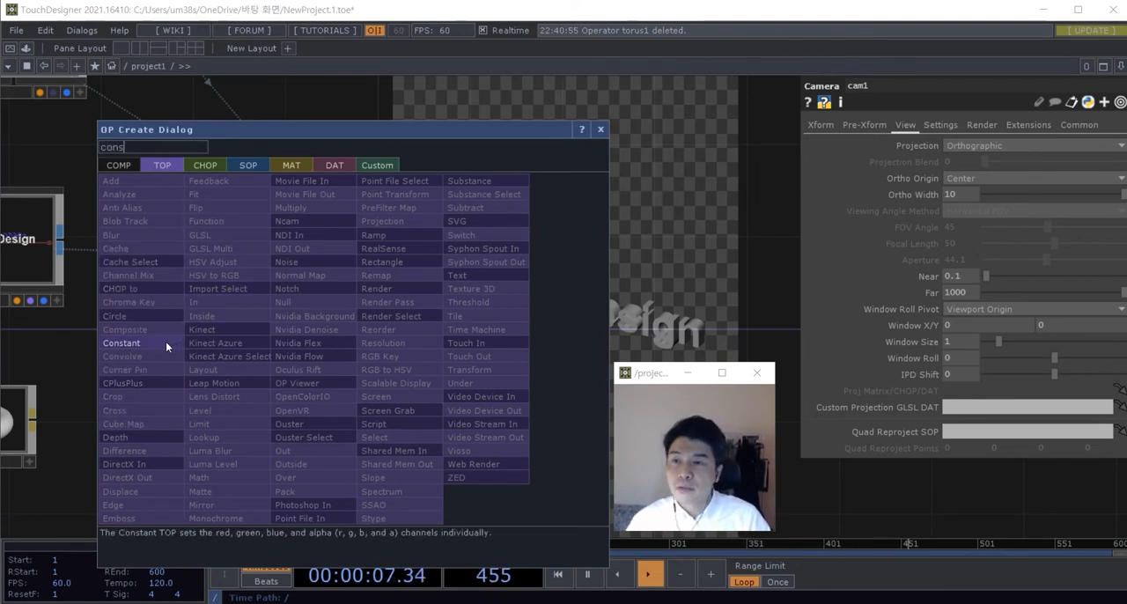
pyautogui.click(165, 342)
pyautogui.click(368, 397)
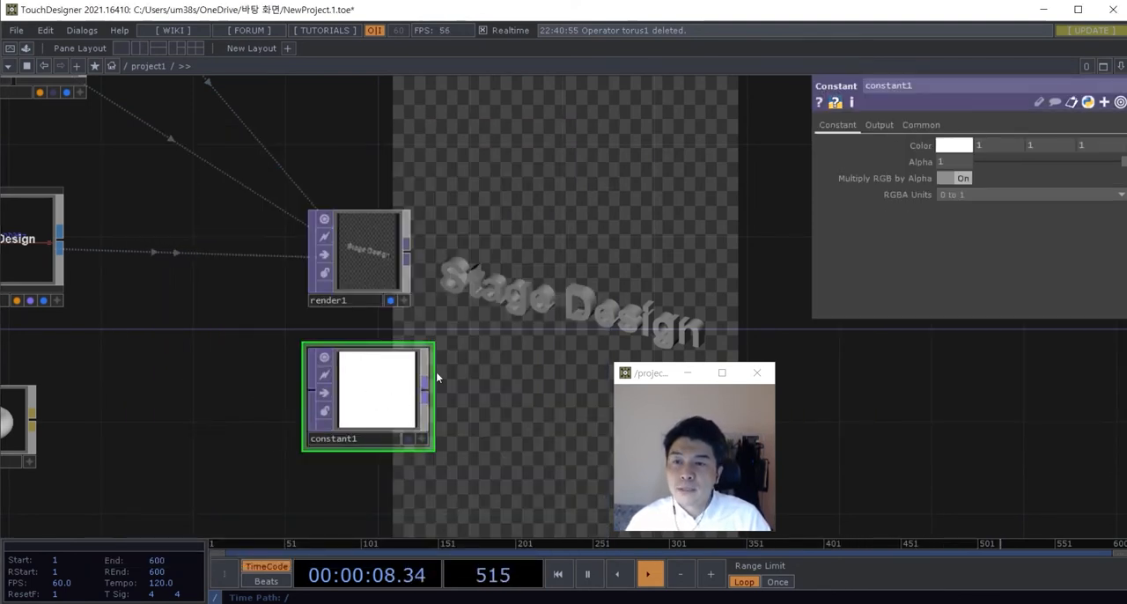
# Step: Set constant1's Resolution to 900 by 1200
pyautogui.click(921, 125)
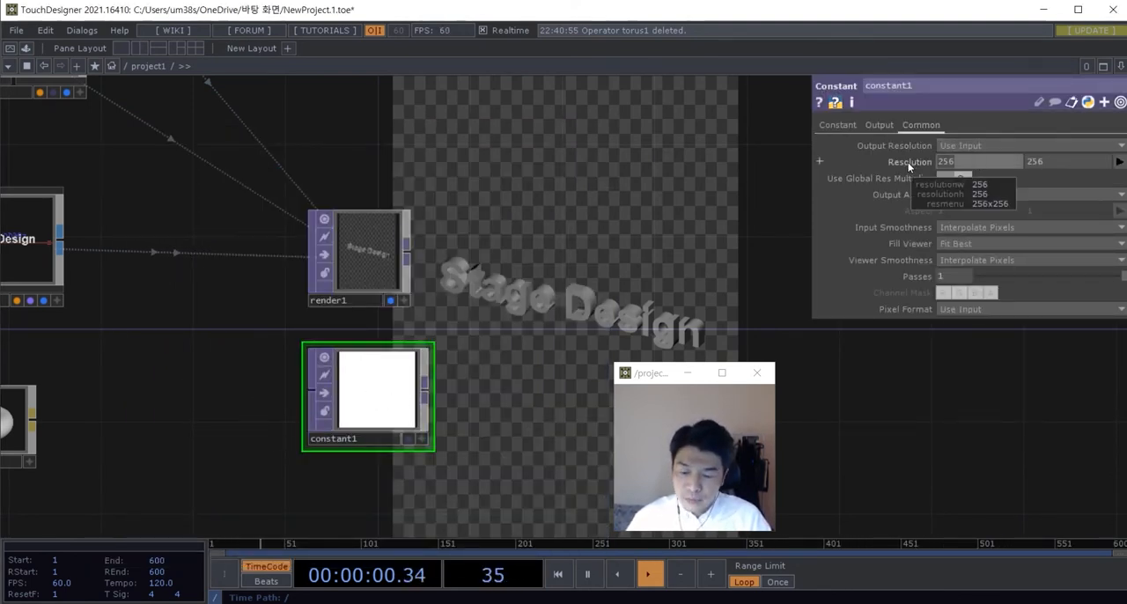
pyautogui.write('900')
pyautogui.moveTo(1046, 163); pyautogui.dragTo(1023, 163)
pyautogui.write('1200')
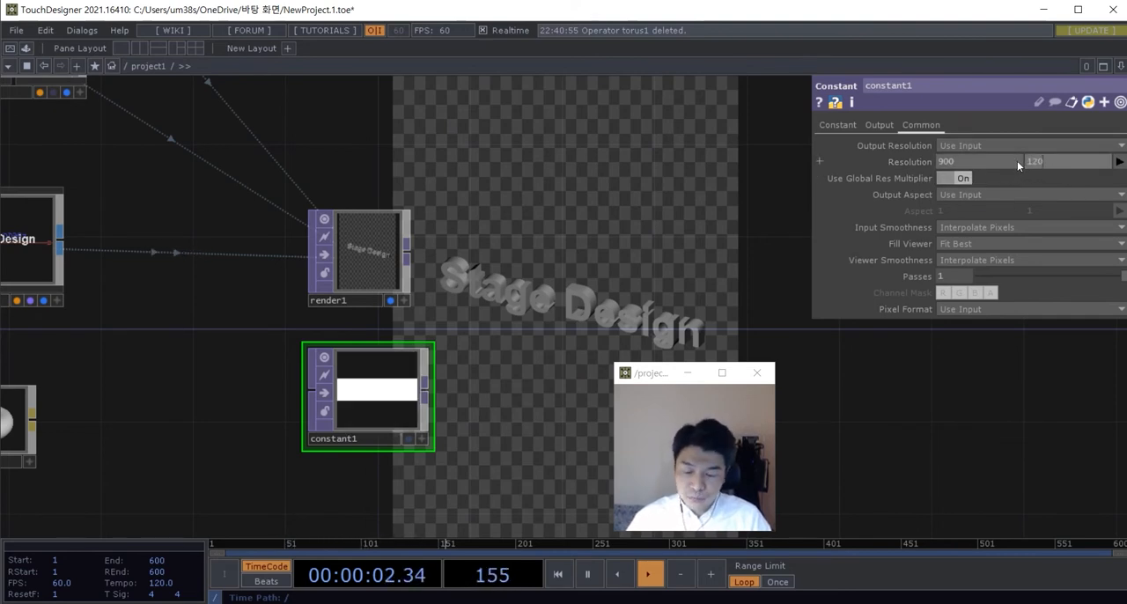
pyautogui.press('Return')
# Step: Add a Composite TOP fed by render1 and constant1, and display its output in the network background
pyautogui.press('Tab')
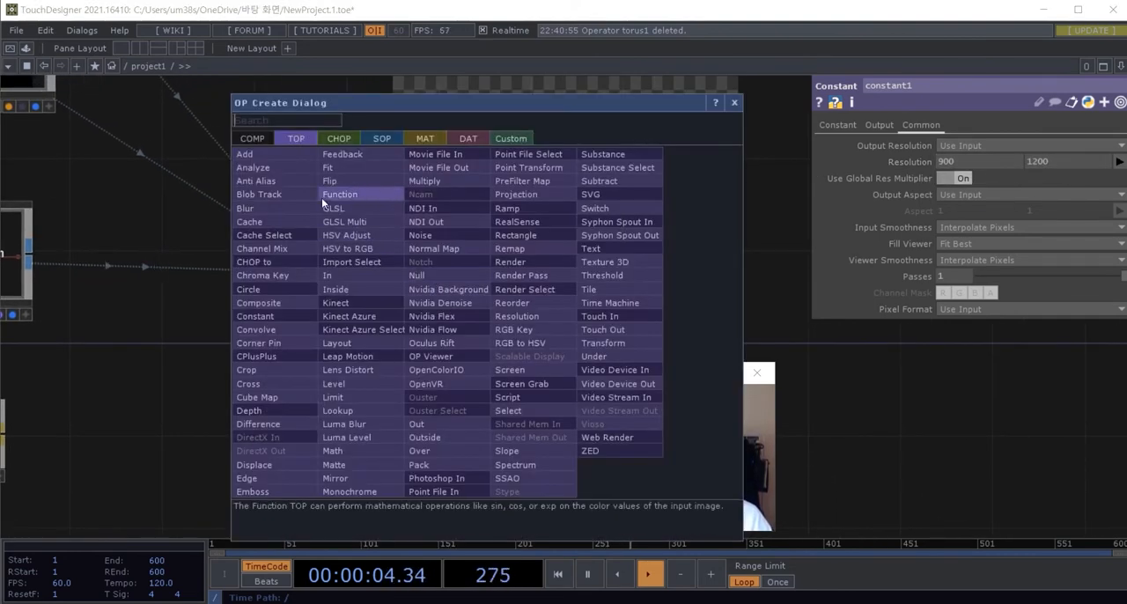
pyautogui.write('com')
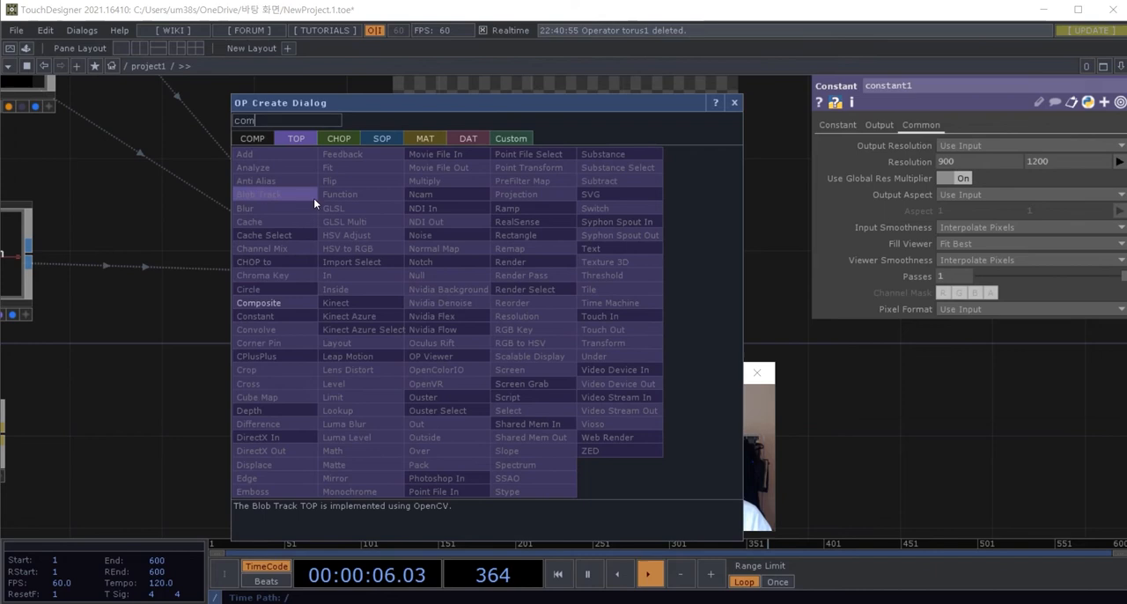
pyautogui.click(281, 304)
pyautogui.click(553, 315)
pyautogui.moveTo(377, 264); pyautogui.dragTo(487, 313)
pyautogui.moveTo(370, 423); pyautogui.dragTo(487, 312)
pyautogui.click(585, 360)
pyautogui.click(358, 314)
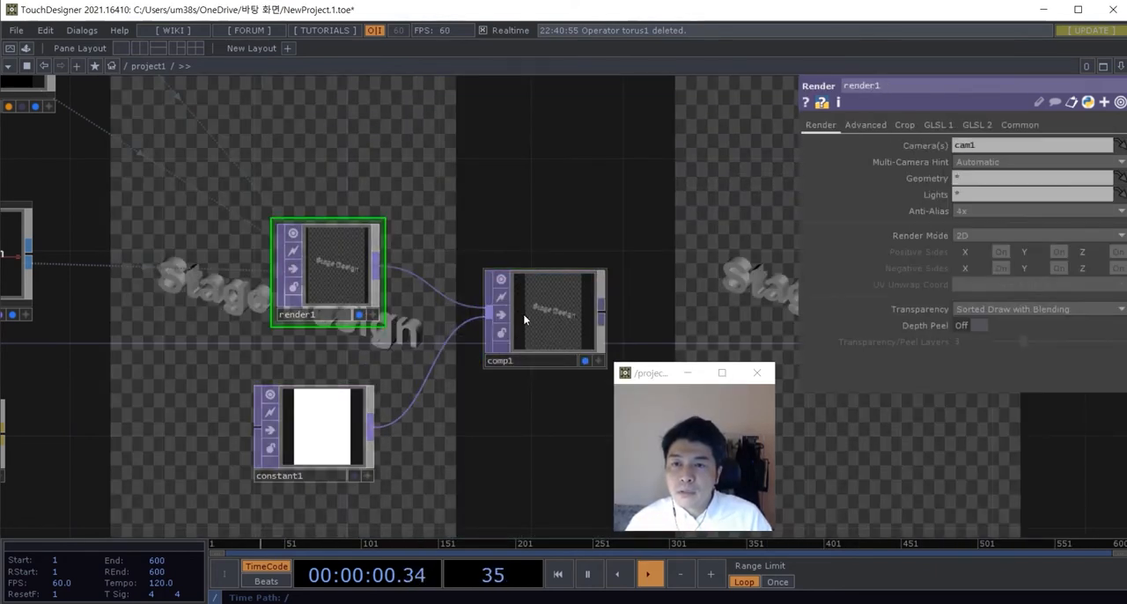
# Step: Change comp1's Operation to Over so the rendered text sits on top of the constant color
pyautogui.click(523, 314)
pyautogui.scroll(2, 346, 267)
pyautogui.scroll(1, 324, 274)
pyautogui.moveTo(384, 251); pyautogui.dragTo(353, 251)
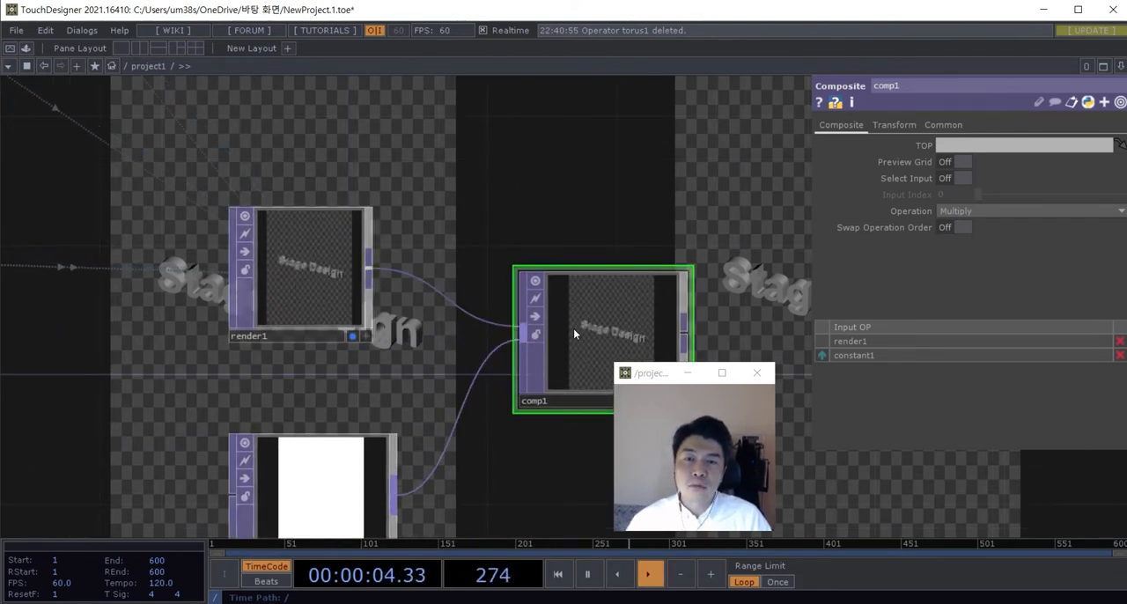
pyautogui.moveTo(583, 462); pyautogui.dragTo(557, 447)
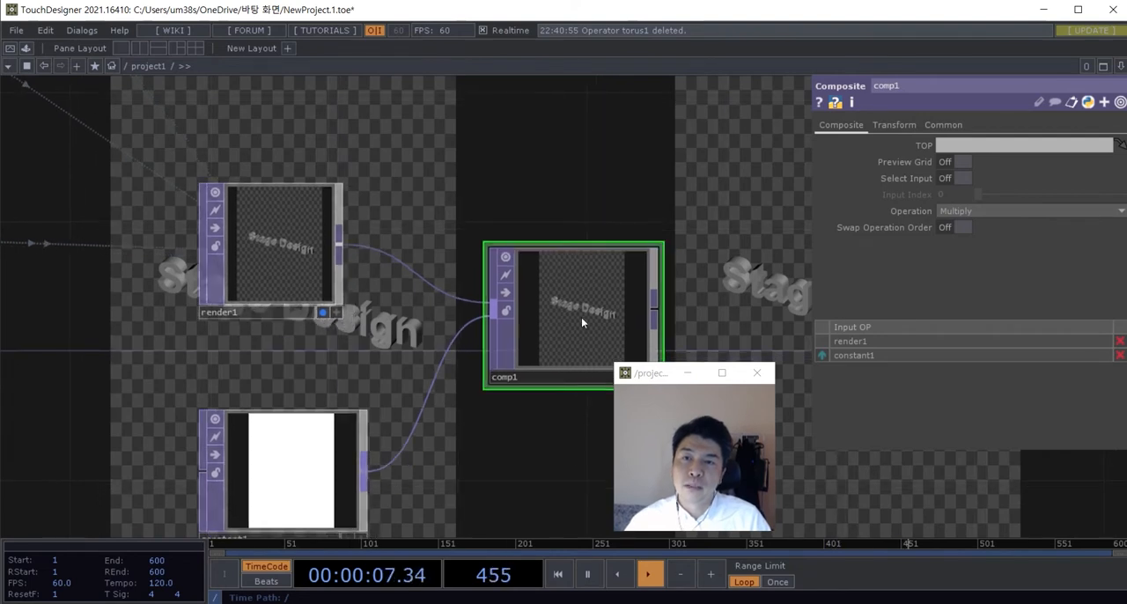
pyautogui.click(969, 212)
pyautogui.click(1062, 322)
# Step: Turn off render1's background display so only comp1's output shows behind the network
pyautogui.moveTo(561, 436); pyautogui.dragTo(549, 389)
pyautogui.scroll(-3, 540, 366)
pyautogui.scroll(3, 397, 321)
pyautogui.click(364, 284)
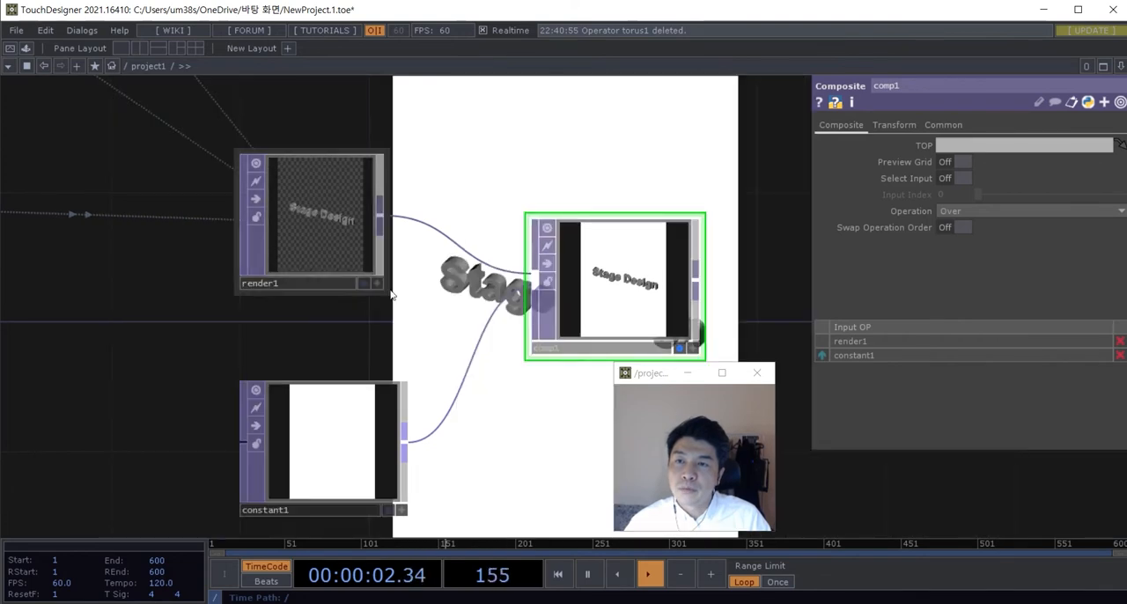
pyautogui.scroll(-3, 342, 432)
pyautogui.scroll(5, 322, 275)
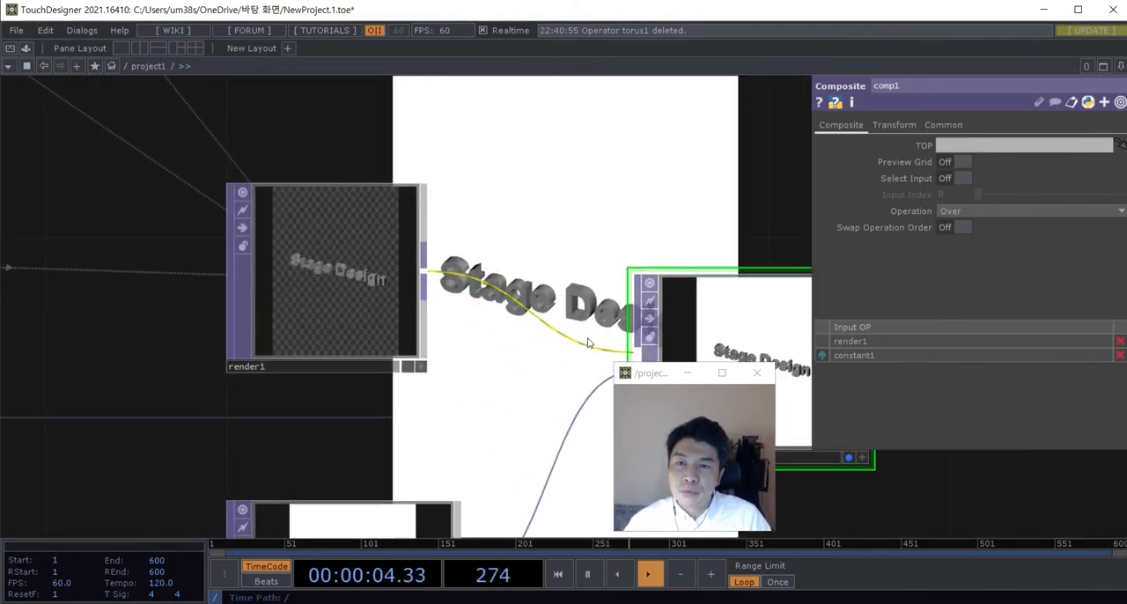
pyautogui.moveTo(521, 232); pyautogui.dragTo(300, 193)
pyautogui.scroll(-3, 352, 254)
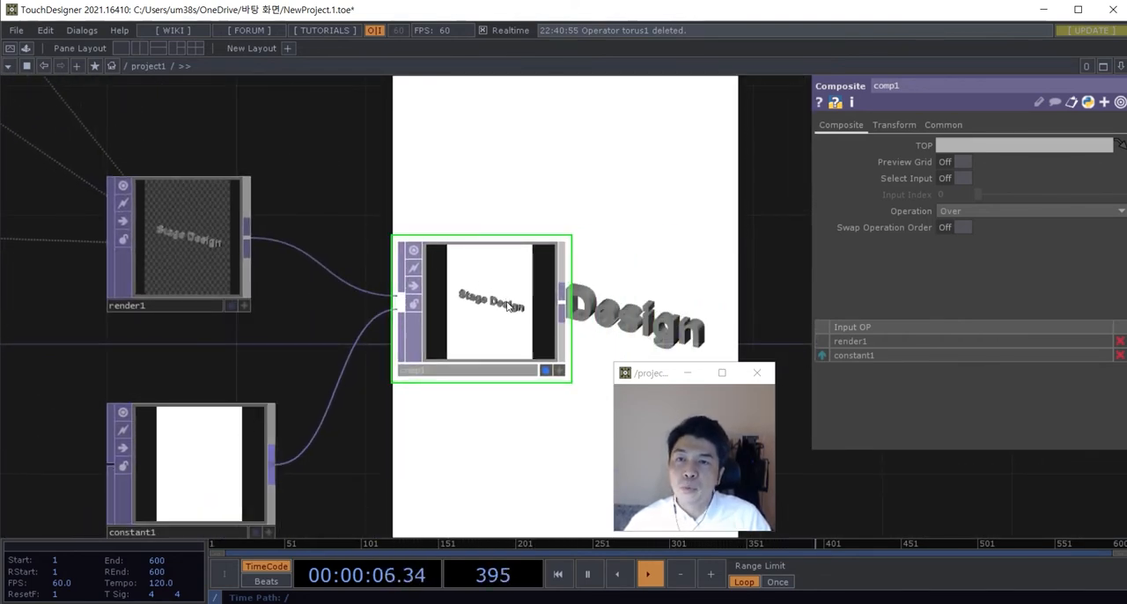
pyautogui.moveTo(610, 316); pyautogui.dragTo(481, 311)
pyautogui.moveTo(500, 295); pyautogui.dragTo(547, 271)
# Step: Set constant1's Color to a mint green with Red 0.486, Green 1 and Blue 0.772
pyautogui.click(153, 446)
pyautogui.click(837, 125)
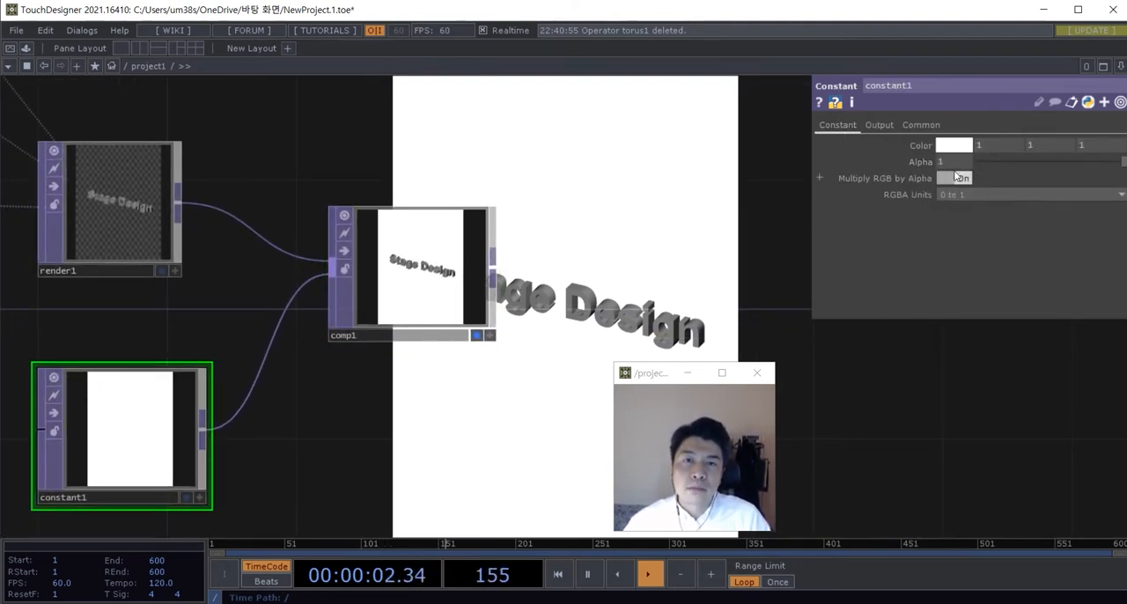
pyautogui.click(961, 149)
pyautogui.click(1010, 108)
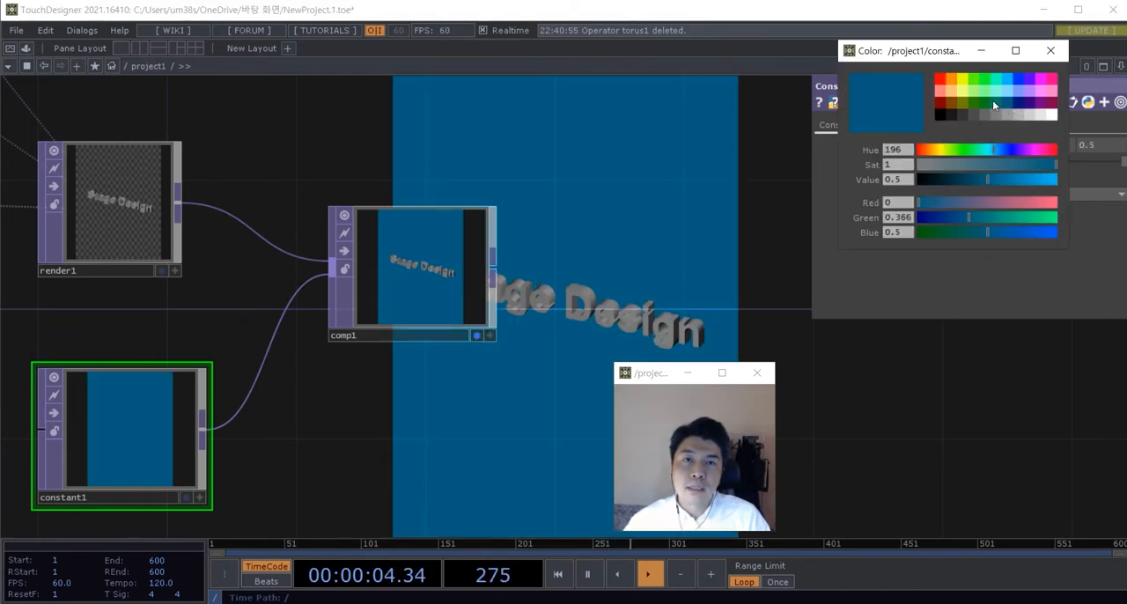
pyautogui.click(989, 93)
pyautogui.click(989, 92)
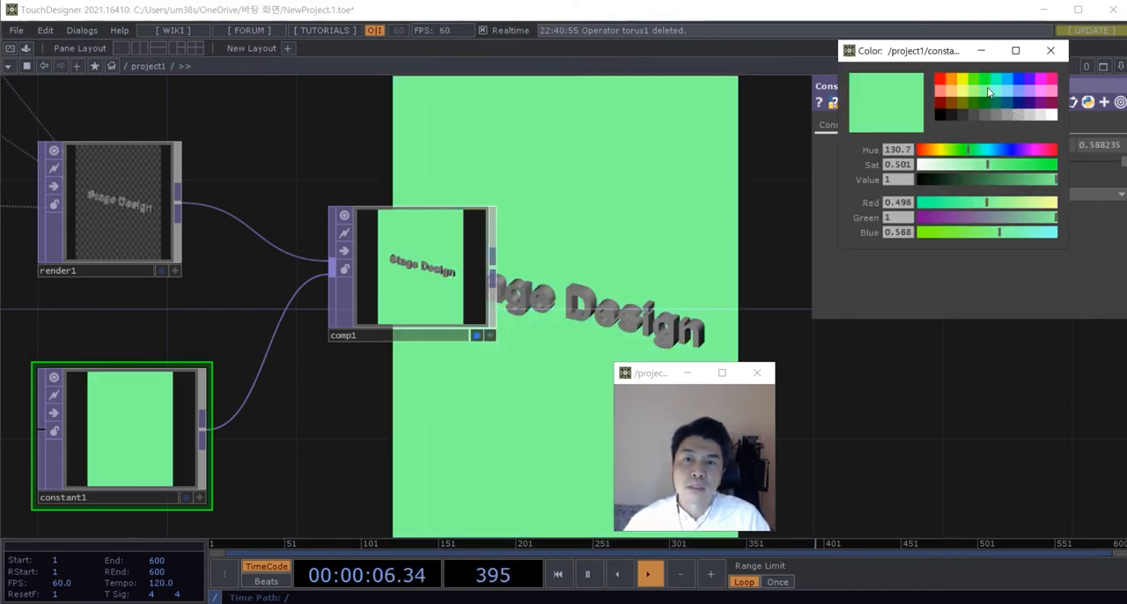
pyautogui.moveTo(987, 167)
pyautogui.mouseDown()
pyautogui.moveTo(962, 168)
pyautogui.moveTo(973, 153)
pyautogui.mouseUp()
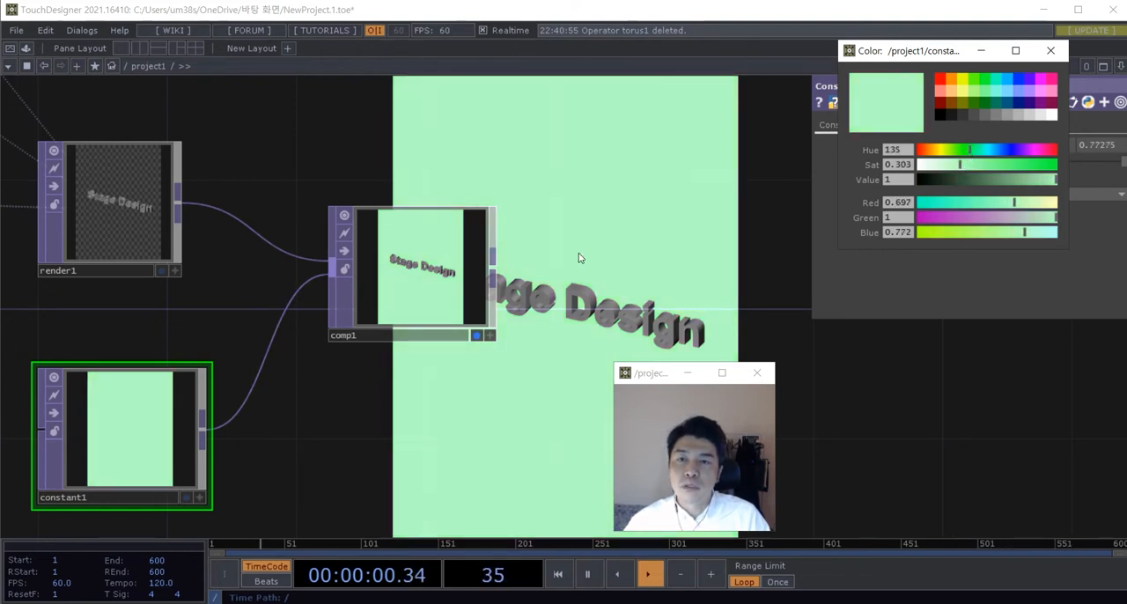
pyautogui.scroll(-3, 578, 253)
pyautogui.moveTo(581, 242); pyautogui.dragTo(444, 201)
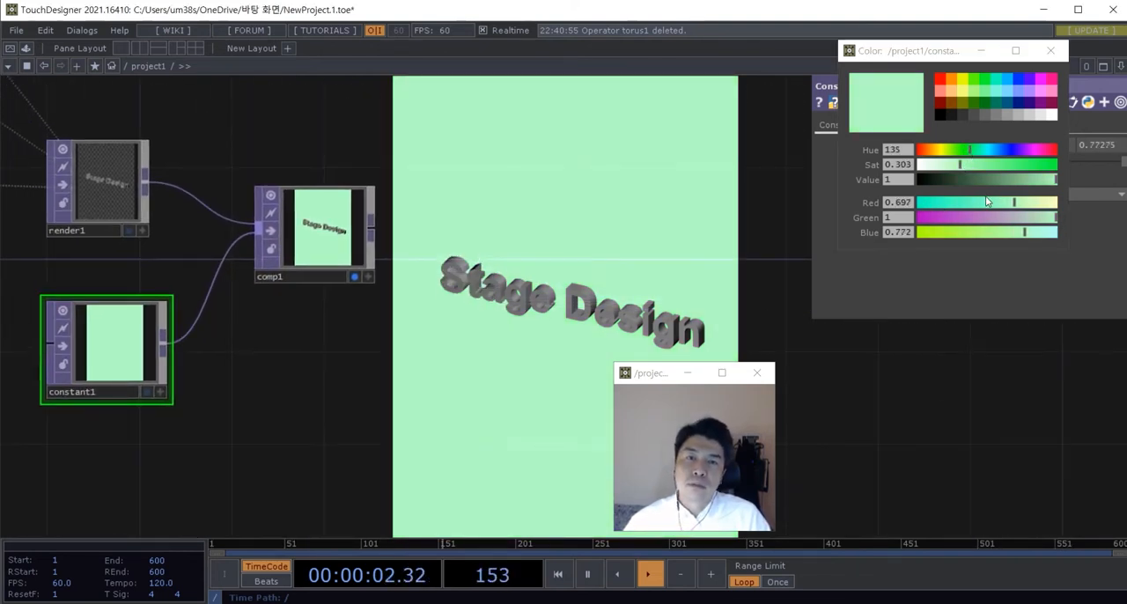
pyautogui.moveTo(987, 202); pyautogui.dragTo(989, 204)
# Step: Try a salmon Diffuse color on phong1 with Red 0.924 and Green and Blue 0.497
pyautogui.scroll(-4, 443, 272)
pyautogui.moveTo(475, 297); pyautogui.dragTo(538, 434)
pyautogui.moveTo(666, 372); pyautogui.dragTo(816, 377)
pyautogui.moveTo(536, 425); pyautogui.dragTo(635, 449)
pyautogui.scroll(2, 532, 368)
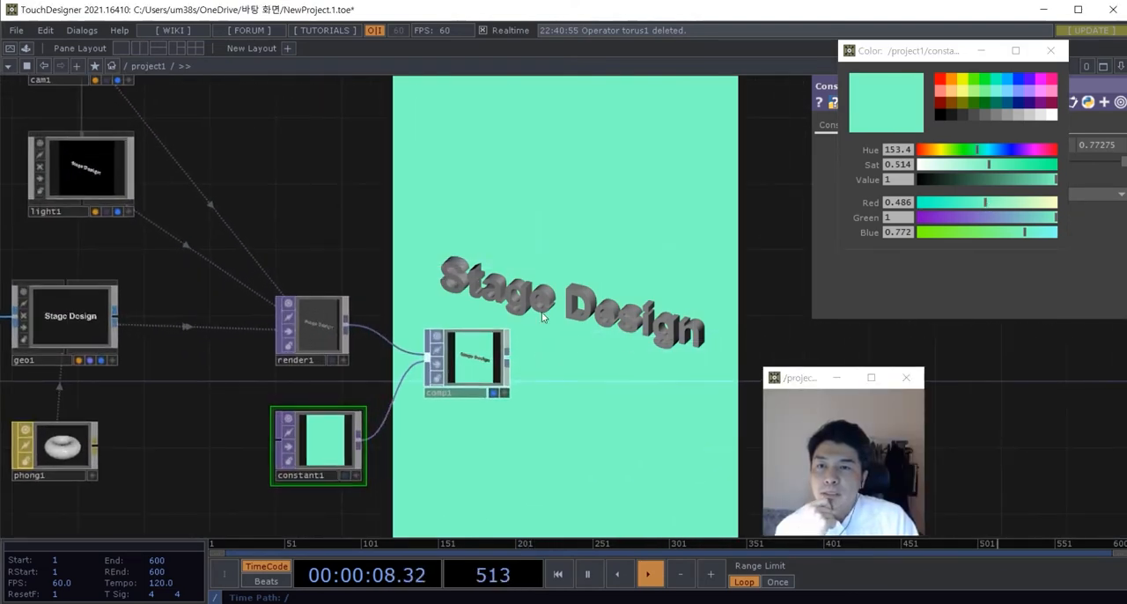
pyautogui.scroll(-2, 532, 256)
pyautogui.scroll(4, 227, 402)
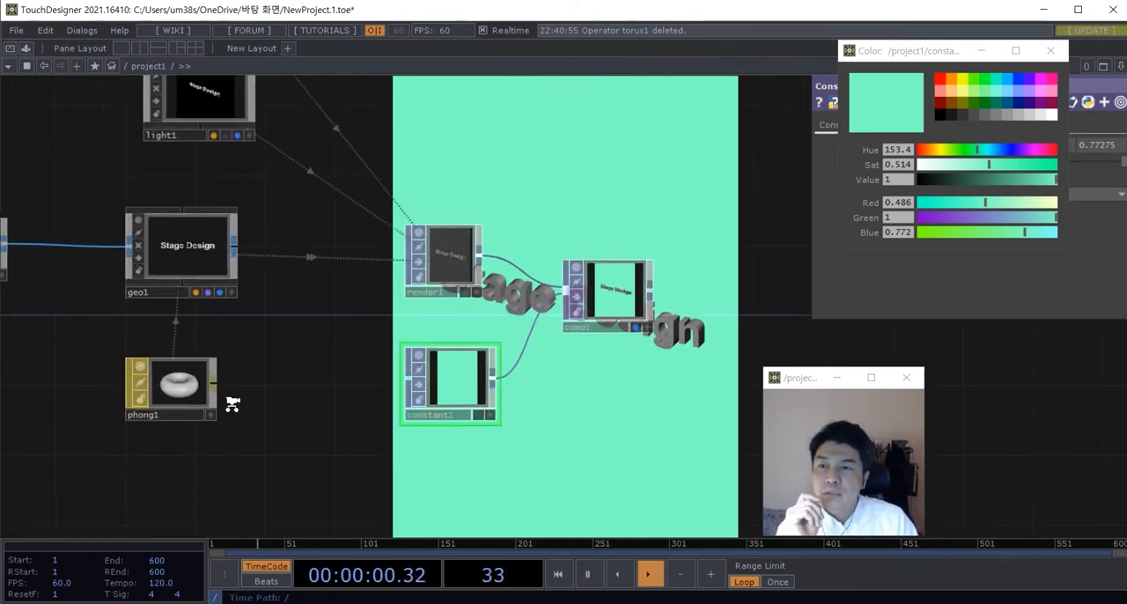
pyautogui.click(190, 410)
pyautogui.moveTo(309, 398); pyautogui.dragTo(270, 394)
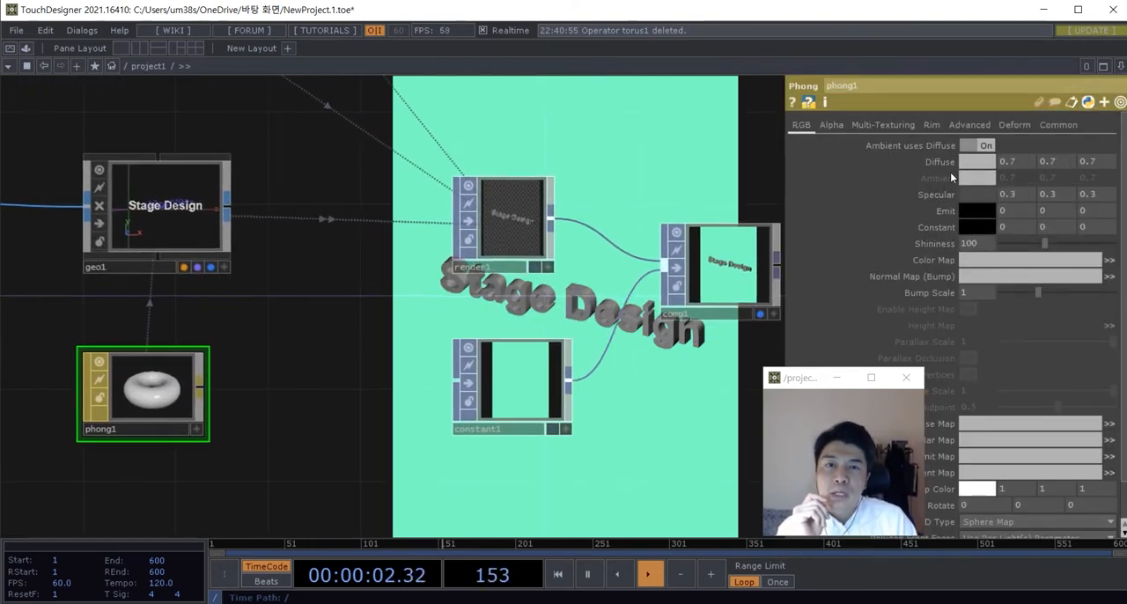
pyautogui.click(971, 164)
pyautogui.moveTo(974, 147); pyautogui.dragTo(987, 178)
pyautogui.moveTo(991, 204); pyautogui.dragTo(1046, 207)
pyautogui.moveTo(614, 147); pyautogui.dragTo(582, 190)
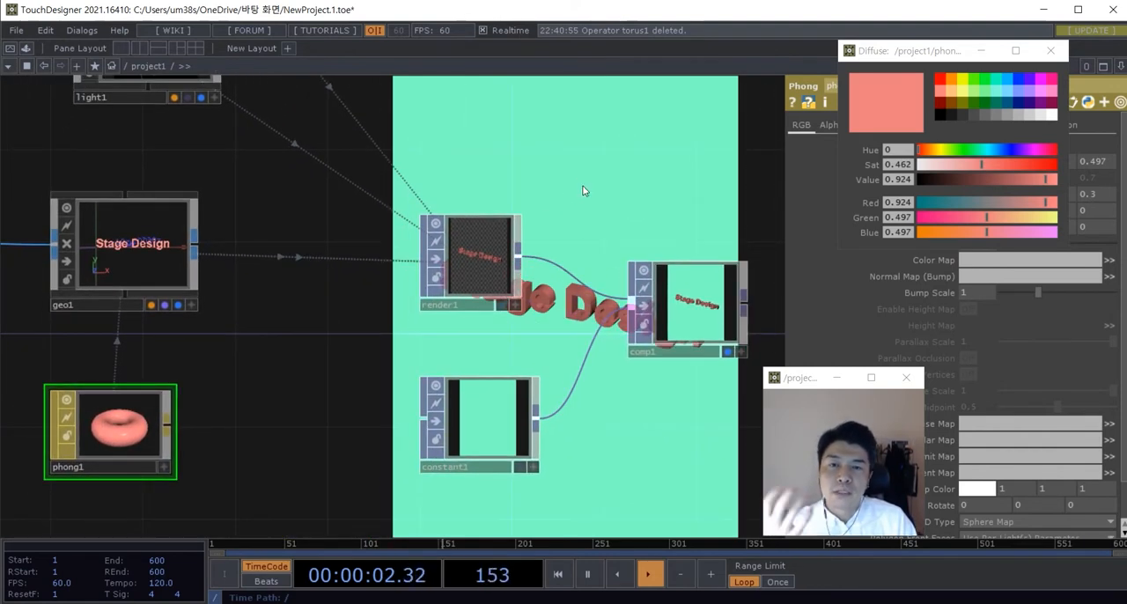
# Step: Set phong1's Diffuse color to pure white
pyautogui.click(1051, 117)
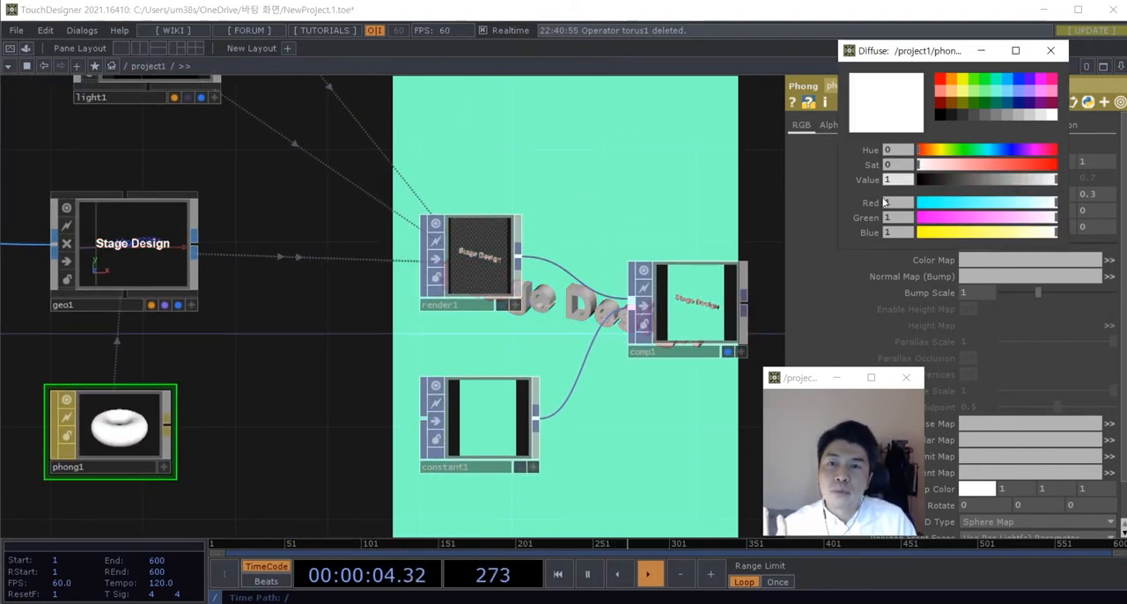
pyautogui.scroll(-3, 338, 333)
pyautogui.moveTo(336, 393); pyautogui.dragTo(379, 324)
pyautogui.scroll(-1, 353, 441)
pyautogui.scroll(-2, 360, 350)
pyautogui.scroll(3, 337, 380)
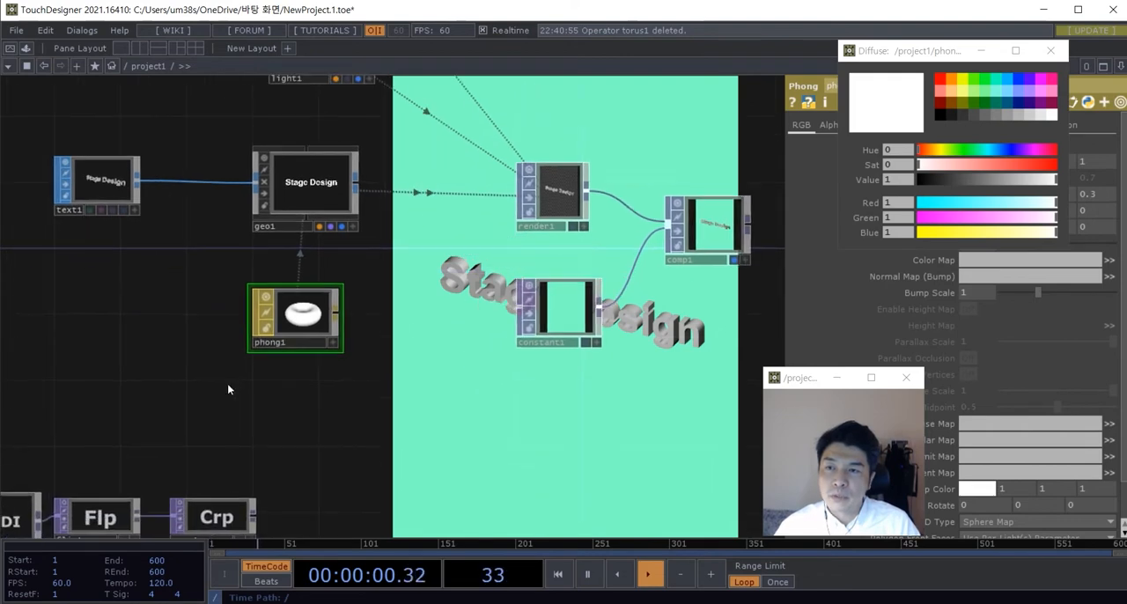
# Step: Add a Ramp TOP to the network beside phong1, on its input side
pyautogui.scroll(3, 227, 386)
pyautogui.moveTo(211, 380); pyautogui.dragTo(251, 401)
pyautogui.press('Tab')
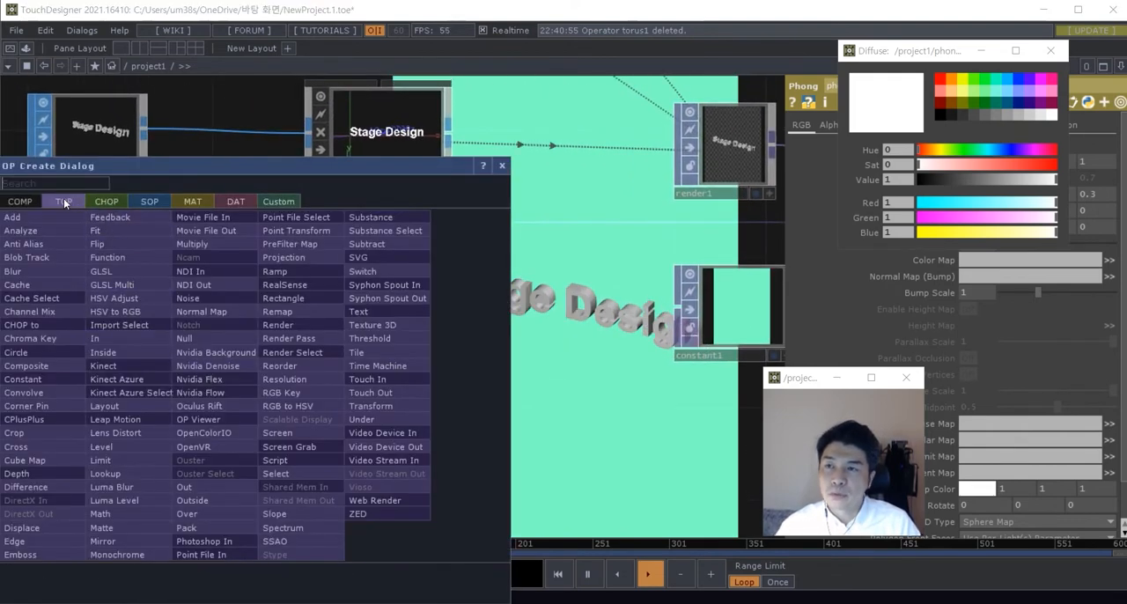
pyautogui.write('ramp')
pyautogui.click(269, 274)
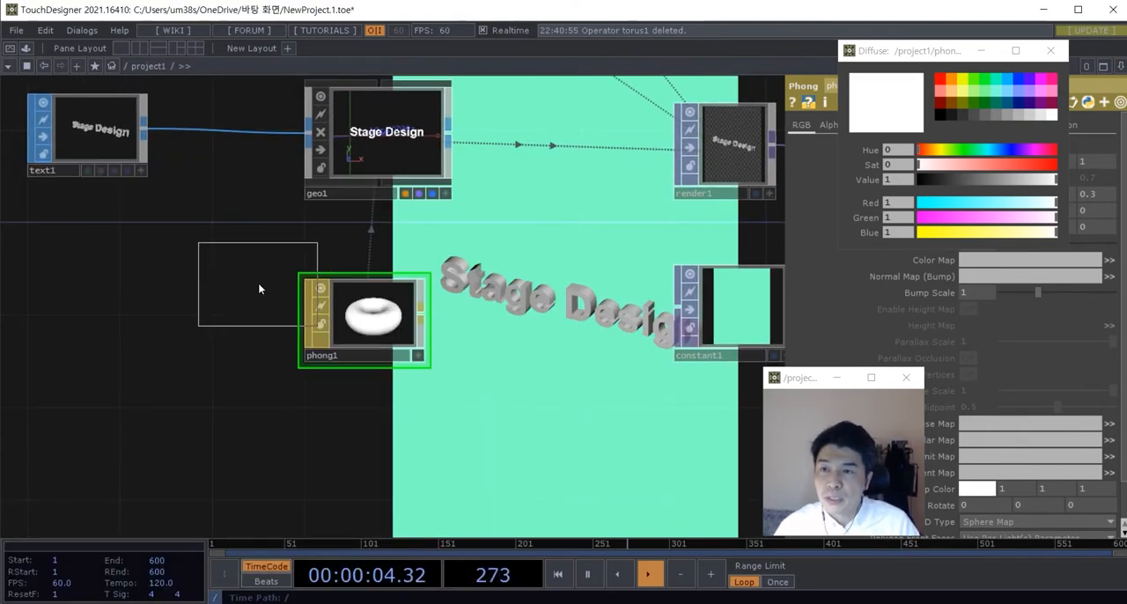
pyautogui.click(184, 319)
# Step: Assign ramp1 to phong1 as its Color Map
pyautogui.scroll(3, 269, 327)
pyautogui.moveTo(191, 321); pyautogui.dragTo(471, 271)
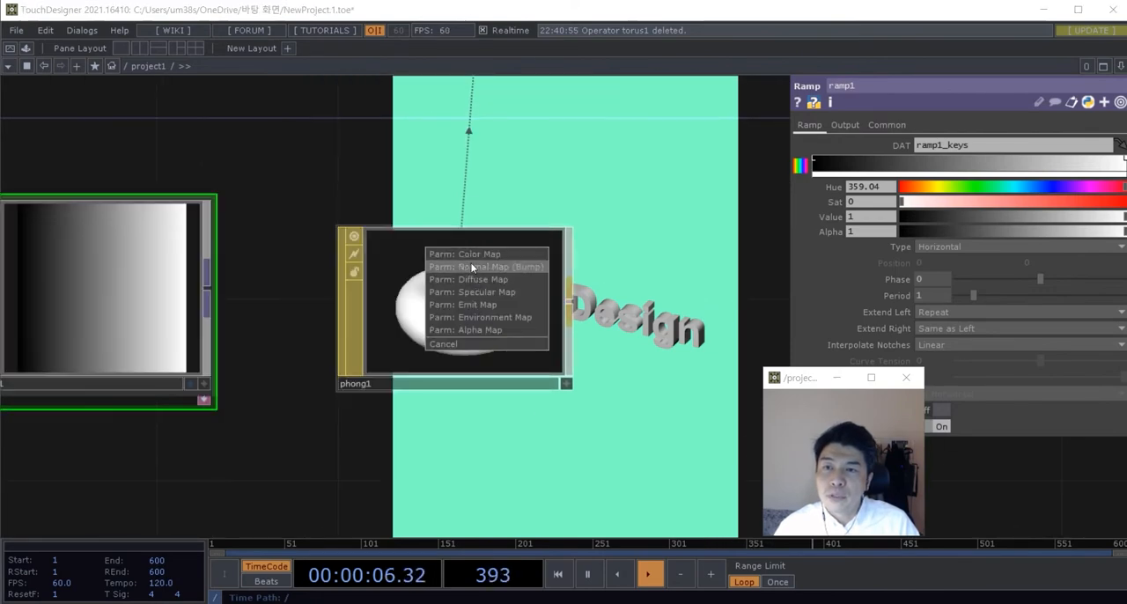
pyautogui.click(465, 253)
pyautogui.scroll(-4, 520, 401)
pyautogui.moveTo(573, 366); pyautogui.dragTo(459, 352)
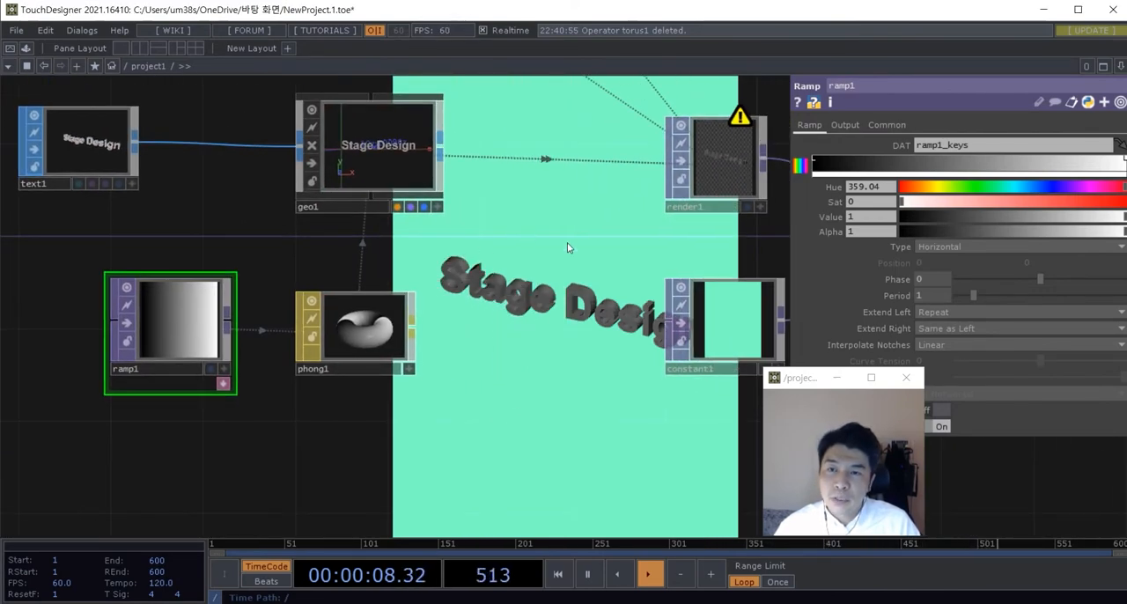
# Step: Tidy the network by moving ramp1 closer to phong1 and shifting both nodes farther below geo1
pyautogui.scroll(4, 324, 364)
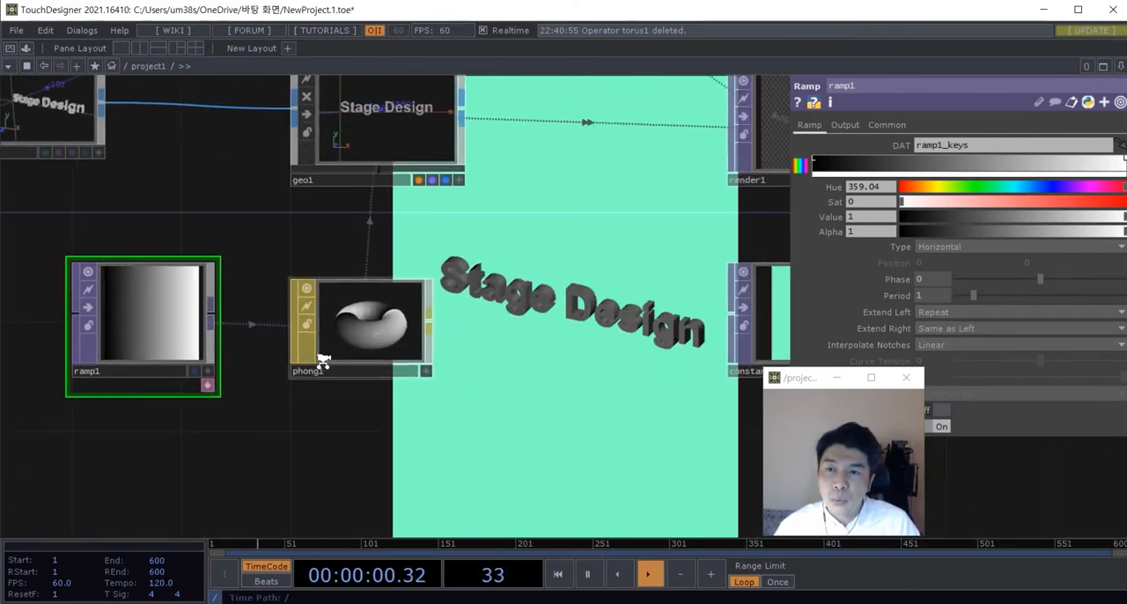
pyautogui.scroll(-2, 361, 345)
pyautogui.moveTo(484, 414); pyautogui.dragTo(518, 448)
pyautogui.scroll(-2, 354, 394)
pyautogui.moveTo(247, 398); pyautogui.dragTo(202, 396)
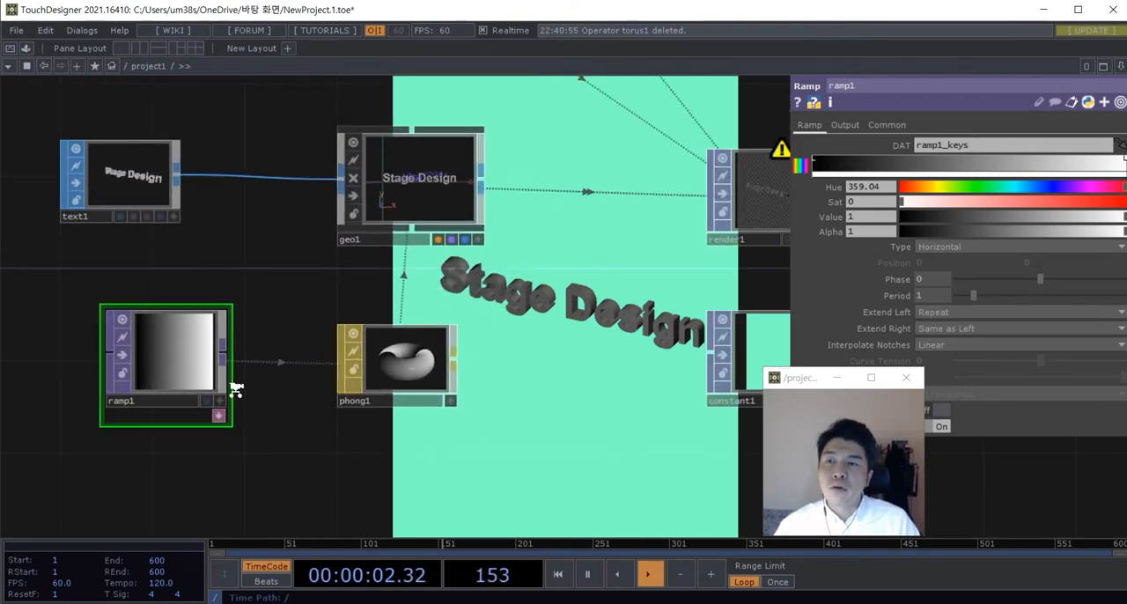
pyautogui.scroll(-2, 280, 291)
pyautogui.moveTo(280, 291); pyautogui.dragTo(340, 361)
pyautogui.scroll(2, 262, 408)
pyautogui.moveTo(262, 409); pyautogui.dragTo(307, 409)
pyautogui.moveTo(577, 470); pyautogui.dragTo(359, 400, button='right')
pyautogui.moveTo(302, 399); pyautogui.dragTo(302, 444)
pyautogui.scroll(-4, 375, 386)
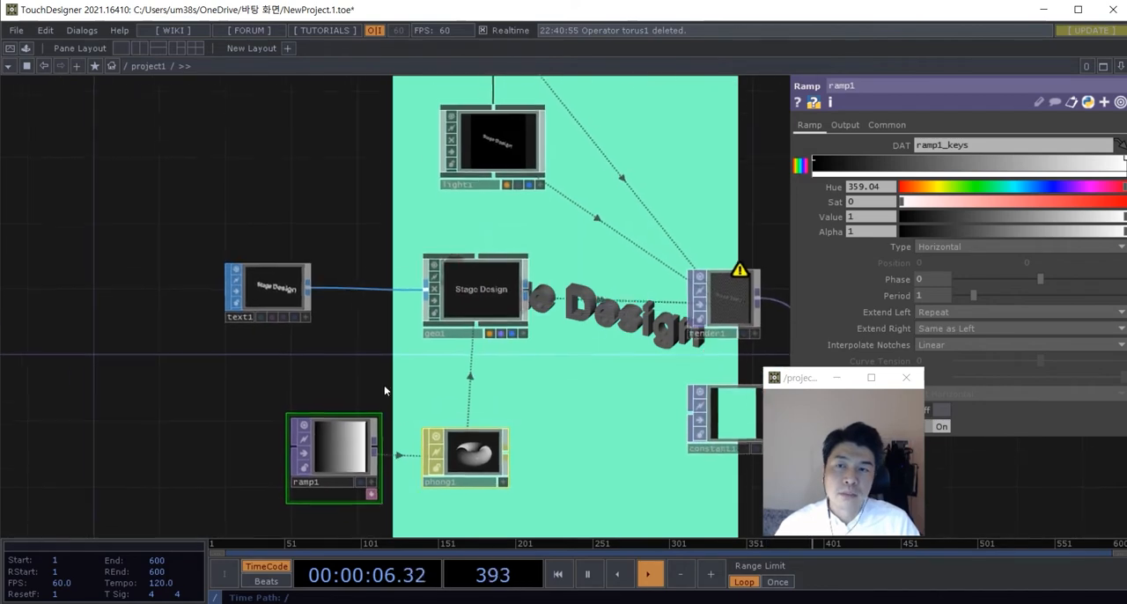
# Step: Move text1 and geo1 farther left in the network to widen the gaps between nodes
pyautogui.moveTo(560, 394); pyautogui.dragTo(441, 391)
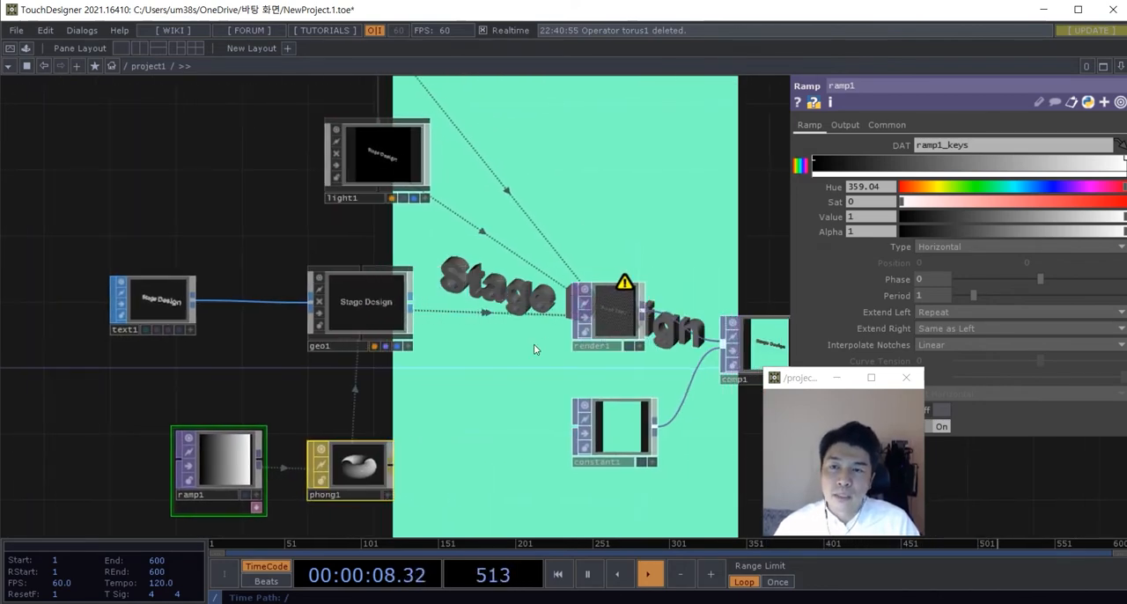
pyautogui.moveTo(223, 307); pyautogui.dragTo(262, 293)
pyautogui.moveTo(192, 268); pyautogui.dragTo(143, 269)
pyautogui.moveTo(410, 304); pyautogui.dragTo(394, 304)
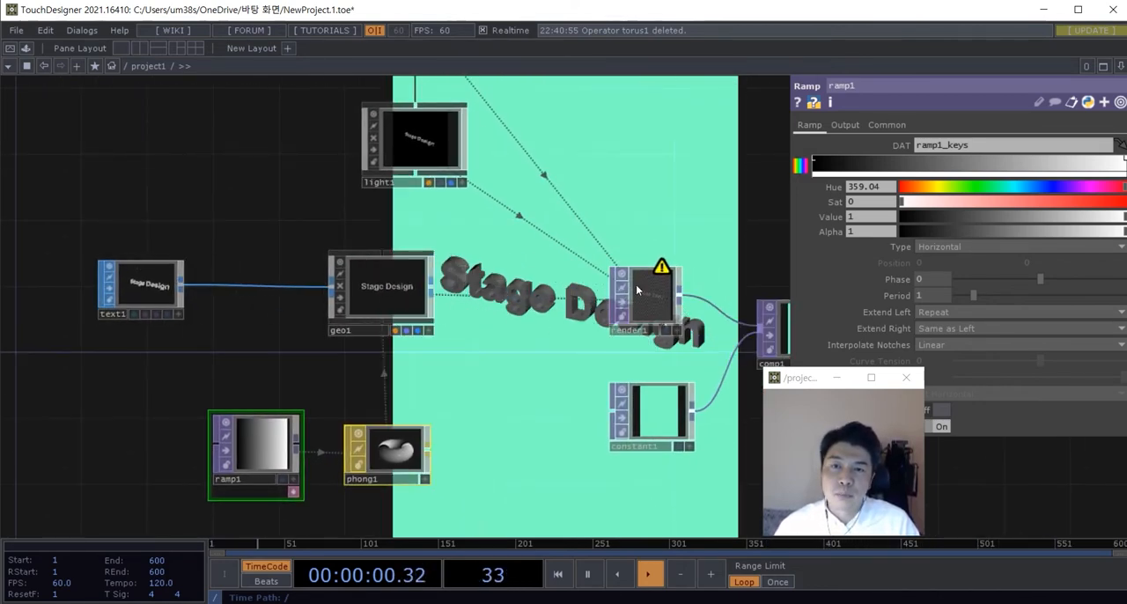
# Step: Inspect render1's operator info to read the warning flagged on the node
pyautogui.middleClick(666, 273)
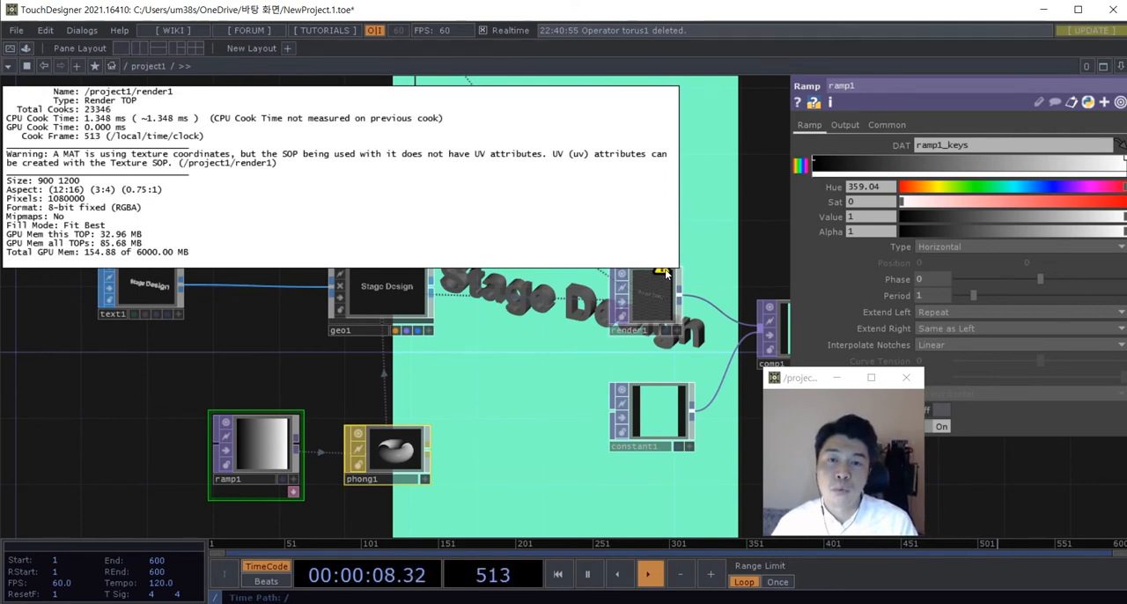
# Step: Move text1 farther away from geo1 to make room for another node between them
pyautogui.scroll(-3, 275, 325)
pyautogui.moveTo(275, 325); pyautogui.dragTo(370, 282)
pyautogui.moveTo(500, 445); pyautogui.dragTo(372, 387, button='right')
pyautogui.moveTo(360, 375); pyautogui.dragTo(350, 399)
pyautogui.scroll(3, 294, 273)
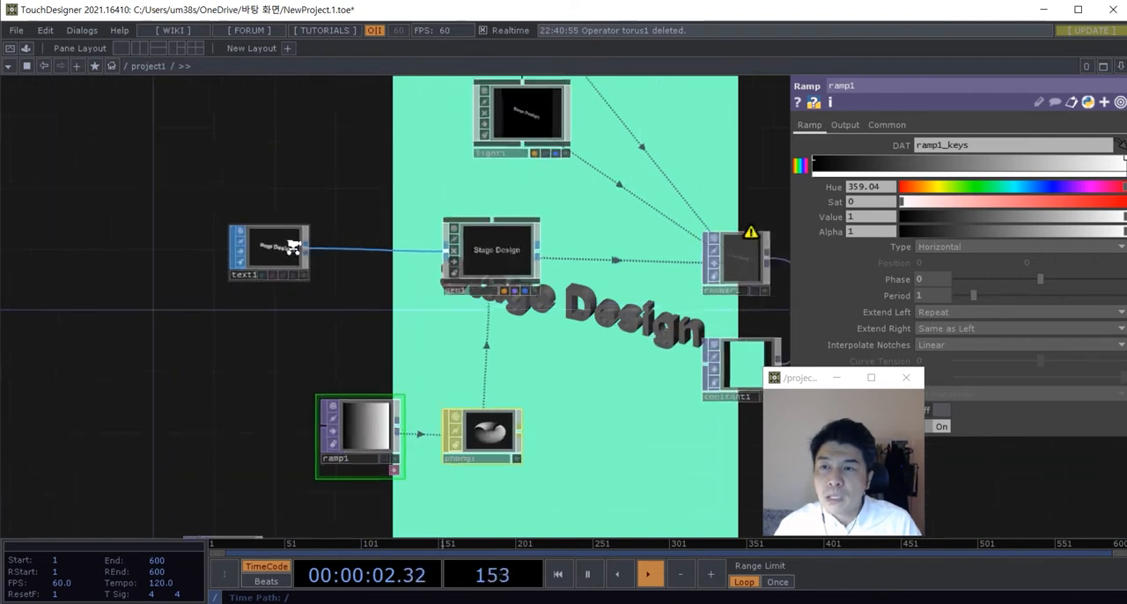
pyautogui.moveTo(268, 249); pyautogui.dragTo(245, 249)
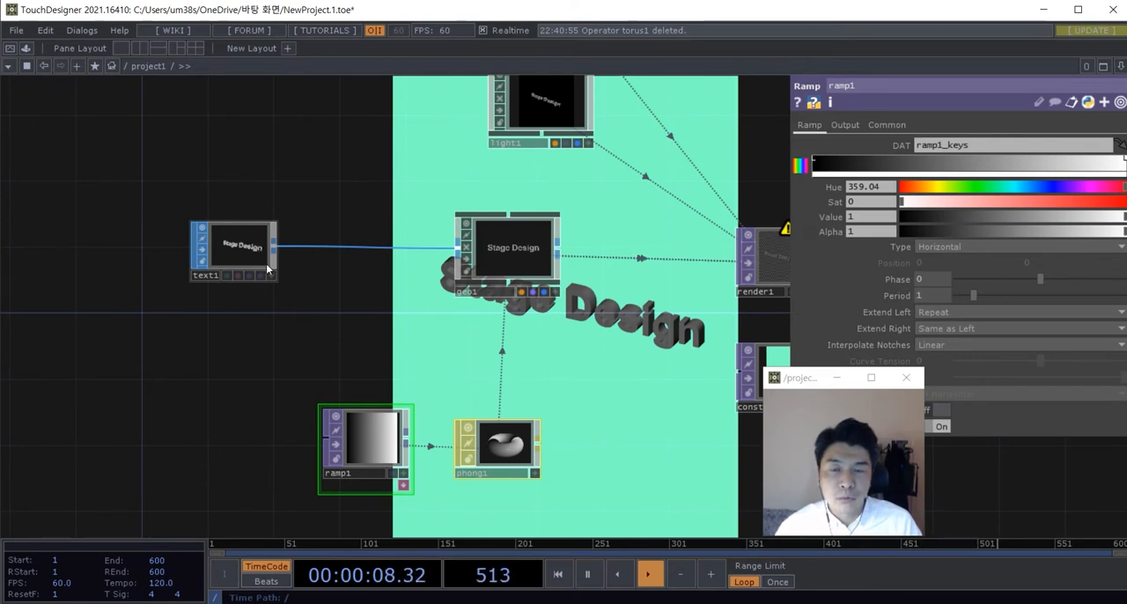
# Step: Add a Texture SOP to the network in the gap between text1 and geo1
pyautogui.doubleClick(326, 288)
pyautogui.click(216, 111)
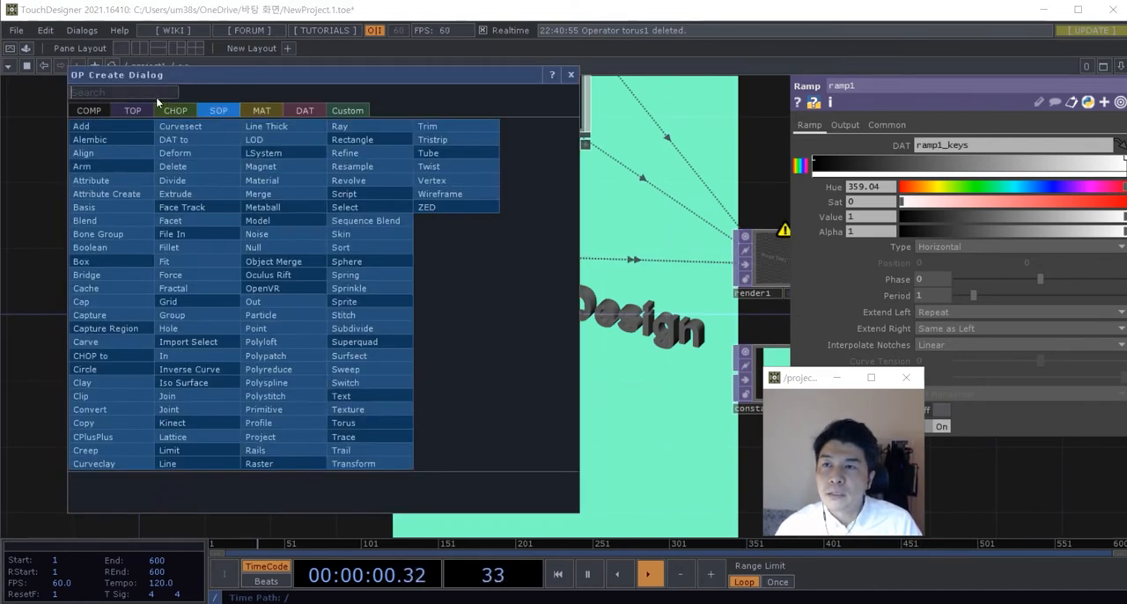
pyautogui.click(151, 92)
pyautogui.write('tex')
pyautogui.click(354, 405)
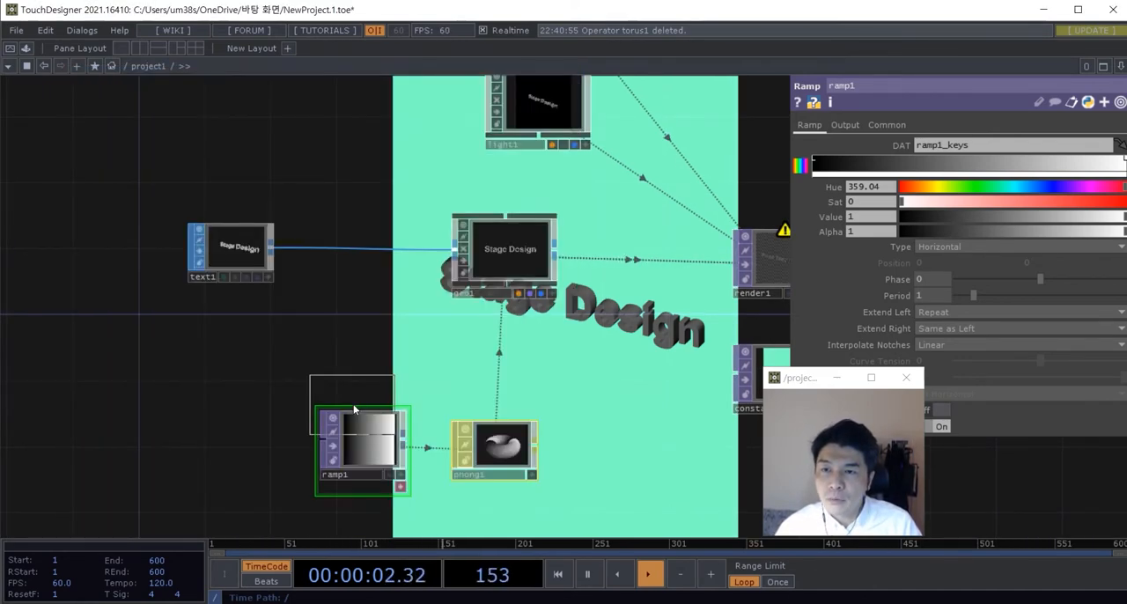
pyautogui.click(344, 315)
# Step: Wire texture1 between text1 and geo1 and line it up in the row with even spacing
pyautogui.moveTo(272, 249); pyautogui.dragTo(305, 313)
pyautogui.moveTo(386, 325); pyautogui.dragTo(365, 266)
pyautogui.moveTo(244, 264); pyautogui.dragTo(209, 262)
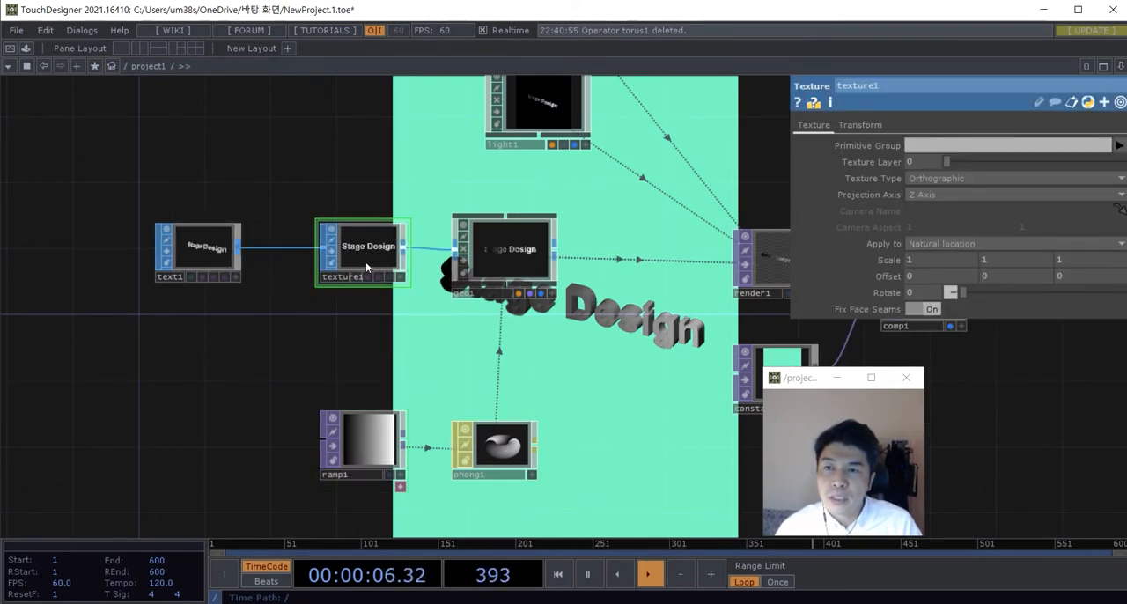
pyautogui.moveTo(359, 262); pyautogui.dragTo(343, 262)
pyautogui.scroll(-3, 352, 267)
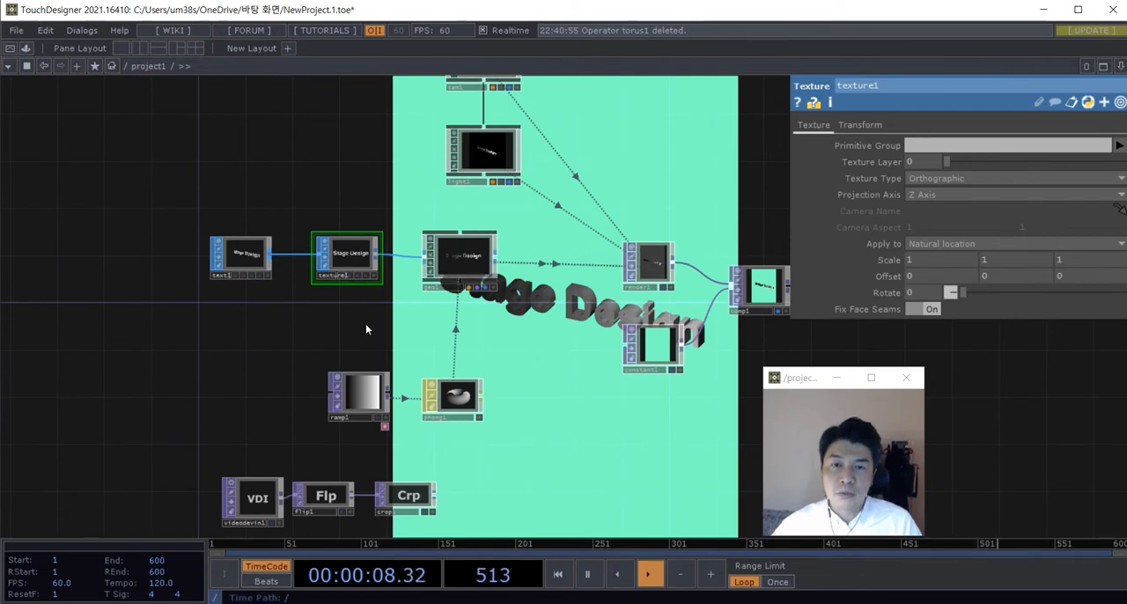
# Step: Select text1 and texture1 together and shift them farther left of geo1
pyautogui.scroll(3, 363, 324)
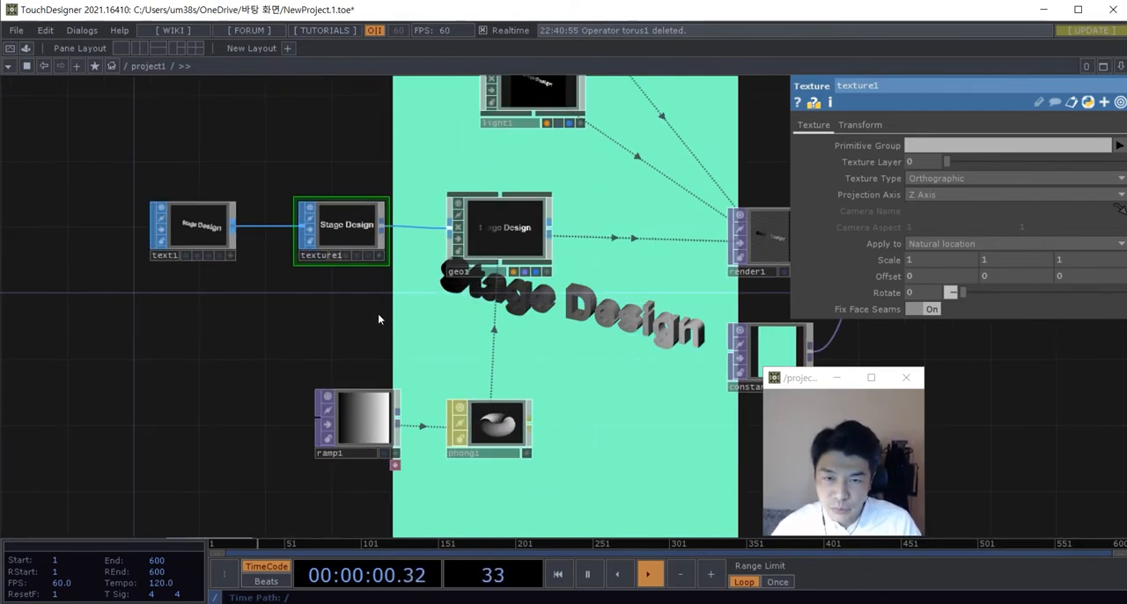
pyautogui.moveTo(379, 314); pyautogui.dragTo(211, 238)
pyautogui.moveTo(212, 238); pyautogui.dragTo(209, 236, button='right')
pyautogui.moveTo(210, 236); pyautogui.dragTo(161, 236)
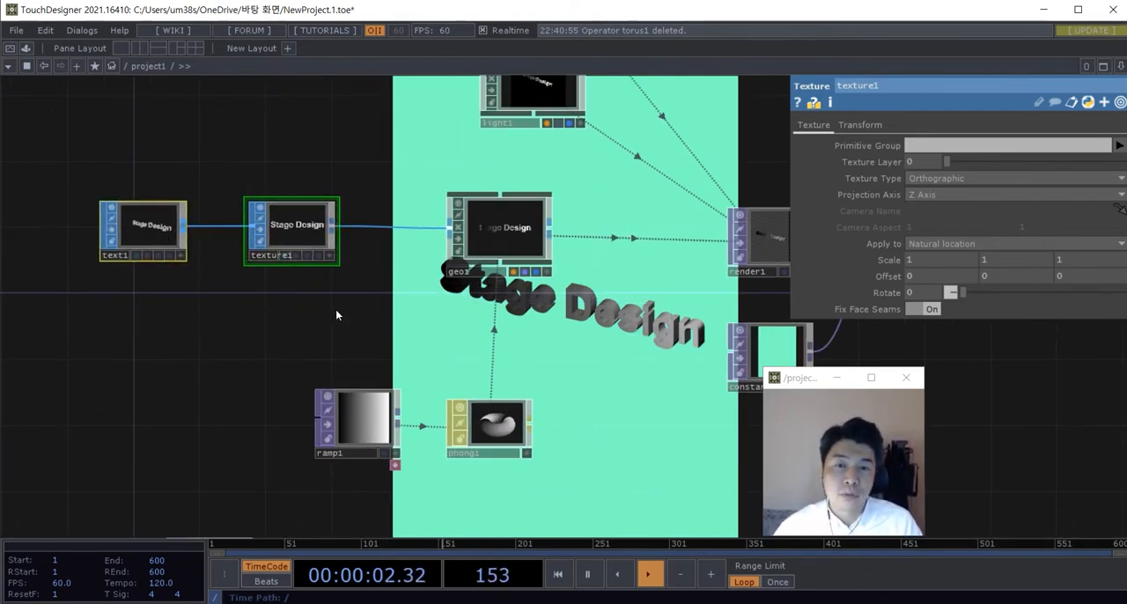
# Step: Examine how the ramp's gradient maps across the rendered 3D text and how the nodes are connected
pyautogui.scroll(3, 370, 317)
pyautogui.moveTo(369, 317); pyautogui.dragTo(252, 233)
pyautogui.scroll(-3, 288, 304)
pyautogui.scroll(3, 314, 294)
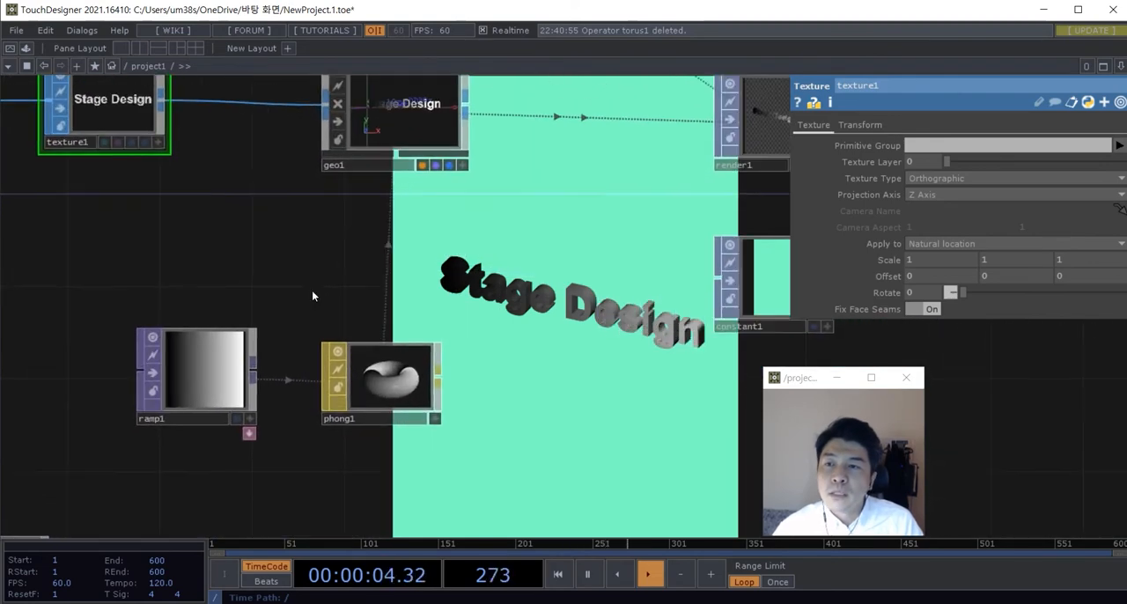
pyautogui.moveTo(314, 294); pyautogui.dragTo(368, 344)
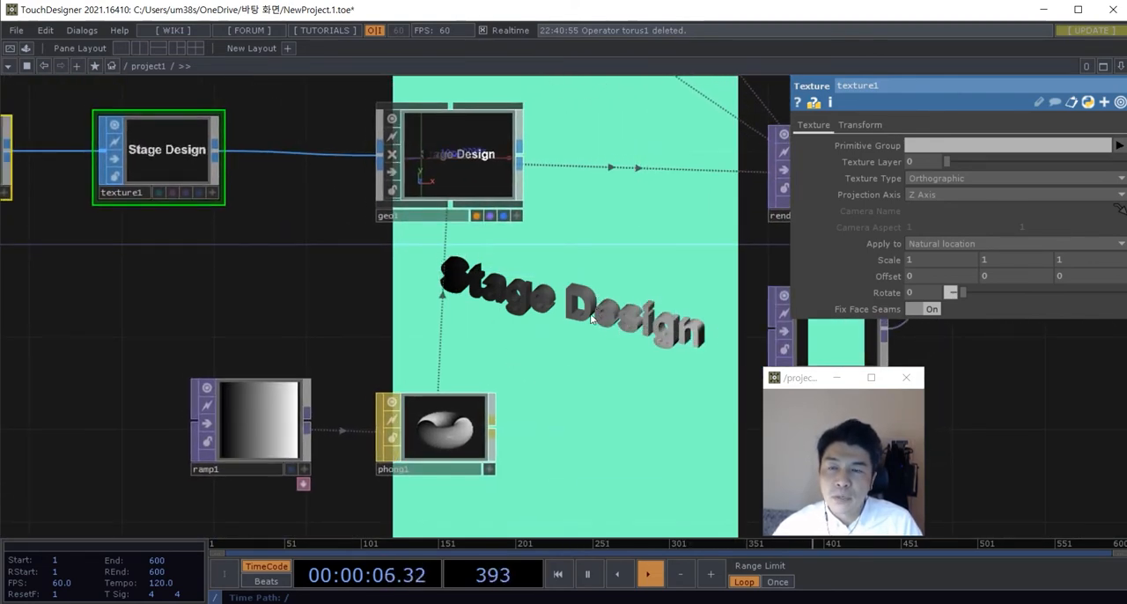
pyautogui.scroll(-3, 604, 299)
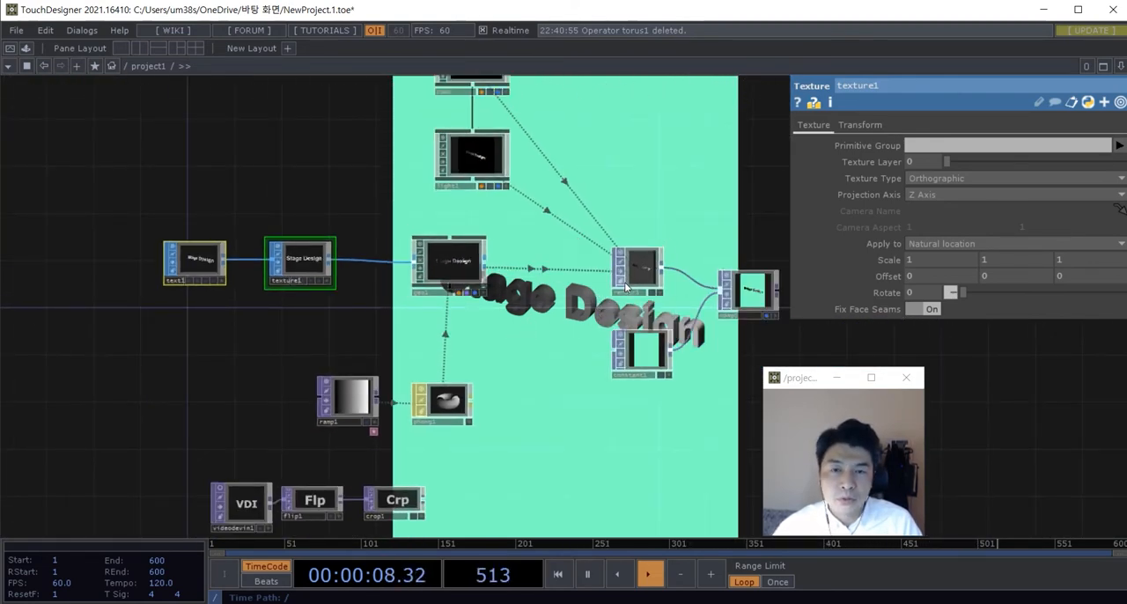
pyautogui.scroll(3, 390, 361)
pyautogui.moveTo(377, 379); pyautogui.dragTo(333, 356)
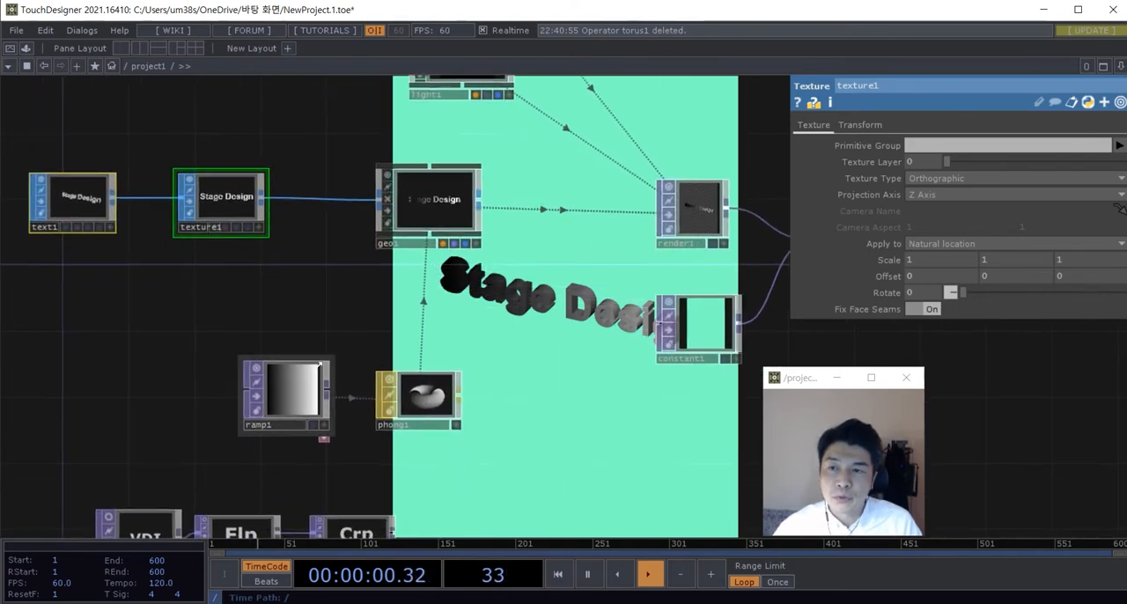
pyautogui.scroll(3, 332, 393)
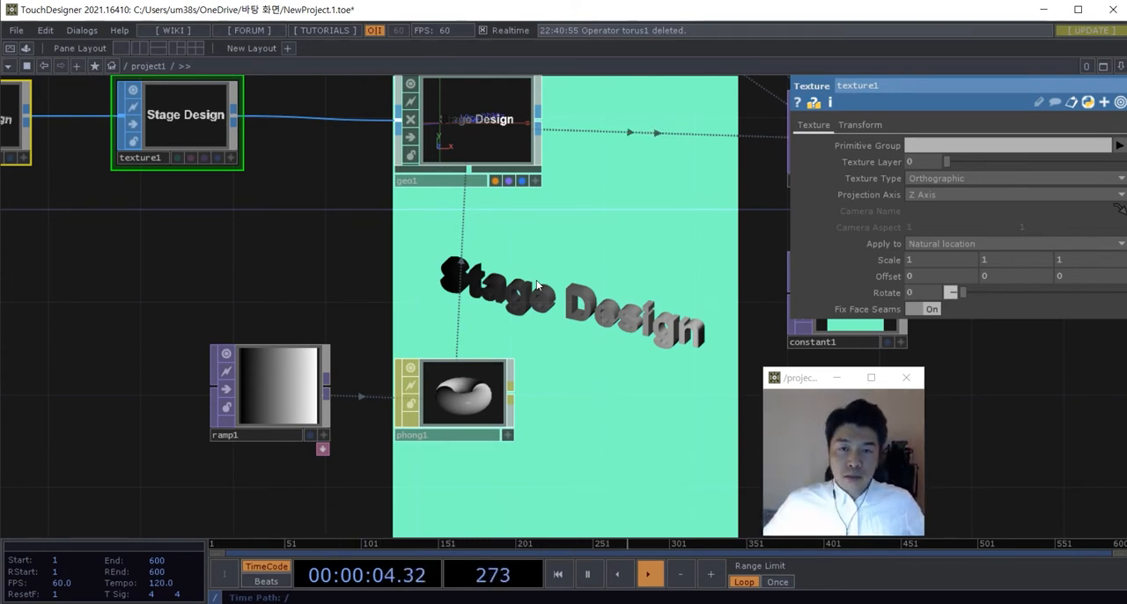
pyautogui.scroll(-4, 367, 119)
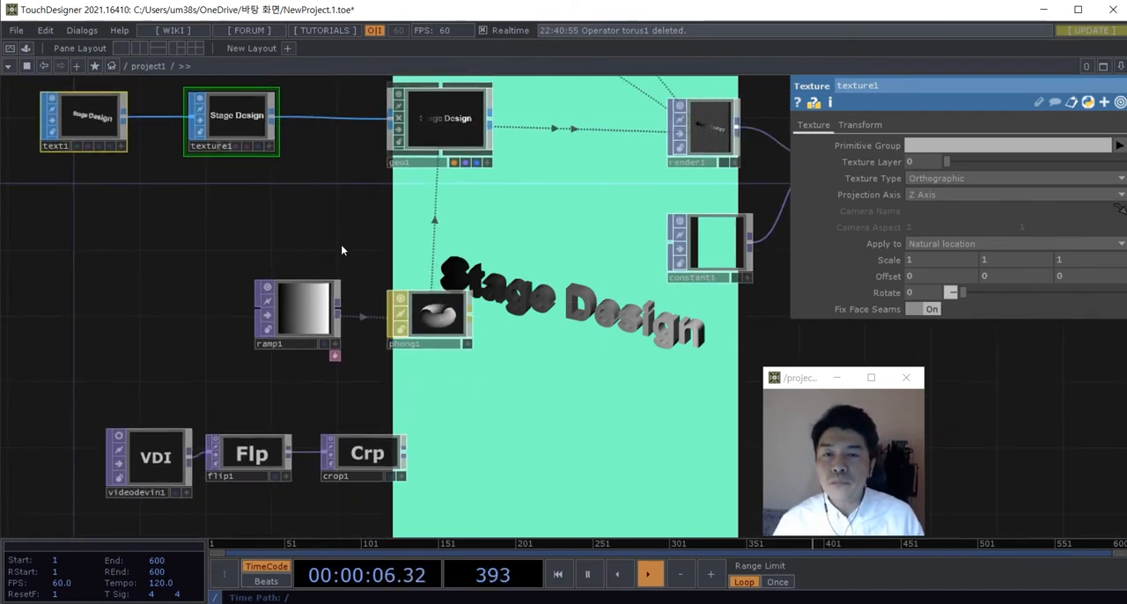
pyautogui.scroll(4, 349, 236)
# Step: Color the first key of ramp1's gradient a darkened green
pyautogui.click(279, 328)
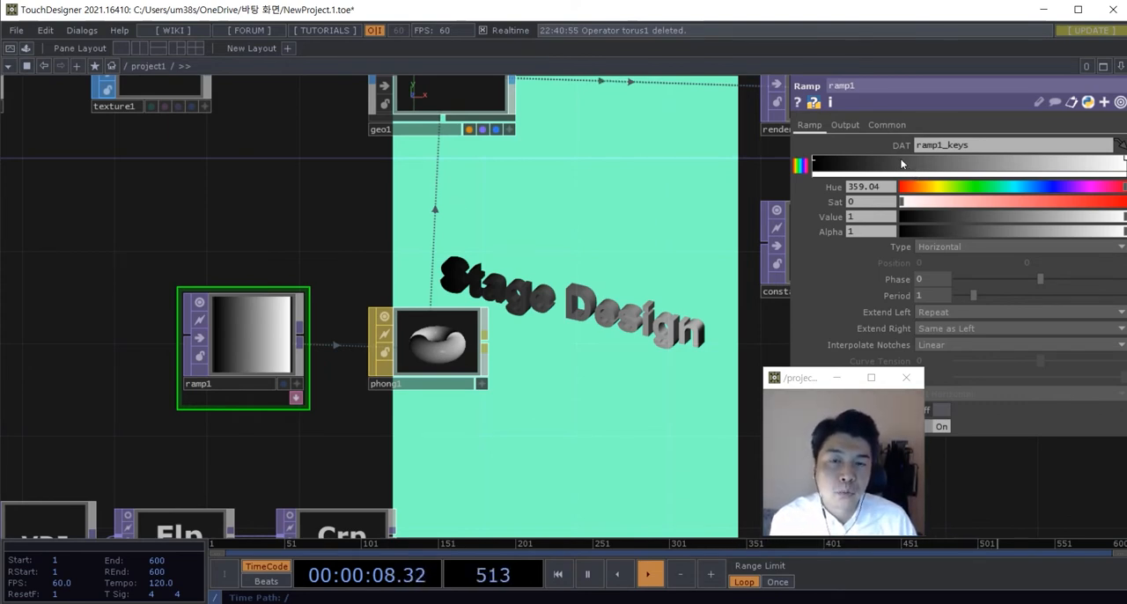
pyautogui.click(817, 166)
pyautogui.moveTo(949, 187); pyautogui.dragTo(1067, 188)
pyautogui.click(1054, 216)
# Step: Add two intermediate keys to ramp1's gradient, a blue one at about one third and a pink one at about two thirds
pyautogui.click(927, 159)
pyautogui.click(1035, 202)
pyautogui.click(1084, 218)
pyautogui.click(1040, 159)
pyautogui.click(1060, 202)
pyautogui.click(1100, 217)
# Step: Color the last key of ramp1's gradient yellow with Hue 66, Sat 0.616 and Value 0.798
pyautogui.click(1123, 163)
pyautogui.click(1090, 187)
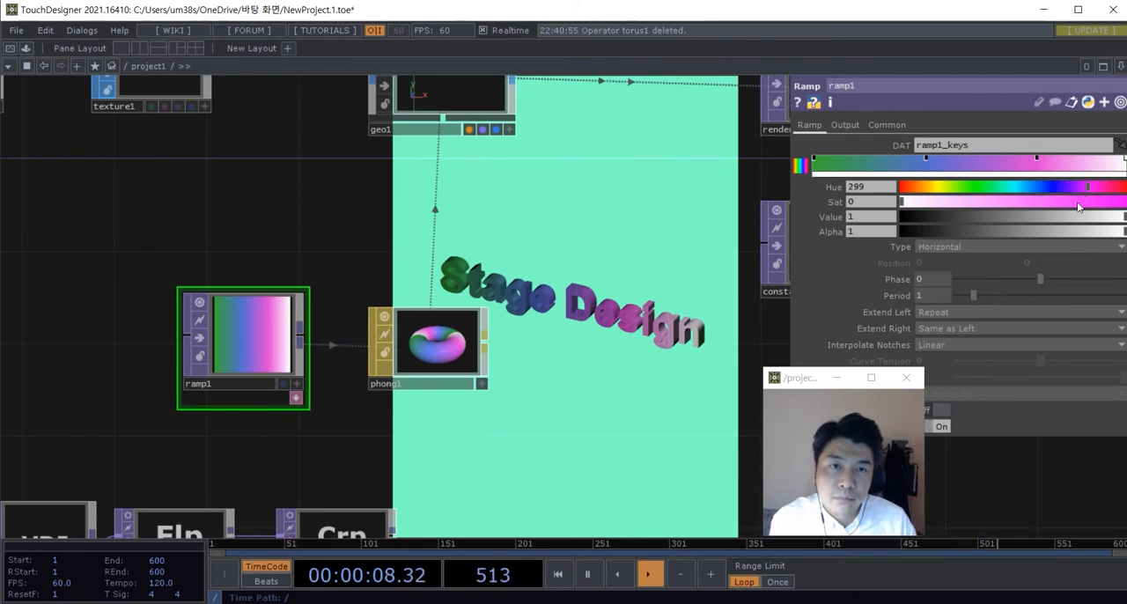
pyautogui.click(1040, 201)
pyautogui.click(1081, 217)
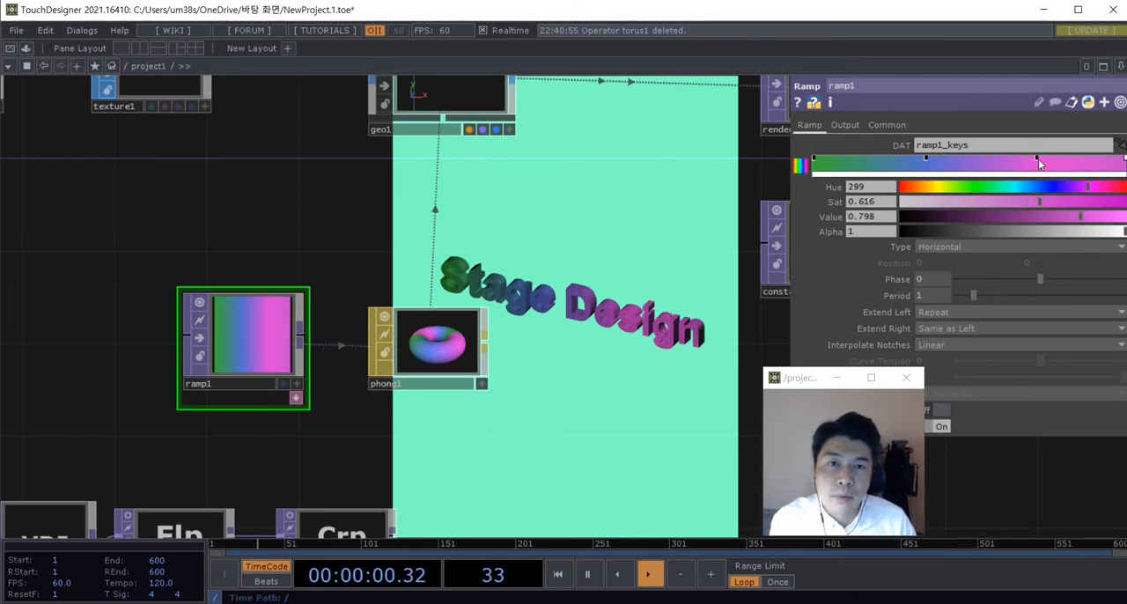
pyautogui.moveTo(1041, 187); pyautogui.dragTo(942, 187)
# Step: Move the floating webcam viewer window off ramp1's parameters
pyautogui.moveTo(664, 393); pyautogui.dragTo(591, 355)
pyautogui.scroll(-3, 588, 396)
pyautogui.scroll(3, 557, 382)
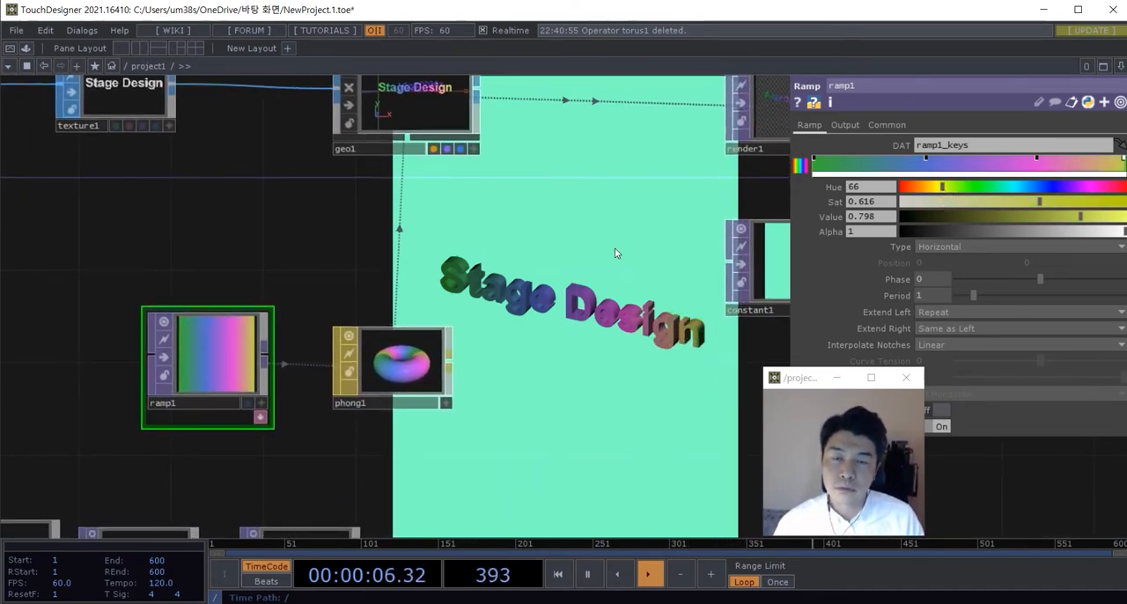
pyautogui.scroll(-3, 599, 260)
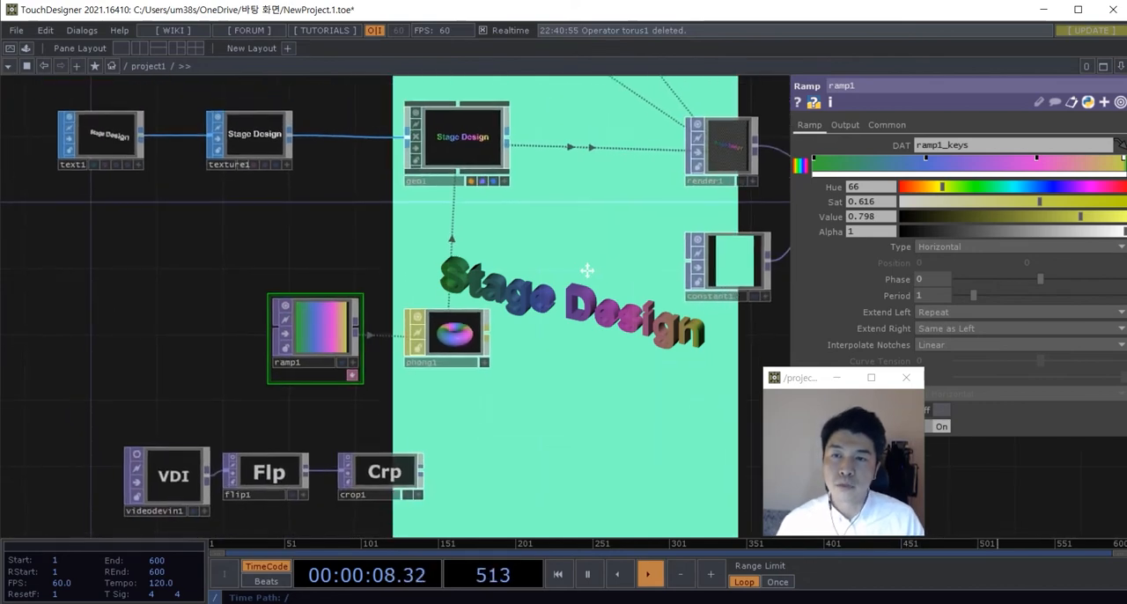
pyautogui.scroll(3, 529, 308)
pyautogui.moveTo(685, 386); pyautogui.dragTo(657, 366)
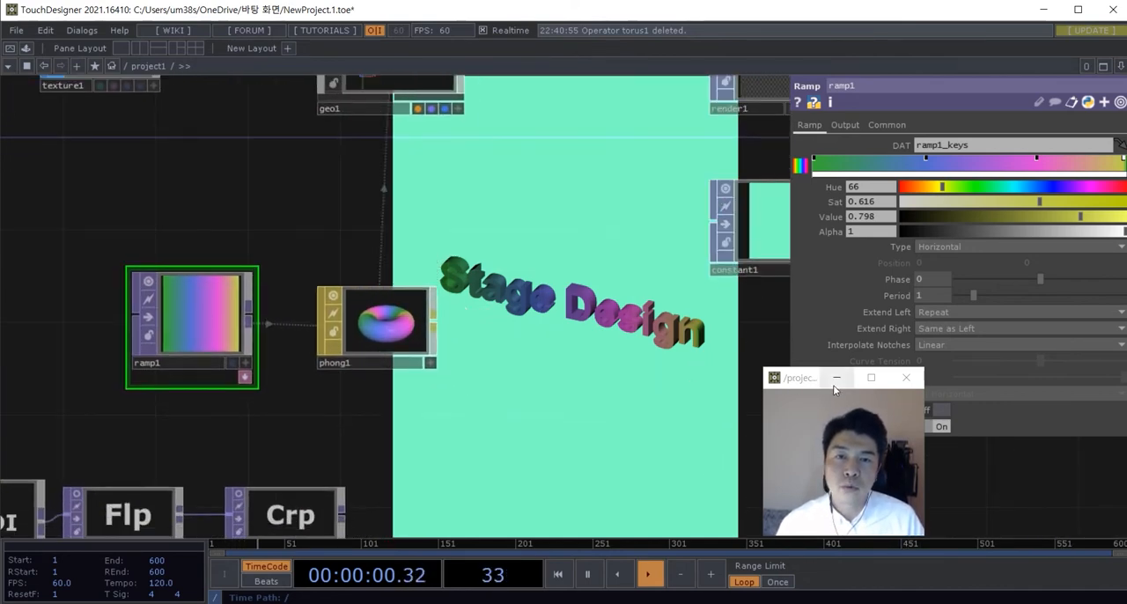
pyautogui.click(812, 384)
pyautogui.moveTo(797, 383); pyautogui.dragTo(645, 407)
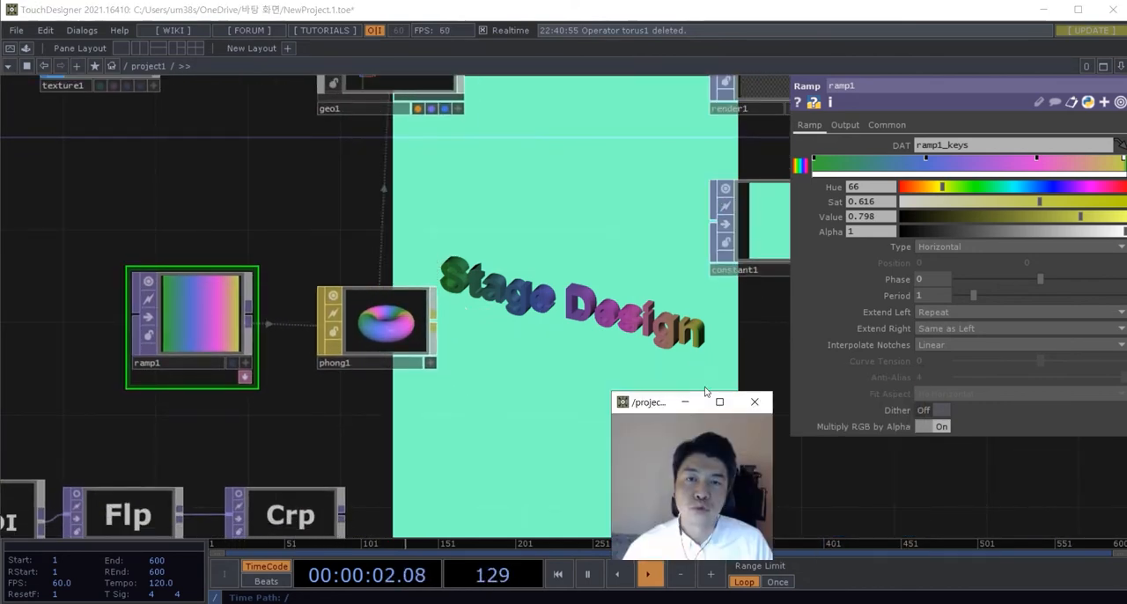
# Step: Animate ramp1's Phase with the expression absTime.seconds * 0.1
pyautogui.click(897, 279)
pyautogui.click(879, 295)
pyautogui.write('a')
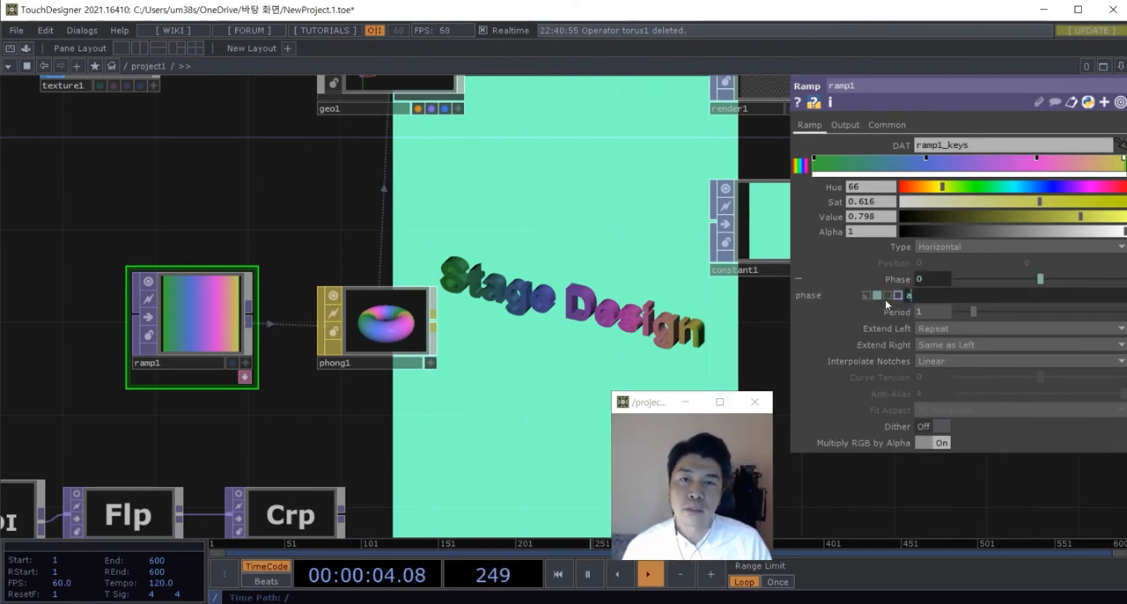
pyautogui.write('bsTim')
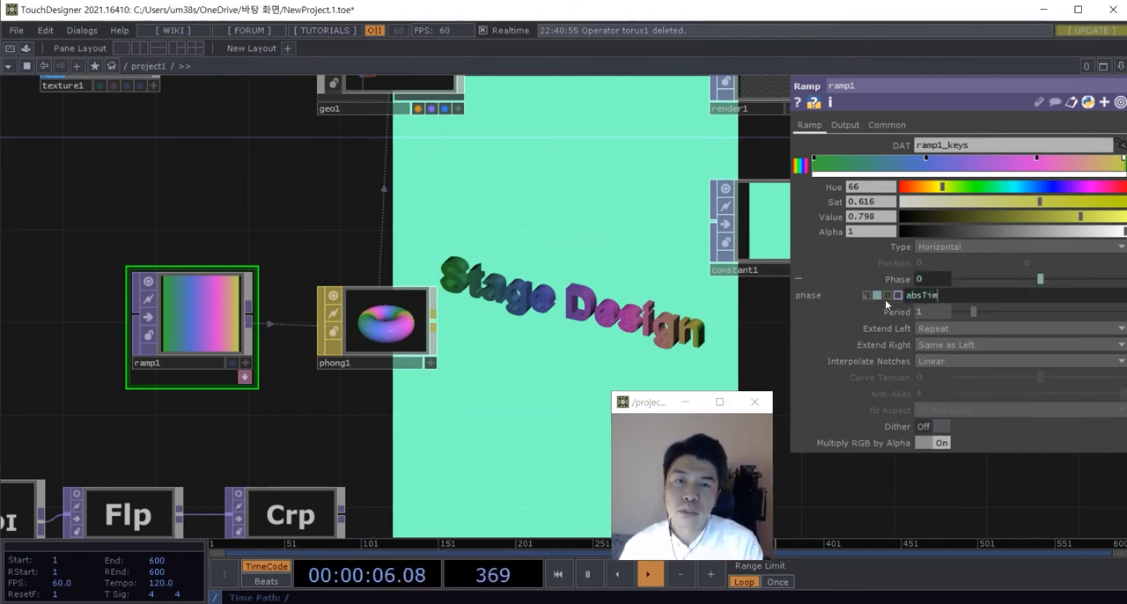
pyautogui.write('e.s')
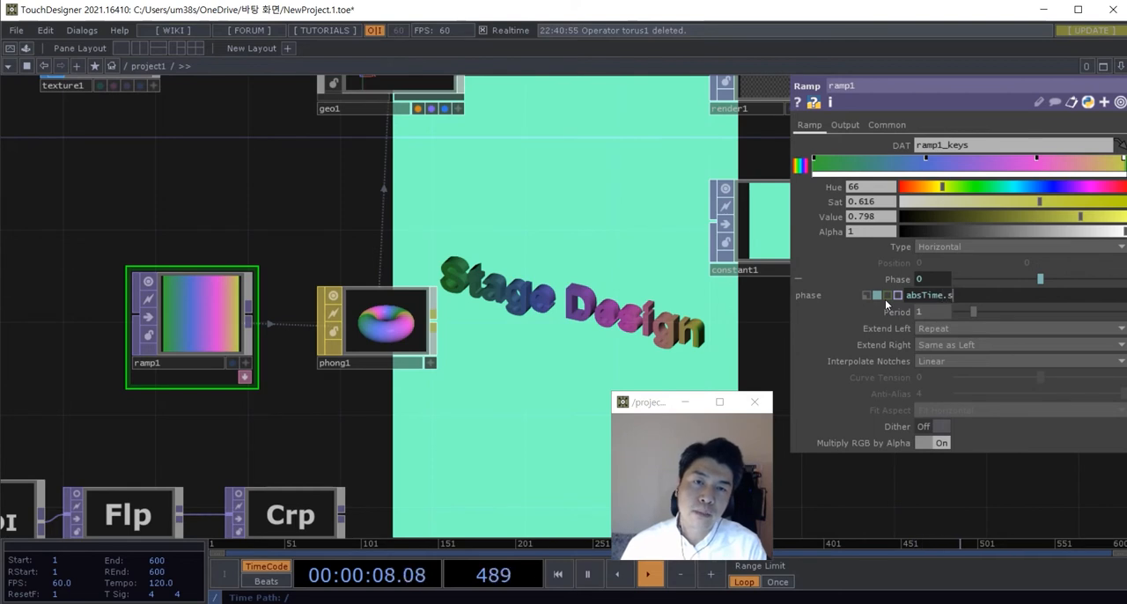
pyautogui.write('ecnds')
pyautogui.press('BackSpace')
pyautogui.press('BackSpace')
pyautogui.press('BackSpace')
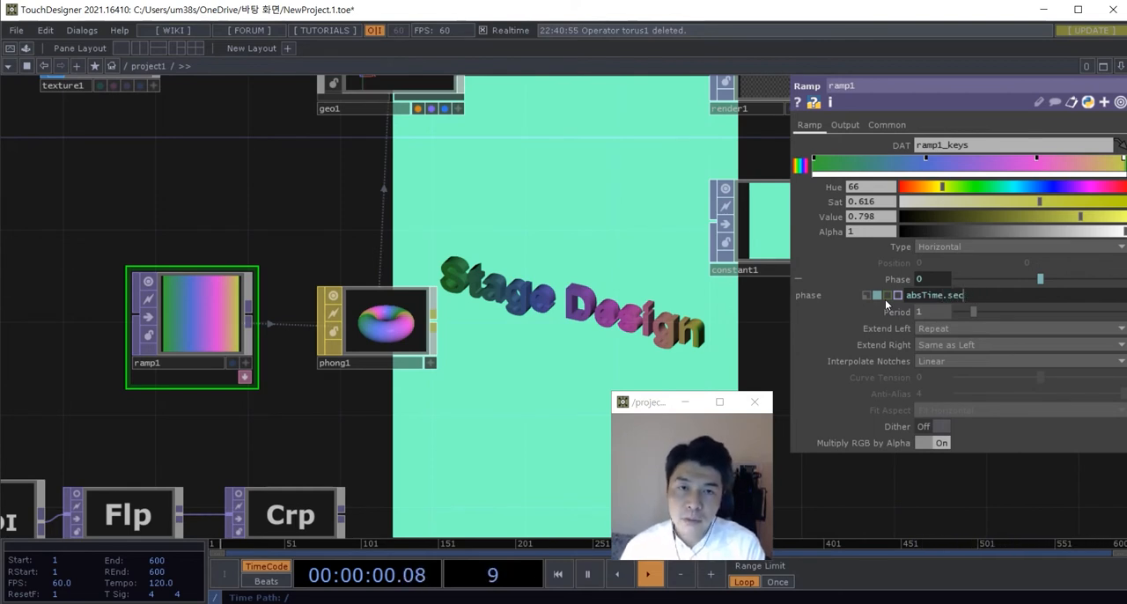
pyautogui.write('pond')
pyautogui.press('BackSpace')
pyautogui.press('BackSpace')
pyautogui.press('BackSpace')
pyautogui.press('BackSpace')
pyautogui.write('ond')
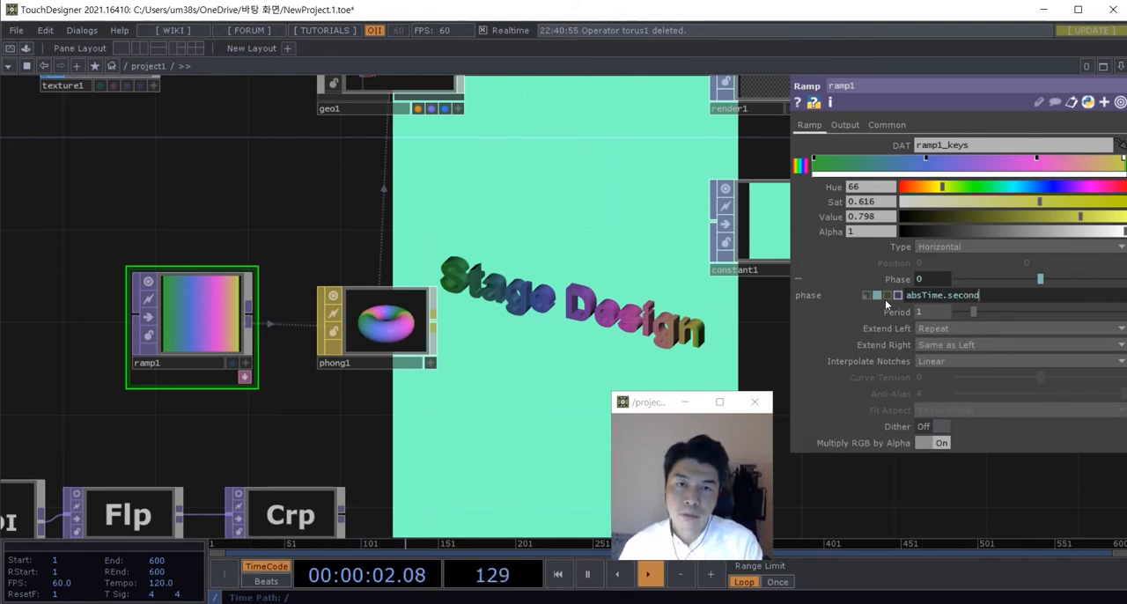
pyautogui.write('s * 0.1')
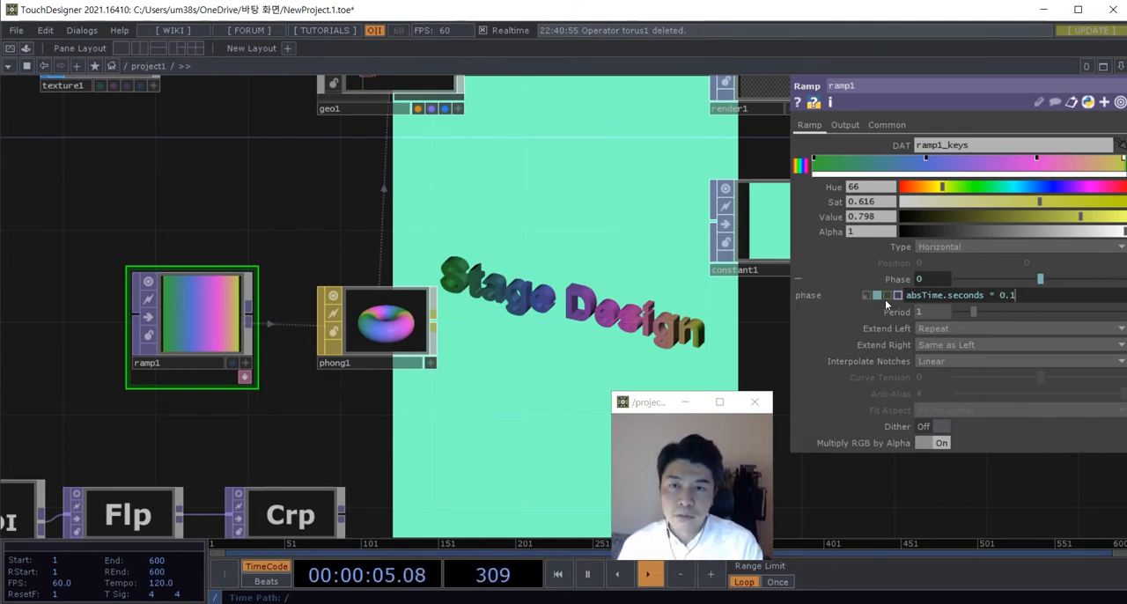
pyautogui.press('Return')
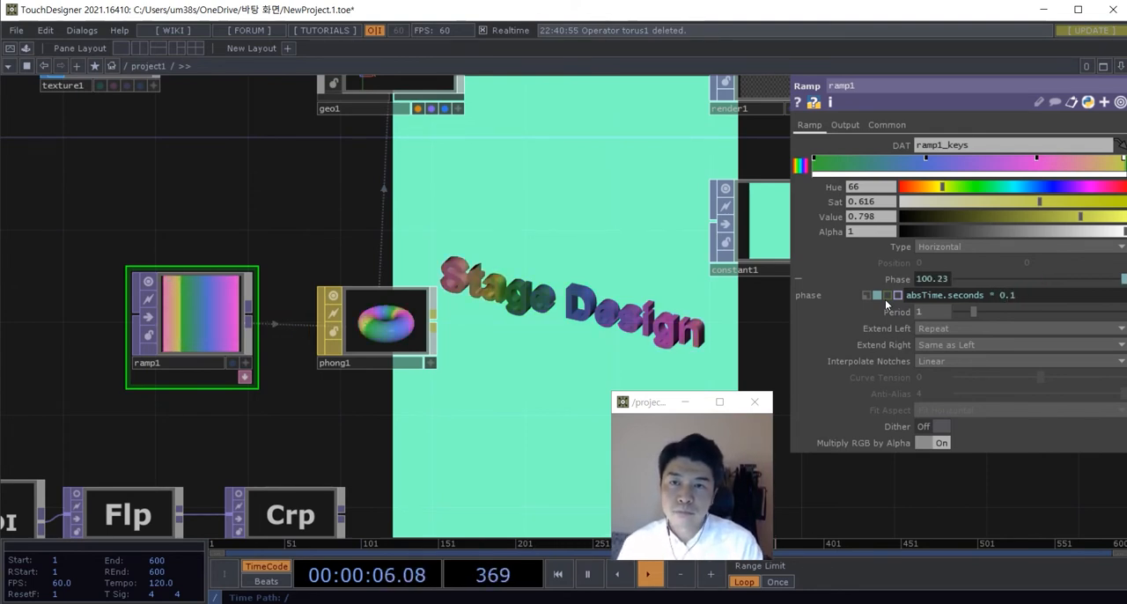
# Step: Examine the moving gradient on the rendered text and the overall node network
pyautogui.moveTo(685, 338); pyautogui.dragTo(656, 337)
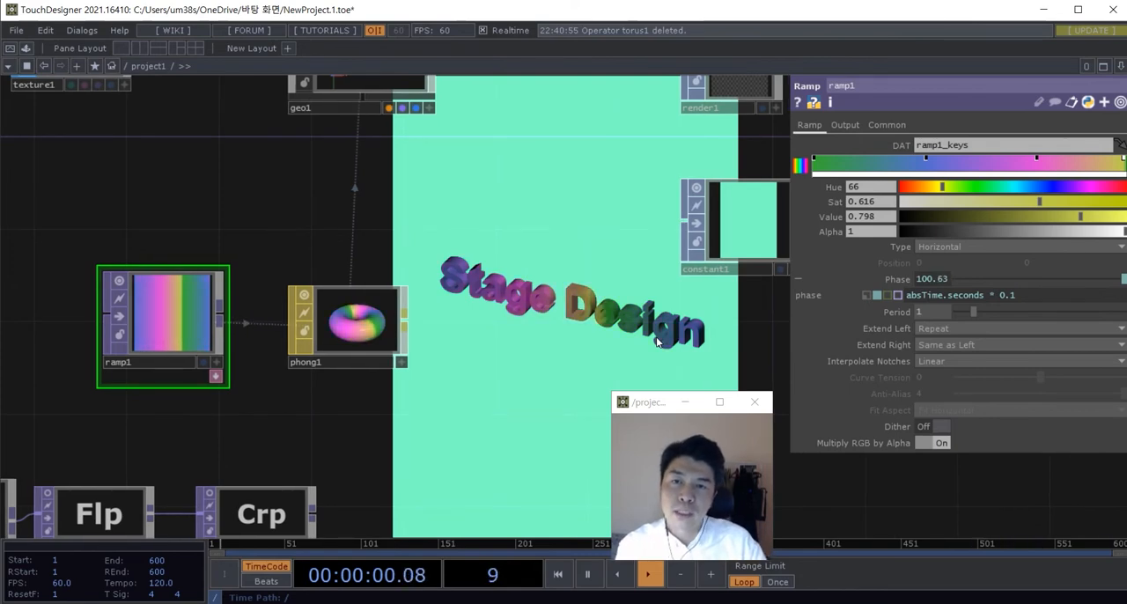
pyautogui.scroll(-2, 656, 337)
pyautogui.scroll(-3, 627, 345)
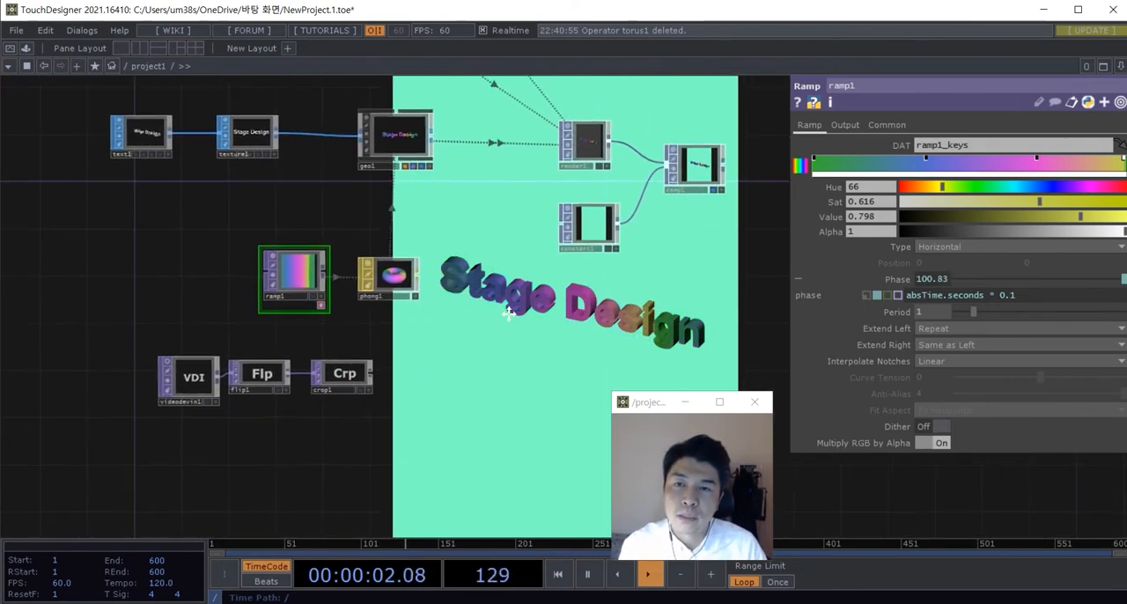
pyautogui.scroll(-2, 531, 345)
pyautogui.moveTo(531, 365); pyautogui.dragTo(535, 394)
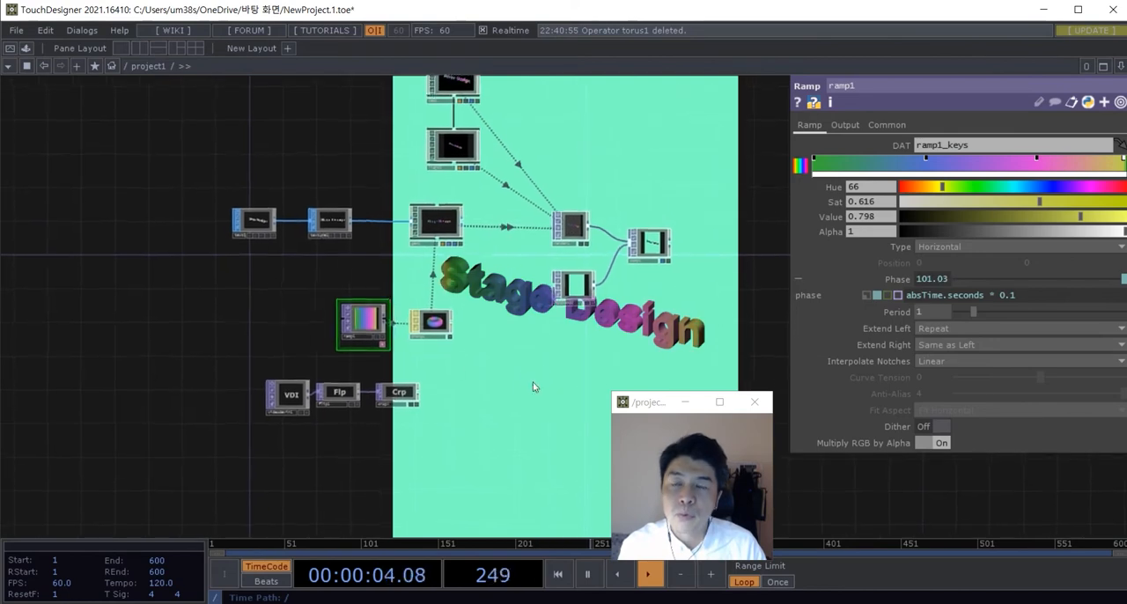
pyautogui.scroll(4, 505, 355)
pyautogui.scroll(-2, 506, 356)
pyautogui.moveTo(528, 354); pyautogui.dragTo(524, 377)
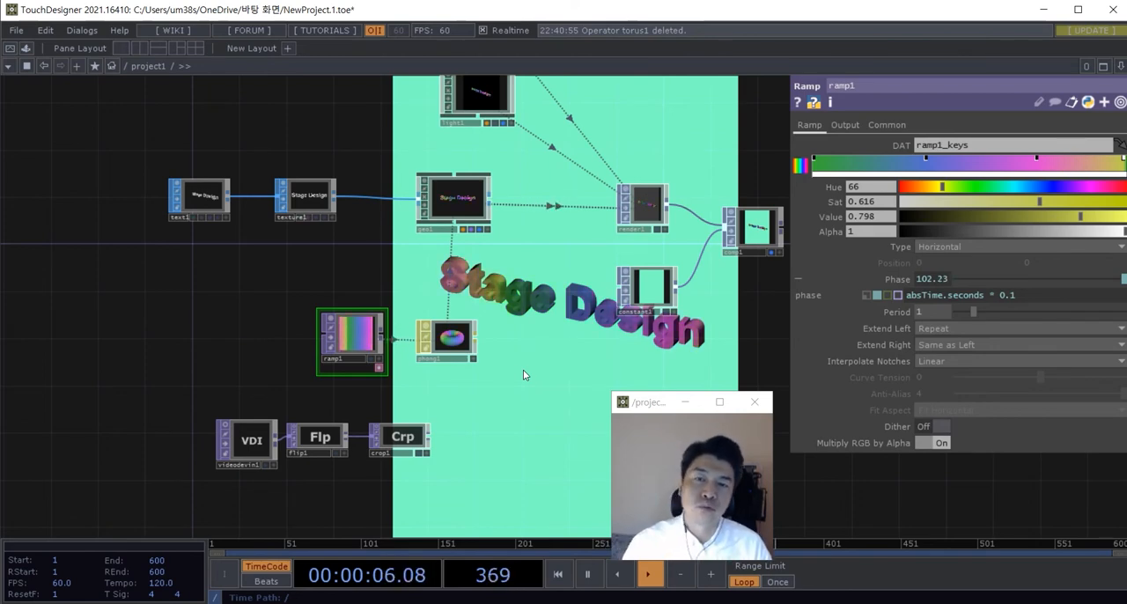
# Step: Open the Palette browser of ready-made components
pyautogui.scroll(-6, 523, 375)
pyautogui.scroll(3, 371, 261)
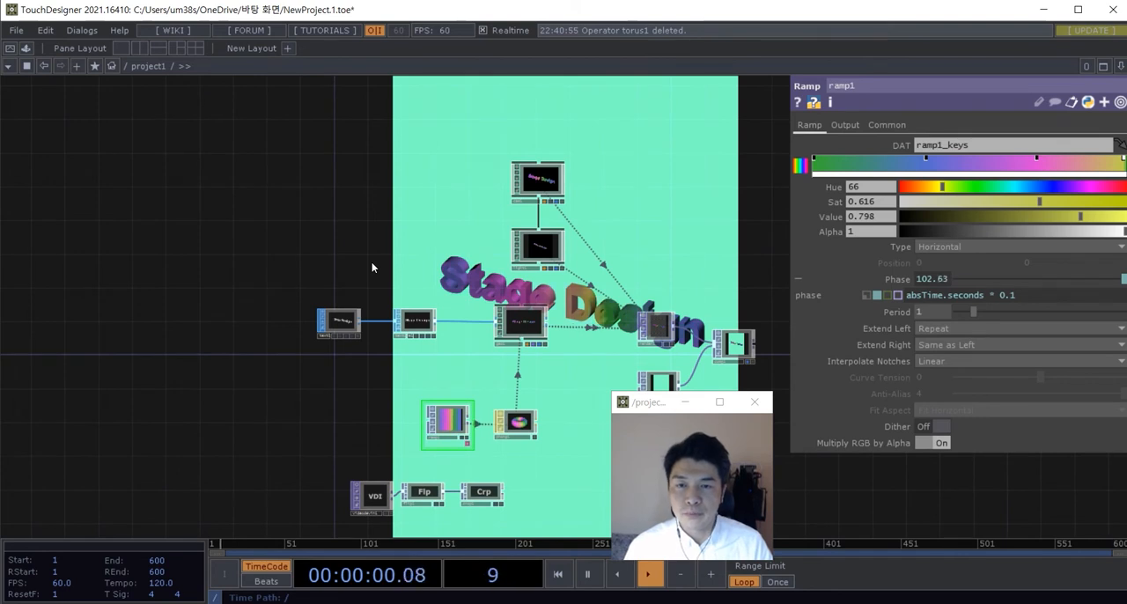
pyautogui.moveTo(370, 260); pyautogui.dragTo(381, 253)
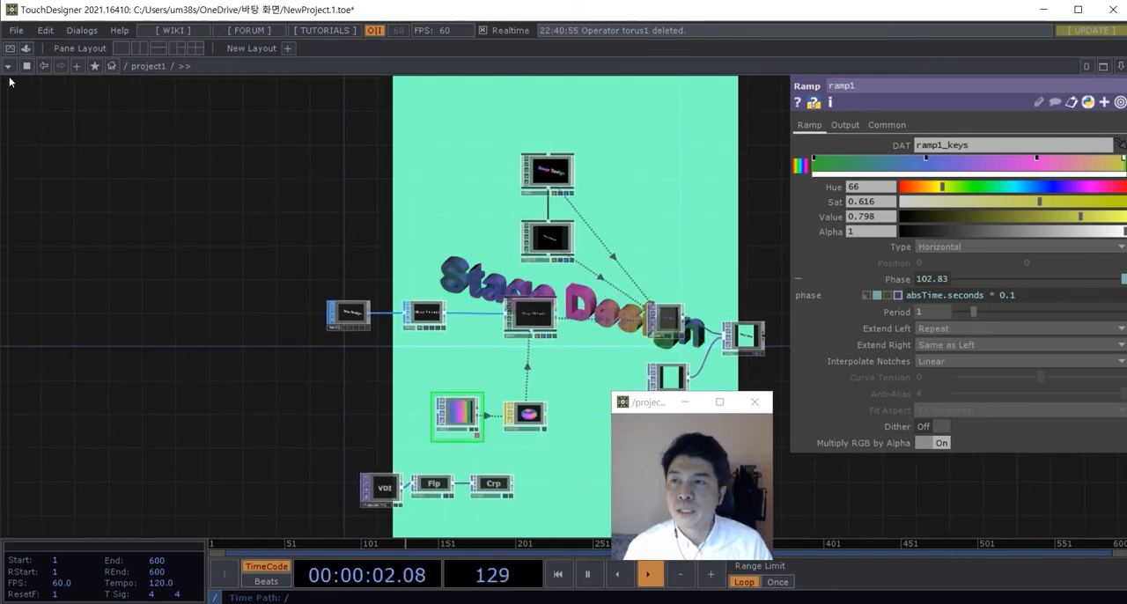
pyautogui.click(30, 50)
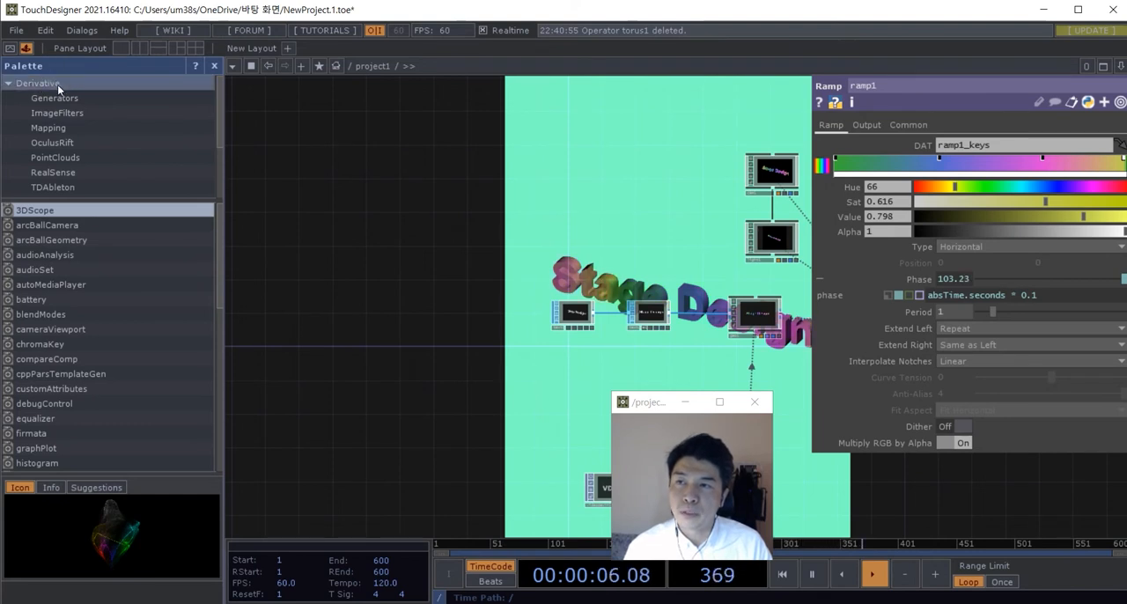
# Step: Add the audioAnalysis component from the Palette's Tools to an empty area of the network and close the Palette
pyautogui.scroll(-2, 62, 95)
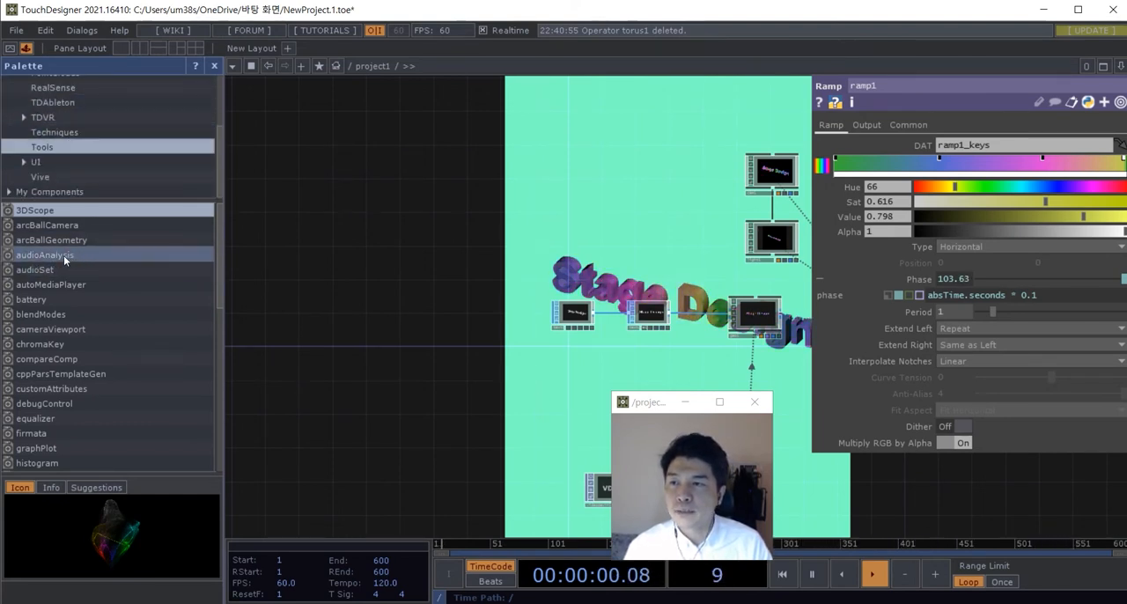
pyautogui.moveTo(63, 255); pyautogui.dragTo(399, 294)
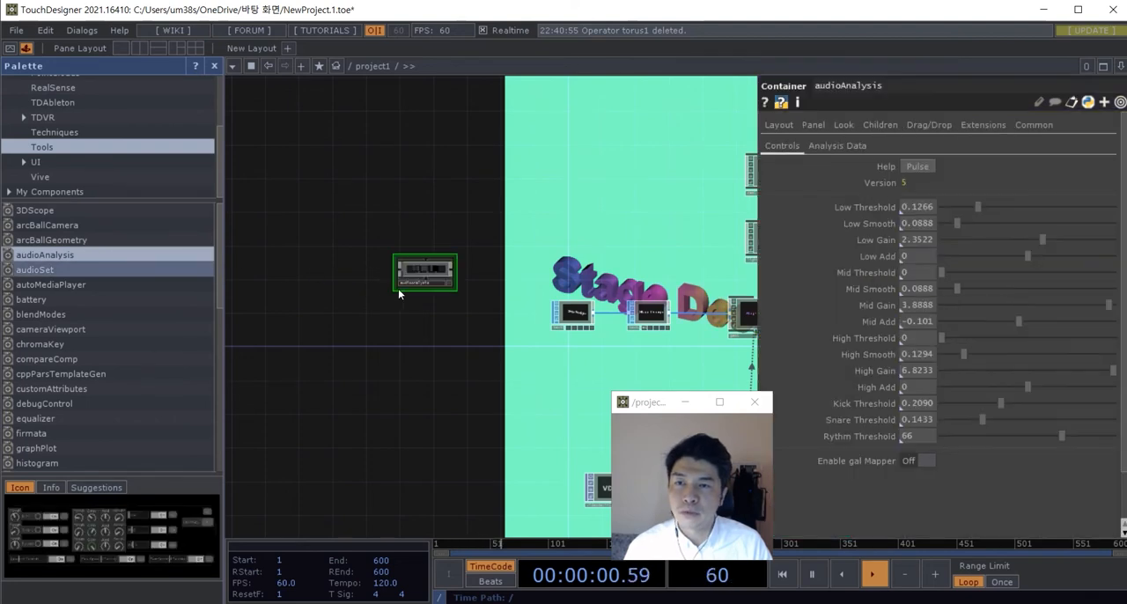
pyautogui.click(214, 66)
pyautogui.press('h')
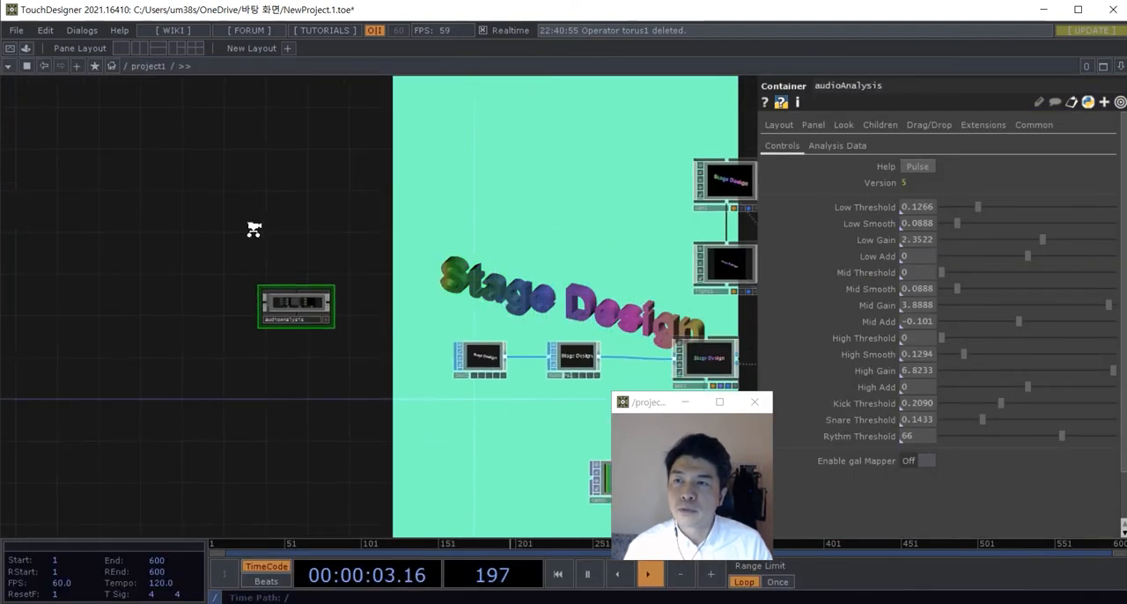
# Step: Create an Audio Device In CHOP just above the audioAnalysis component
pyautogui.press('Tab')
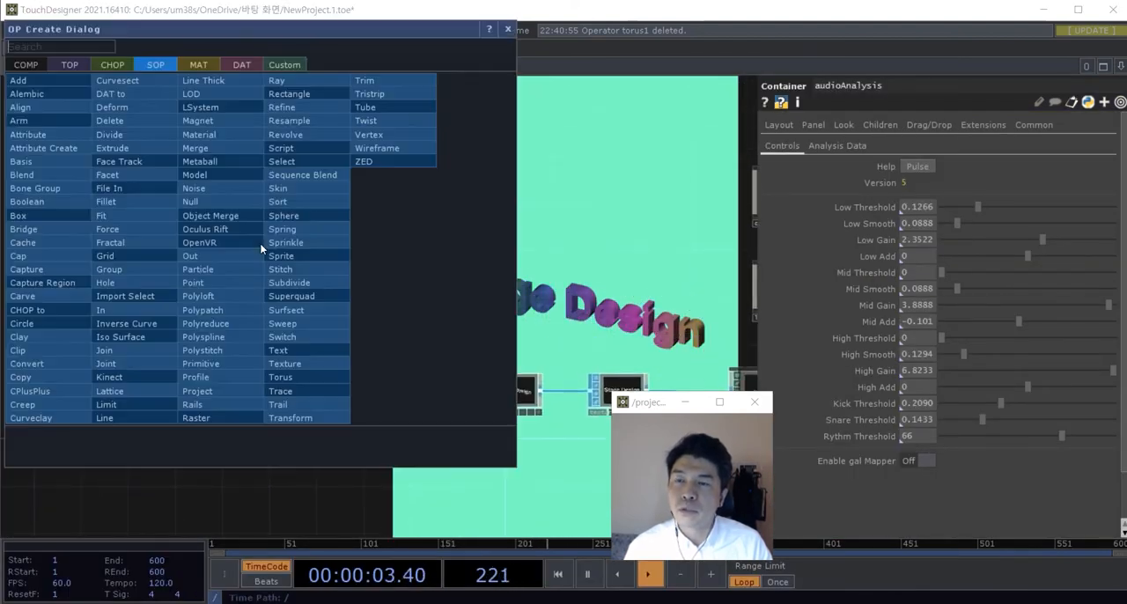
pyautogui.click(110, 67)
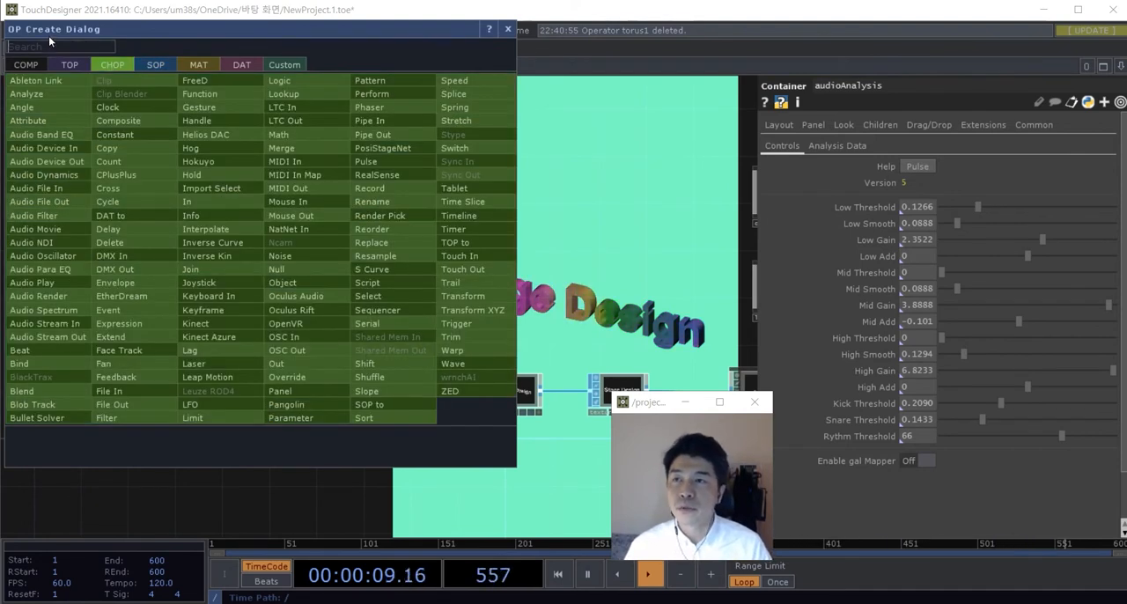
pyautogui.write('au')
pyautogui.press('BackSpace')
pyautogui.press('BackSpace')
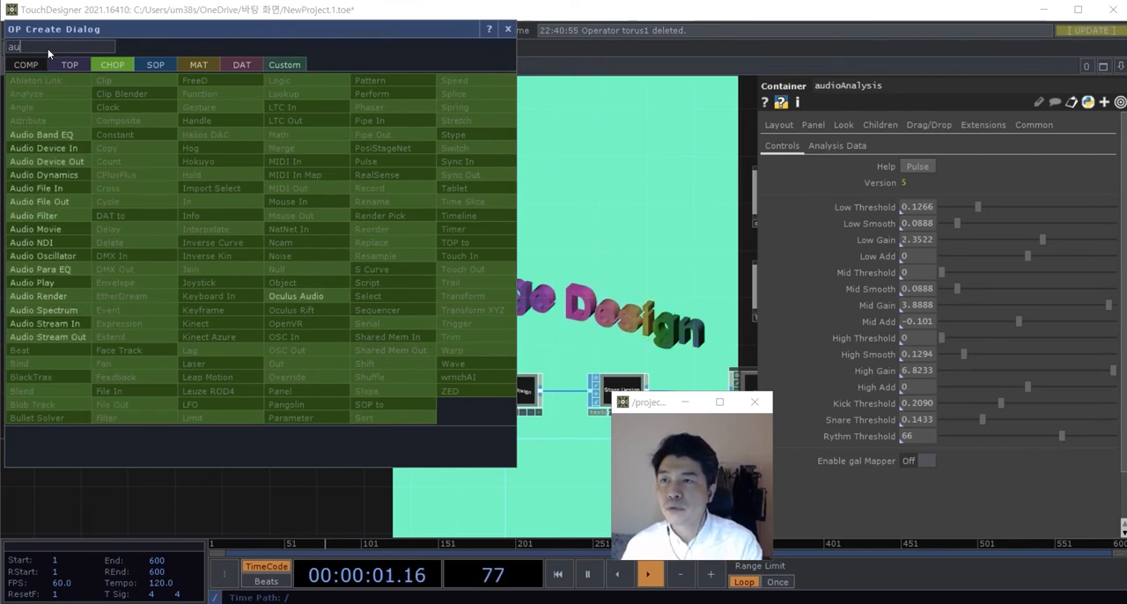
pyautogui.click(49, 149)
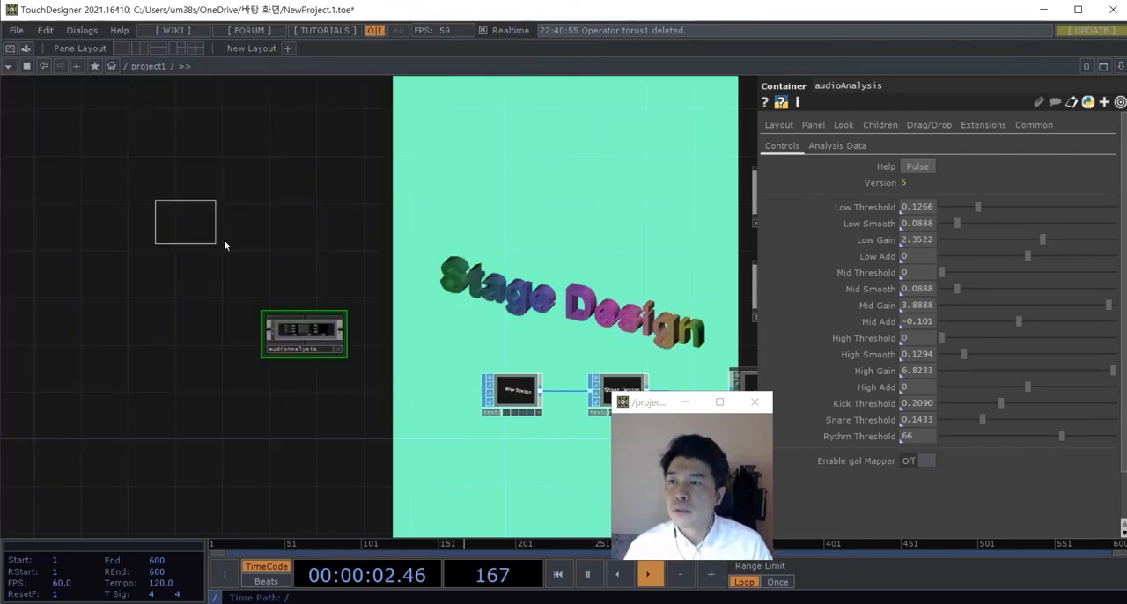
pyautogui.click(295, 287)
pyautogui.scroll(5, 296, 282)
pyautogui.scroll(-2, 313, 218)
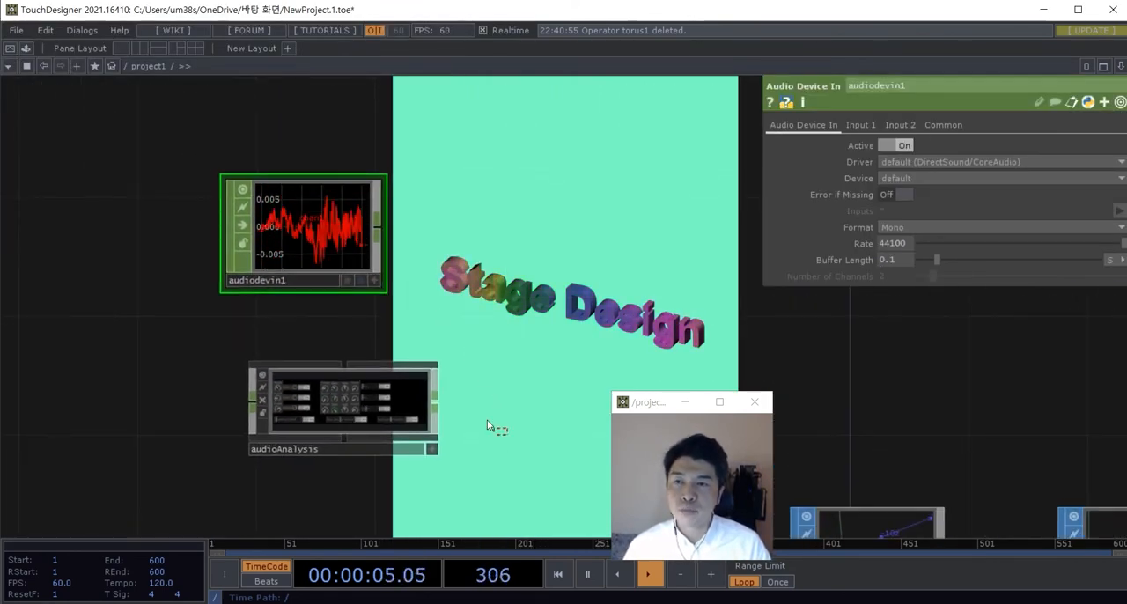
# Step: Examine the live waveform of the Audio Device In CHOP beside the audioAnalysis component
pyautogui.moveTo(488, 426); pyautogui.dragTo(339, 246, button='right')
pyautogui.moveTo(345, 244); pyautogui.dragTo(263, 252)
pyautogui.click(395, 266)
pyautogui.scroll(-3, 401, 273)
pyautogui.moveTo(404, 298); pyautogui.dragTo(461, 304)
pyautogui.moveTo(376, 371); pyautogui.dragTo(356, 371)
pyautogui.scroll(3, 418, 272)
pyautogui.moveTo(459, 277); pyautogui.dragTo(430, 291)
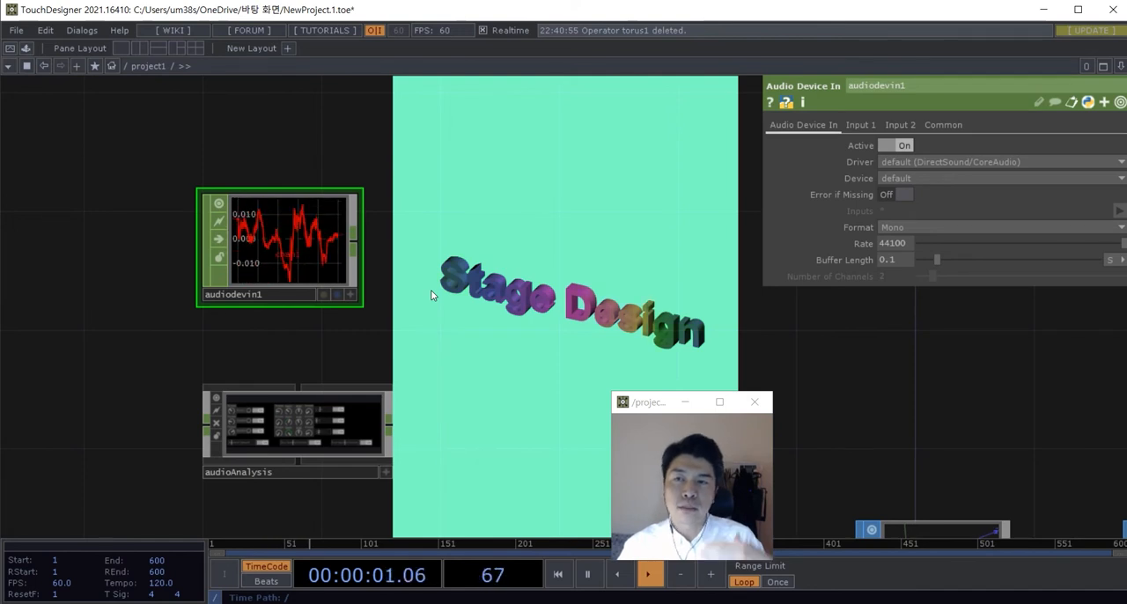
pyautogui.moveTo(440, 290); pyautogui.dragTo(515, 263)
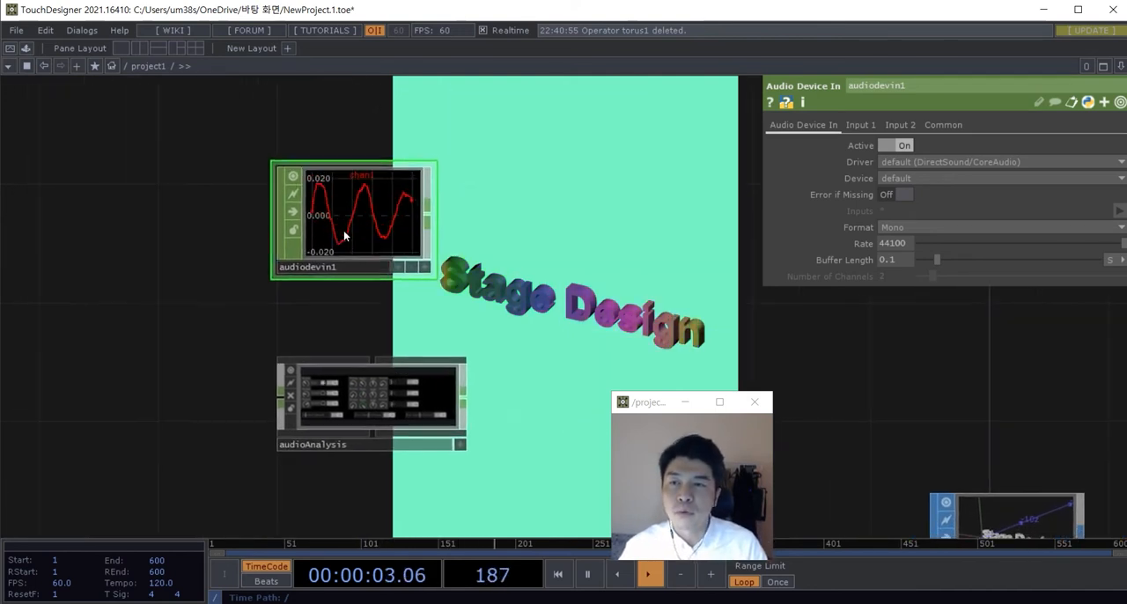
# Step: Place audiodevin1 beside audioAnalysis and wire its output into the audioAnalysis input
pyautogui.moveTo(344, 233); pyautogui.dragTo(82, 323)
pyautogui.moveTo(167, 332); pyautogui.dragTo(276, 395)
pyautogui.moveTo(122, 353); pyautogui.dragTo(181, 413)
pyautogui.scroll(3, 331, 352)
pyautogui.scroll(-3, 368, 340)
pyautogui.moveTo(407, 484); pyautogui.dragTo(208, 401)
pyautogui.moveTo(385, 390); pyautogui.dragTo(325, 391)
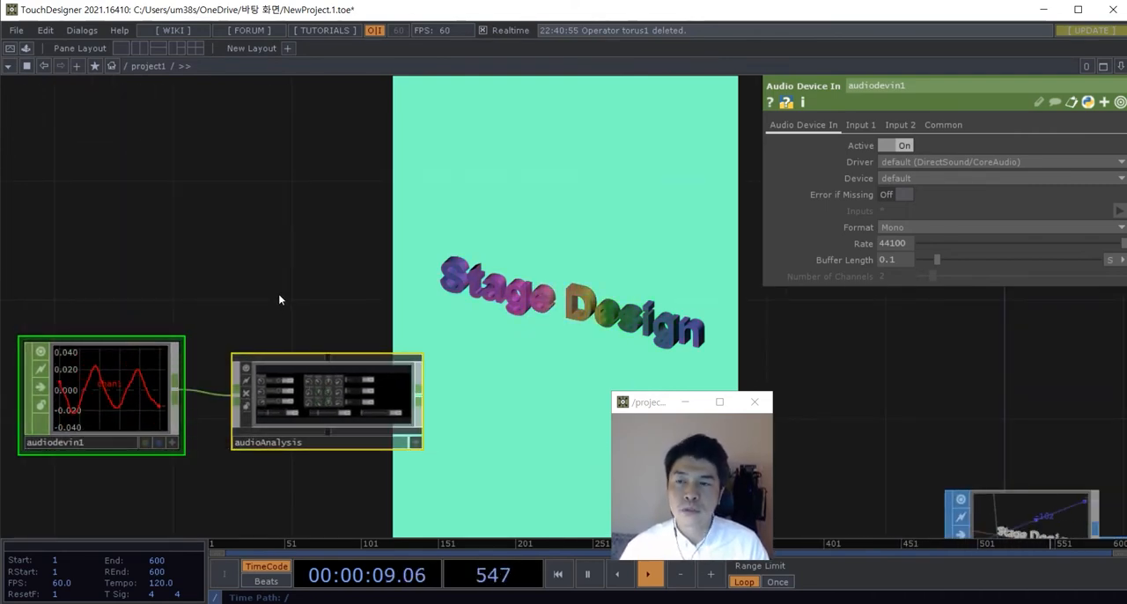
# Step: Examine the threshold, gain, add and smooth controls for the Low, Mid and High bands in audioAnalysis
pyautogui.moveTo(279, 298); pyautogui.dragTo(323, 239)
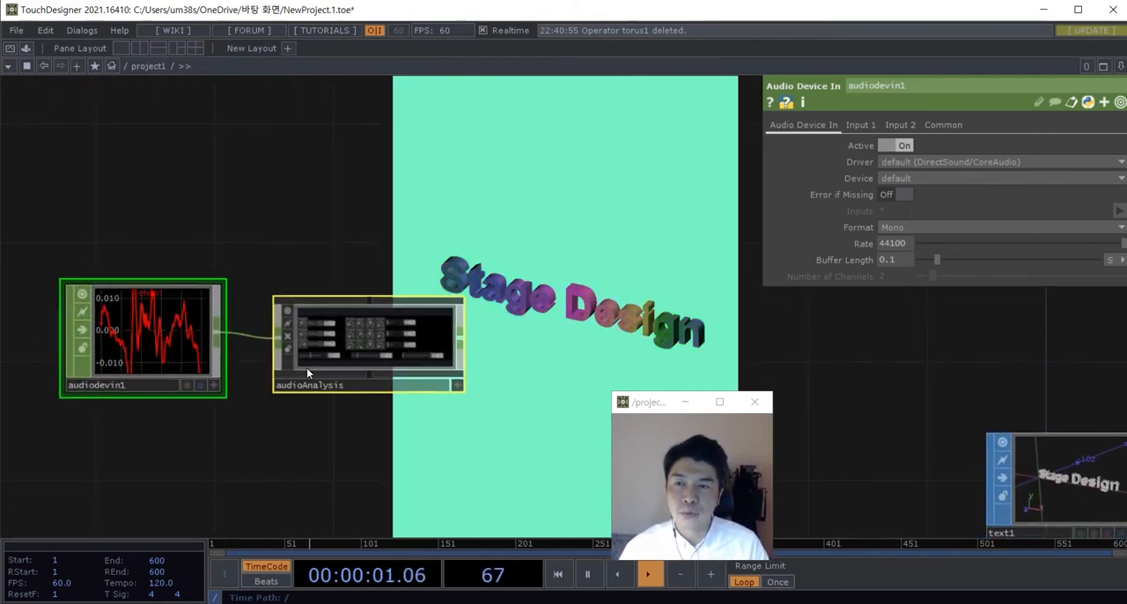
pyautogui.scroll(3, 306, 367)
pyautogui.scroll(-2, 382, 266)
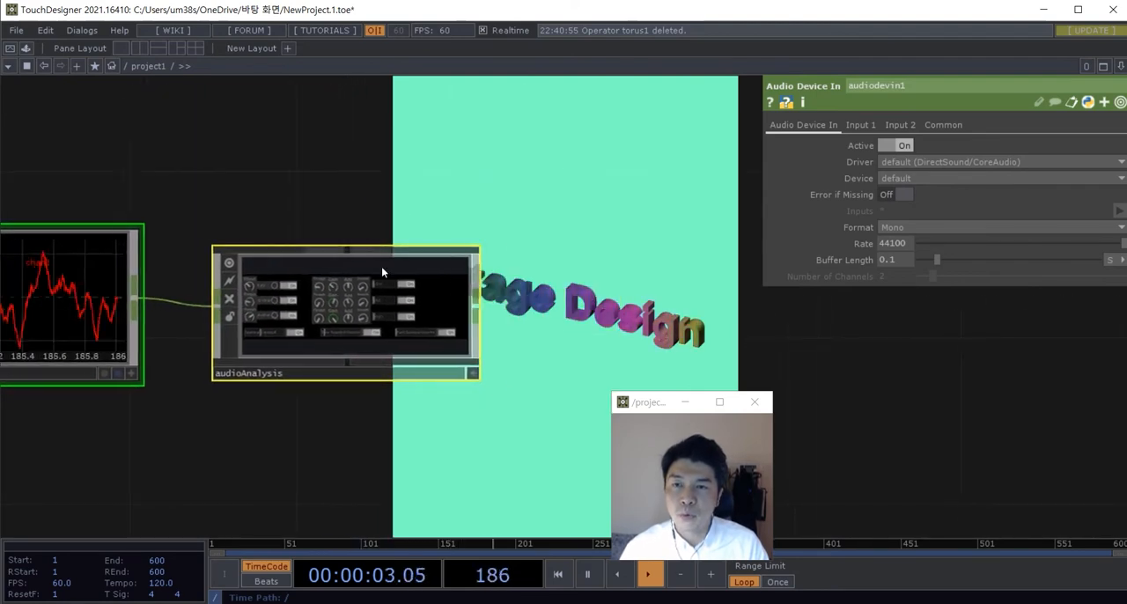
pyautogui.scroll(5, 382, 266)
pyautogui.scroll(-3, 369, 365)
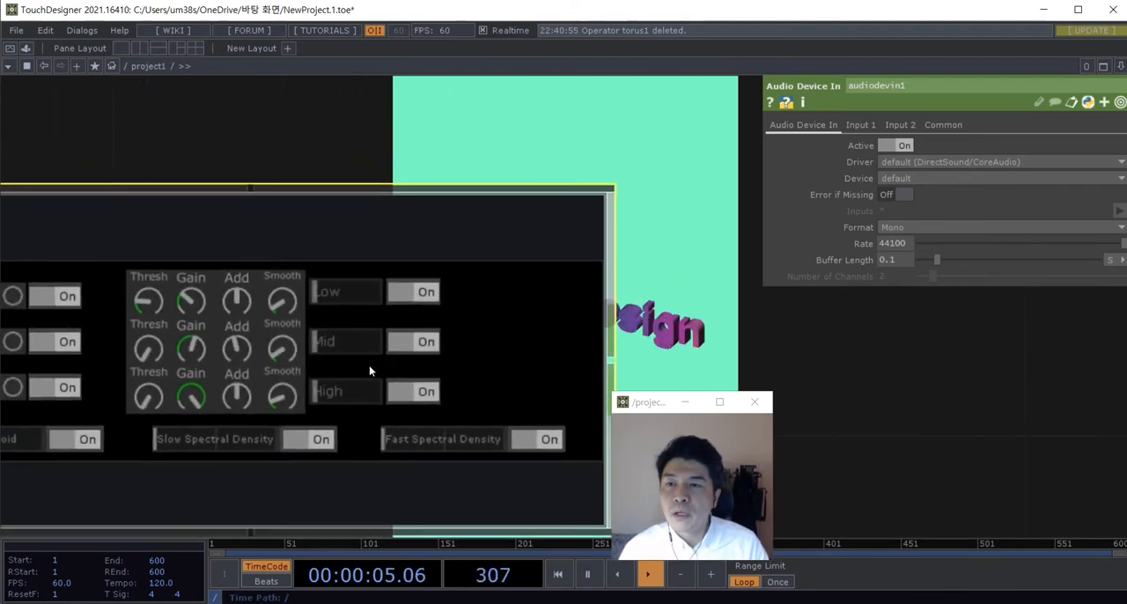
pyautogui.scroll(-2, 356, 353)
pyautogui.scroll(-4, 355, 353)
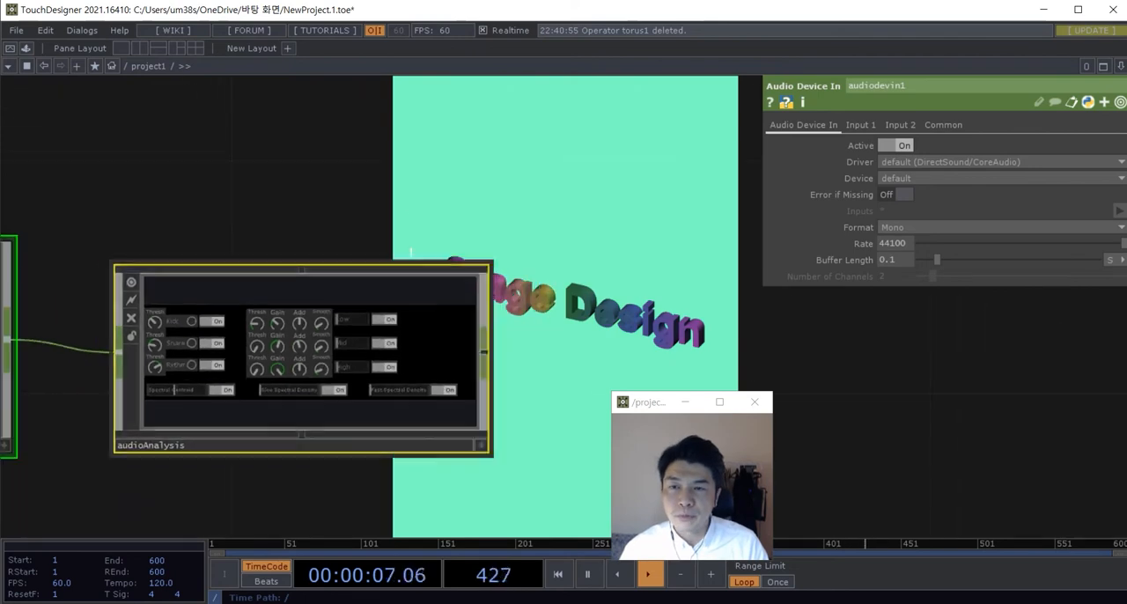
# Step: Create a Select CHOP after audioAnalysis and feed it the component's output
pyautogui.press('Tab')
pyautogui.write('se')
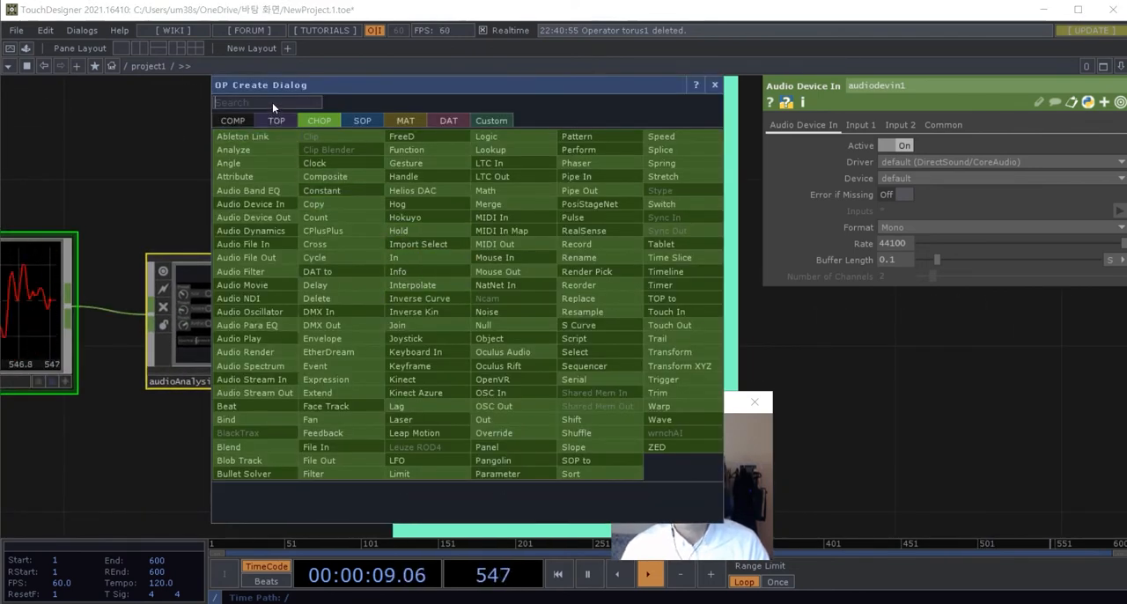
pyautogui.click(581, 352)
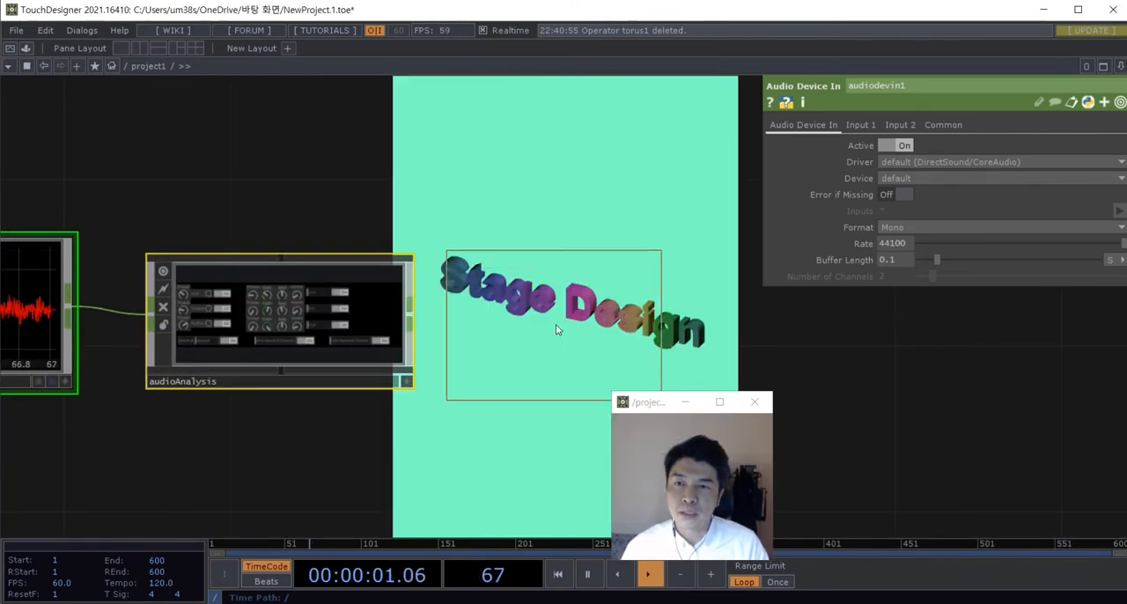
pyautogui.click(588, 315)
pyautogui.moveTo(414, 322); pyautogui.dragTo(628, 298)
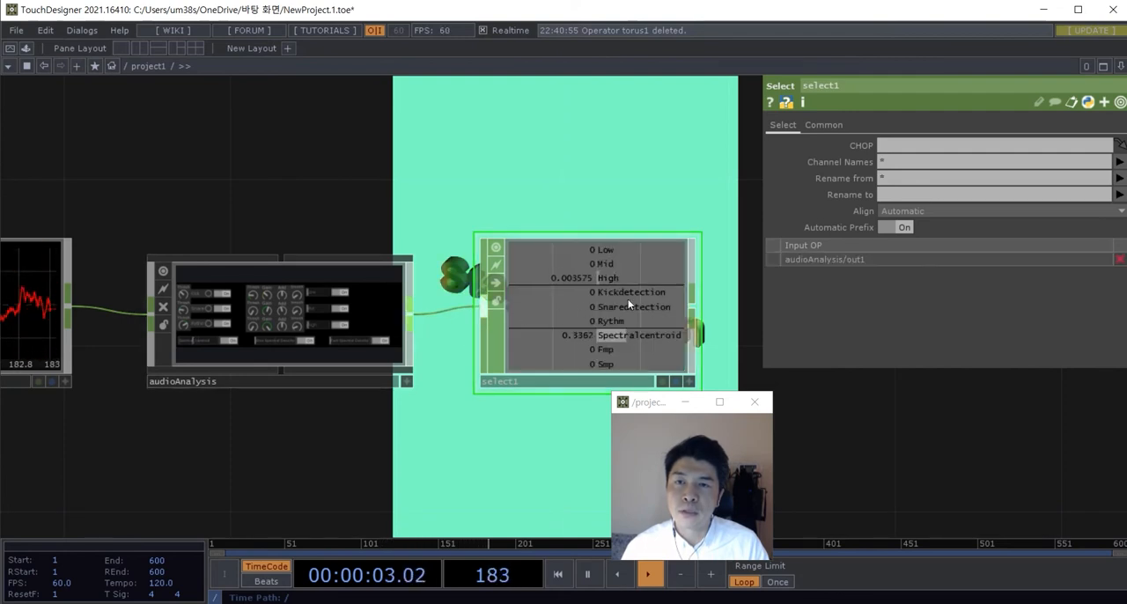
# Step: Set select1's Channel Names to High so that only the high-frequency channel is passed on
pyautogui.click(1118, 161)
pyautogui.click(1101, 214)
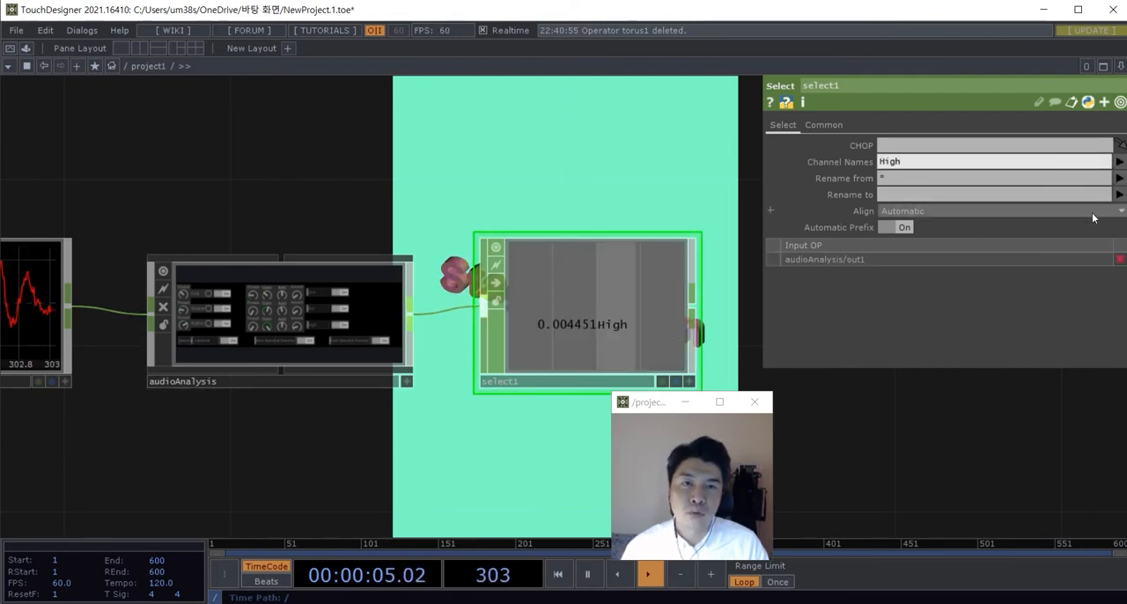
pyautogui.scroll(-5, 558, 322)
pyautogui.moveTo(530, 314); pyautogui.dragTo(403, 313)
pyautogui.scroll(3, 533, 355)
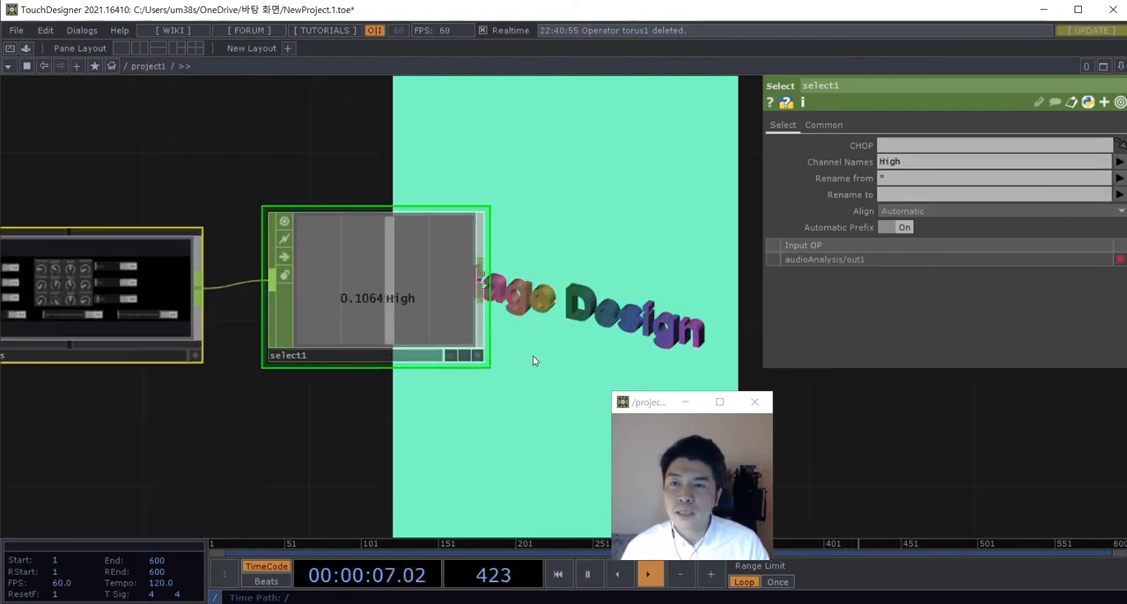
pyautogui.scroll(3, 546, 327)
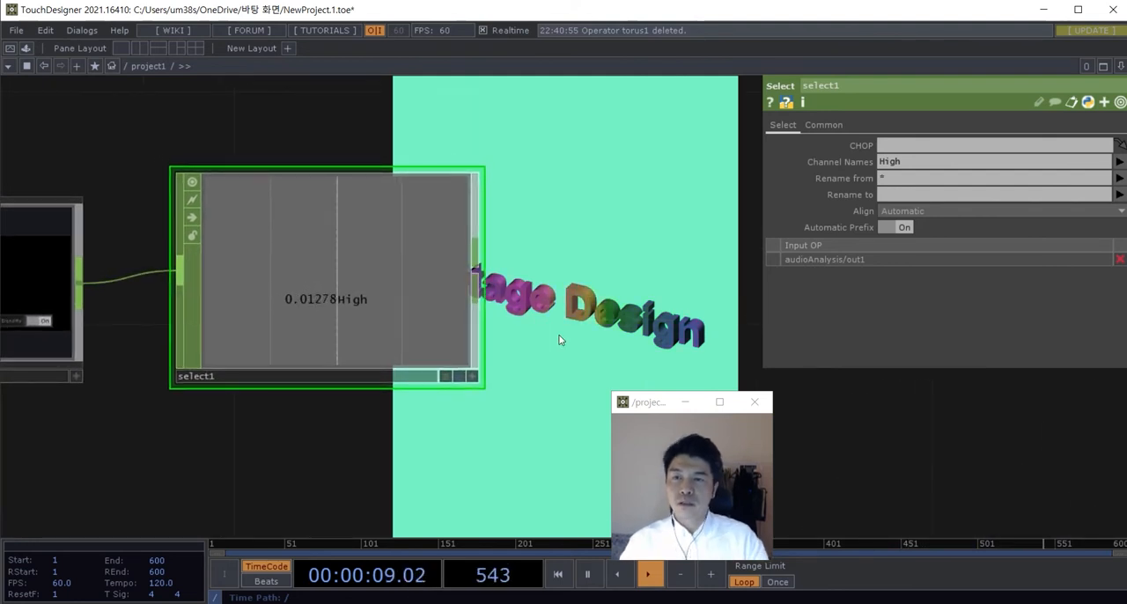
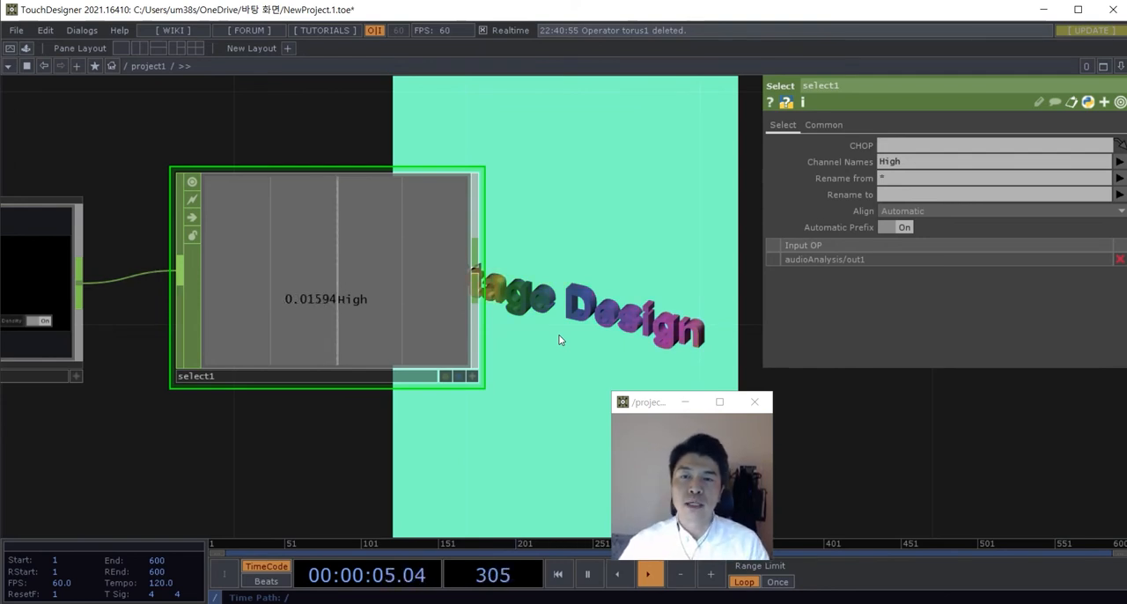
# Step: Try larger Extrude Depth values on text1, ending at 1.09
pyautogui.scroll(-4, 561, 340)
pyautogui.moveTo(599, 271); pyautogui.dragTo(395, 257)
pyautogui.scroll(-2, 391, 256)
pyautogui.moveTo(483, 275); pyautogui.dragTo(307, 278)
pyautogui.scroll(5, 406, 362)
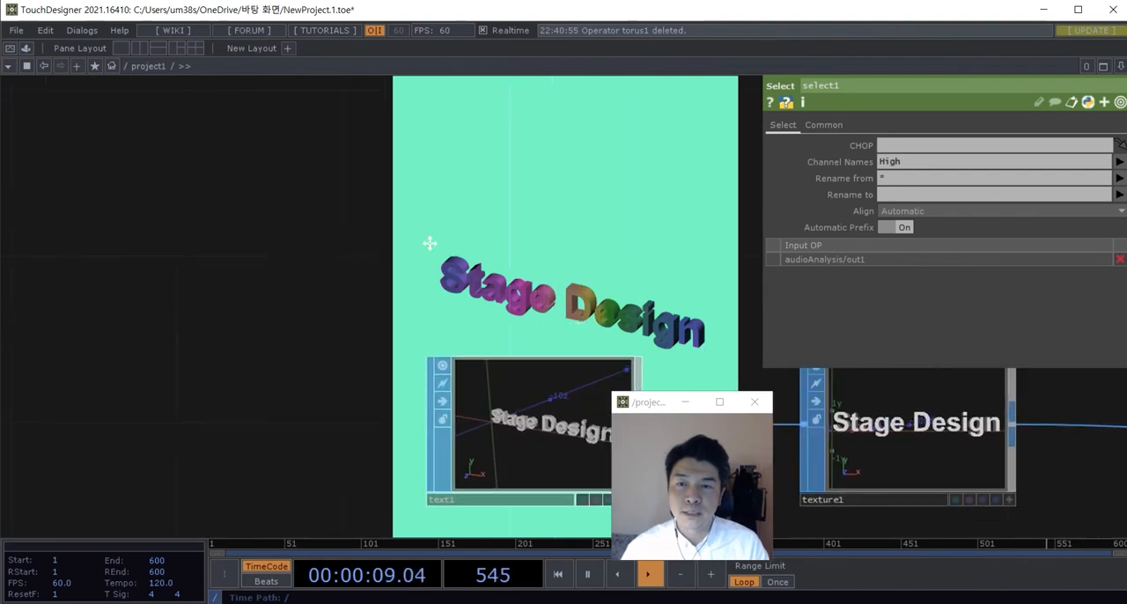
pyautogui.click(379, 379)
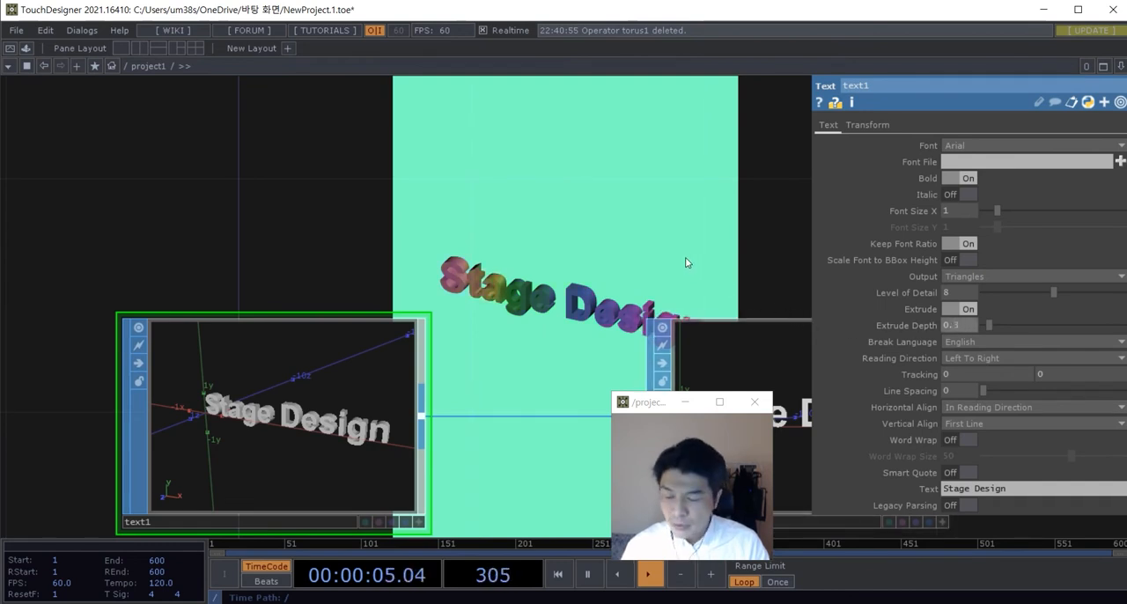
pyautogui.moveTo(989, 325); pyautogui.dragTo(1002, 345)
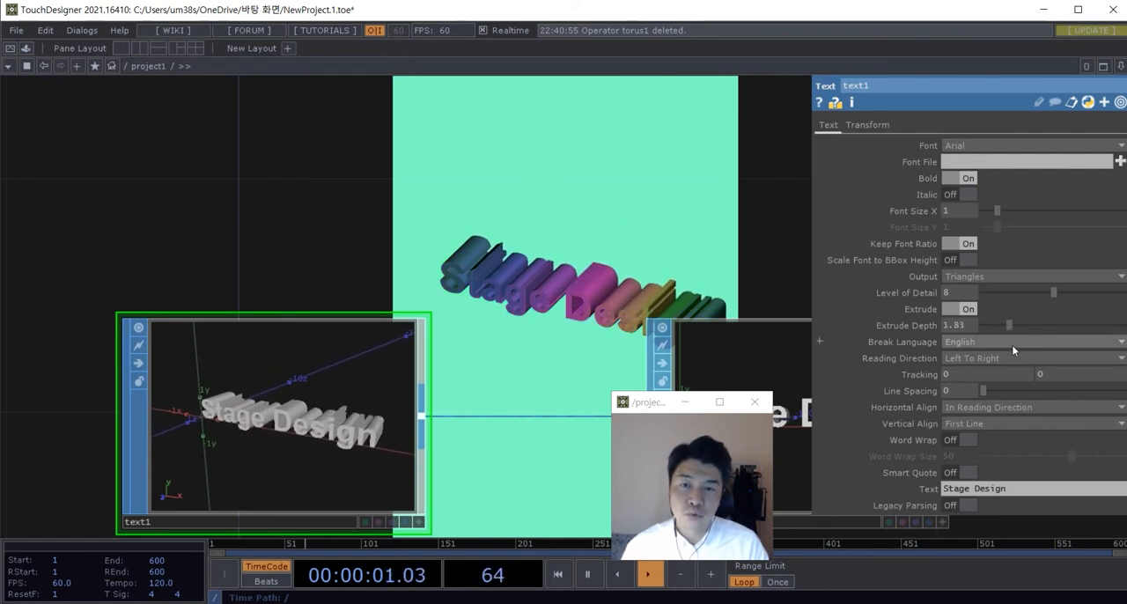
# Step: Create a Math CHOP after select1 and feed it the High channel
pyautogui.scroll(-3, 617, 341)
pyautogui.moveTo(137, 244); pyautogui.dragTo(660, 252)
pyautogui.scroll(5, 416, 251)
pyautogui.press('Tab')
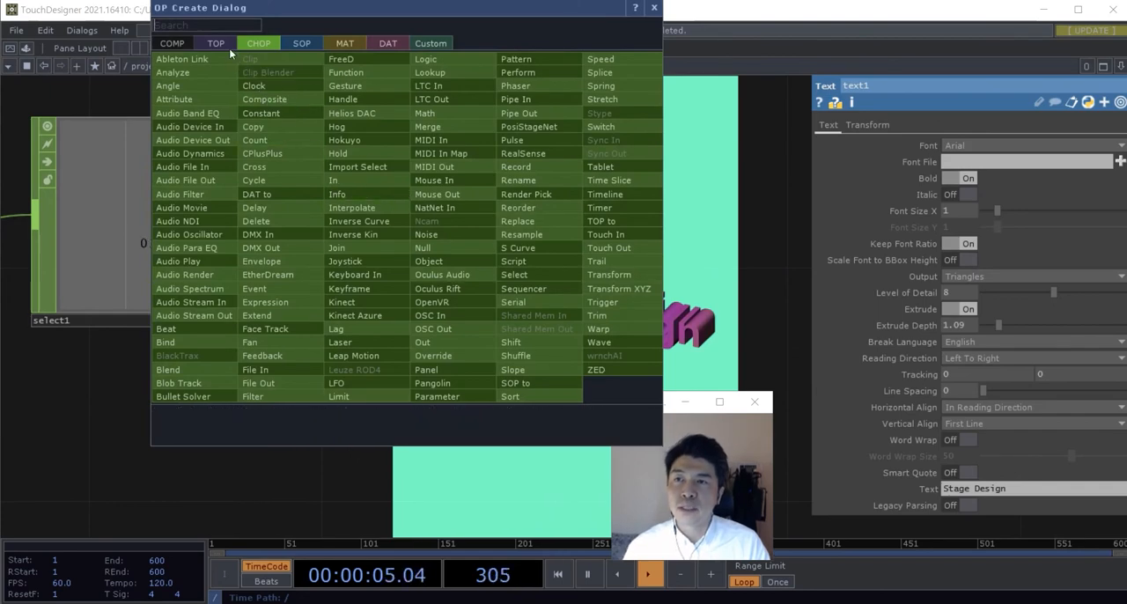
pyautogui.write('math')
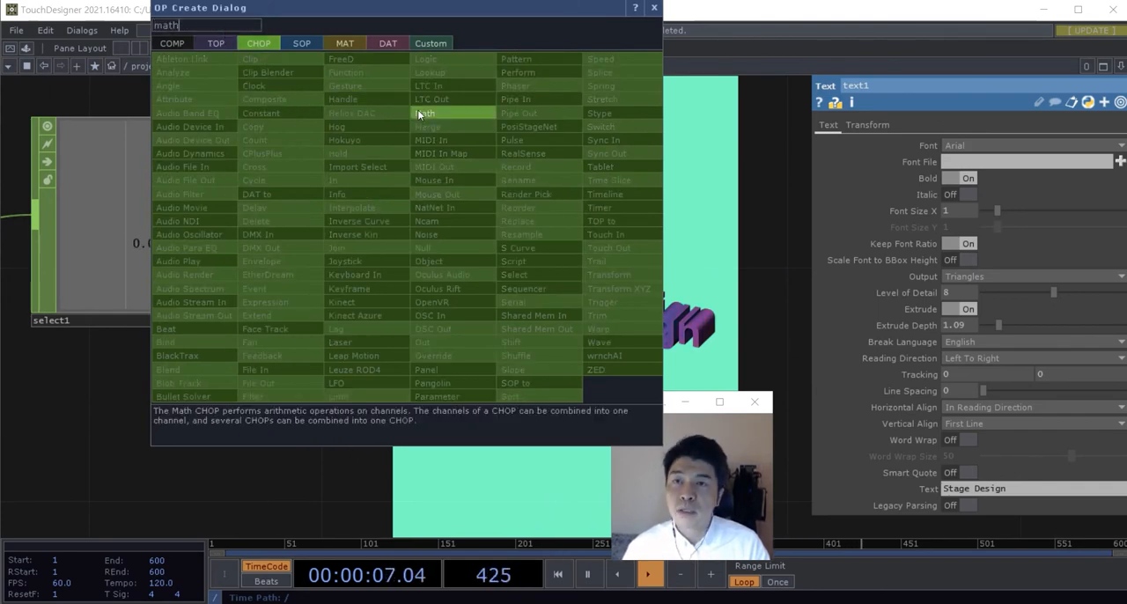
pyautogui.click(420, 112)
pyautogui.click(591, 222)
pyautogui.moveTo(333, 219); pyautogui.dragTo(444, 222)
pyautogui.scroll(-4, 437, 327)
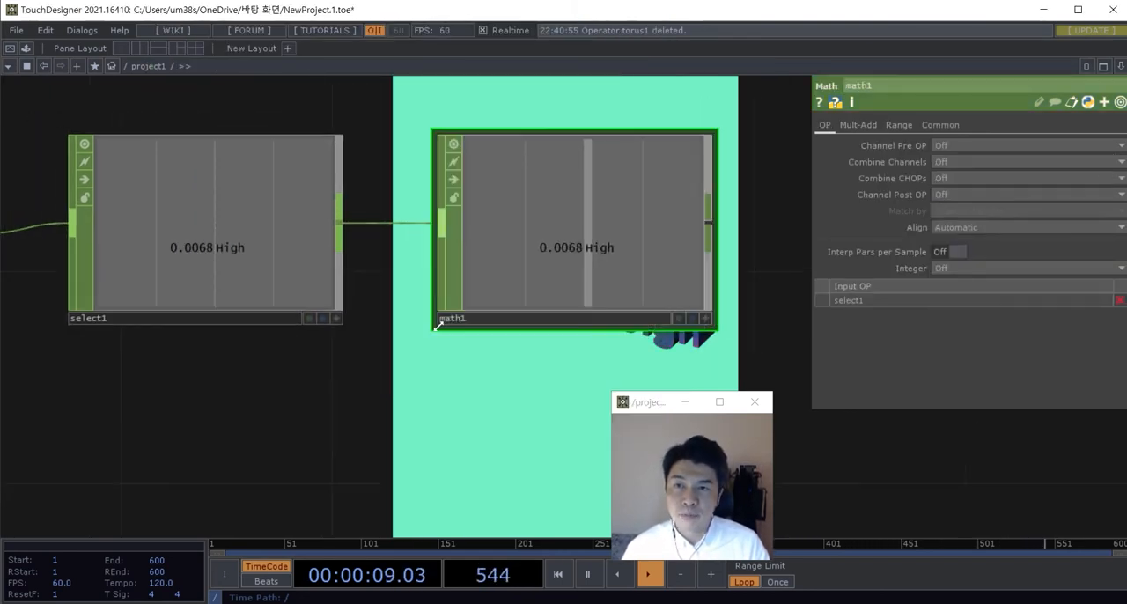
pyautogui.moveTo(480, 361); pyautogui.dragTo(416, 356)
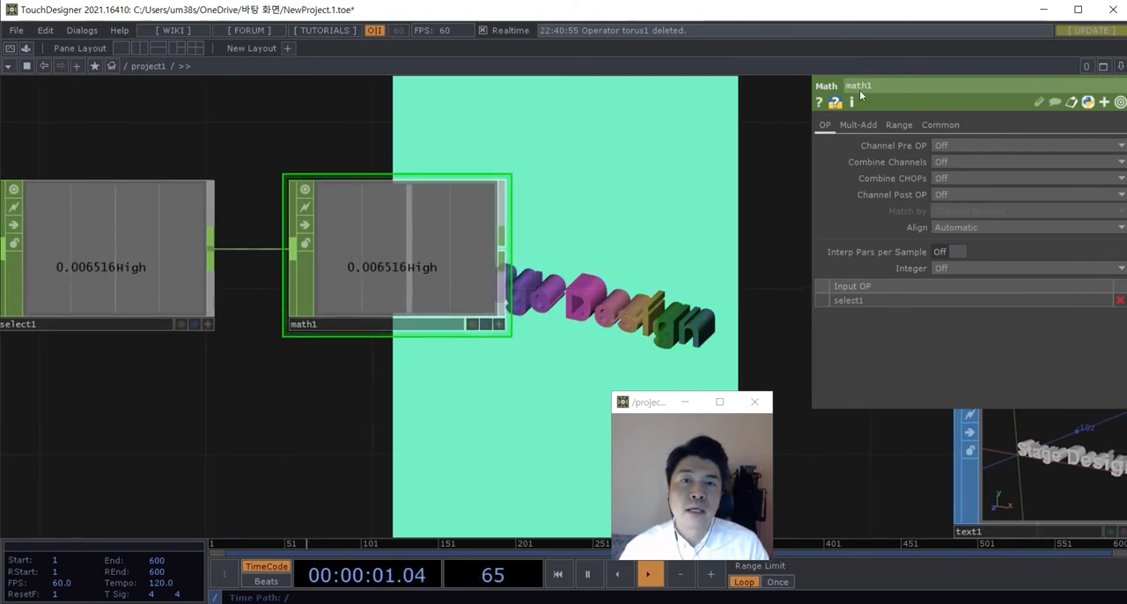
# Step: Remap math1's values from the range 0–0.1 to the range 0.3–4
pyautogui.click(900, 125)
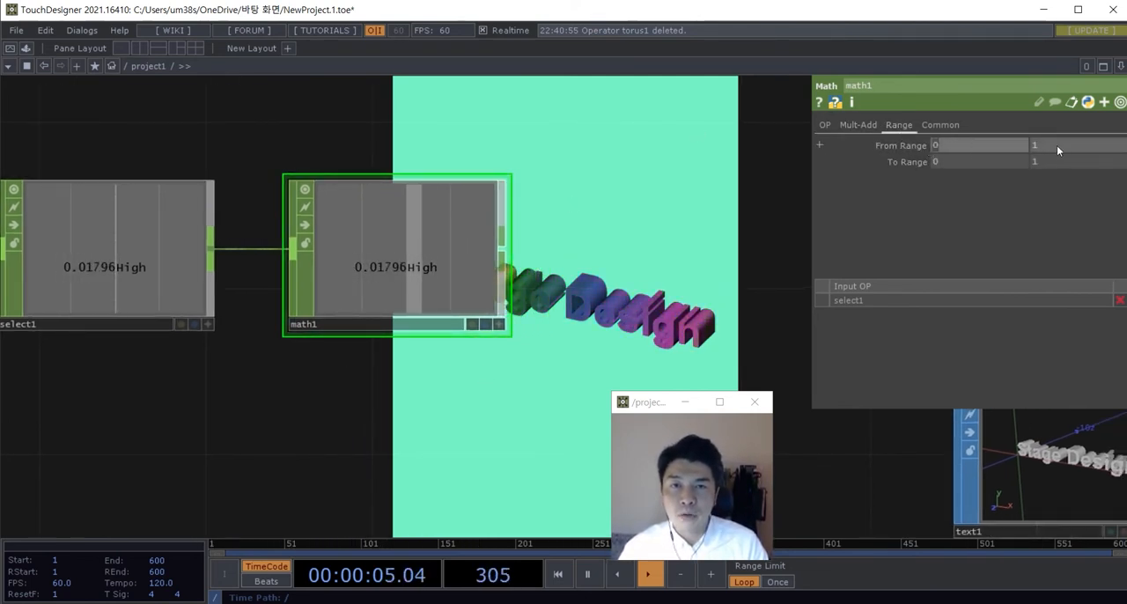
pyautogui.write('0.1')
pyautogui.press('Return')
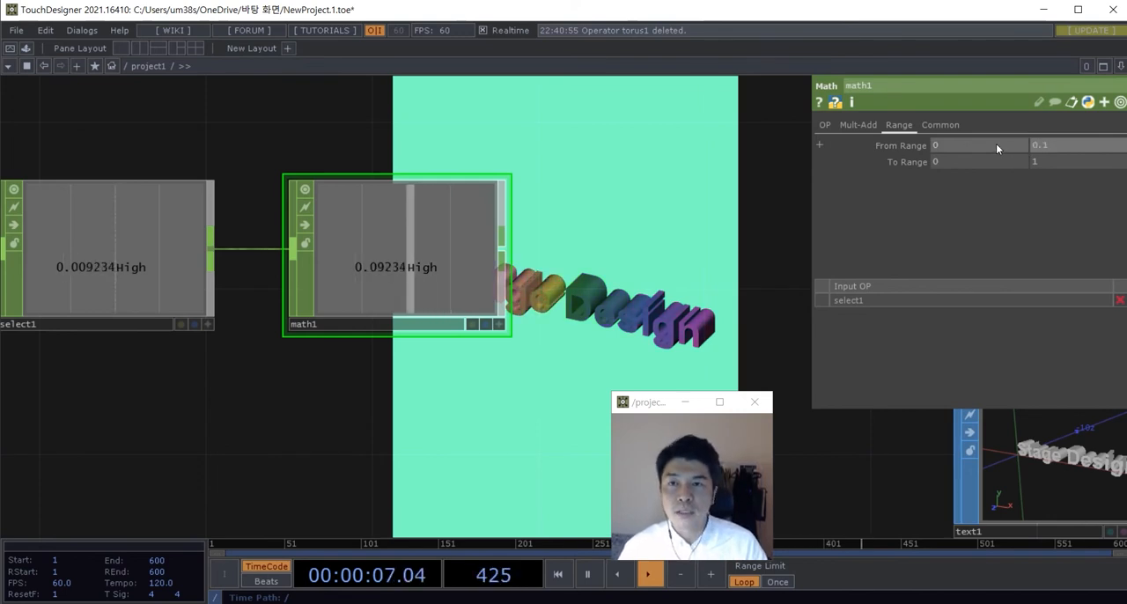
pyautogui.click(935, 162)
pyautogui.write('0.3')
pyautogui.press('Tab')
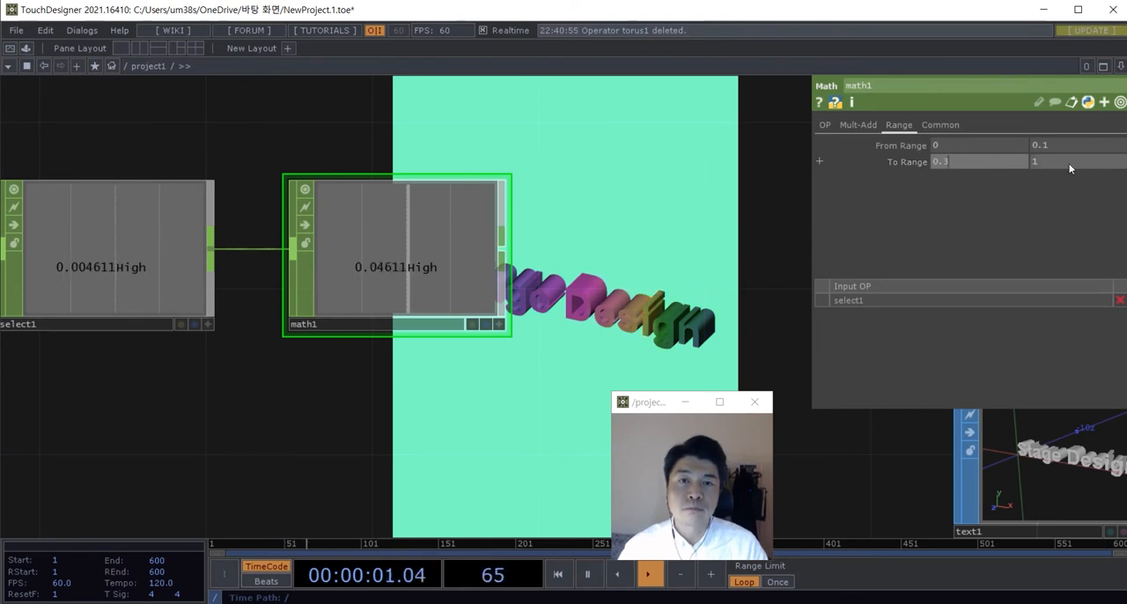
pyautogui.write('3')
pyautogui.press('Return')
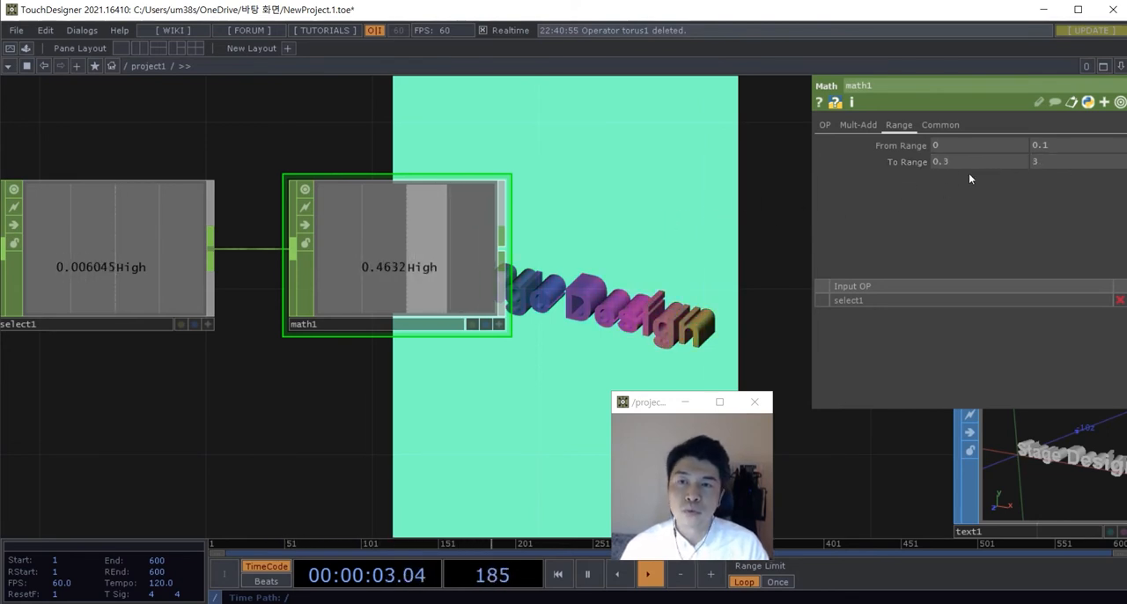
pyautogui.write('4')
pyautogui.press('Return')
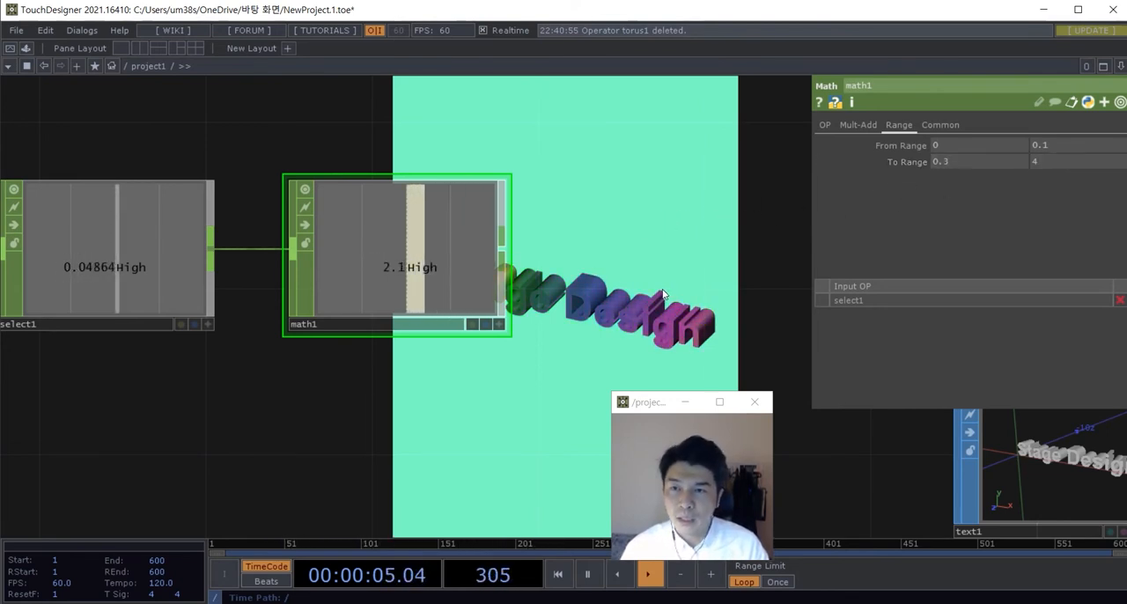
# Step: Drive text1's Extrude Depth with math1's High channel as a CHOP Reference
pyautogui.scroll(-3, 673, 288)
pyautogui.moveTo(661, 260); pyautogui.dragTo(396, 212)
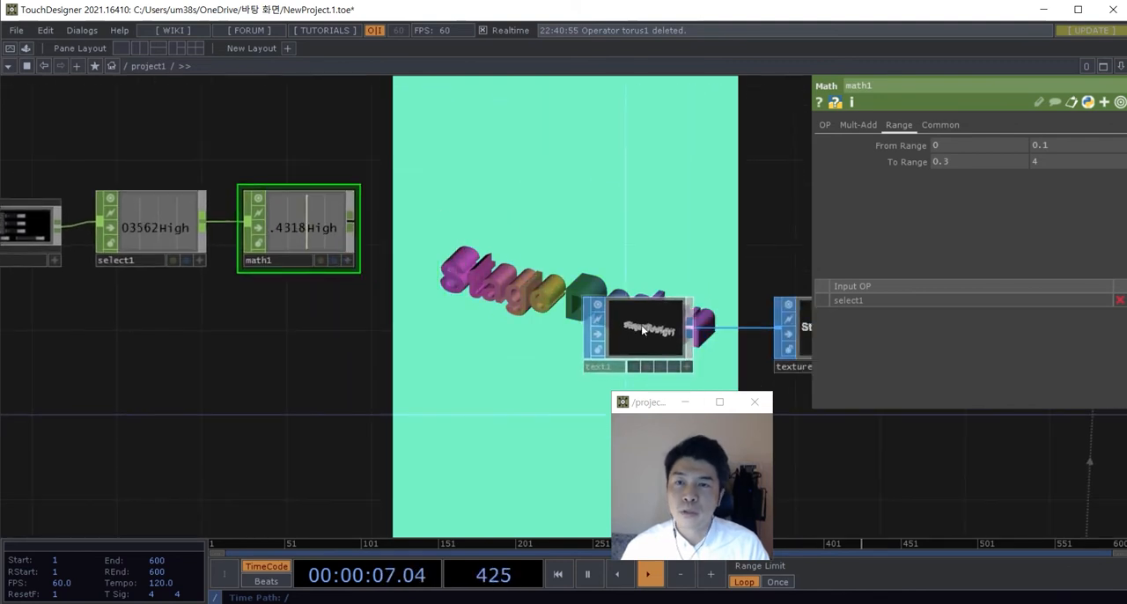
pyautogui.click(646, 329)
pyautogui.moveTo(481, 246); pyautogui.dragTo(496, 221)
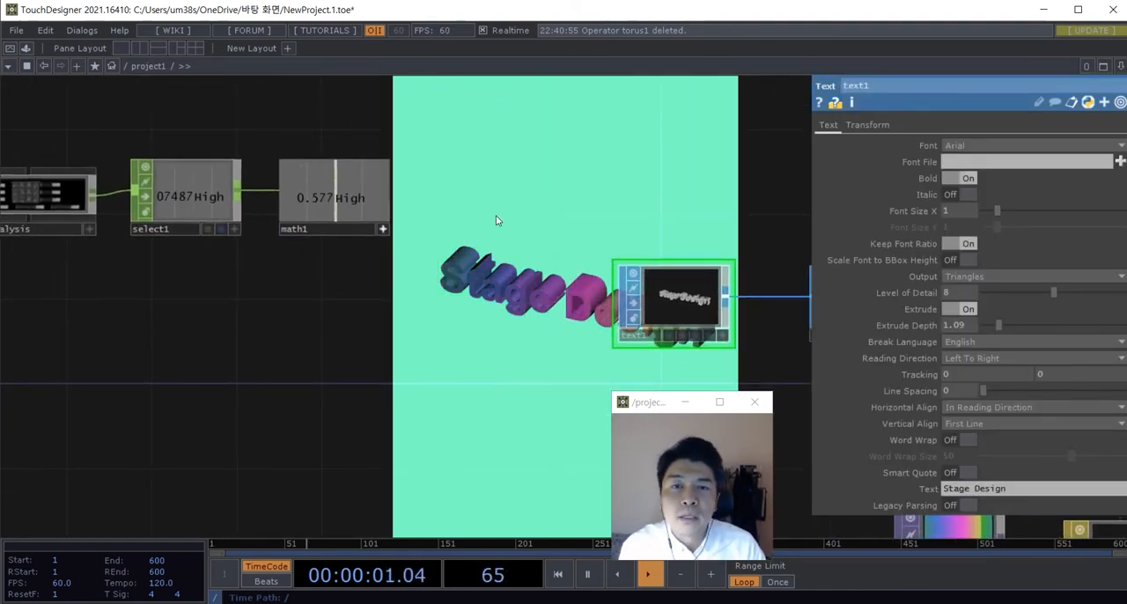
pyautogui.moveTo(348, 201); pyautogui.dragTo(809, 300)
pyautogui.moveTo(949, 325); pyautogui.dragTo(955, 325)
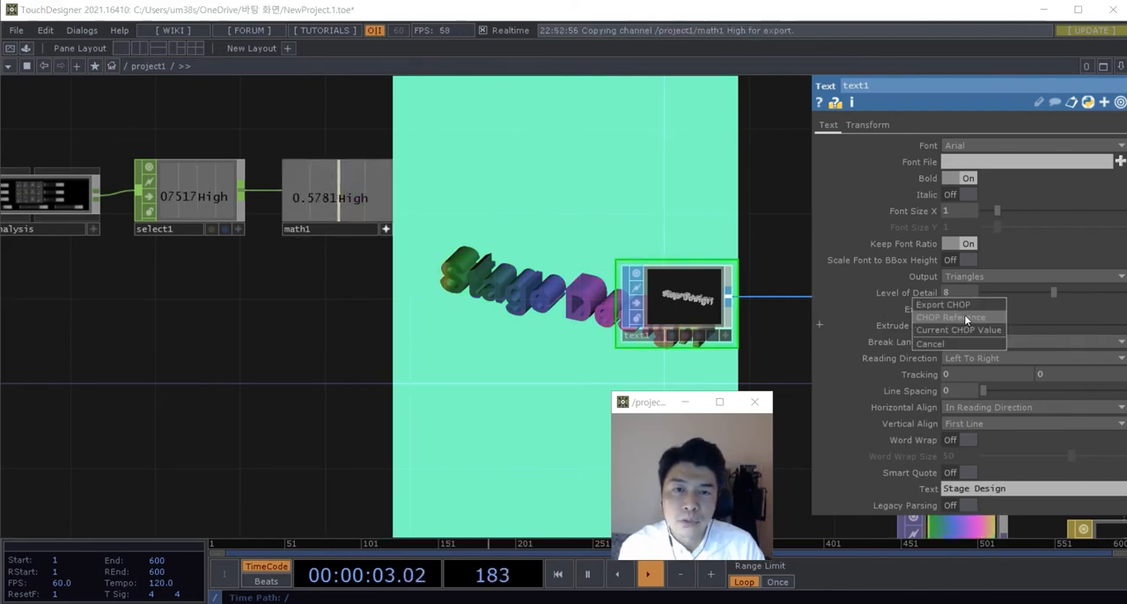
pyautogui.click(966, 319)
# Step: Examine how the extrusion of the rendered Stage Design text reacts to sound, following the network through to comp1
pyautogui.moveTo(418, 215); pyautogui.dragTo(64, 233)
pyautogui.moveTo(479, 186); pyautogui.dragTo(296, 290)
pyautogui.moveTo(488, 286); pyautogui.dragTo(321, 308)
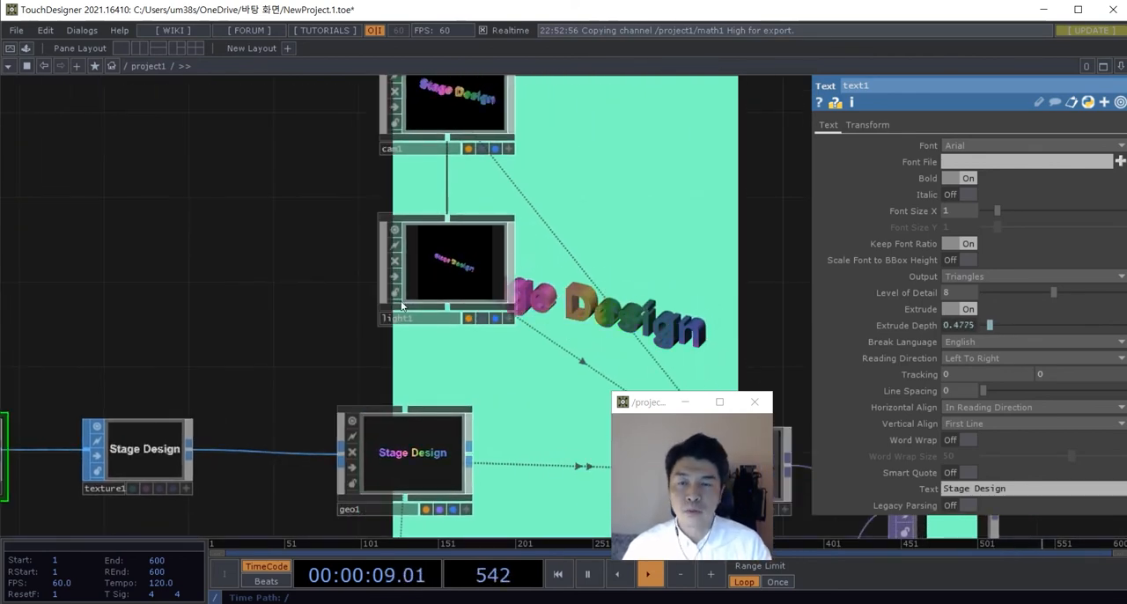
pyautogui.scroll(-2, 401, 306)
pyautogui.moveTo(594, 271); pyautogui.dragTo(472, 295)
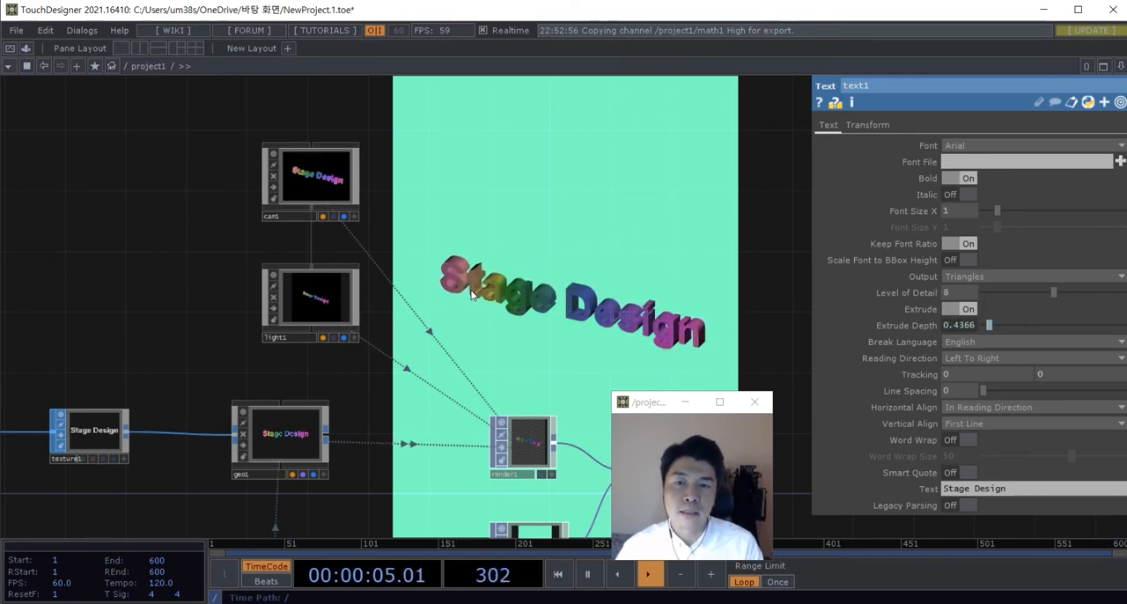
pyautogui.scroll(-5, 476, 296)
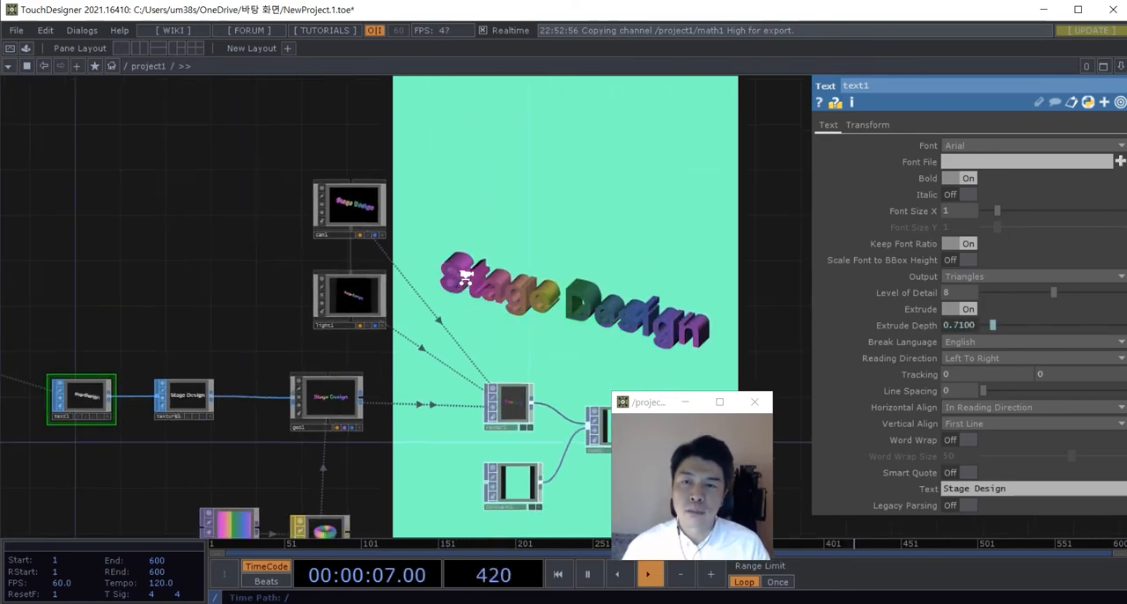
pyautogui.scroll(2, 478, 298)
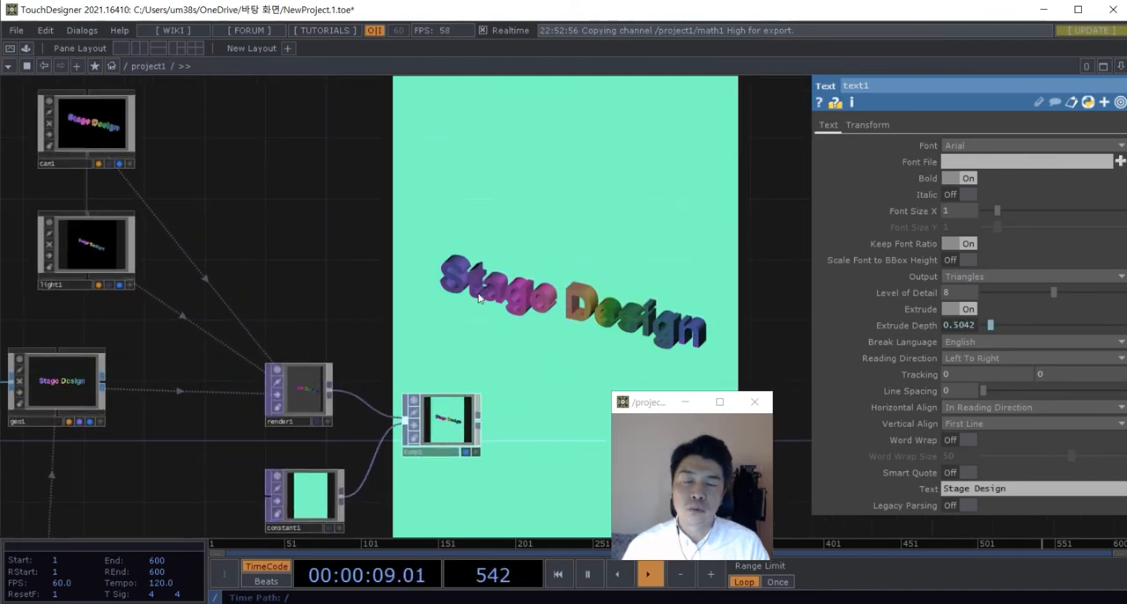
pyautogui.moveTo(508, 347); pyautogui.dragTo(502, 231)
pyautogui.scroll(2, 495, 346)
pyautogui.moveTo(501, 345); pyautogui.dragTo(517, 339)
pyautogui.scroll(2, 484, 334)
pyautogui.moveTo(411, 265); pyautogui.dragTo(439, 265)
pyautogui.scroll(-4, 439, 265)
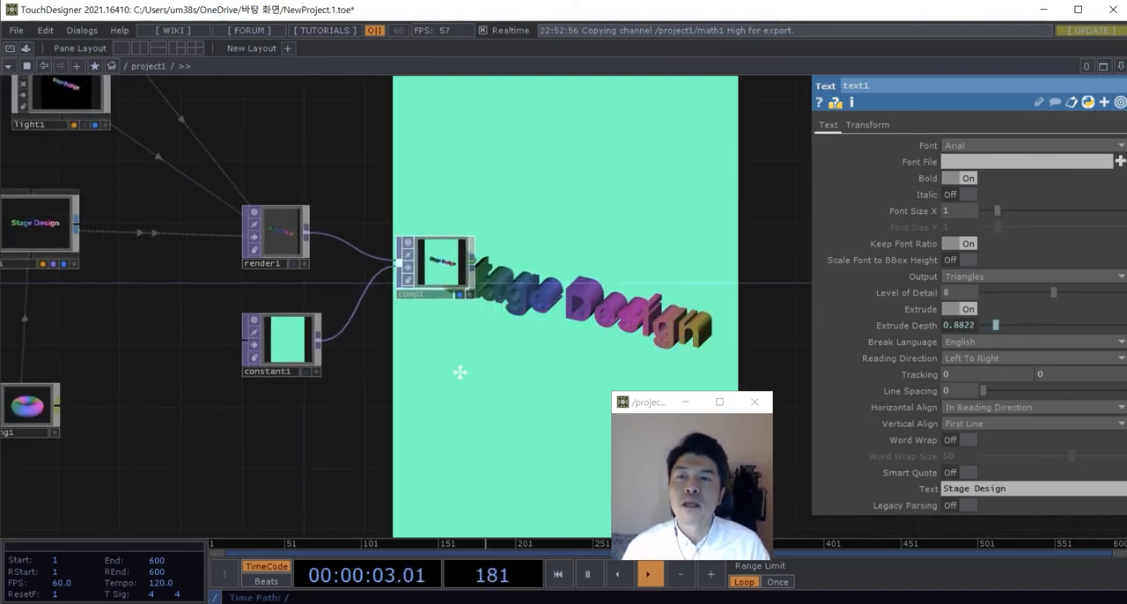
# Step: Turn off comp1's display in the network background
pyautogui.moveTo(460, 372); pyautogui.dragTo(417, 368)
pyautogui.scroll(2, 390, 258)
pyautogui.moveTo(388, 257); pyautogui.dragTo(654, 236)
pyautogui.moveTo(661, 236); pyautogui.dragTo(345, 234)
pyautogui.scroll(2, 378, 276)
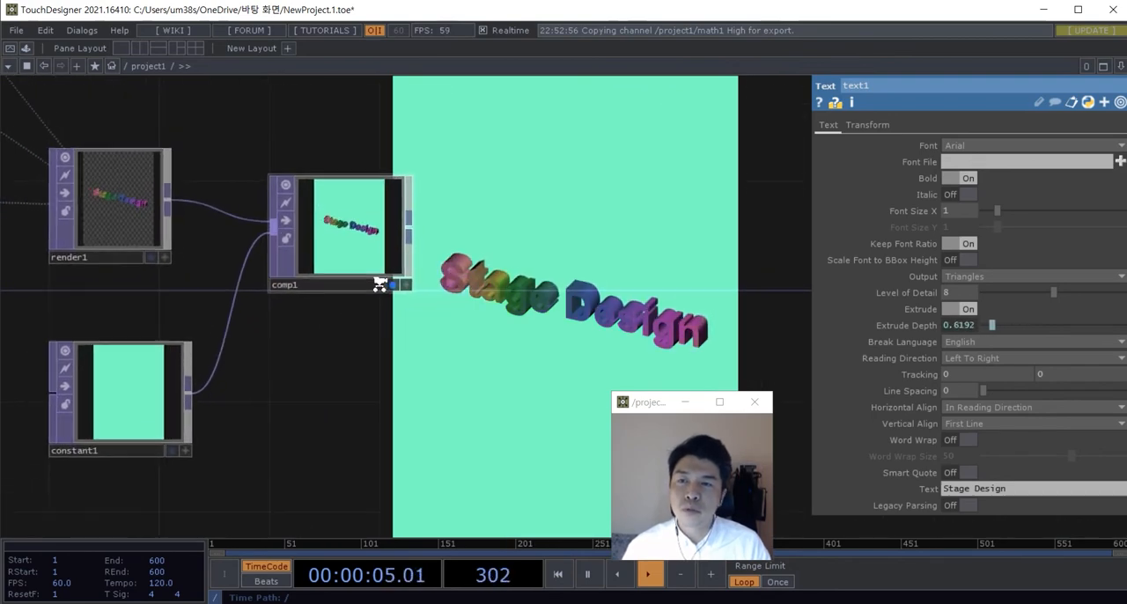
pyautogui.click(393, 286)
pyautogui.scroll(-1, 412, 350)
pyautogui.moveTo(415, 360); pyautogui.dragTo(401, 336)
pyautogui.scroll(-1, 383, 321)
pyautogui.scroll(2, 384, 319)
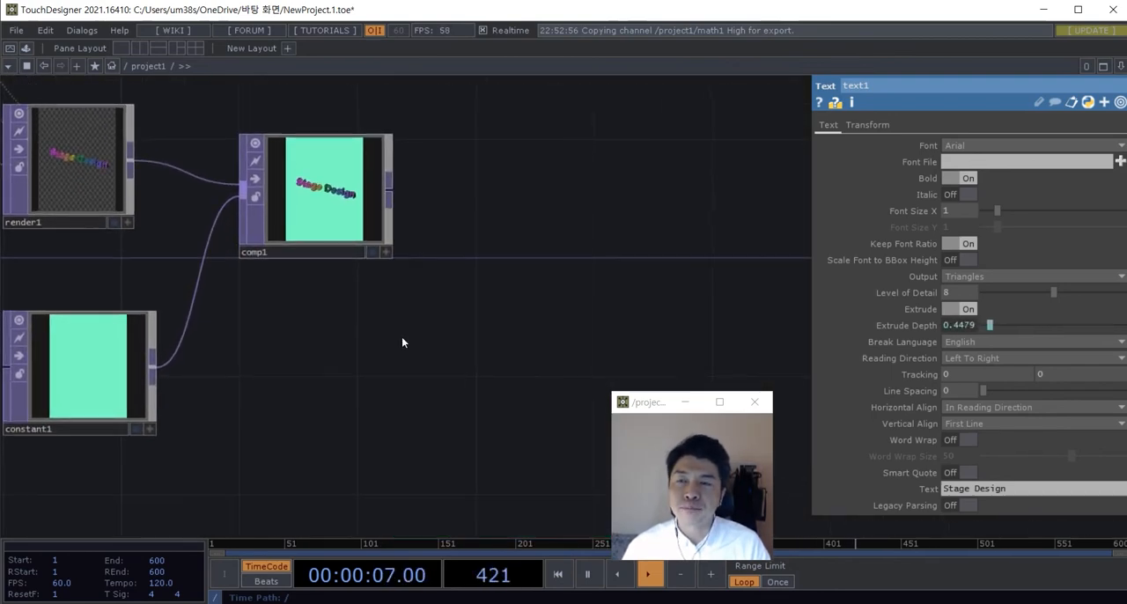
# Step: Create a Composite TOP beside comp1 and connect comp1 to its input
pyautogui.scroll(-2, 403, 340)
pyautogui.press('Tab')
pyautogui.click(189, 90)
pyautogui.write('c')
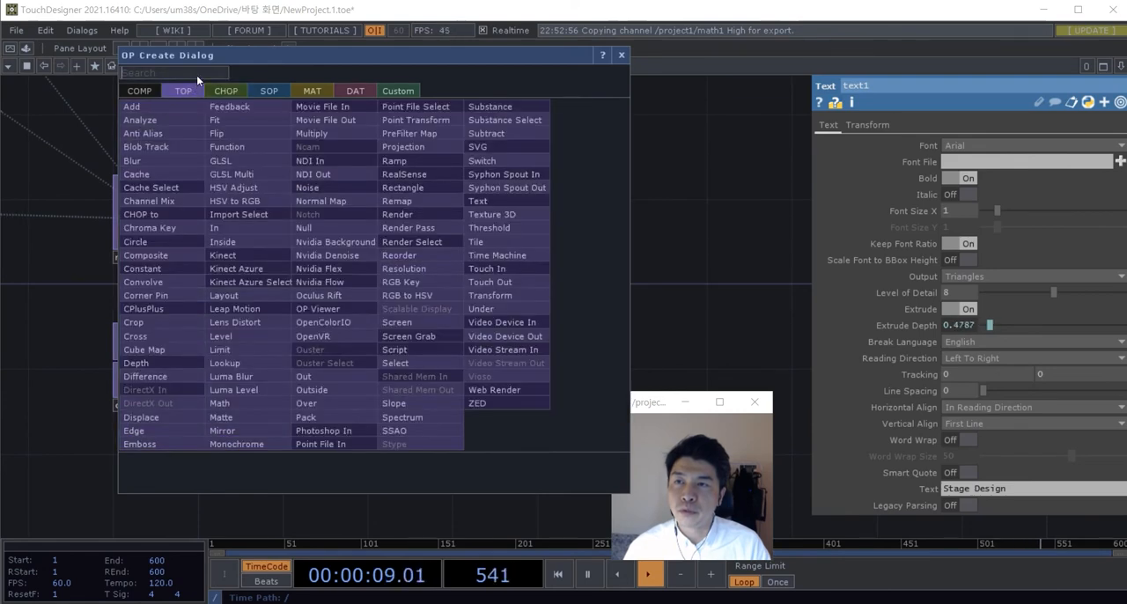
pyautogui.write('on')
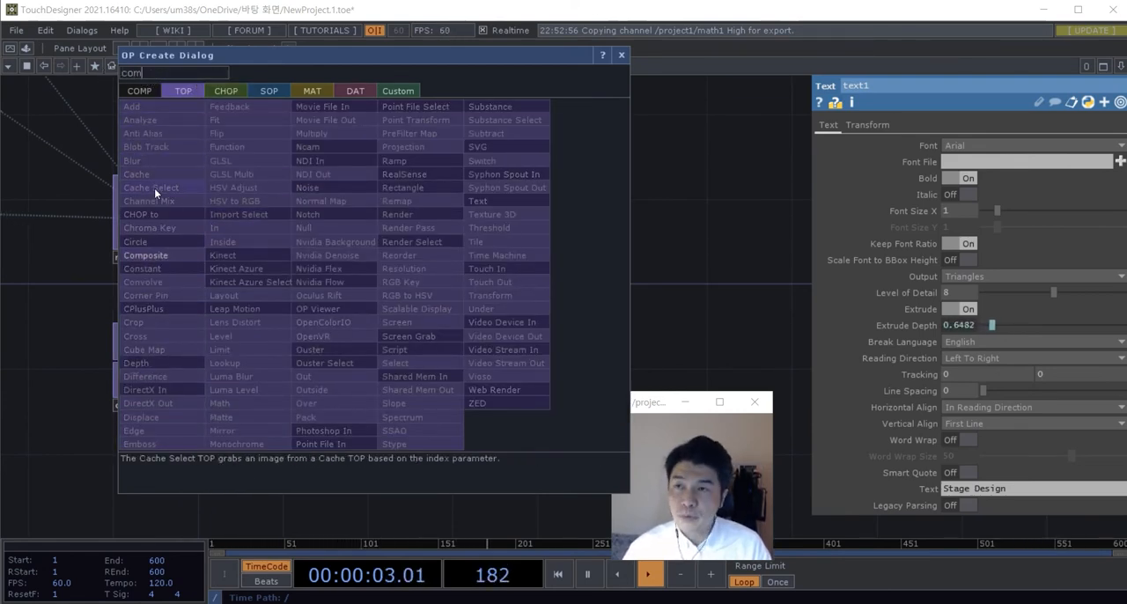
pyautogui.click(143, 268)
pyautogui.click(561, 248)
pyautogui.scroll(3, 423, 241)
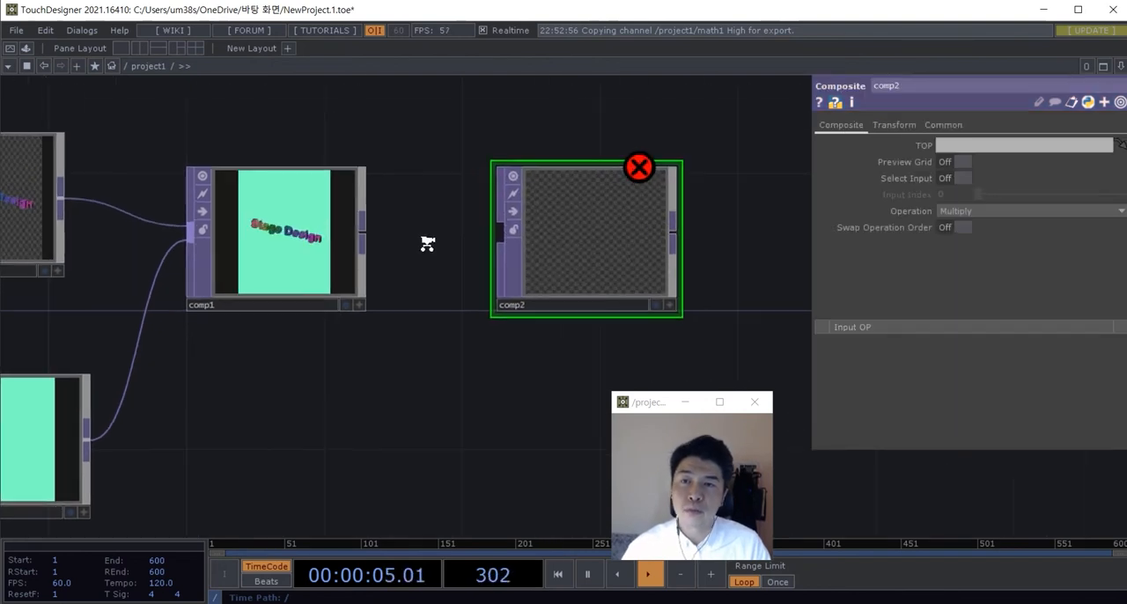
pyautogui.press('space')
pyautogui.scroll(-2, 330, 322)
# Step: Create a Circle TOP and place it below comp1
pyautogui.press('Tab')
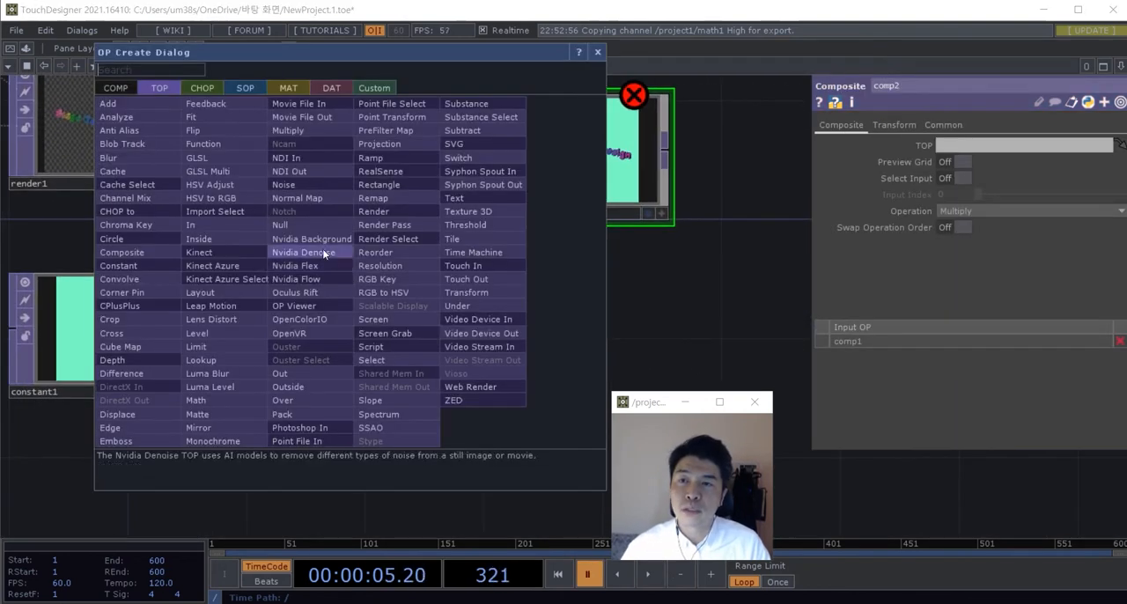
pyautogui.write('Ci')
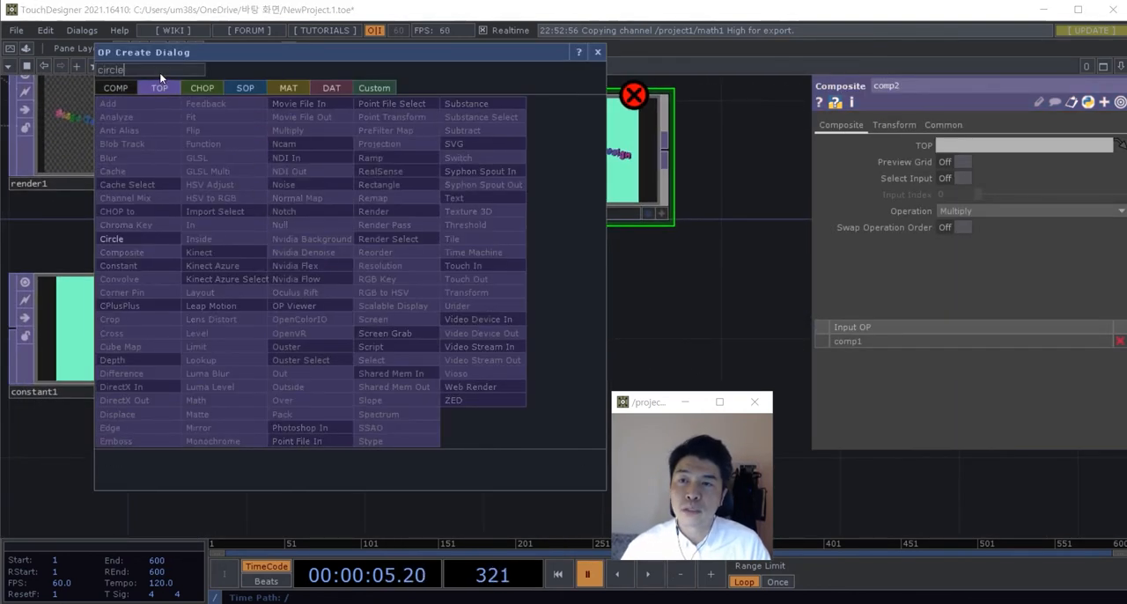
pyautogui.write('rcle')
pyautogui.click(111, 239)
pyautogui.click(321, 333)
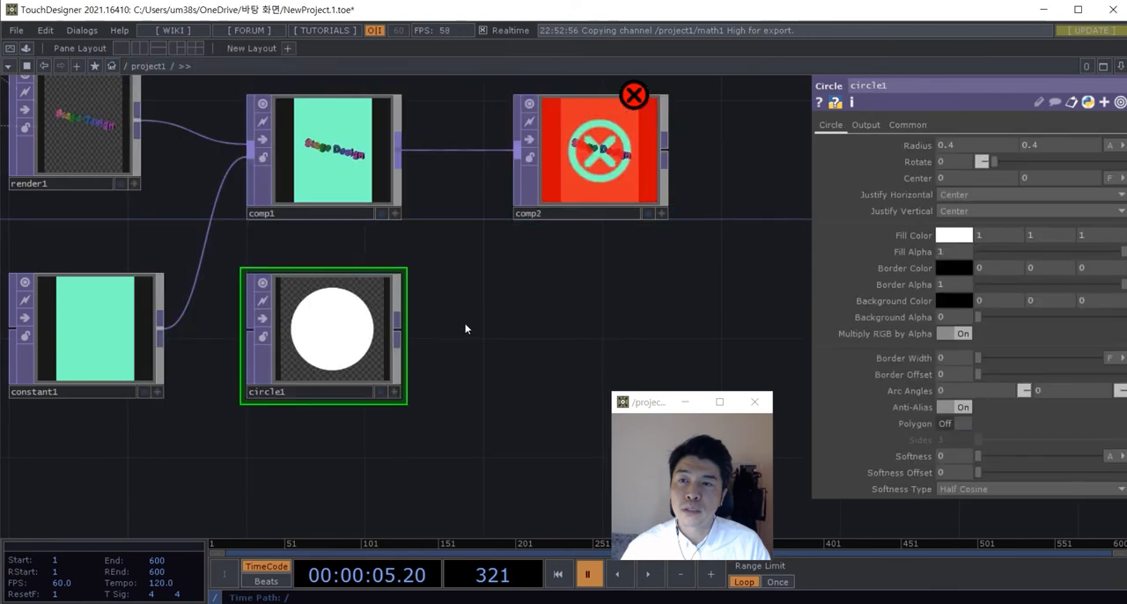
pyautogui.moveTo(465, 329); pyautogui.dragTo(473, 387)
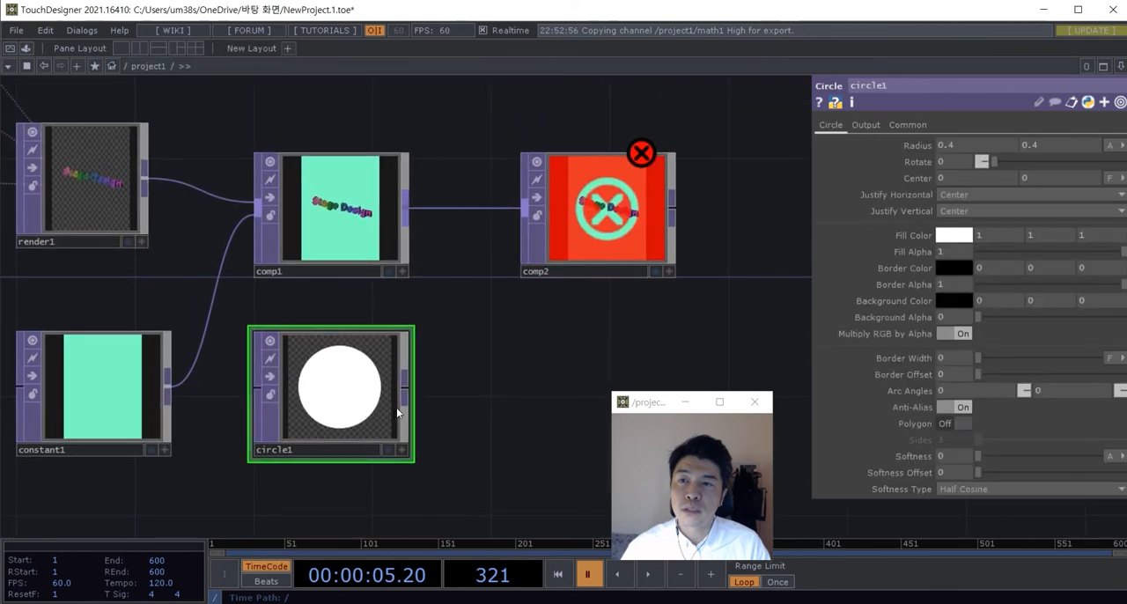
pyautogui.scroll(-2, 457, 402)
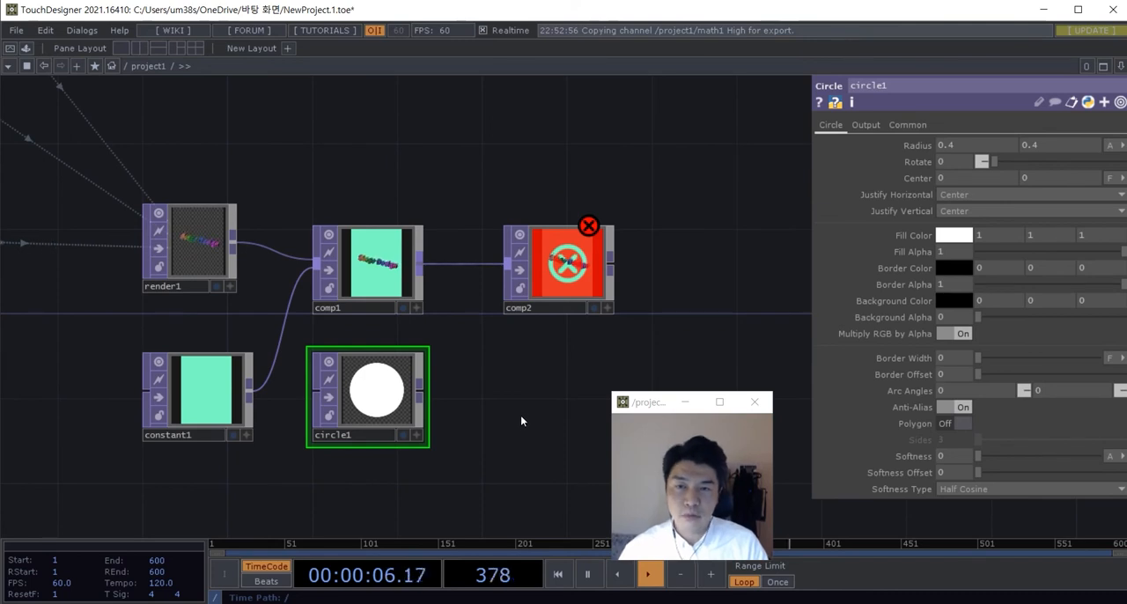
pyautogui.moveTo(373, 164)
pyautogui.mouseDown()
pyautogui.moveTo(434, 161)
pyautogui.moveTo(377, 153)
pyautogui.mouseUp()
pyautogui.scroll(2, 428, 172)
pyautogui.moveTo(419, 493); pyautogui.dragTo(406, 432)
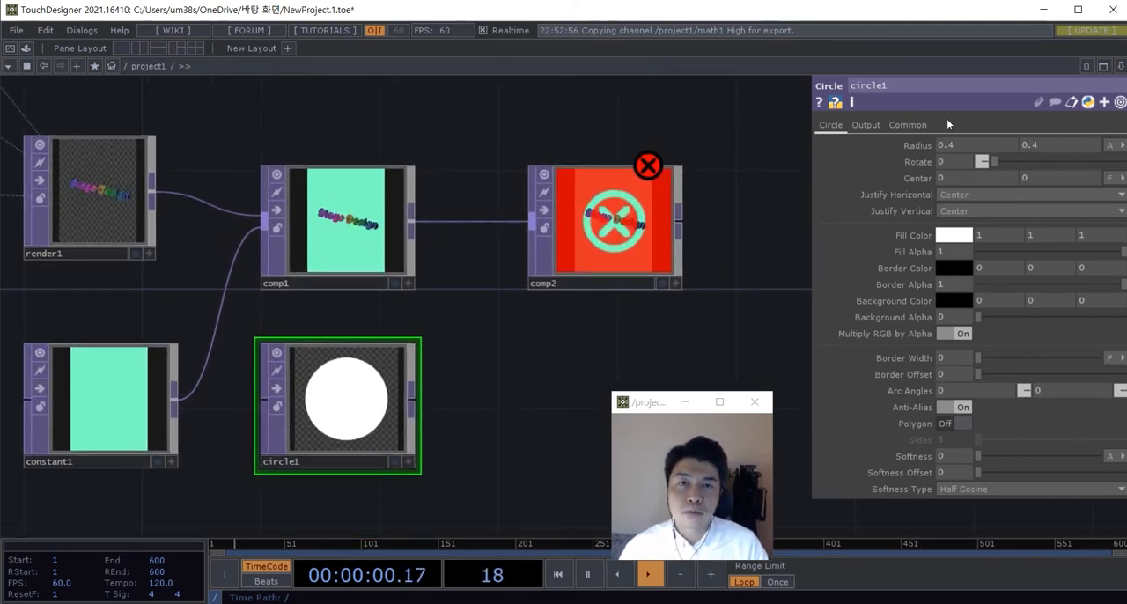
# Step: Set circle1's resolution to 900 by 1200
pyautogui.click(908, 125)
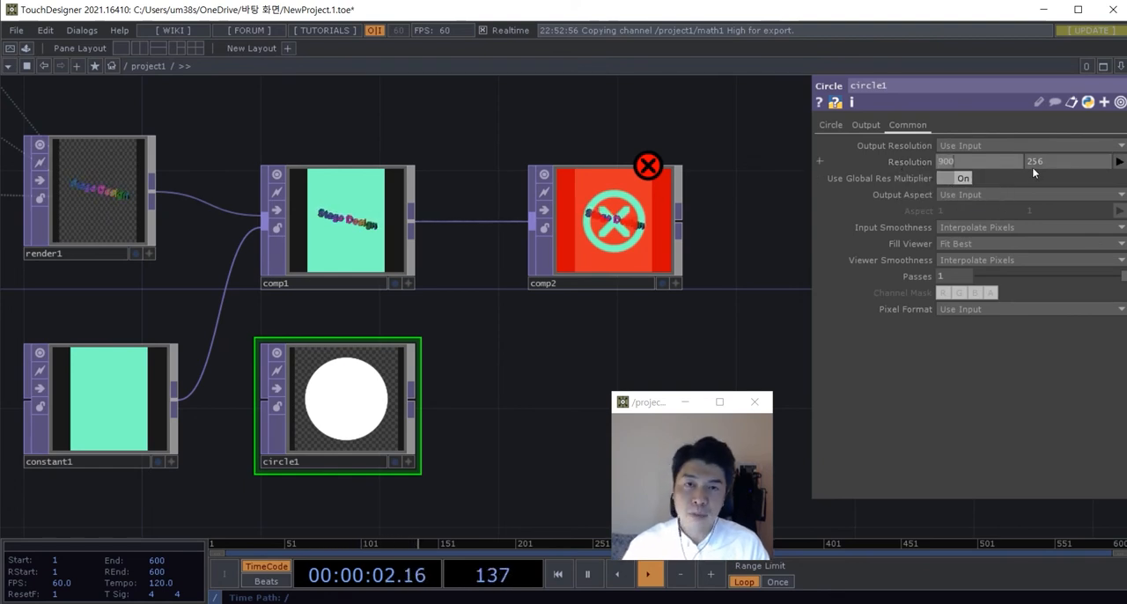
pyautogui.moveTo(1045, 163); pyautogui.dragTo(1022, 162)
pyautogui.write('1200')
pyautogui.press('Return')
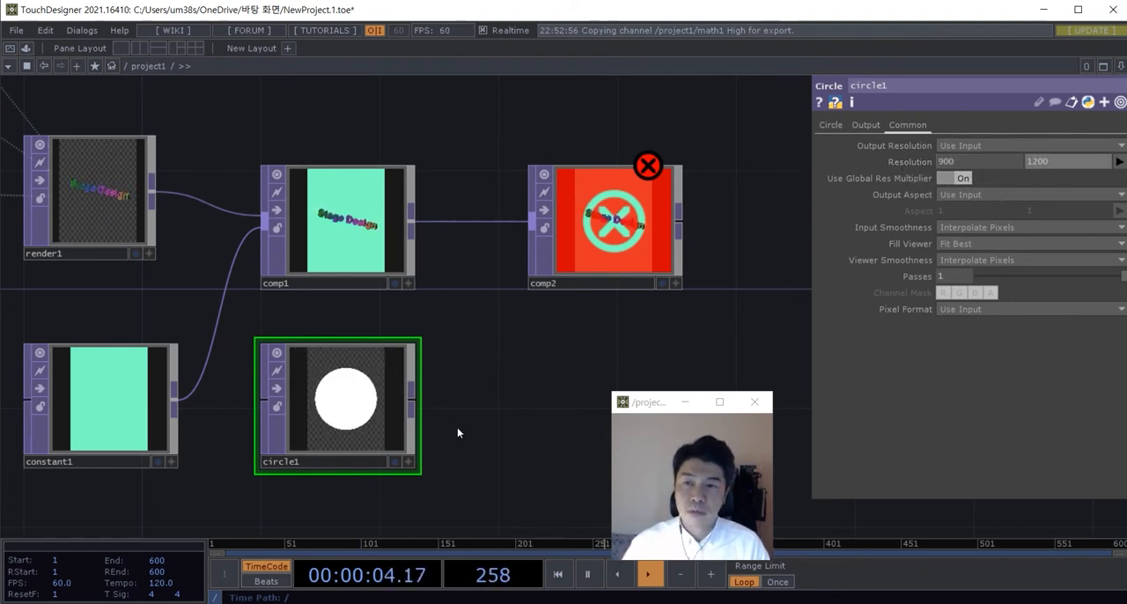
# Step: Connect circle1 as comp2's second input, so the Multiply operation masks the text scene with the circle
pyautogui.scroll(-3, 457, 427)
pyautogui.moveTo(411, 333); pyautogui.dragTo(299, 264, button='right')
pyautogui.moveTo(299, 264); pyautogui.dragTo(385, 264)
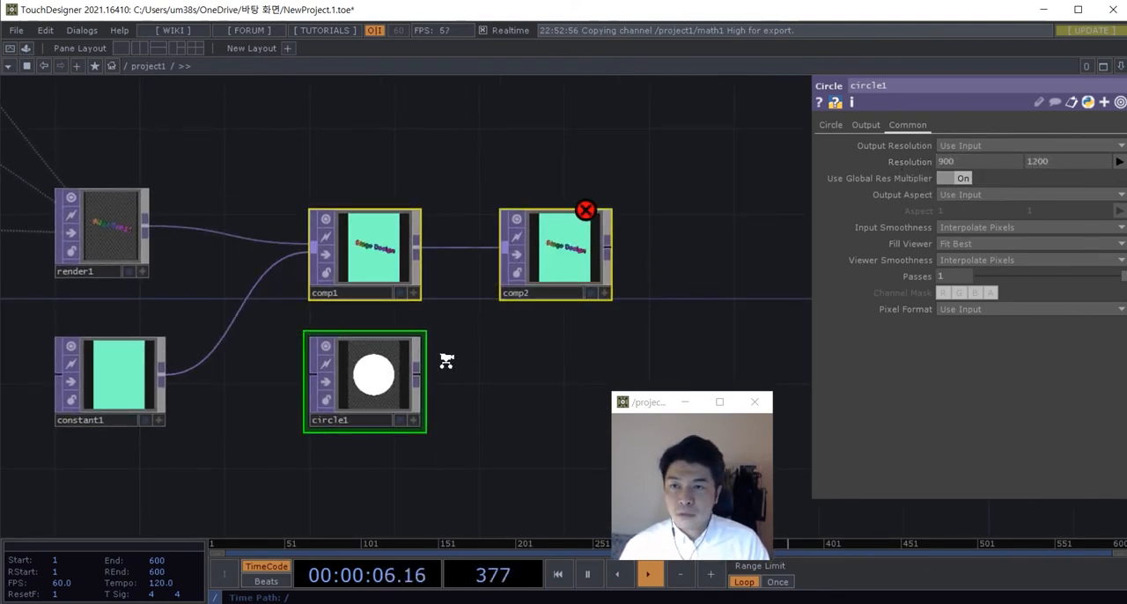
pyautogui.scroll(3, 446, 360)
pyautogui.moveTo(415, 384); pyautogui.dragTo(487, 269)
pyautogui.moveTo(511, 354); pyautogui.dragTo(446, 354)
pyautogui.click(519, 289)
pyautogui.scroll(4, 518, 291)
pyautogui.moveTo(505, 378); pyautogui.dragTo(503, 384)
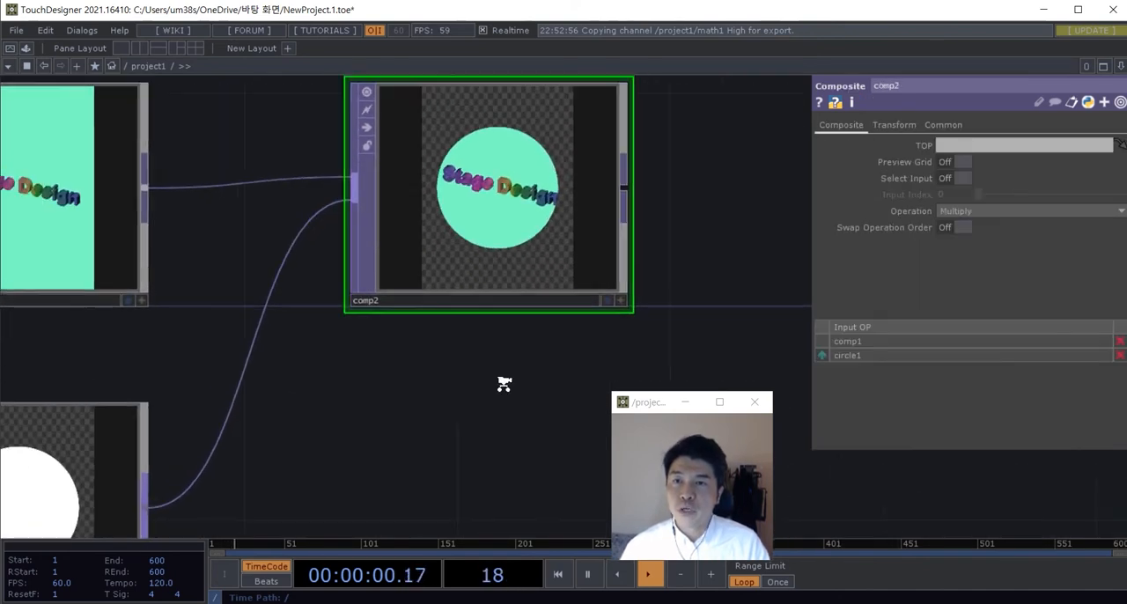
# Step: Rearrange the nodes so circle1 sits below render1, constant1 lower down, and comp1 closer to render1
pyautogui.scroll(-2, 493, 385)
pyautogui.moveTo(416, 389); pyautogui.dragTo(436, 354)
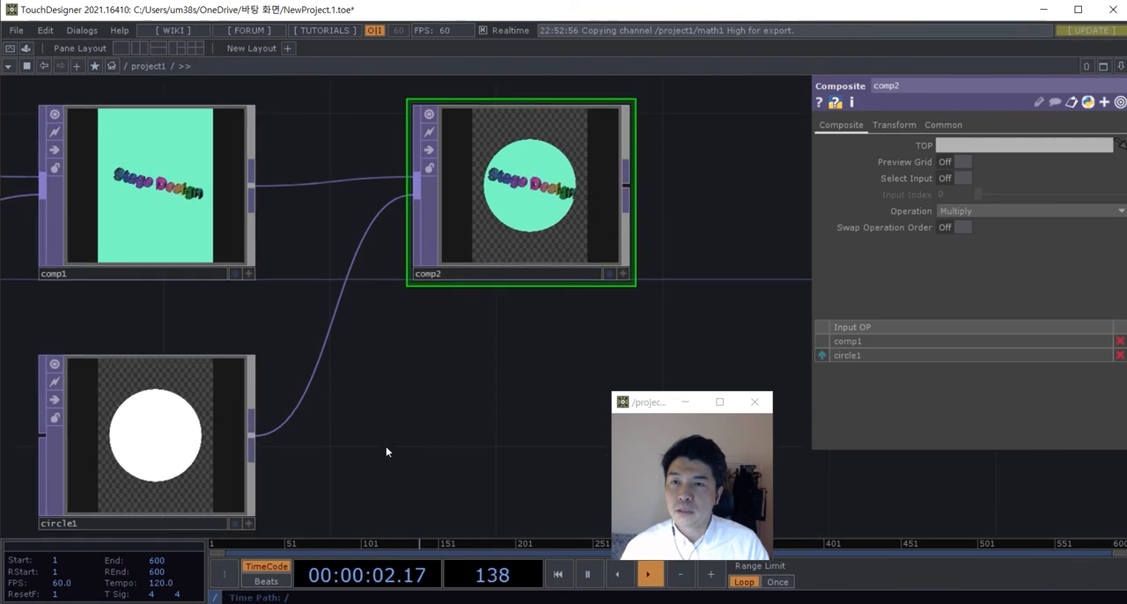
pyautogui.scroll(-5, 458, 358)
pyautogui.scroll(4, 234, 486)
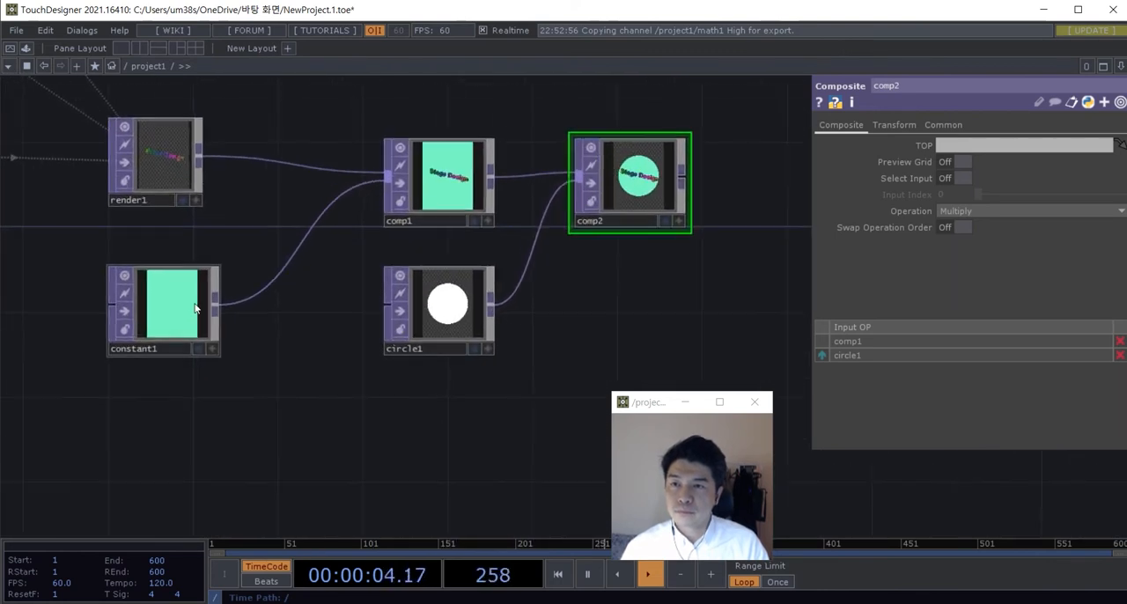
pyautogui.moveTo(196, 309); pyautogui.dragTo(196, 394)
pyautogui.moveTo(453, 319); pyautogui.dragTo(431, 321)
pyautogui.moveTo(398, 437); pyautogui.dragTo(358, 472)
pyautogui.moveTo(131, 455); pyautogui.dragTo(236, 477)
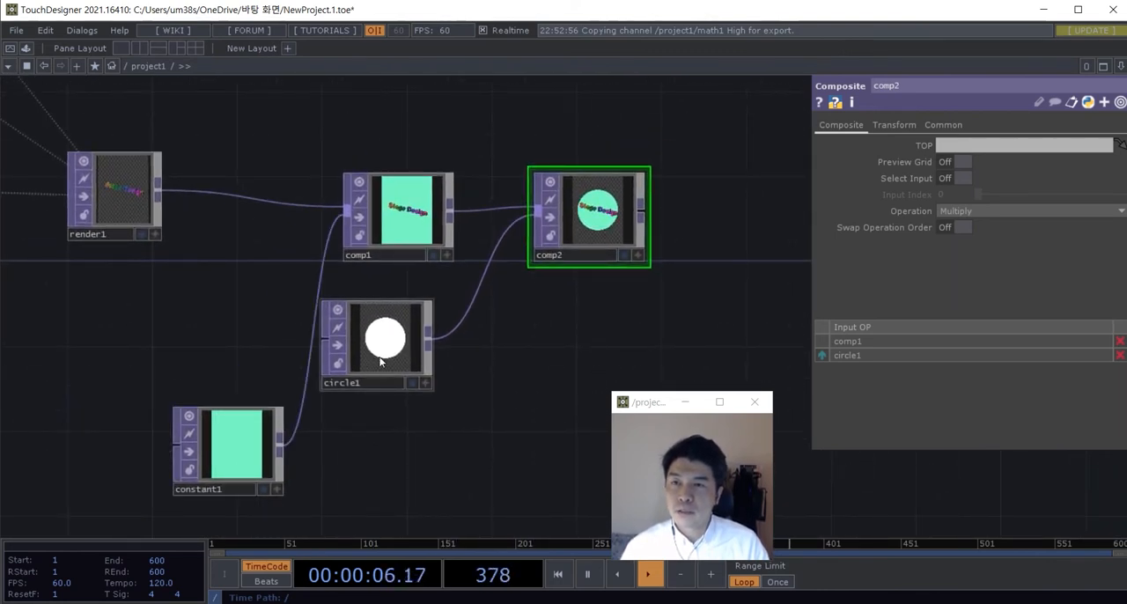
pyautogui.moveTo(398, 356); pyautogui.dragTo(163, 354)
pyautogui.moveTo(258, 457); pyautogui.dragTo(302, 457)
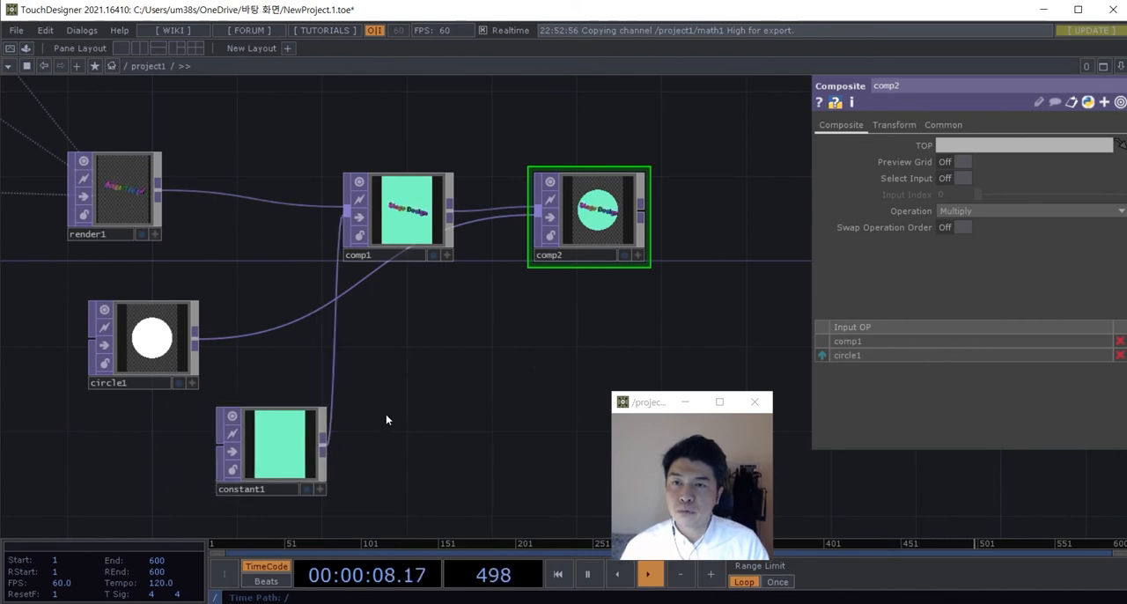
pyautogui.moveTo(405, 252); pyautogui.dragTo(363, 231)
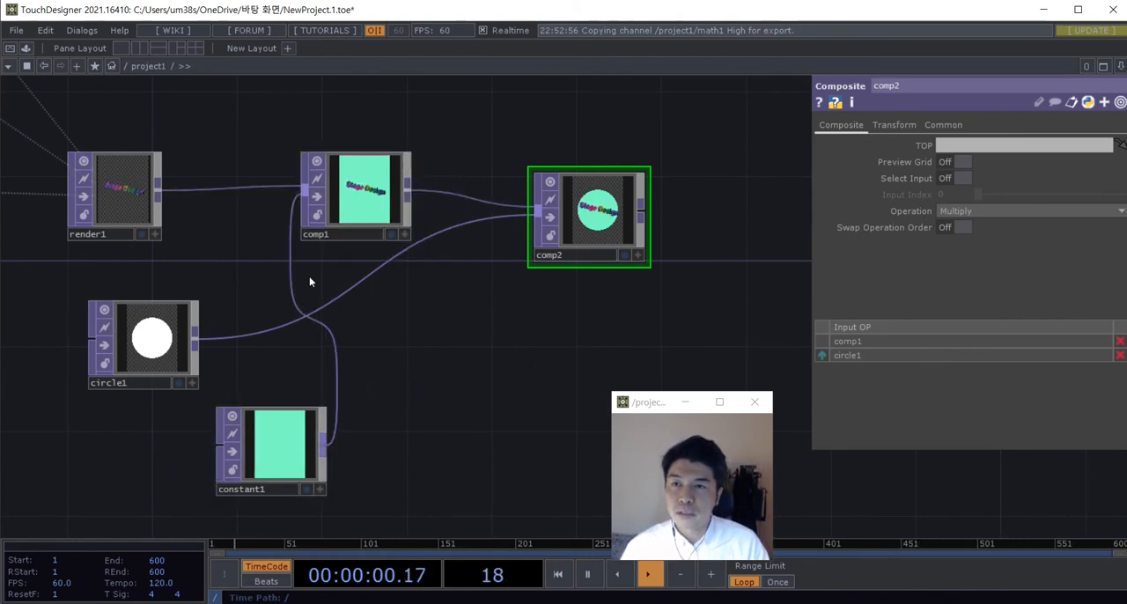
# Step: Replace constant1 with circle1 as comp1's second input, moving comp1 closer to render1 and constant1 farther away
pyautogui.moveTo(195, 338); pyautogui.dragTo(304, 190)
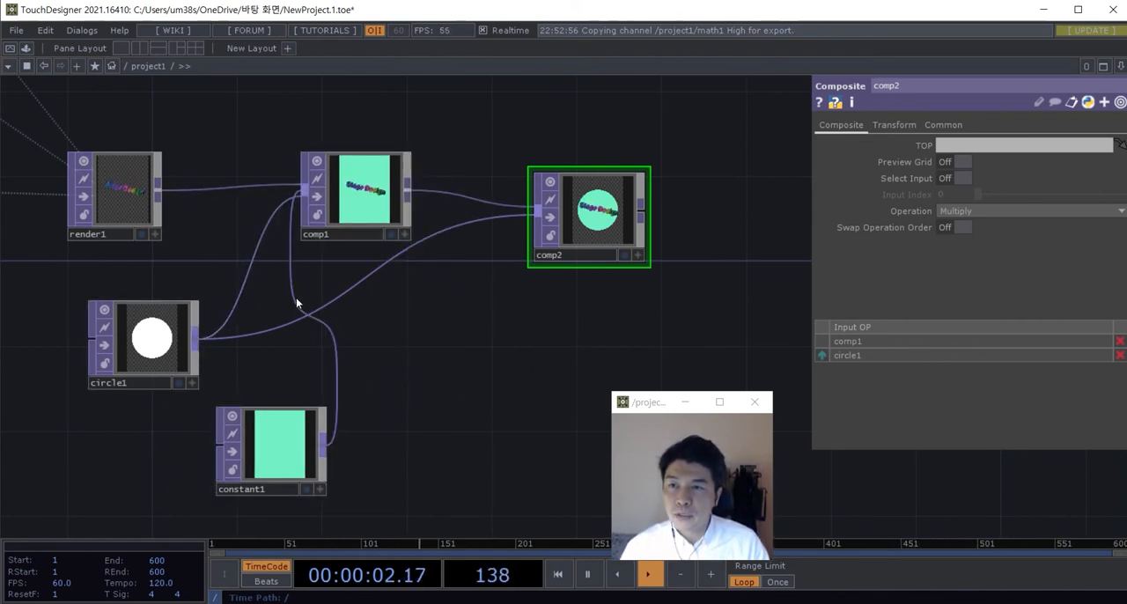
pyautogui.rightClick(293, 304)
pyautogui.click(320, 330)
pyautogui.moveTo(176, 353); pyautogui.dragTo(156, 352)
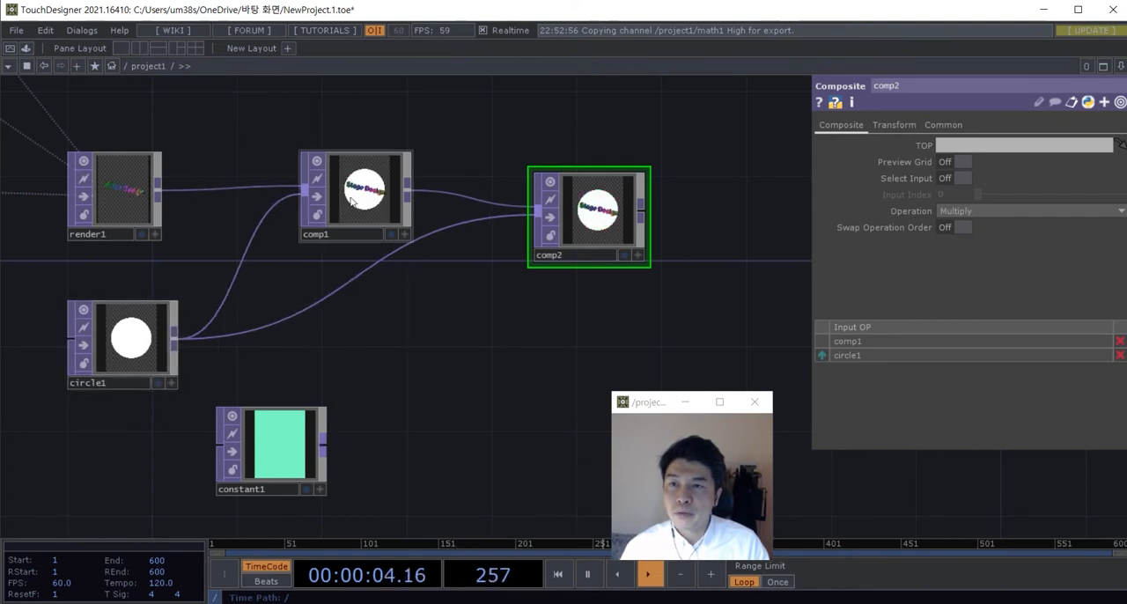
pyautogui.moveTo(409, 194); pyautogui.dragTo(345, 194)
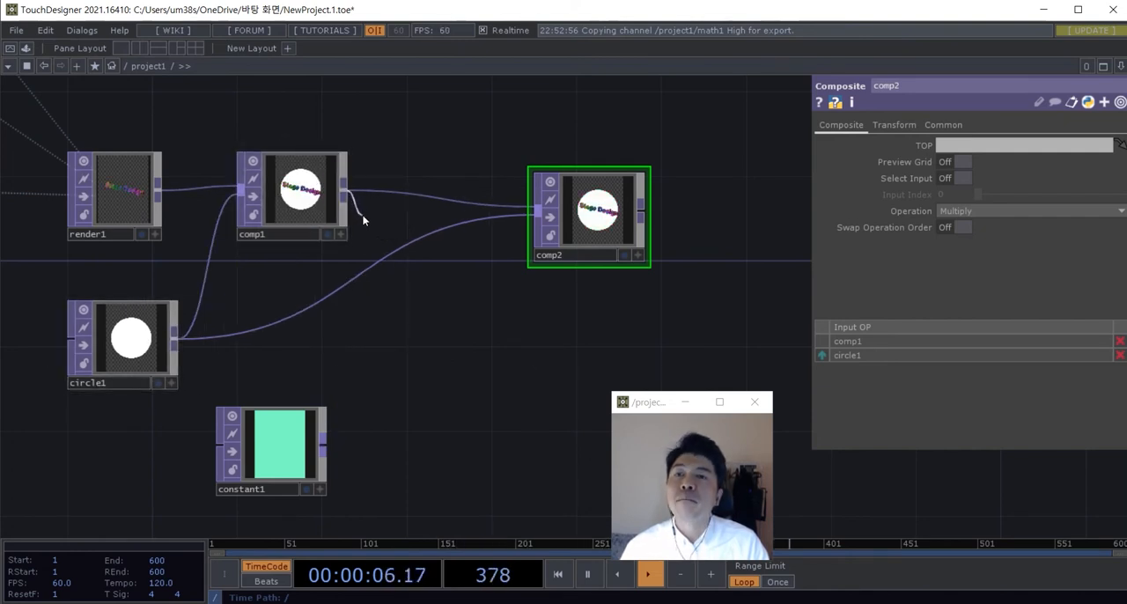
pyautogui.moveTo(273, 440); pyautogui.dragTo(400, 418)
# Step: Disconnect circle1 from comp2 and move comp2 and constant1 farther along the network to free space after comp1
pyautogui.click(341, 231)
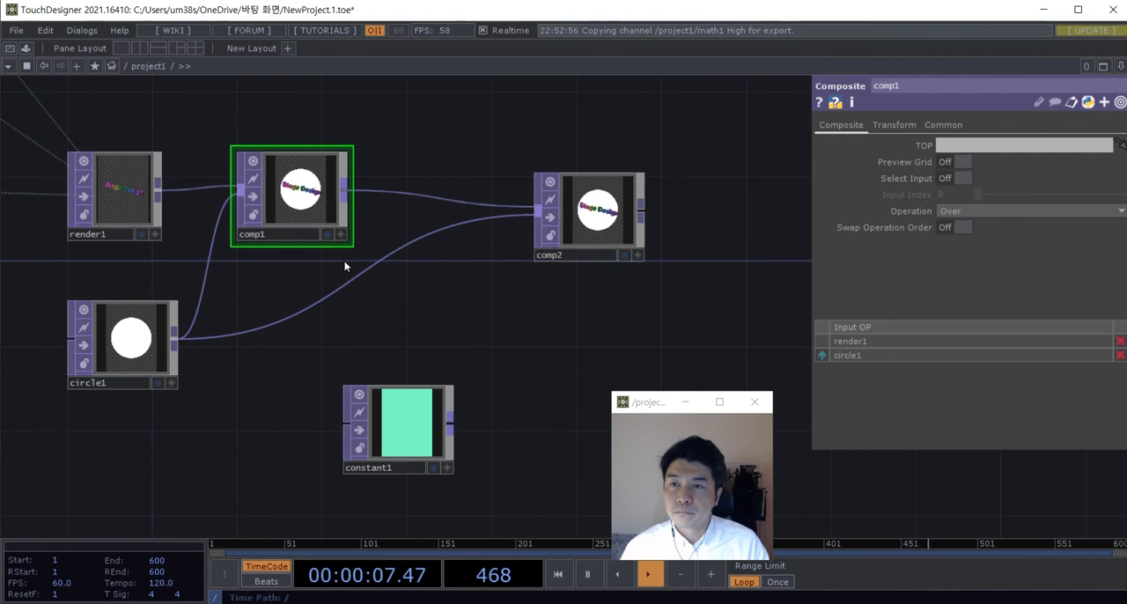
pyautogui.rightClick(245, 335)
pyautogui.click(295, 378)
pyautogui.moveTo(590, 211); pyautogui.dragTo(738, 211)
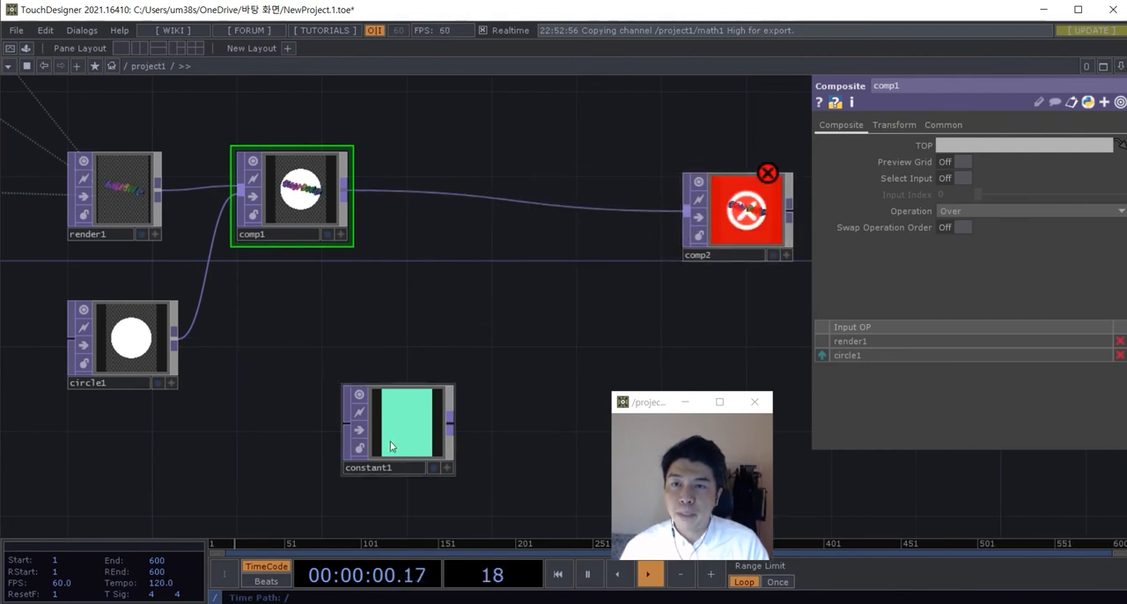
pyautogui.moveTo(392, 447); pyautogui.dragTo(647, 427)
# Step: Tidy the layout by moving comp1 slightly down and circle1 slightly up
pyautogui.moveTo(378, 329); pyautogui.dragTo(599, 342)
pyautogui.moveTo(423, 204); pyautogui.dragTo(453, 243, button='middle')
pyautogui.moveTo(300, 197); pyautogui.dragTo(449, 320, button='middle')
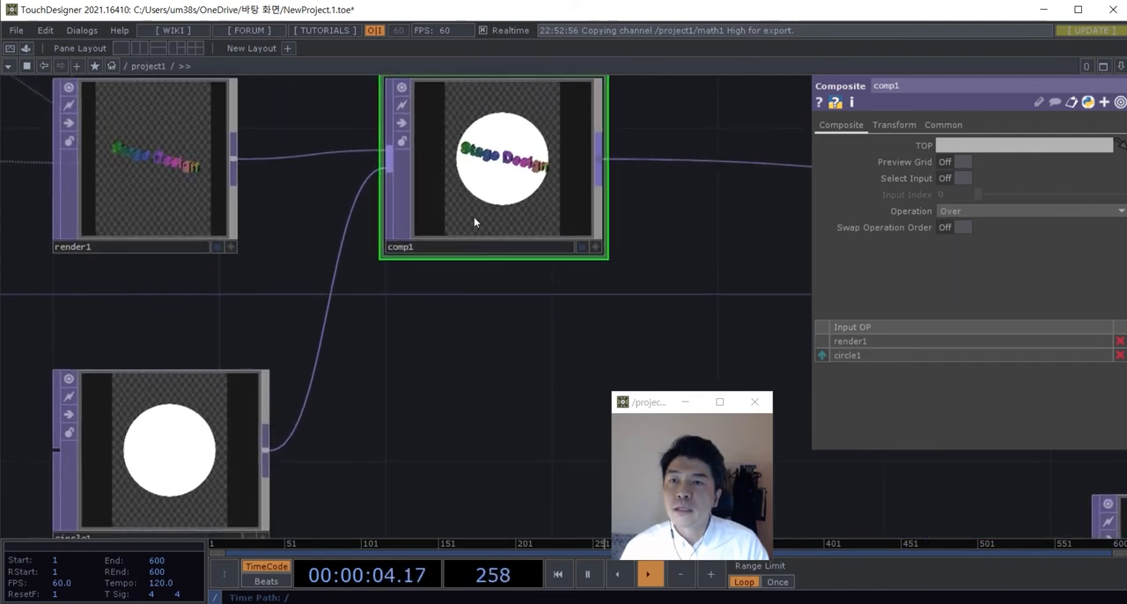
pyautogui.moveTo(474, 217); pyautogui.dragTo(474, 255)
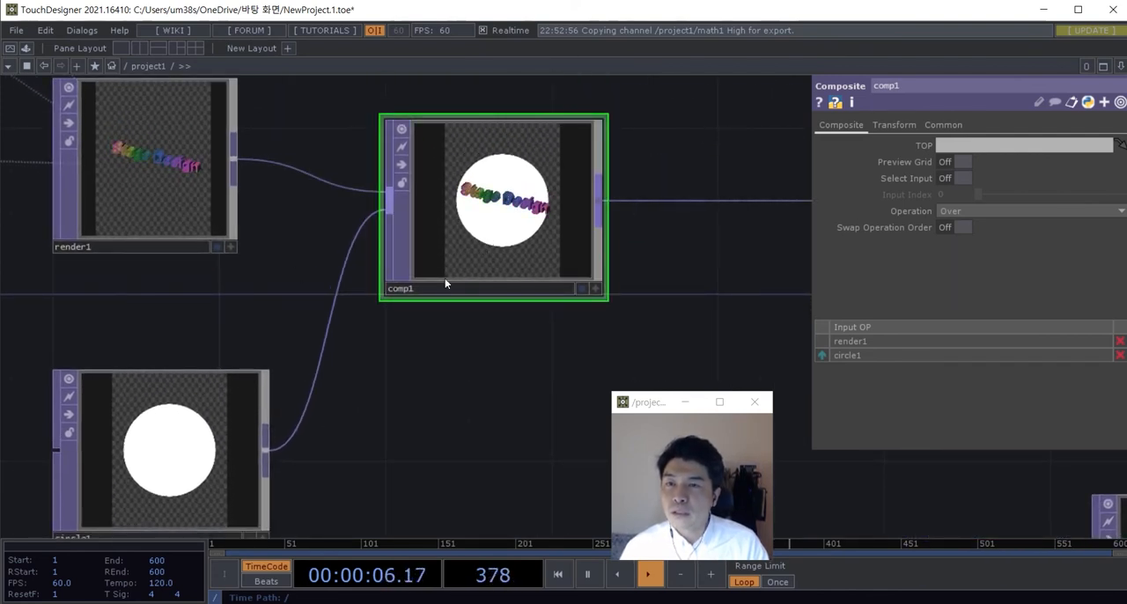
pyautogui.moveTo(206, 446); pyautogui.dragTo(207, 404)
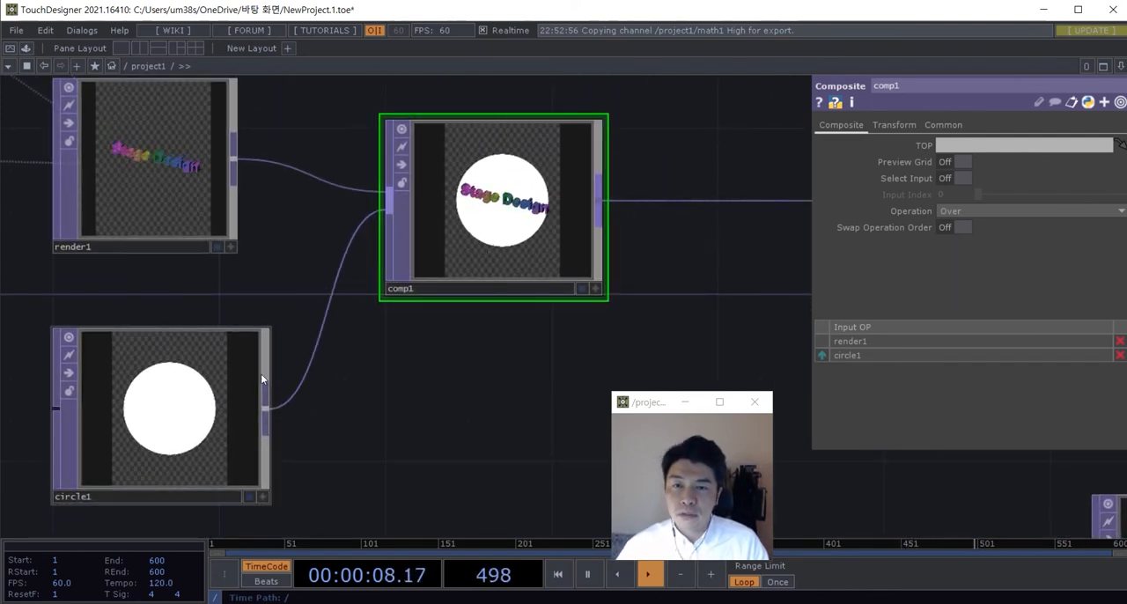
# Step: Examine how comp1 layers the text over the circle and review its available composite operations
pyautogui.scroll(3, 290, 193)
pyautogui.moveTo(299, 221); pyautogui.dragTo(318, 294)
pyautogui.scroll(2, 189, 304)
pyautogui.scroll(-2, 267, 231)
pyautogui.scroll(-2, 552, 377)
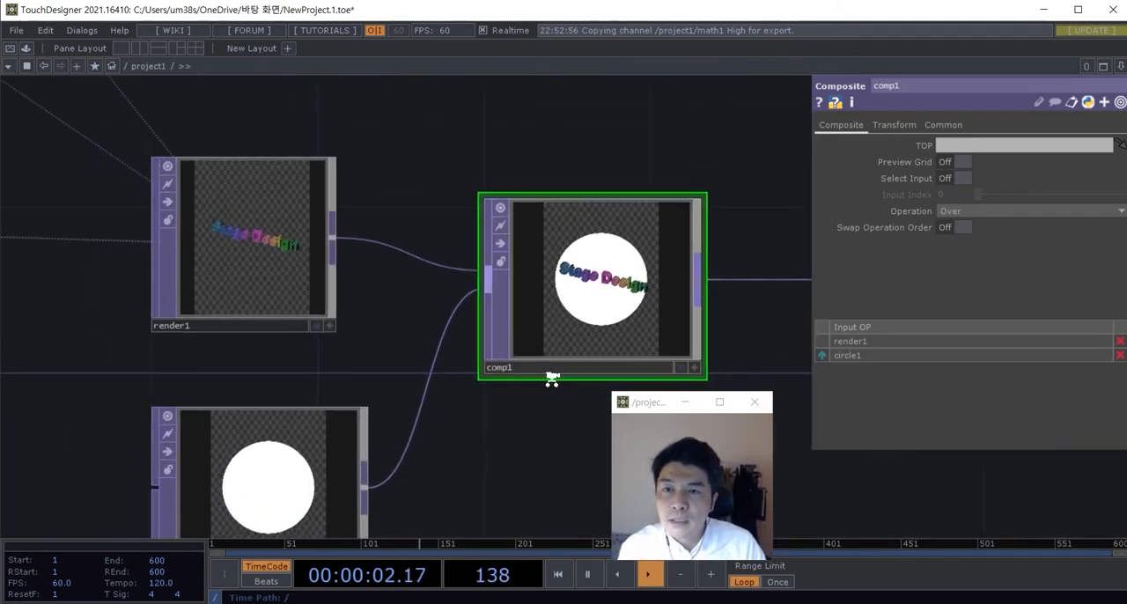
pyautogui.moveTo(552, 377); pyautogui.dragTo(552, 418)
pyautogui.scroll(2, 574, 276)
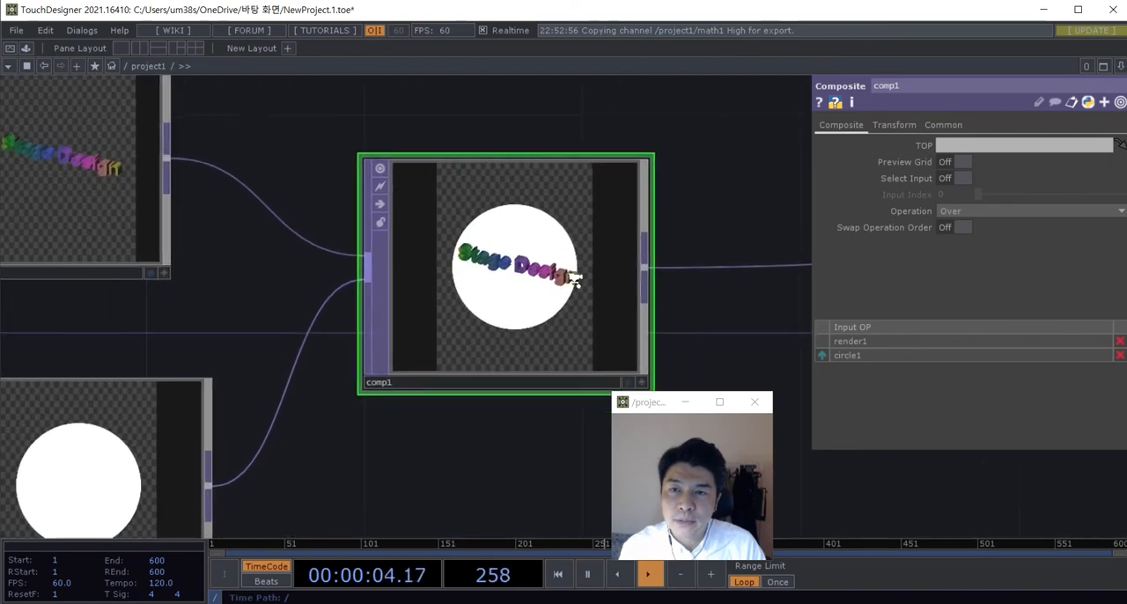
pyautogui.click(1016, 212)
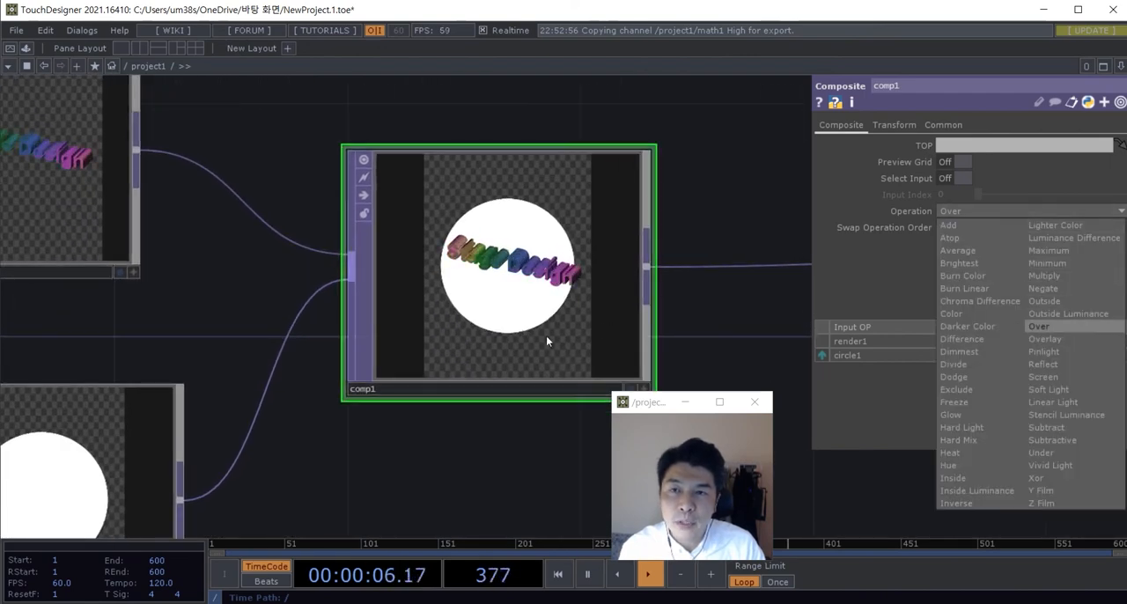
pyautogui.click(415, 452)
pyautogui.moveTo(415, 452); pyautogui.dragTo(556, 290)
# Step: Turn circle1 into an outline by setting its fill alpha to 0 and its border width to 0.01
pyautogui.click(298, 338)
pyautogui.scroll(-3, 493, 370)
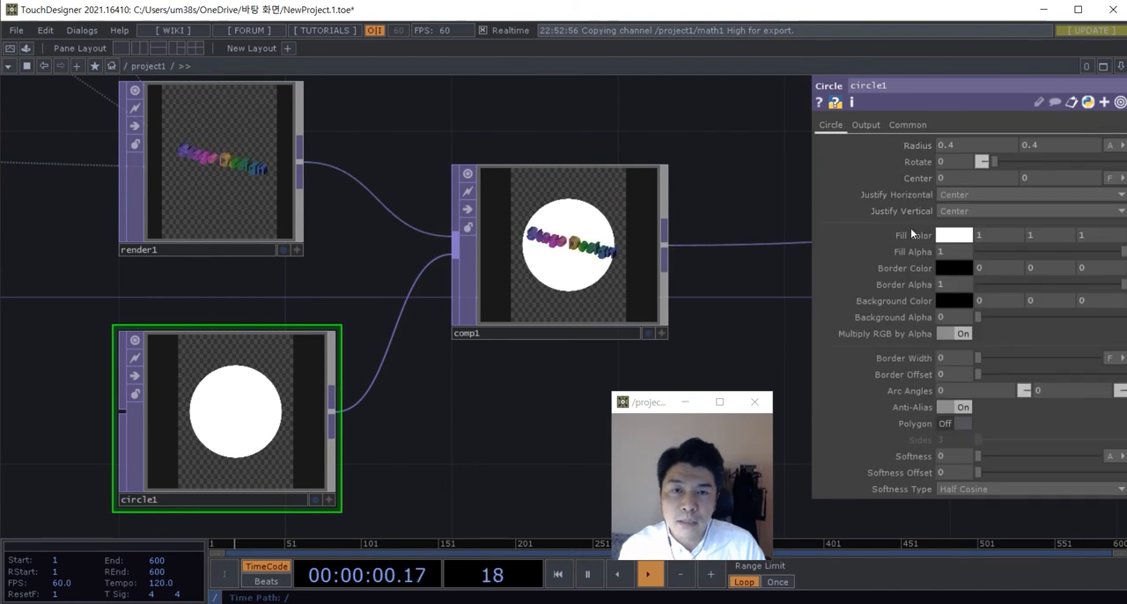
pyautogui.moveTo(1020, 250); pyautogui.dragTo(974, 257)
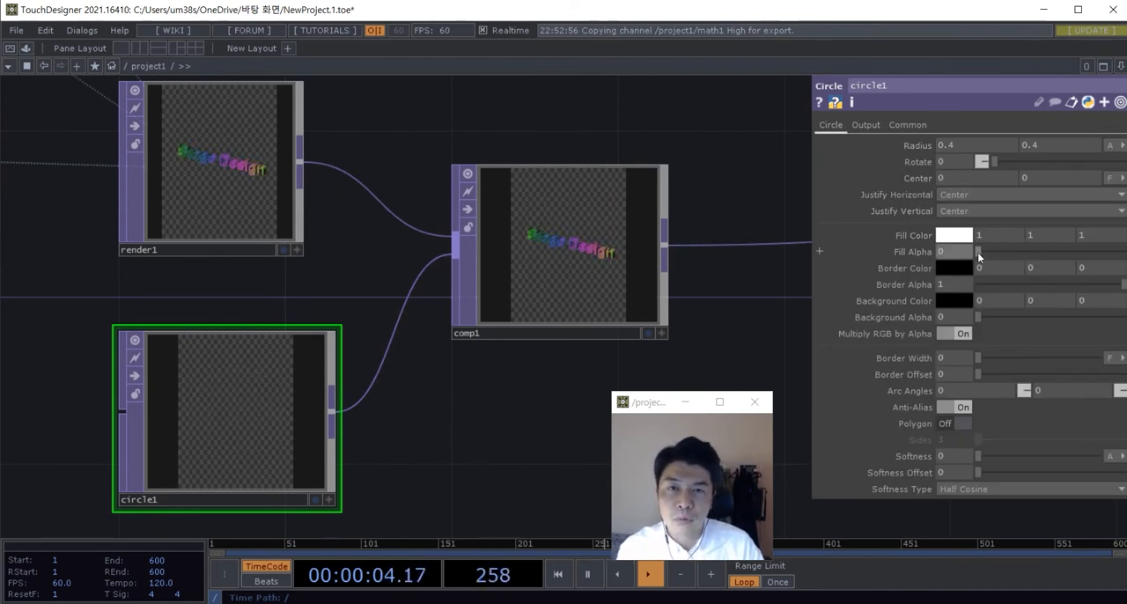
pyautogui.moveTo(978, 361); pyautogui.dragTo(991, 365)
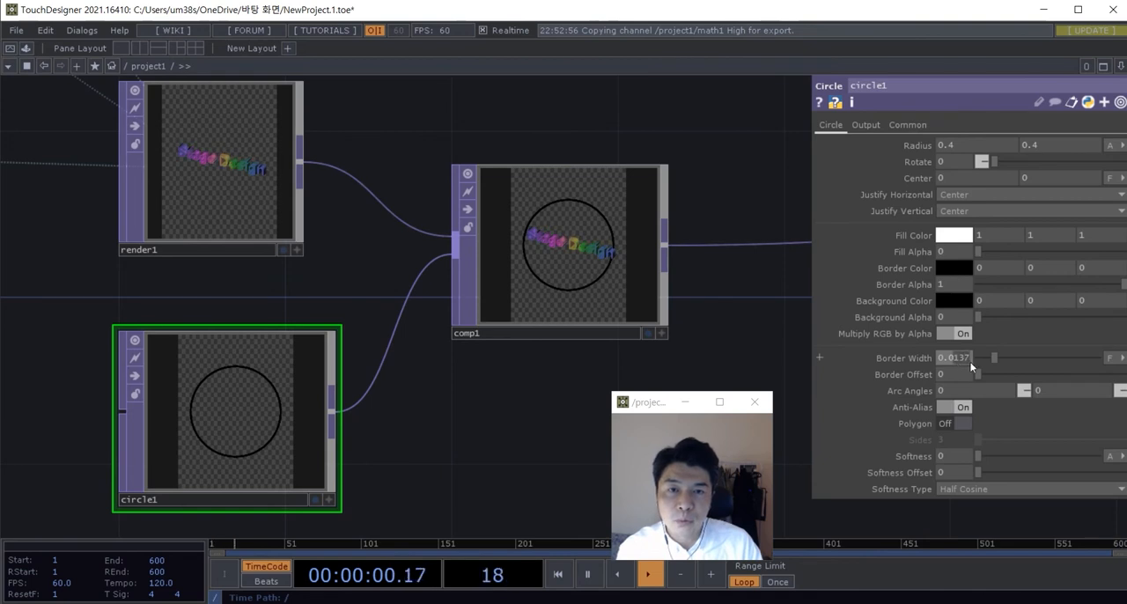
pyautogui.moveTo(973, 363); pyautogui.dragTo(980, 360)
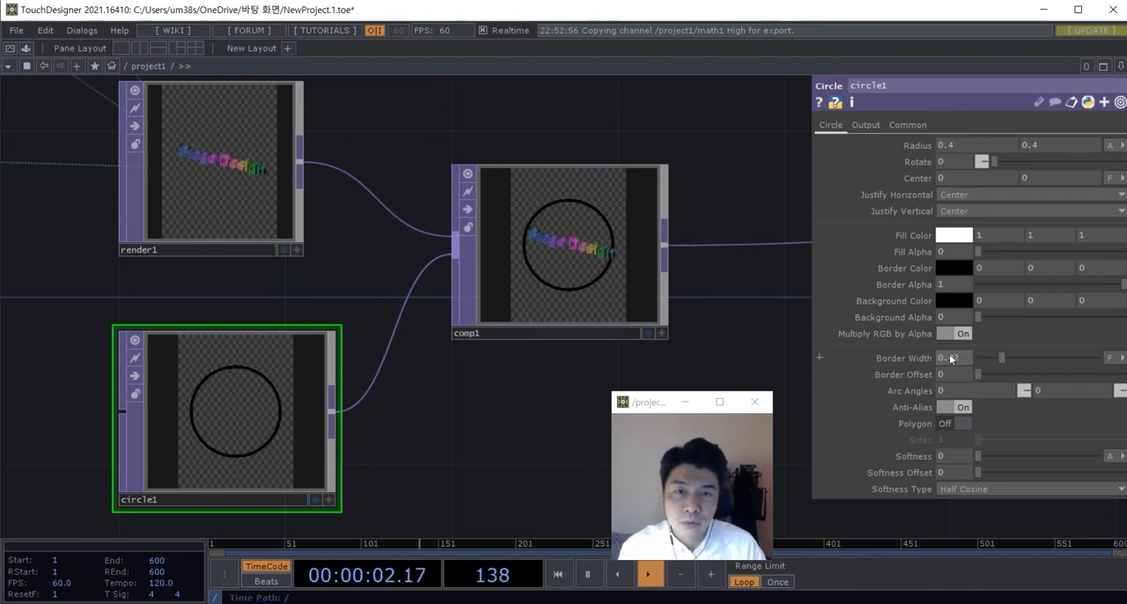
pyautogui.write('1')
pyautogui.press('Return')
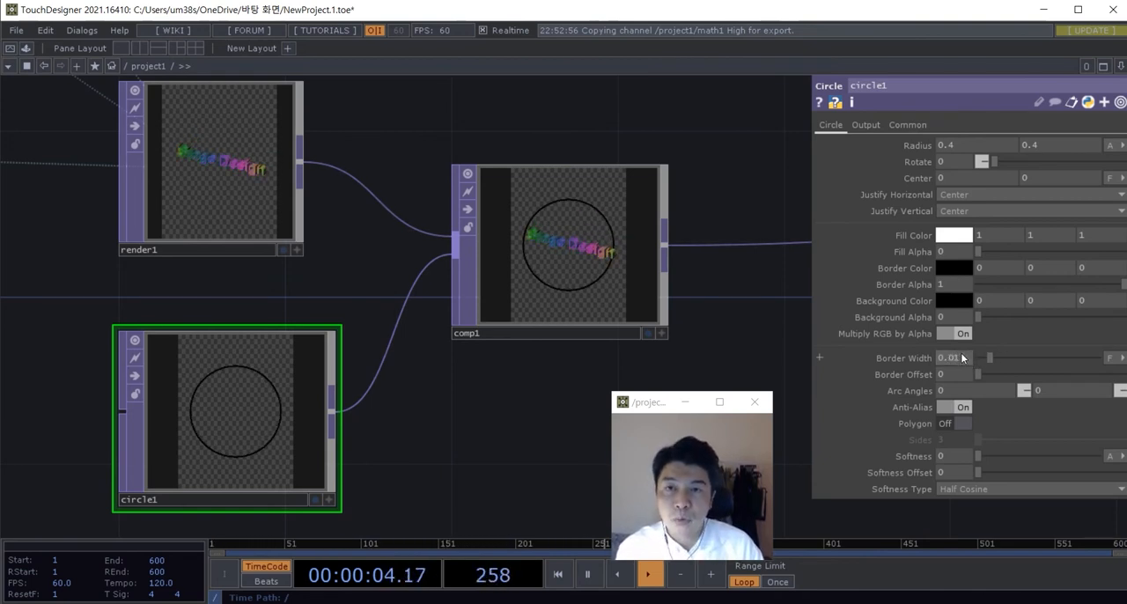
# Step: Set circle1's border color to light gray, with red, green and blue at 0.7
pyautogui.click(941, 269)
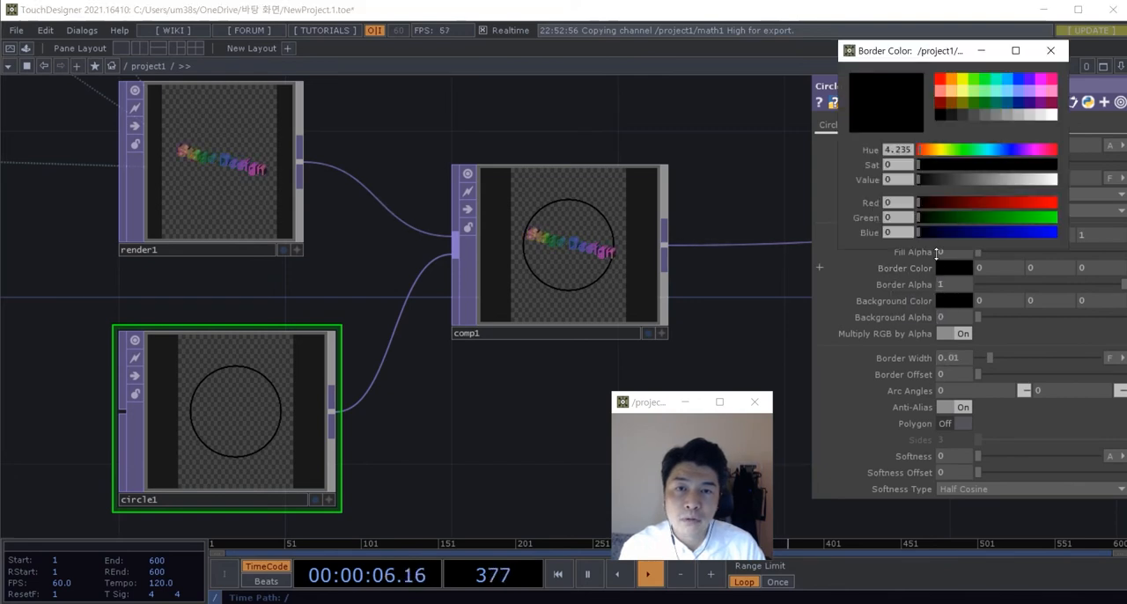
pyautogui.click(1051, 117)
pyautogui.moveTo(1042, 116); pyautogui.dragTo(1014, 117)
pyautogui.click(1051, 54)
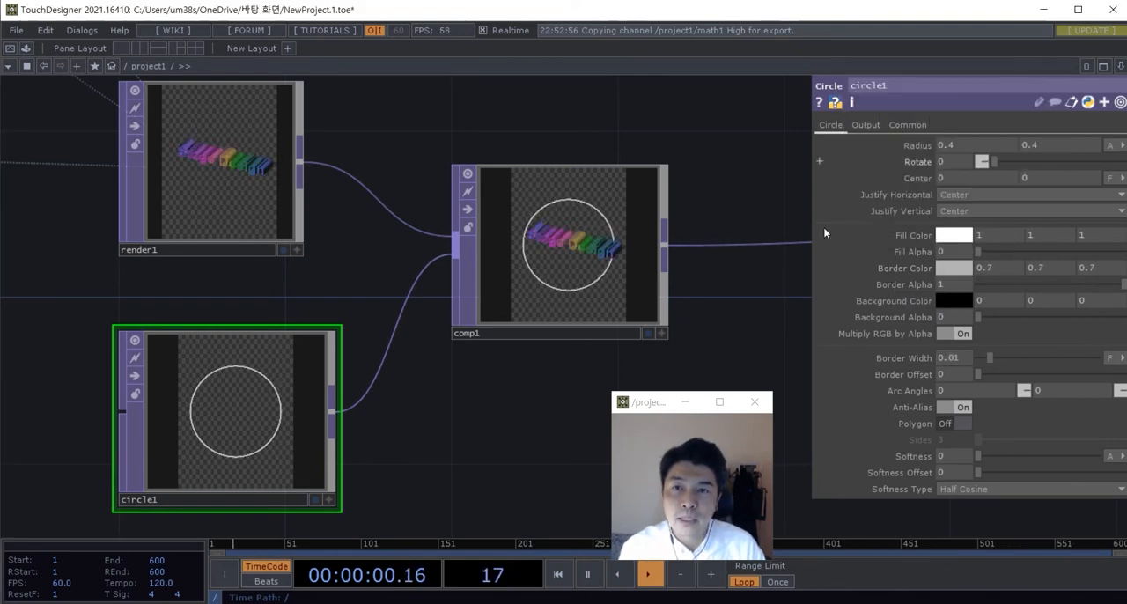
# Step: Thin circle1's outline by setting its border width to 0.005
pyautogui.scroll(6, 599, 259)
pyautogui.scroll(-4, 476, 220)
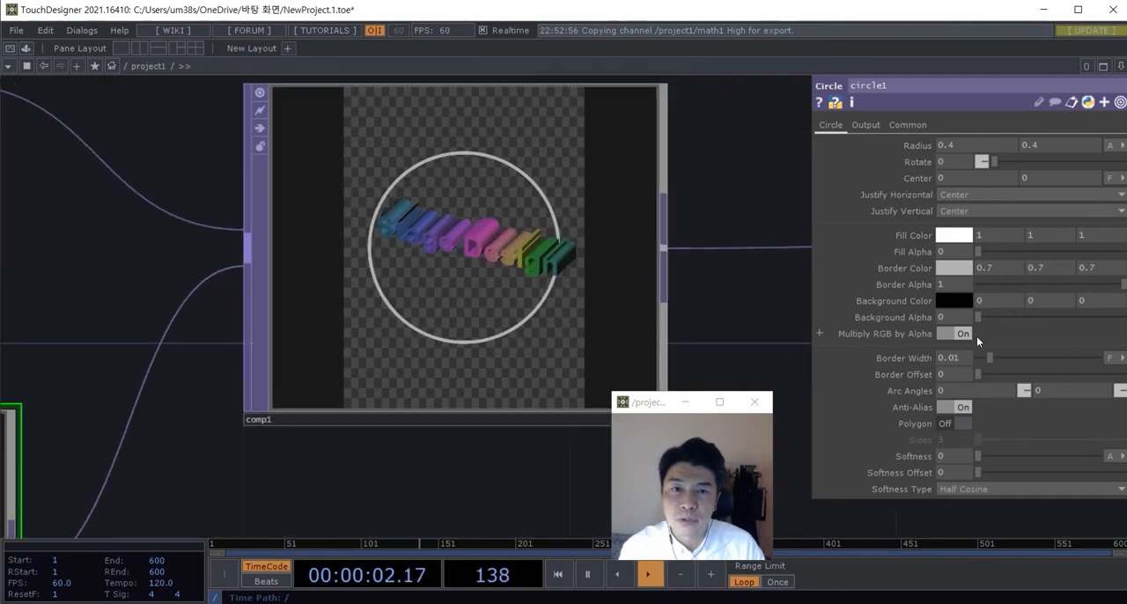
pyautogui.click(961, 365)
pyautogui.write('0.005')
pyautogui.press('Return')
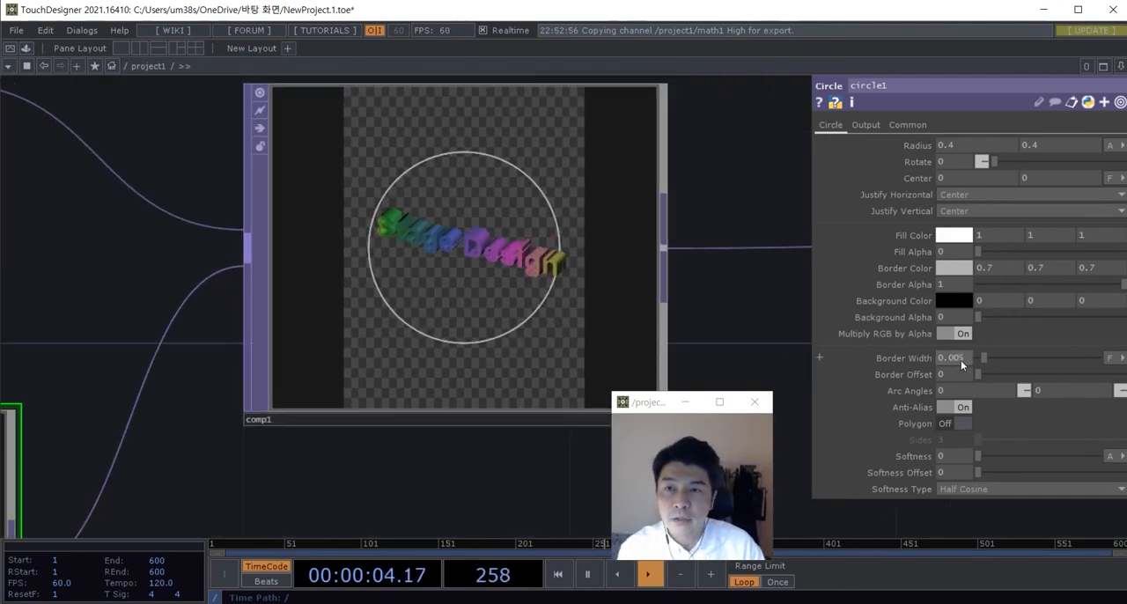
# Step: Insert a new Composite TOP on the connection between comp1 and comp2
pyautogui.scroll(-5, 631, 350)
pyautogui.moveTo(438, 446); pyautogui.dragTo(275, 427)
pyautogui.scroll(2, 427, 307)
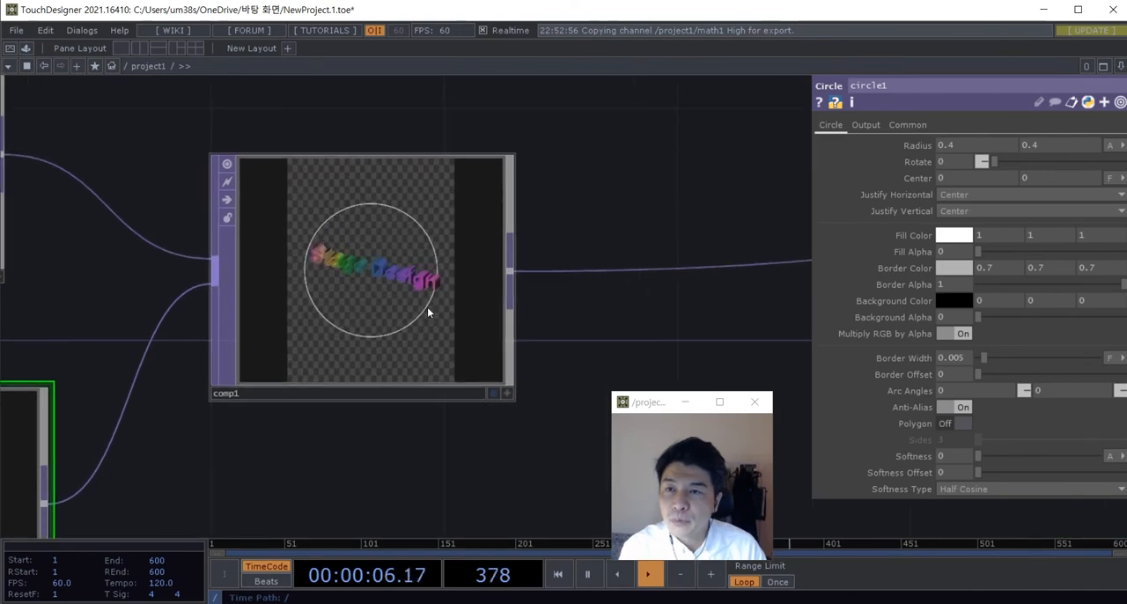
pyautogui.scroll(-4, 428, 307)
pyautogui.moveTo(574, 397)
pyautogui.mouseDown()
pyautogui.moveTo(478, 379)
pyautogui.moveTo(432, 343)
pyautogui.mouseUp()
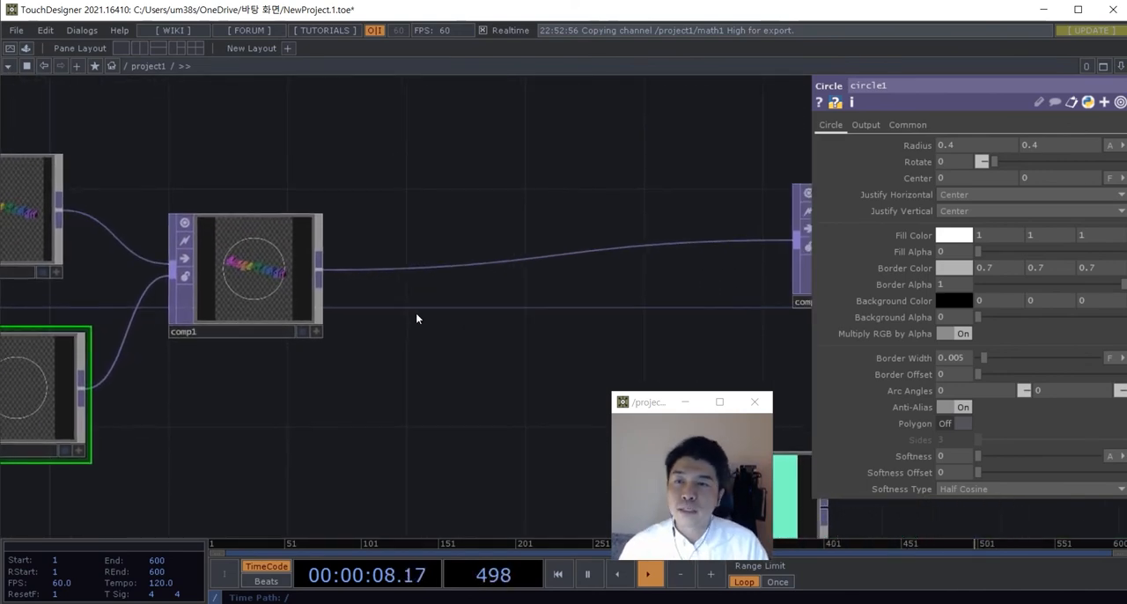
pyautogui.rightClick(471, 239)
pyautogui.click(472, 236)
pyautogui.write('com')
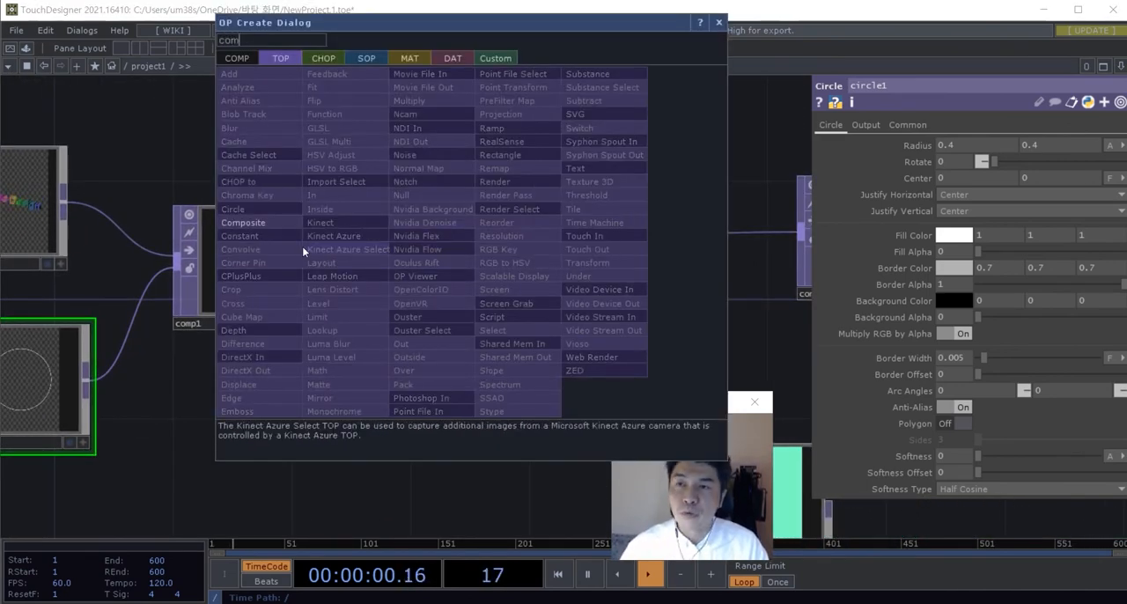
pyautogui.click(260, 227)
pyautogui.click(512, 267)
pyautogui.moveTo(443, 379); pyautogui.dragTo(545, 357)
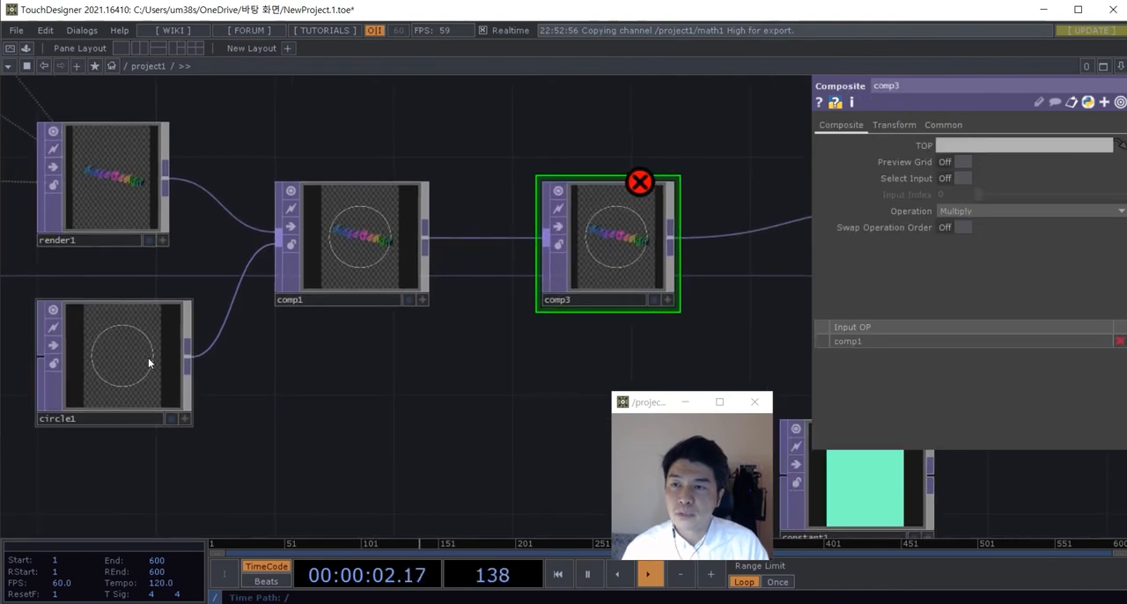
# Step: Duplicate circle1, place the copy below comp1, and shift circle1 down to line up with it
pyautogui.click(148, 357)
pyautogui.hotkey('ctrl', 'c')
pyautogui.hotkey('ctrl', 'v')
pyautogui.click(380, 378)
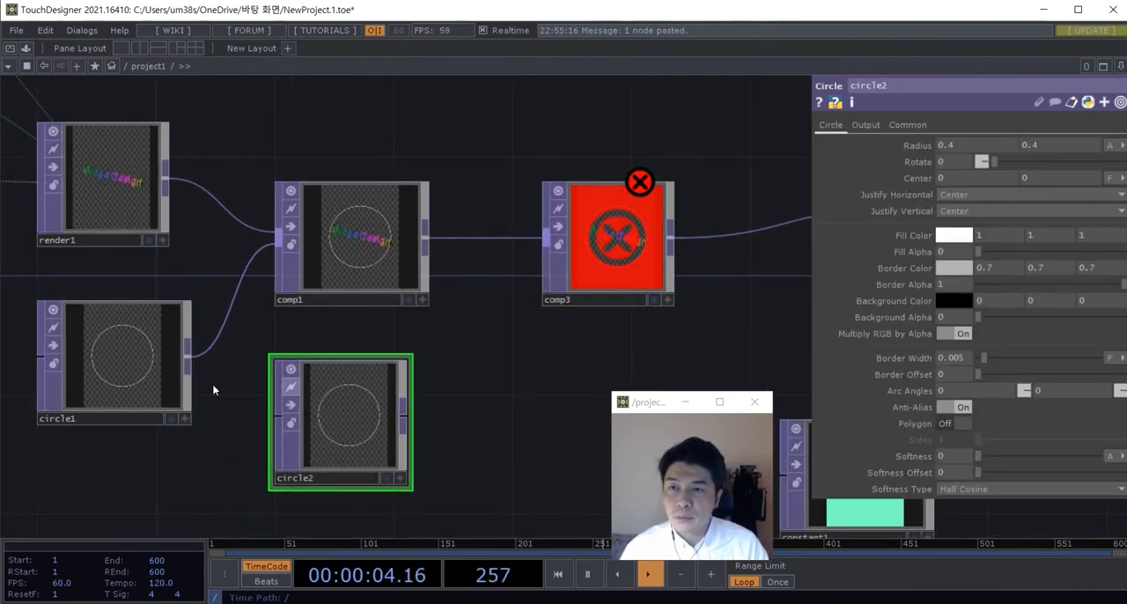
pyautogui.moveTo(143, 390); pyautogui.dragTo(114, 448)
pyautogui.moveTo(361, 431); pyautogui.dragTo(379, 410)
pyautogui.moveTo(462, 412); pyautogui.dragTo(400, 438)
# Step: Connect circle2 as comp3's second input
pyautogui.moveTo(361, 423); pyautogui.dragTo(462, 280)
pyautogui.scroll(3, 416, 426)
pyautogui.scroll(-2, 330, 453)
pyautogui.moveTo(310, 448); pyautogui.dragTo(280, 448)
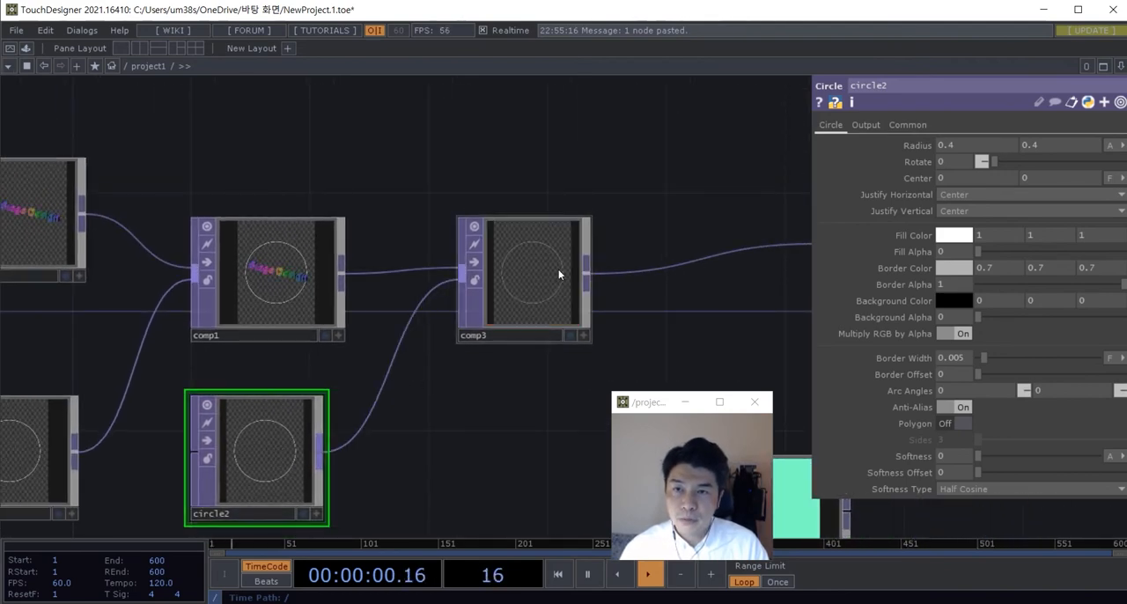
# Step: Move comp3 slightly down and set its operation to Over
pyautogui.scroll(3, 555, 273)
pyautogui.click(470, 306)
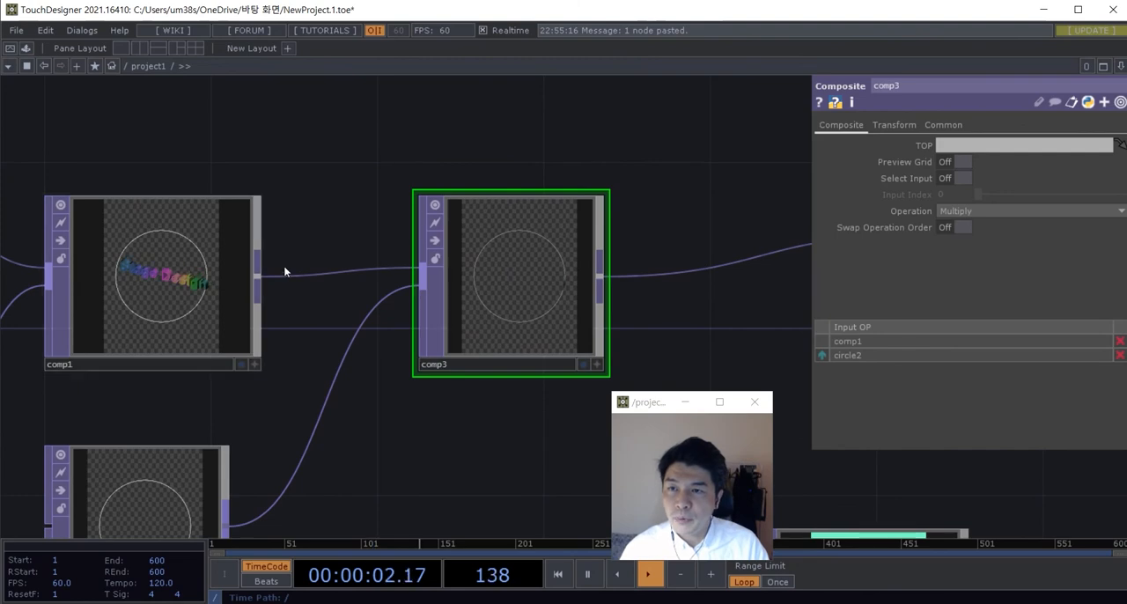
pyautogui.moveTo(480, 305); pyautogui.dragTo(479, 346)
pyautogui.click(1030, 211)
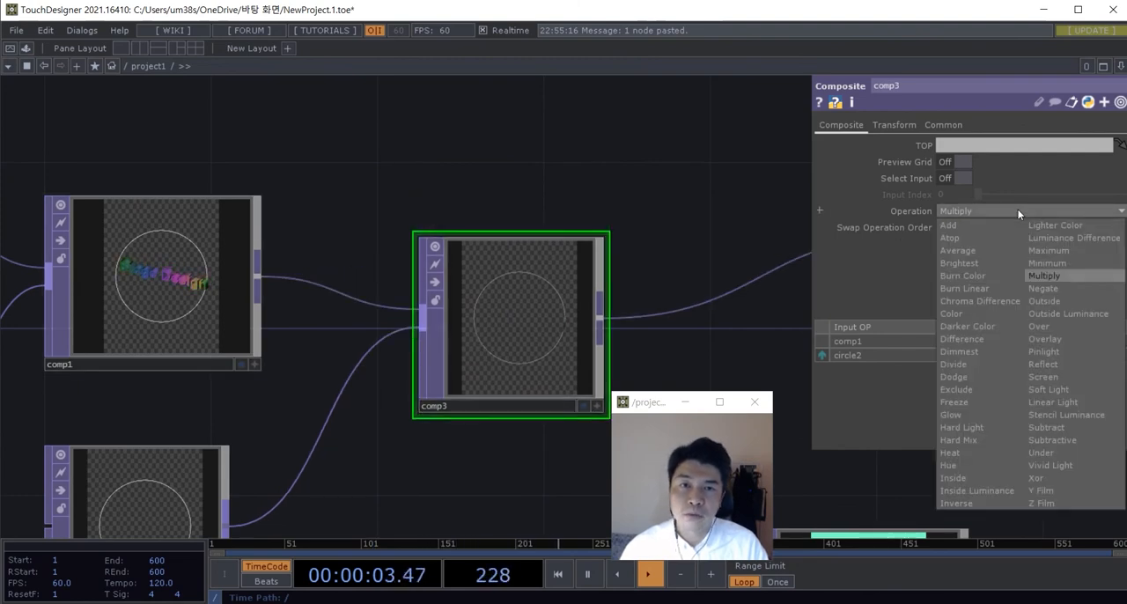
pyautogui.click(1045, 327)
# Step: Select circle2 and reduce its radius to 0.1 in both directions
pyautogui.scroll(-3, 473, 495)
pyautogui.moveTo(474, 495); pyautogui.dragTo(546, 326)
pyautogui.scroll(6, 345, 354)
pyautogui.moveTo(341, 355); pyautogui.dragTo(315, 340)
pyautogui.scroll(-6, 333, 351)
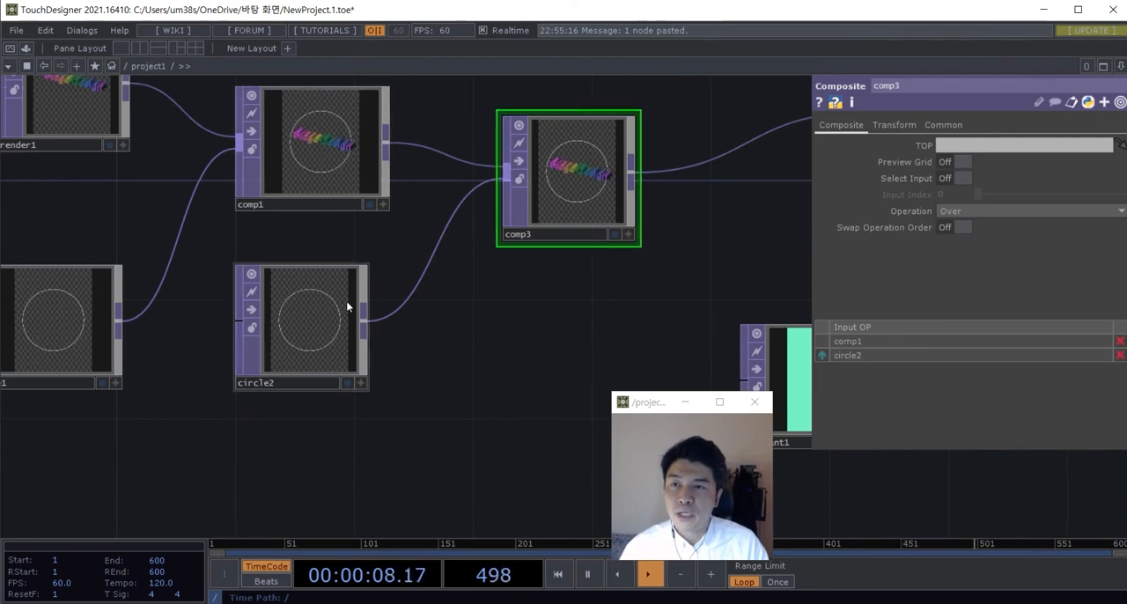
pyautogui.moveTo(440, 371); pyautogui.dragTo(455, 418)
pyautogui.click(297, 369)
pyautogui.scroll(5, 297, 370)
pyautogui.scroll(-2, 472, 392)
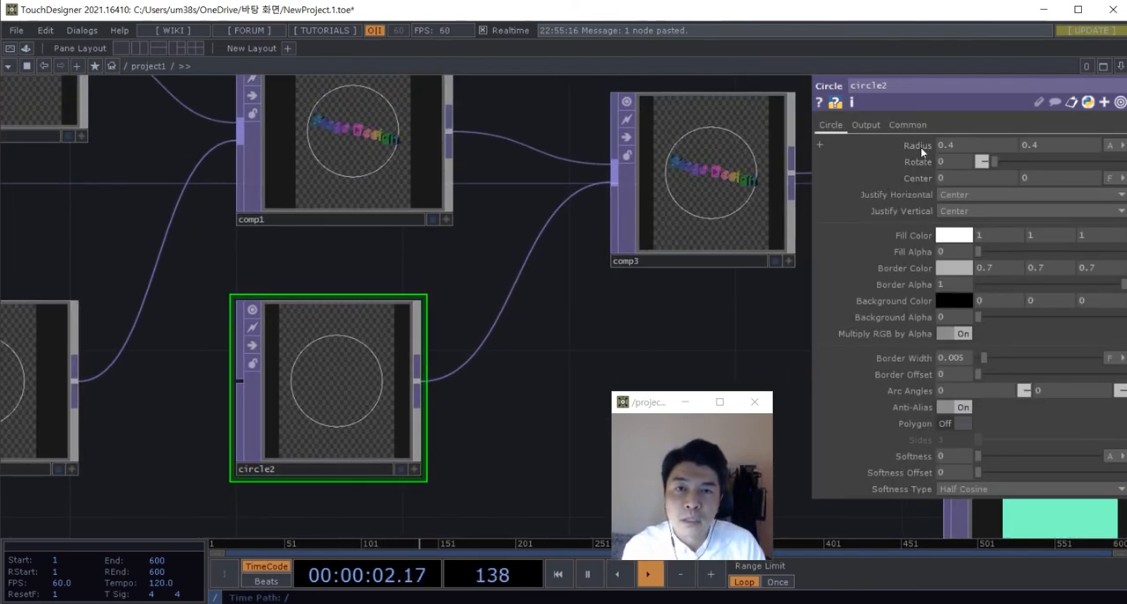
pyautogui.moveTo(920, 146); pyautogui.dragTo(916, 154, button='middle')
pyautogui.moveTo(917, 116); pyautogui.dragTo(917, 120, button='middle')
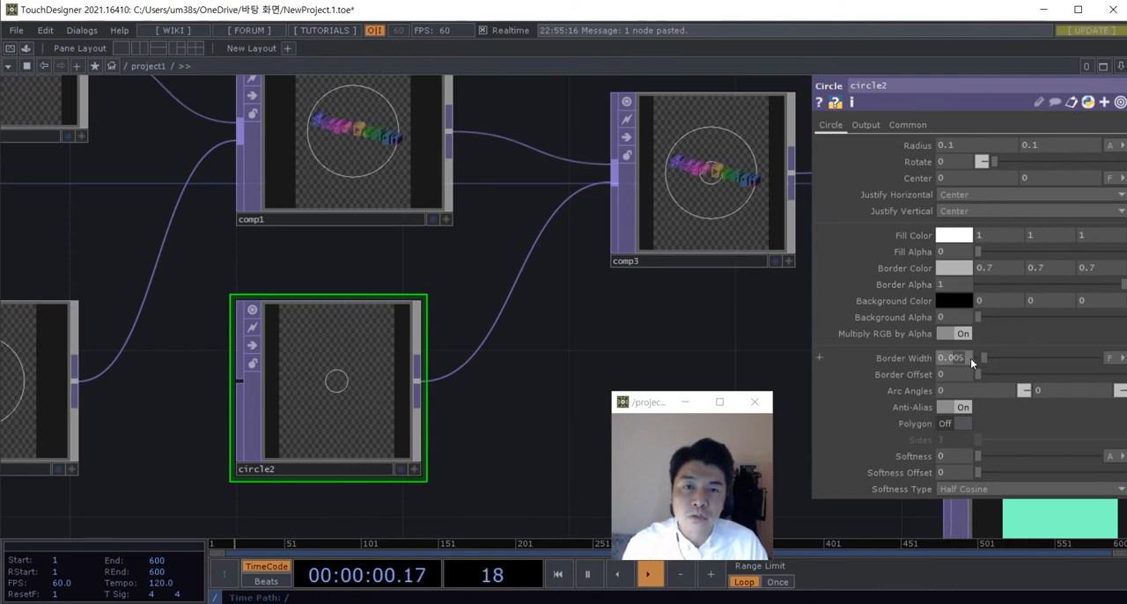
# Step: Set circle2's border width to 0.01 and raise its fill alpha to about 0.26
pyautogui.write('1')
pyautogui.moveTo(982, 256); pyautogui.dragTo(1018, 252)
pyautogui.scroll(8, 731, 159)
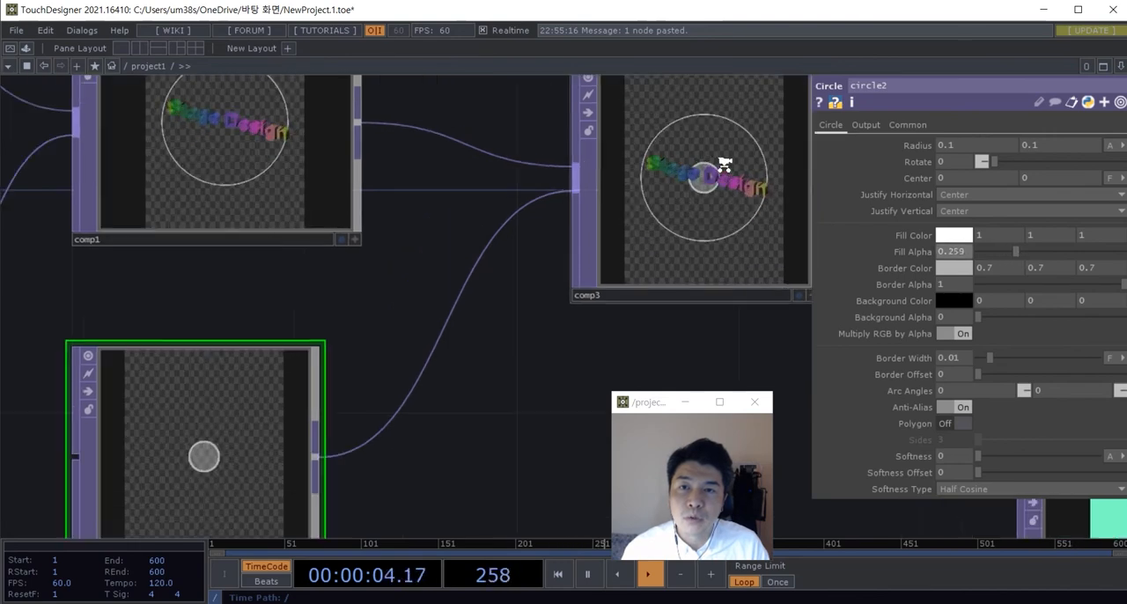
pyautogui.scroll(-6, 608, 250)
pyautogui.moveTo(718, 348); pyautogui.dragTo(606, 351)
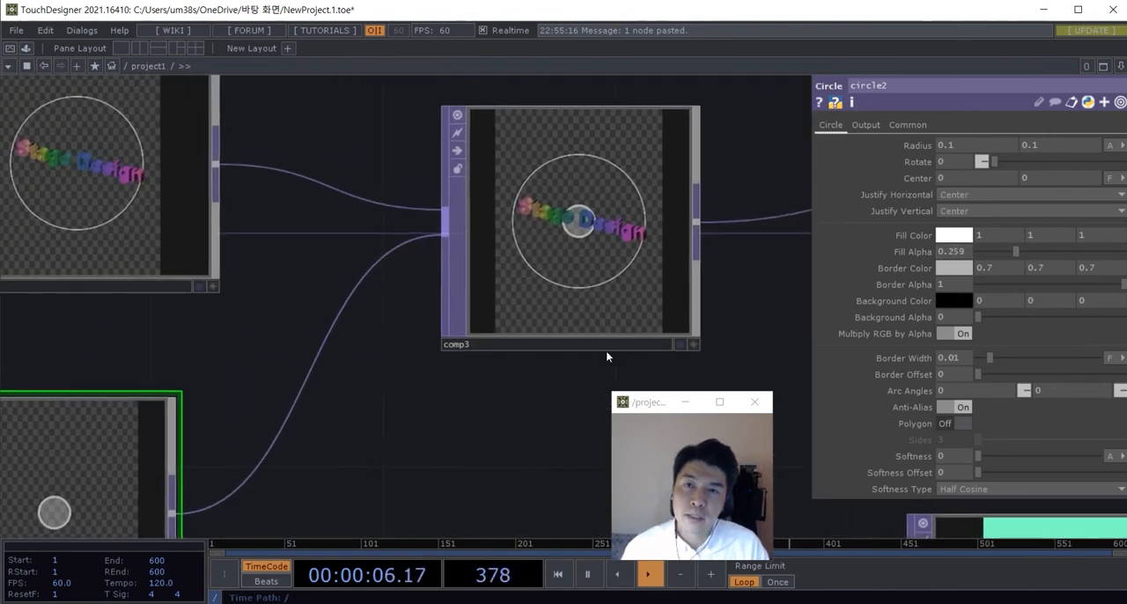
# Step: Shrink circle2's radius further to 0.05 in both directions
pyautogui.scroll(3, 642, 269)
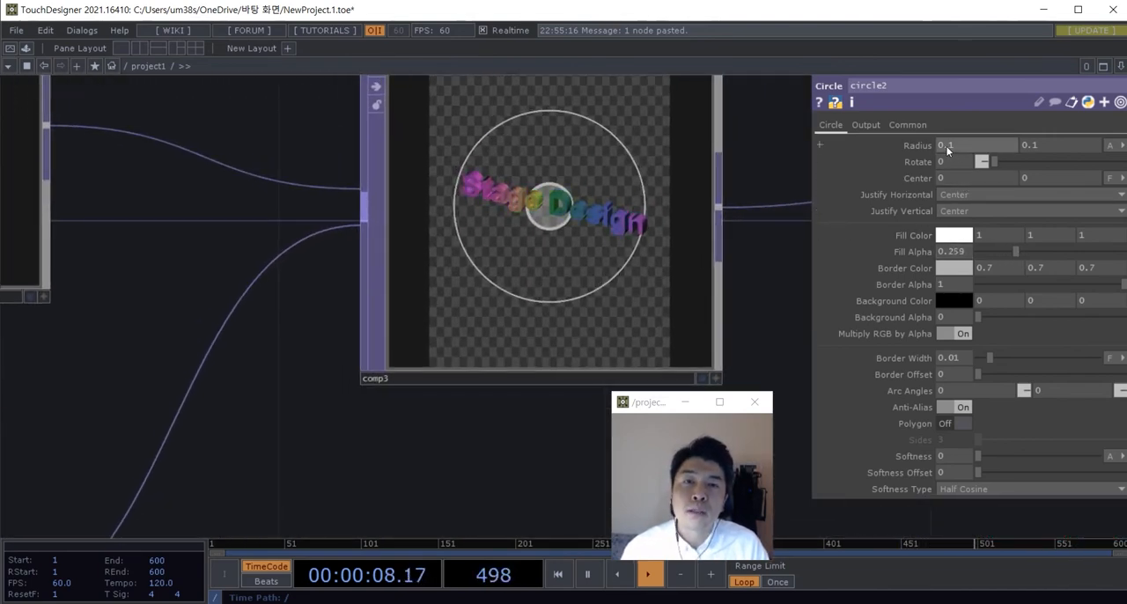
pyautogui.moveTo(920, 148); pyautogui.dragTo(915, 118, button='middle')
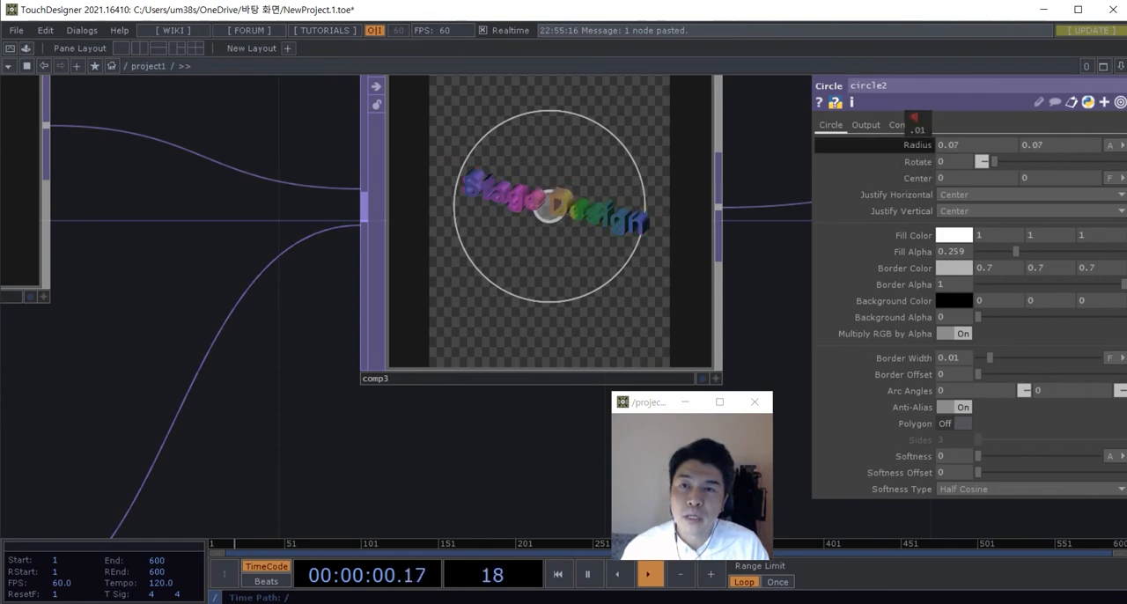
pyautogui.scroll(-6, 431, 331)
pyautogui.scroll(2, 337, 410)
pyautogui.moveTo(337, 410); pyautogui.dragTo(396, 405)
pyautogui.scroll(2, 414, 406)
pyautogui.moveTo(623, 404); pyautogui.dragTo(625, 421)
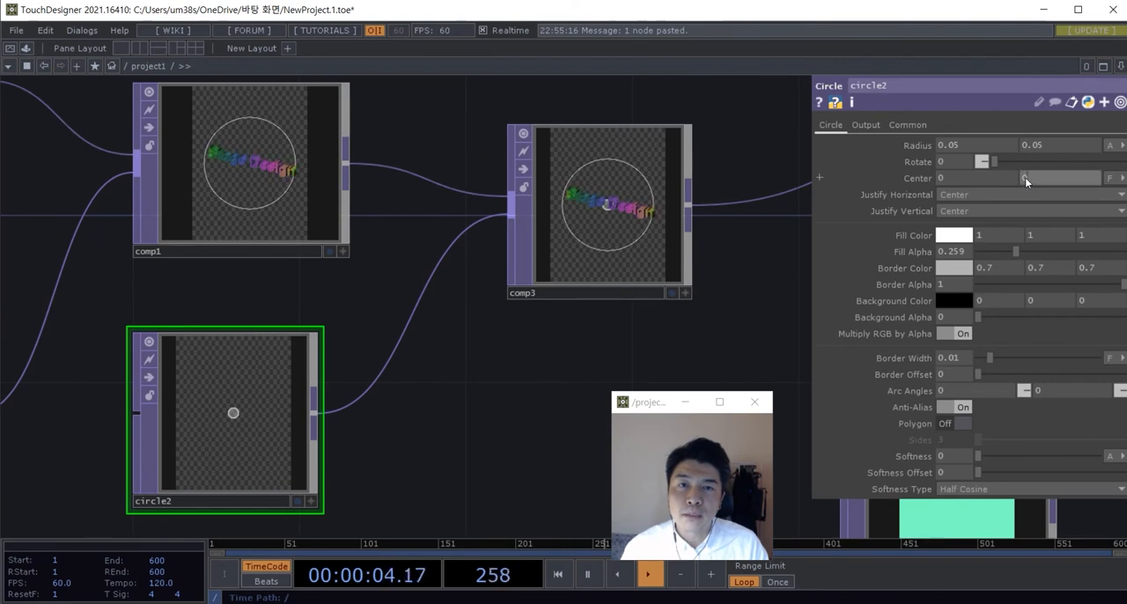
# Step: Raise circle2's vertical center to 0.3 so the small circle sits on the outline of the large ring
pyautogui.moveTo(1025, 177); pyautogui.dragTo(1022, 162, button='middle')
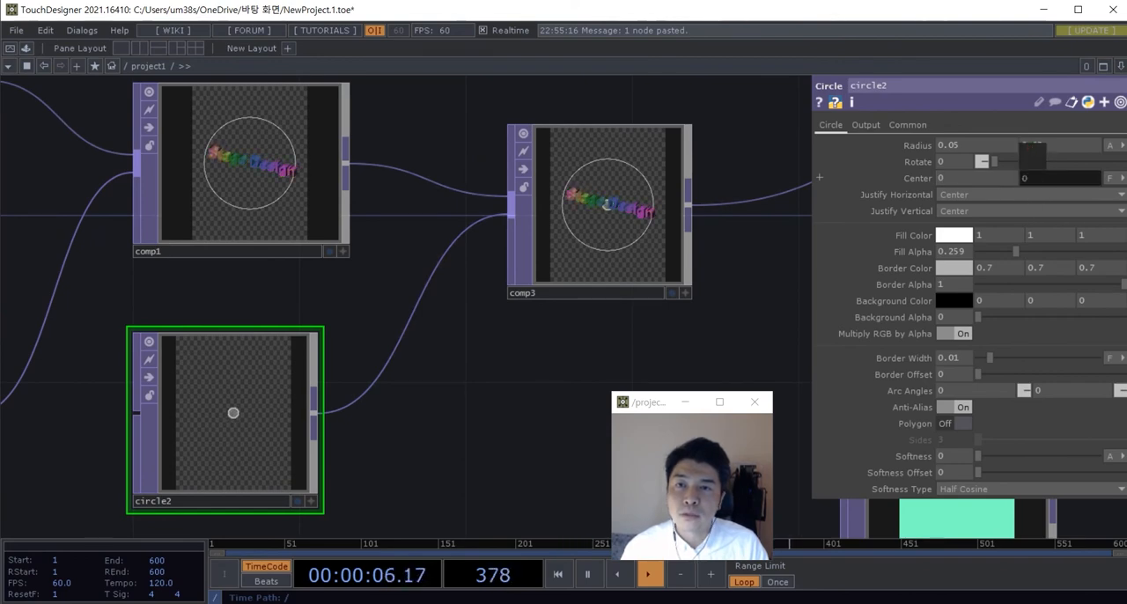
pyautogui.scroll(4, 297, 179)
pyautogui.moveTo(482, 228); pyautogui.dragTo(583, 334)
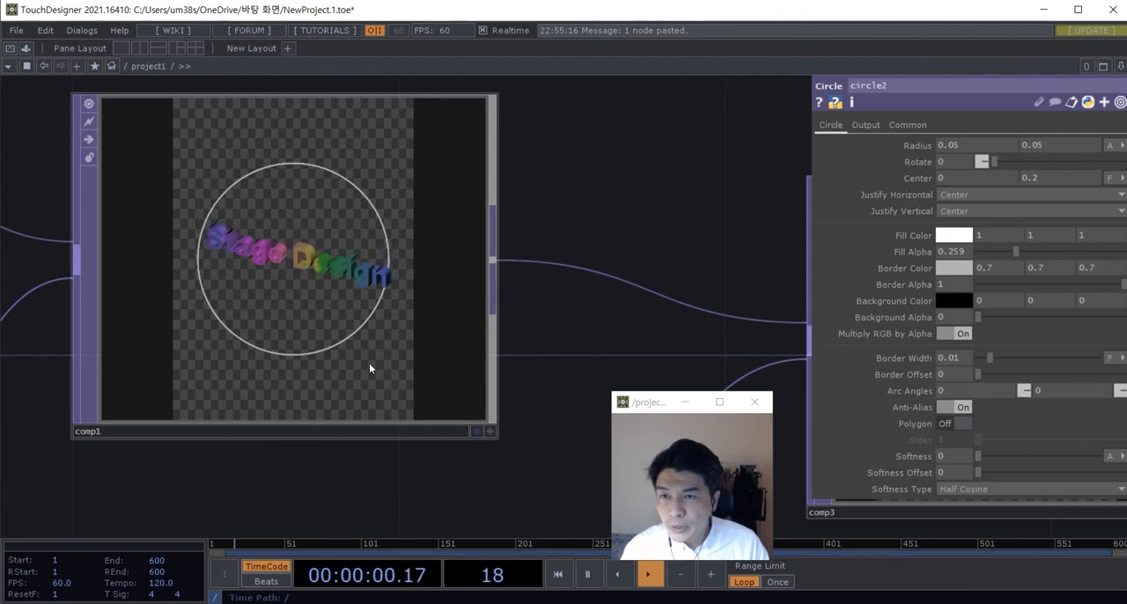
pyautogui.scroll(-3, 536, 231)
pyautogui.moveTo(536, 224); pyautogui.dragTo(334, 215)
pyautogui.scroll(5, 682, 209)
pyautogui.moveTo(682, 209); pyautogui.dragTo(556, 156)
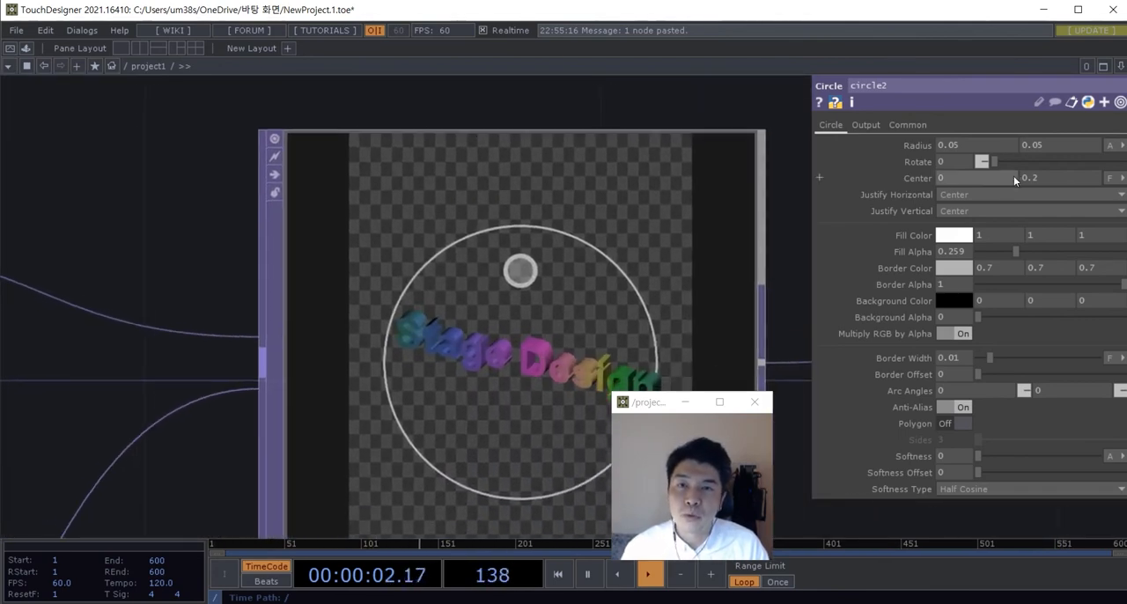
pyautogui.moveTo(1030, 181)
pyautogui.mouseDown(button='middle')
pyautogui.moveTo(1033, 164)
pyautogui.moveTo(1075, 162)
pyautogui.moveTo(1034, 188)
pyautogui.mouseUp(button='middle')
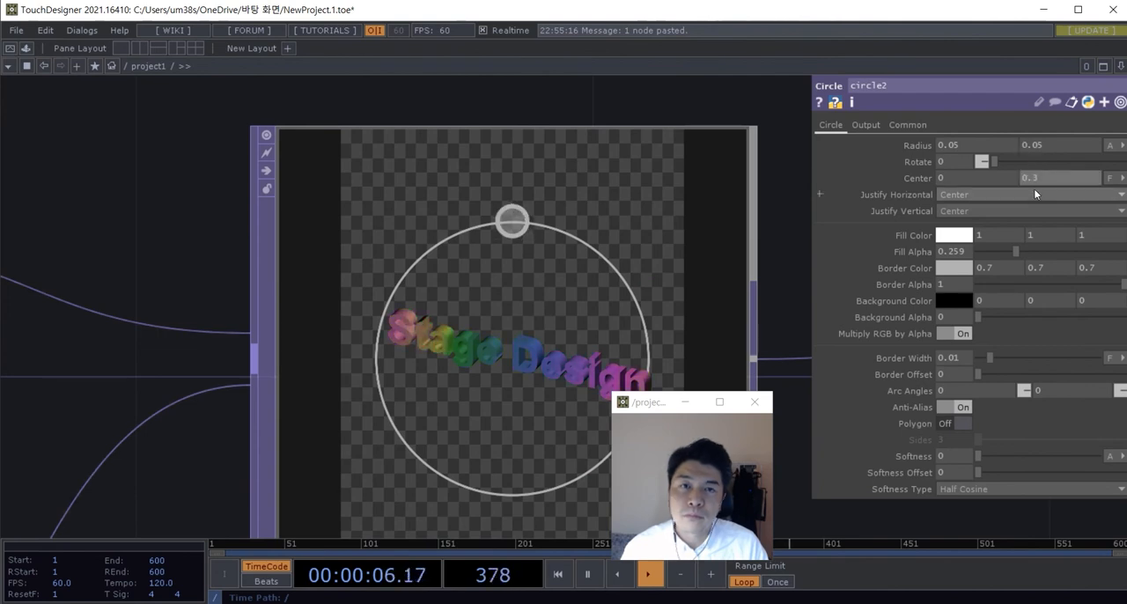
# Step: Try circle2's vertical center at 0.25 and 0.28, and return it to 0.3
pyautogui.click(1046, 178)
pyautogui.press('BackSpace')
pyautogui.write('2')
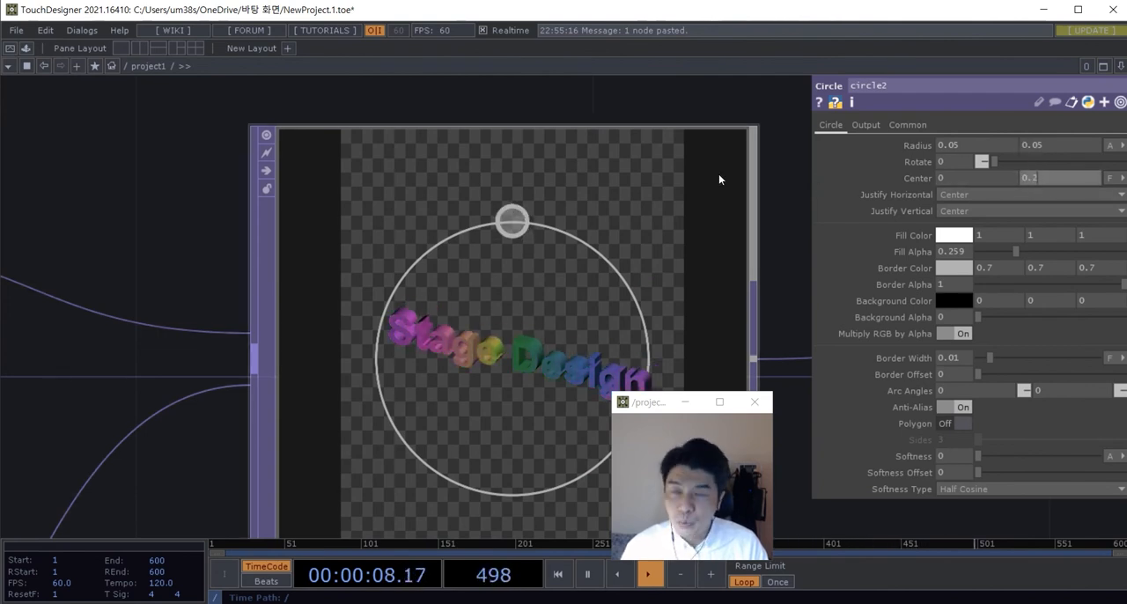
pyautogui.click(719, 179)
pyautogui.scroll(-3, 474, 303)
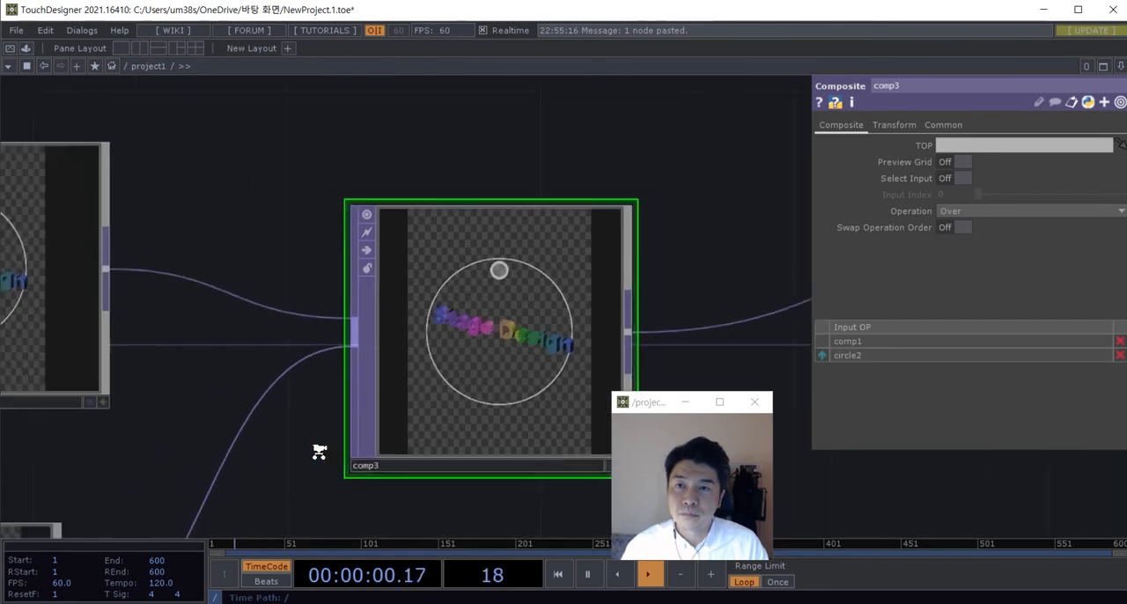
pyautogui.moveTo(318, 452); pyautogui.dragTo(393, 326)
pyautogui.click(146, 448)
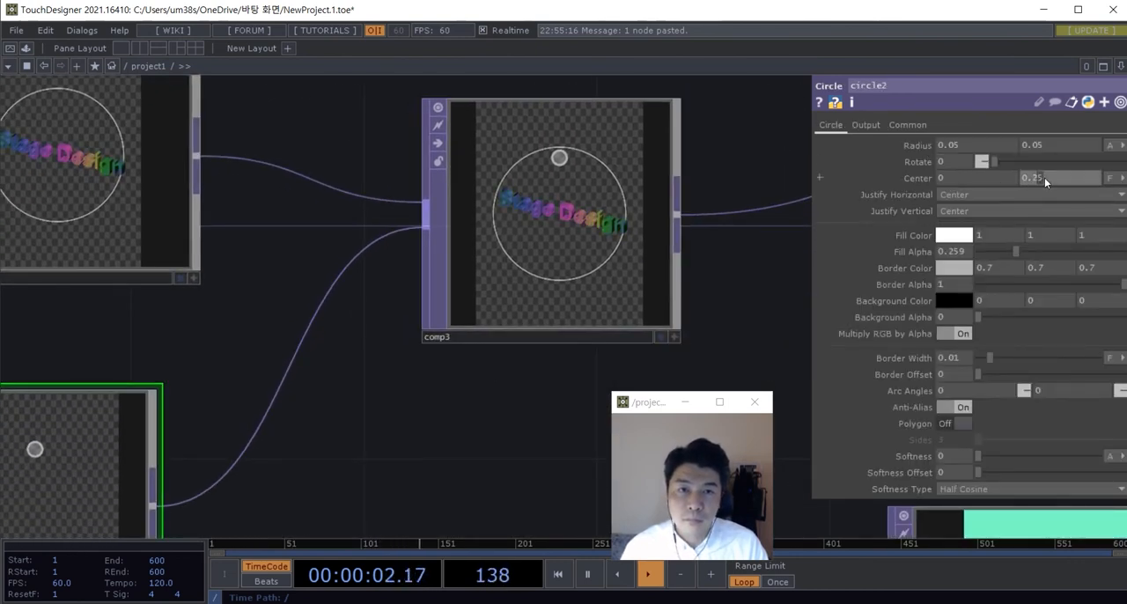
pyautogui.click(640, 335)
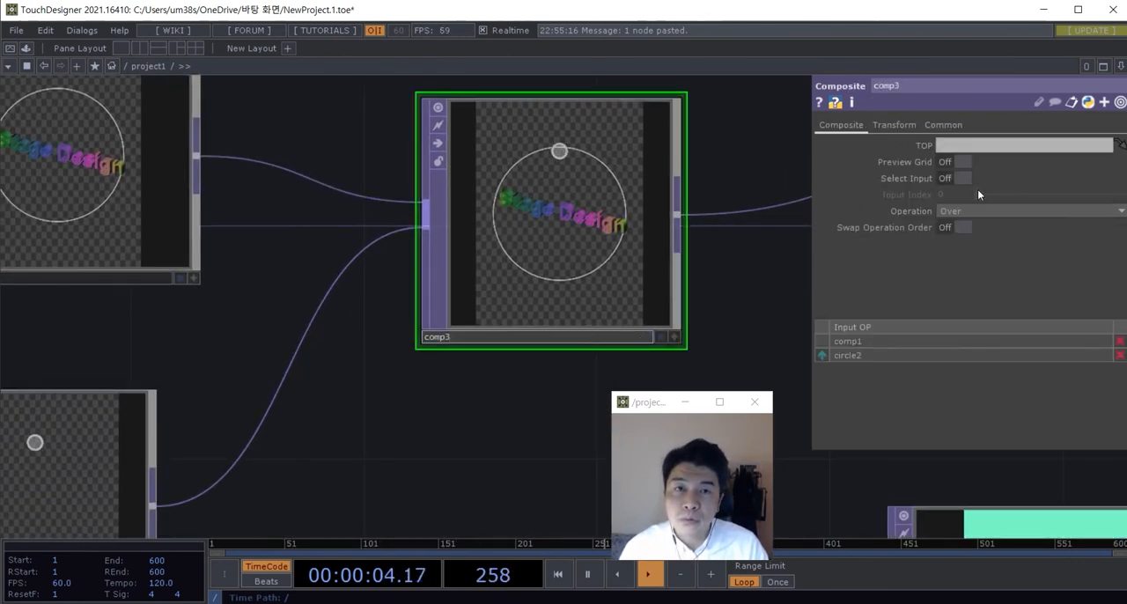
pyautogui.click(76, 509)
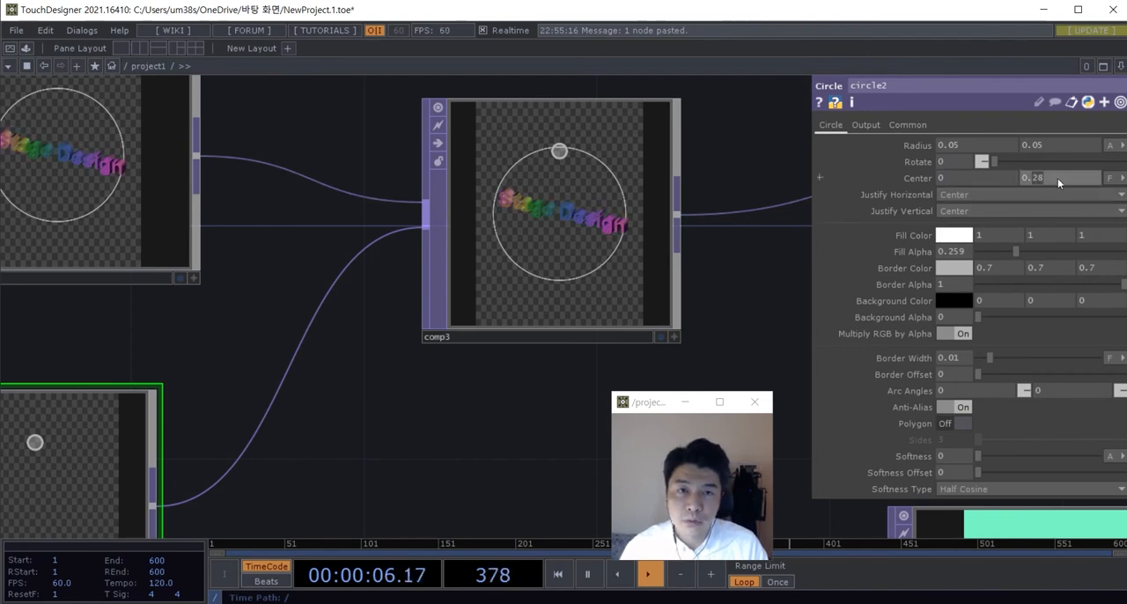
# Step: Move comp3 and comp2 together further right to make room after circle2
pyautogui.scroll(-6, 516, 423)
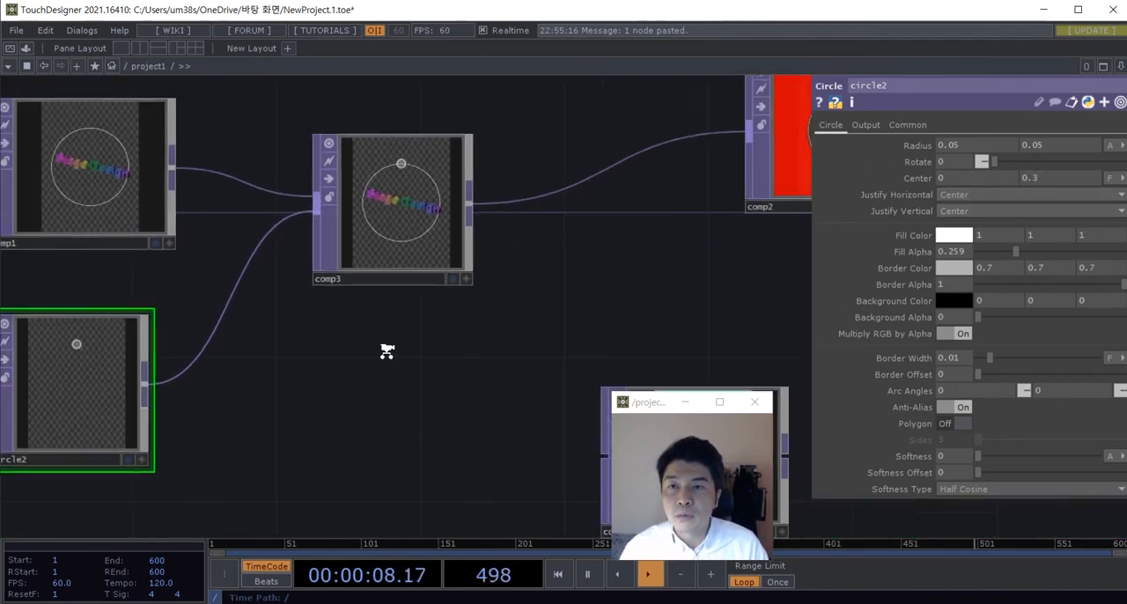
pyautogui.moveTo(679, 305); pyautogui.dragTo(358, 219, button='right')
pyautogui.moveTo(357, 292); pyautogui.dragTo(440, 272)
pyautogui.scroll(3, 370, 325)
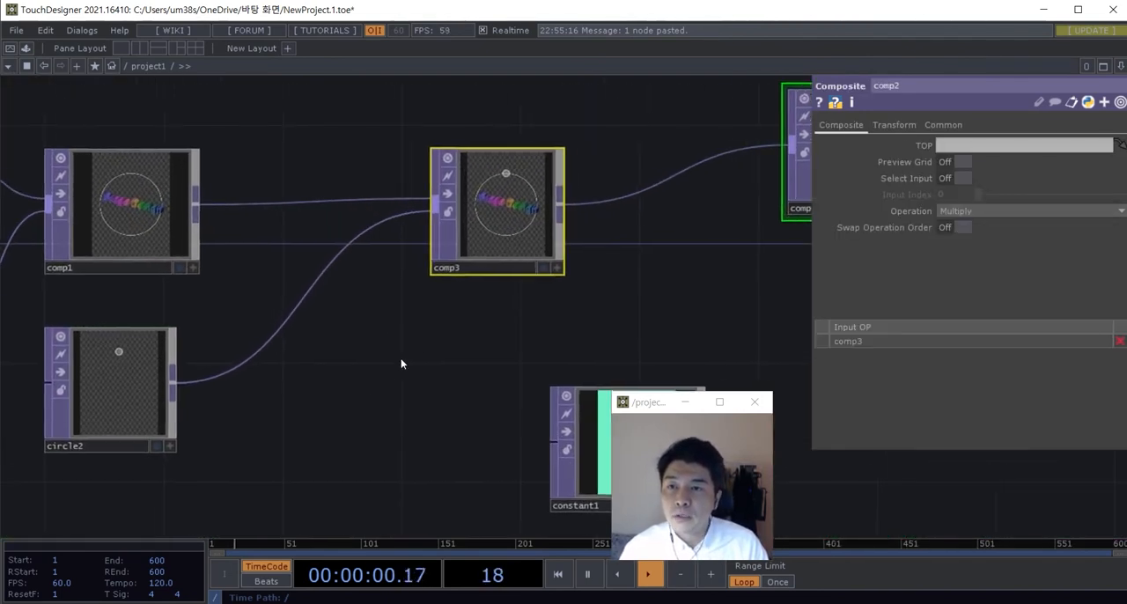
pyautogui.doubleClick(401, 361)
pyautogui.click(195, 220)
pyautogui.press('Escape')
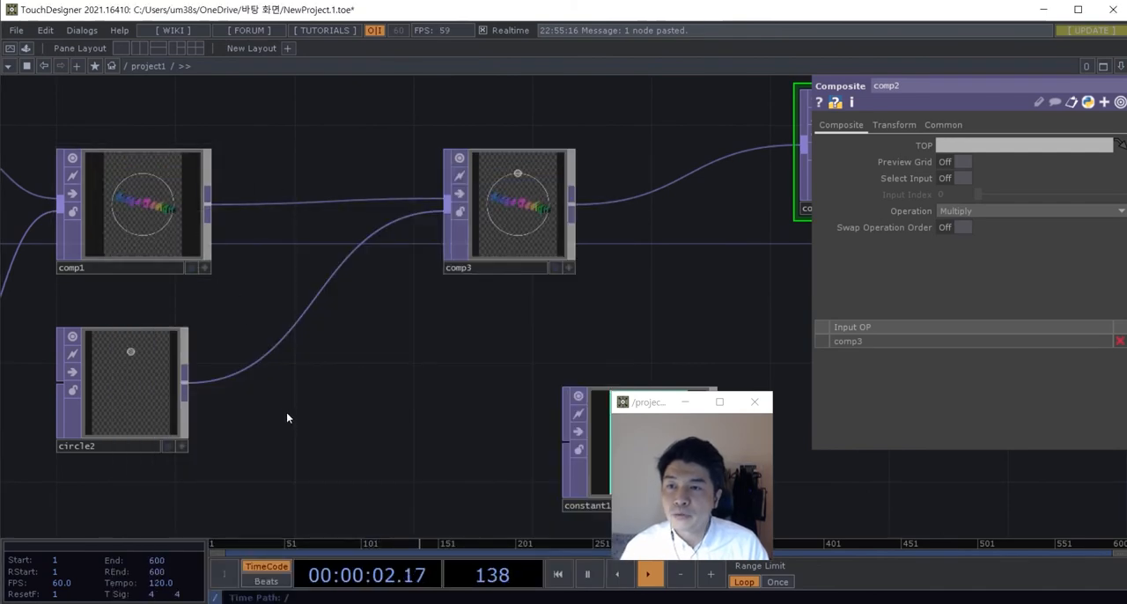
# Step: Add a Transform TOP between circle2 and comp3
pyautogui.doubleClick(287, 413)
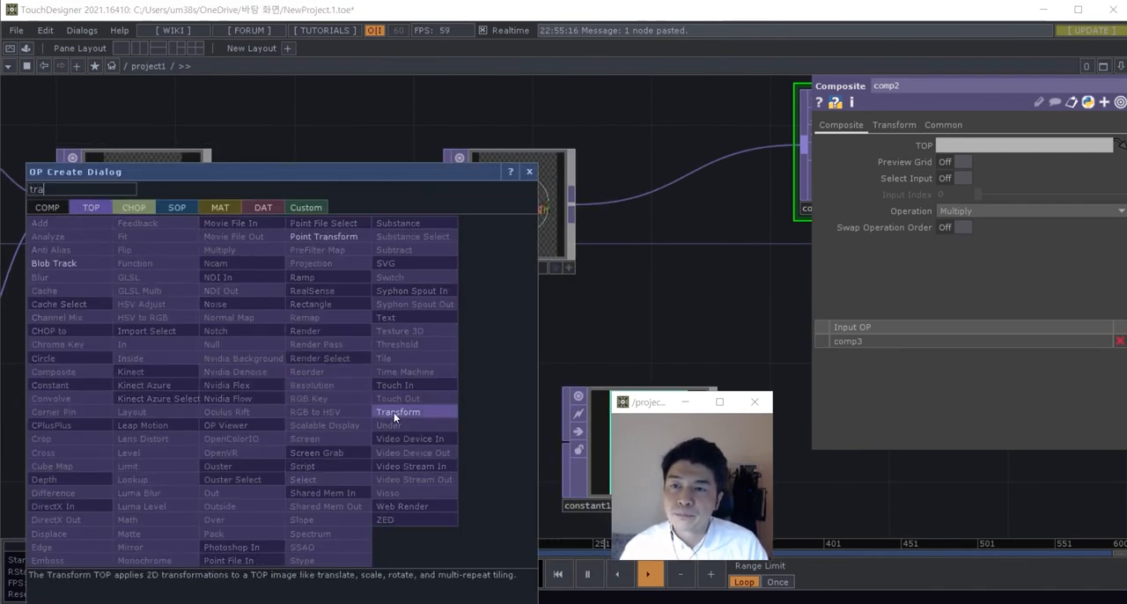
pyautogui.click(394, 412)
pyautogui.click(374, 414)
# Step: Wire circle2 through transform1 into comp3's second input and line transform1 up with circle2
pyautogui.moveTo(184, 381); pyautogui.dragTo(294, 410)
pyautogui.moveTo(447, 408); pyautogui.dragTo(447, 205)
pyautogui.moveTo(372, 407); pyautogui.dragTo(322, 360)
pyautogui.scroll(3, 322, 360)
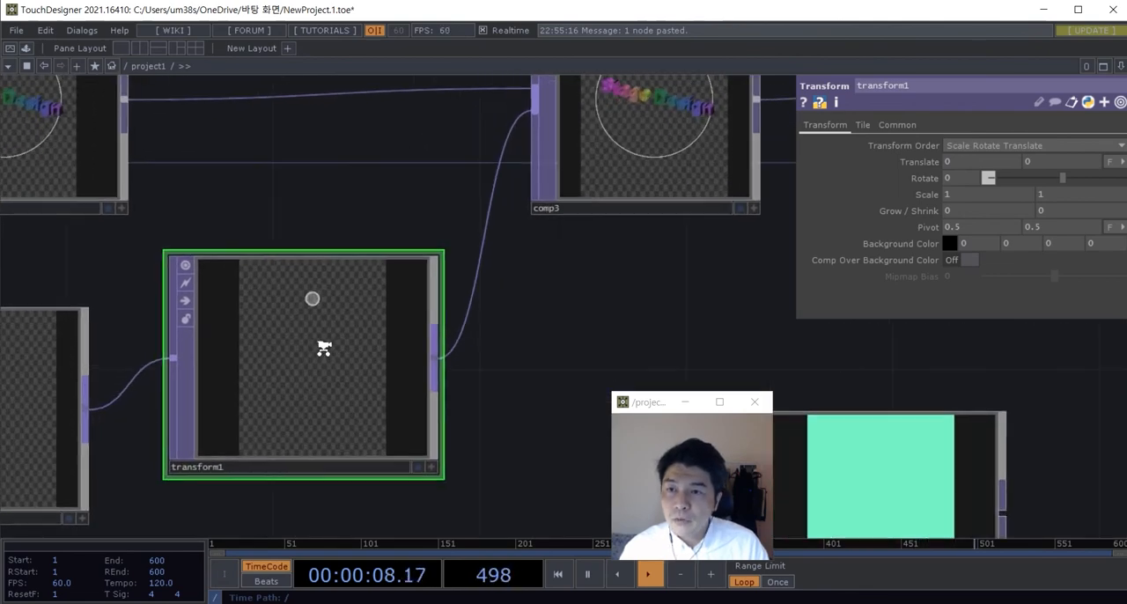
pyautogui.scroll(-1, 324, 377)
pyautogui.moveTo(337, 411); pyautogui.dragTo(341, 426)
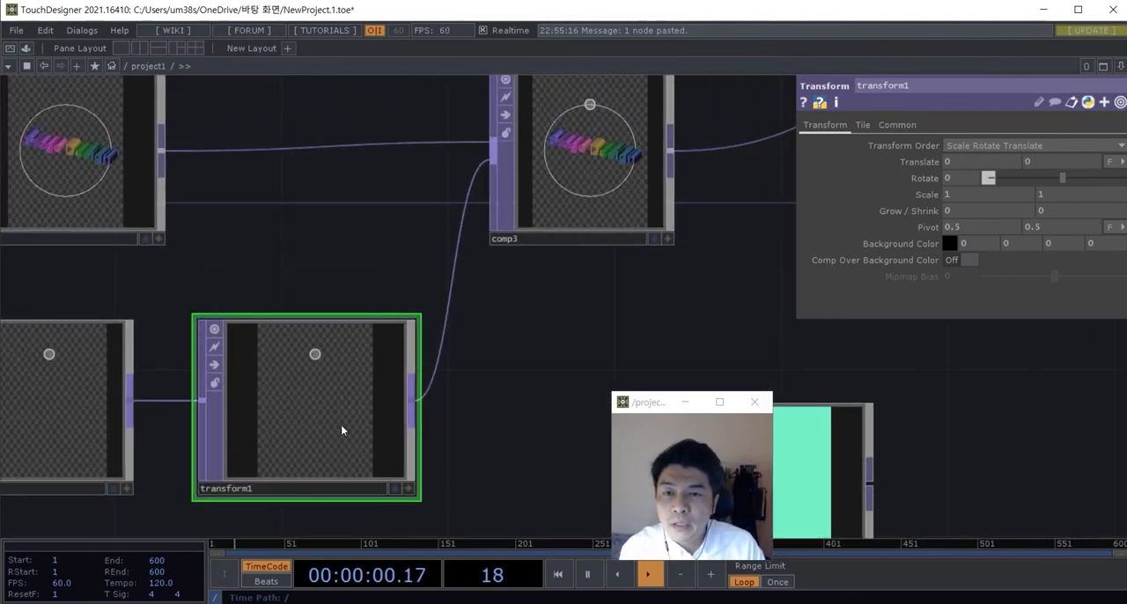
# Step: Try a rotation of 195 on transform1 and examine where the small circle lands on the ring in comp3
pyautogui.moveTo(484, 442); pyautogui.dragTo(517, 365)
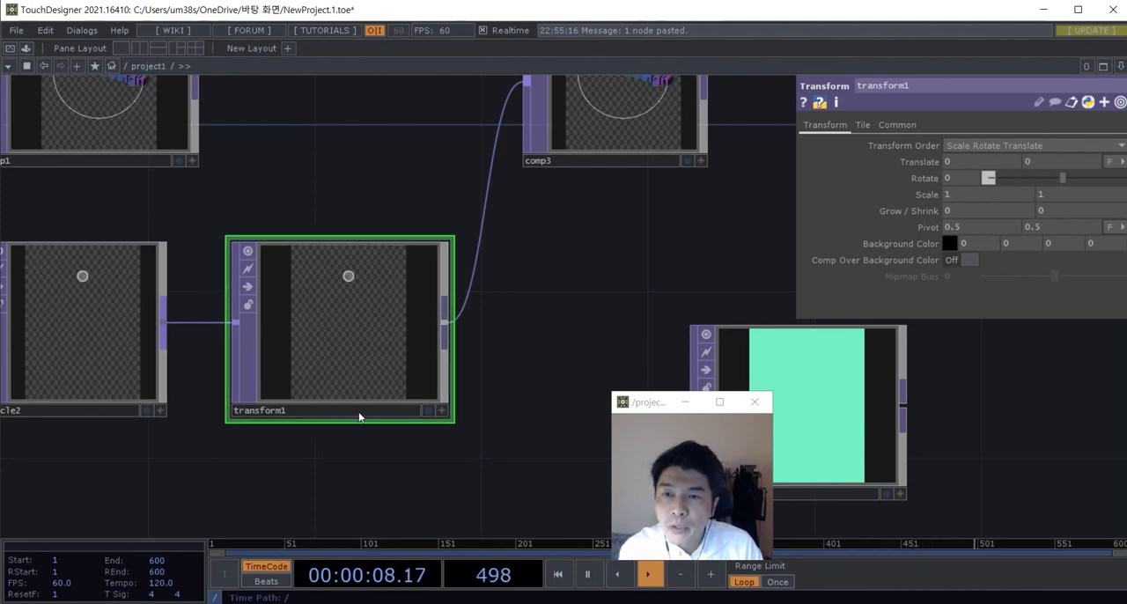
pyautogui.scroll(2, 376, 352)
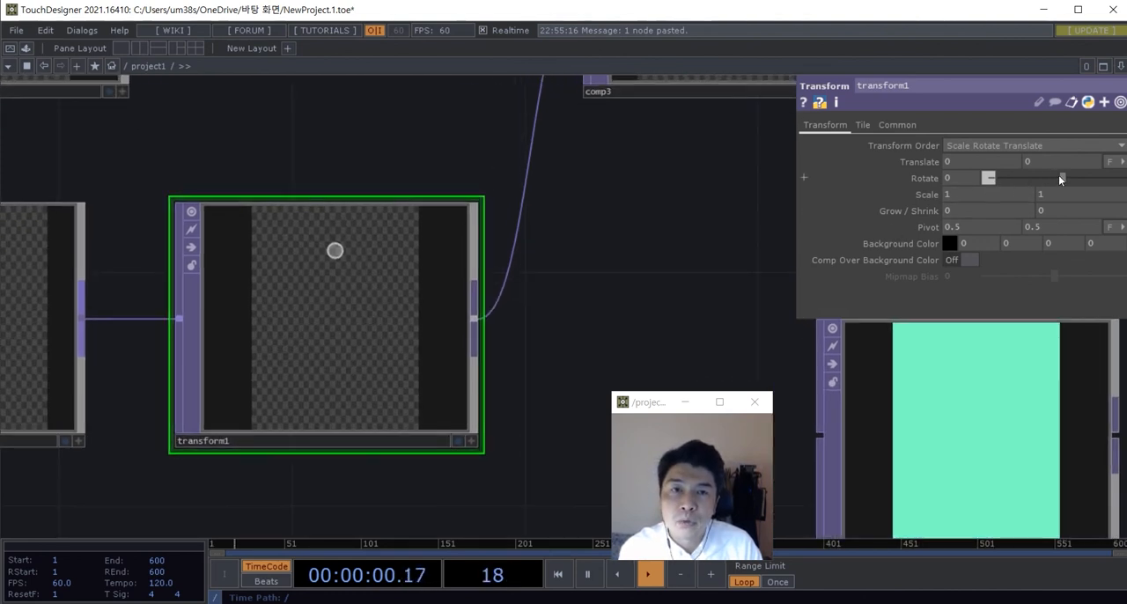
pyautogui.moveTo(1061, 178); pyautogui.dragTo(1086, 180)
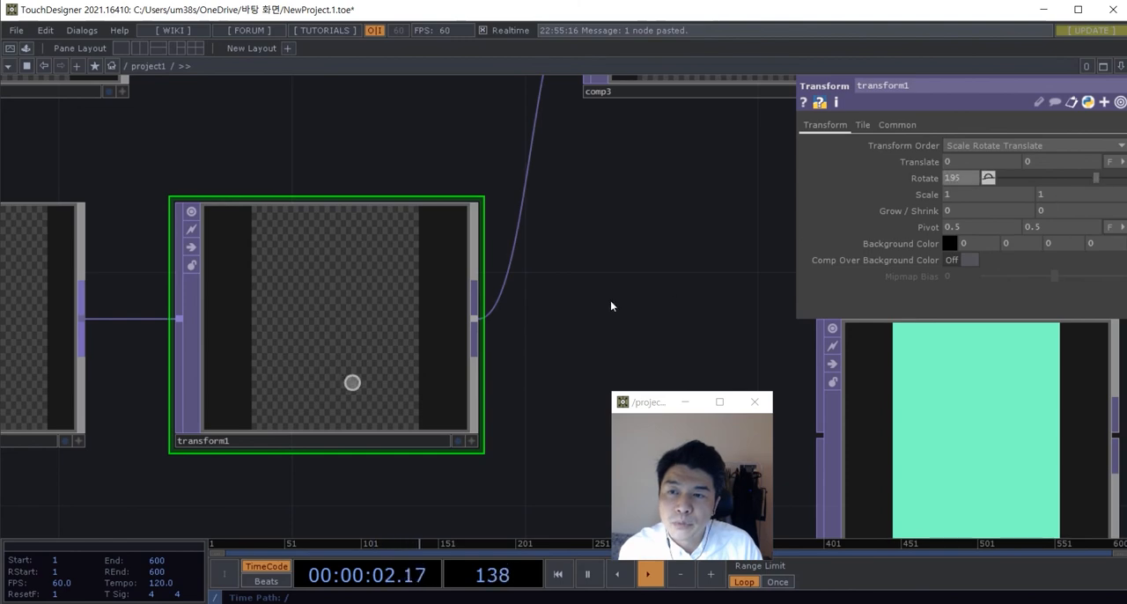
pyautogui.scroll(-3, 501, 343)
pyautogui.moveTo(558, 377); pyautogui.dragTo(623, 377)
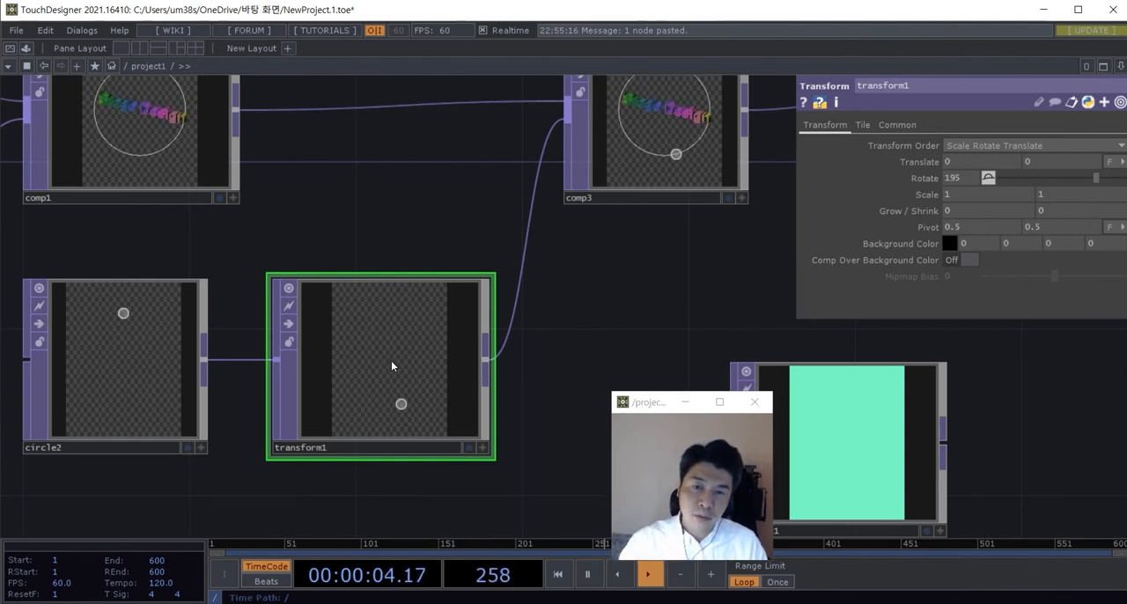
pyautogui.moveTo(608, 340); pyautogui.dragTo(520, 395)
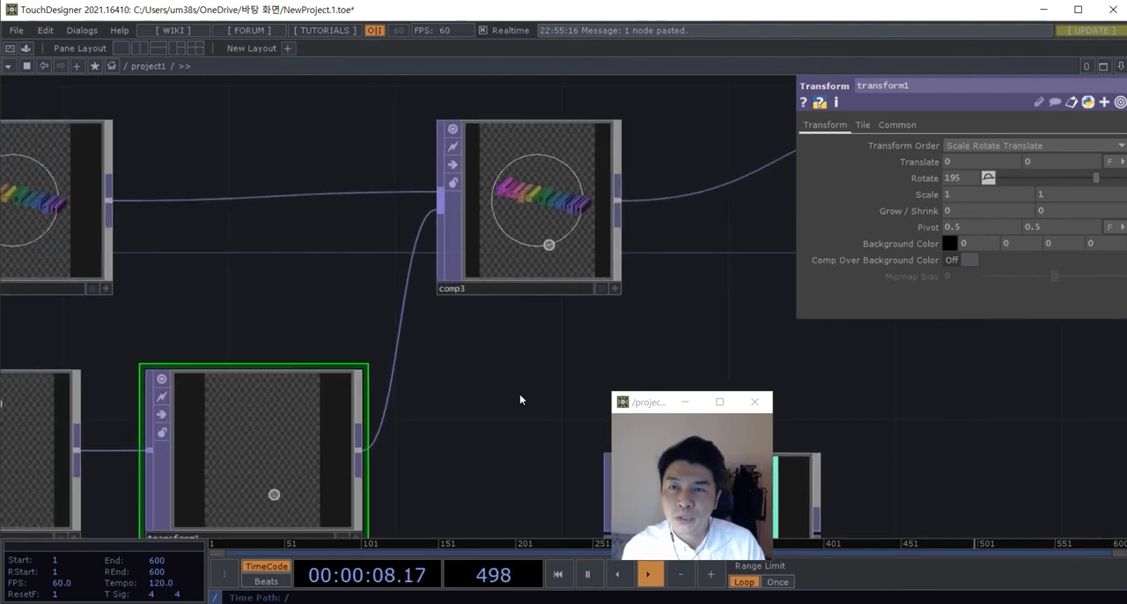
pyautogui.scroll(5, 528, 181)
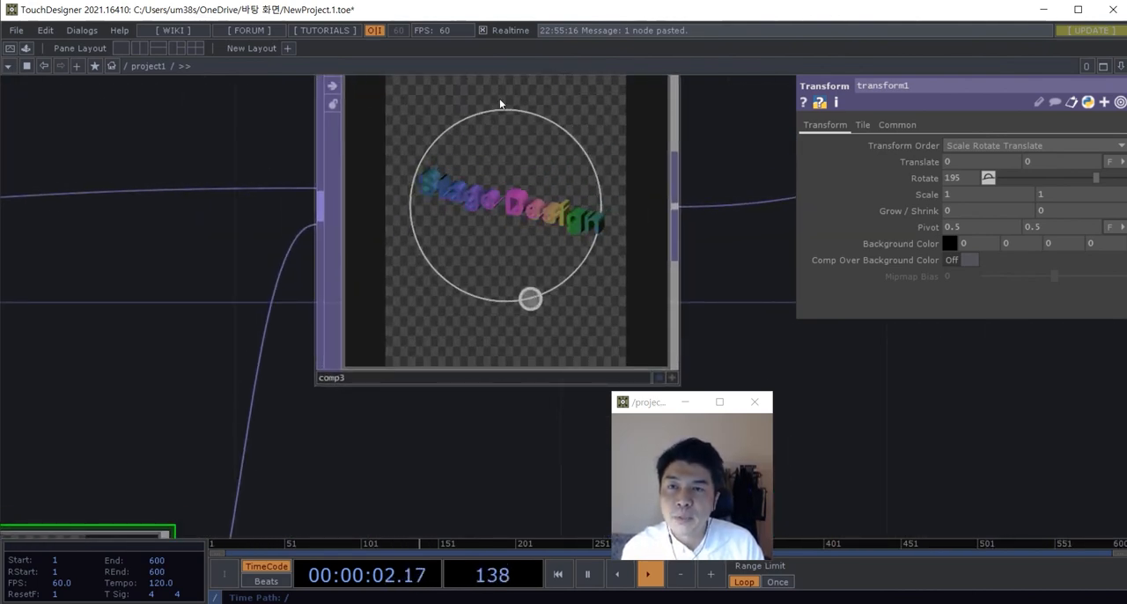
pyautogui.scroll(-8, 516, 257)
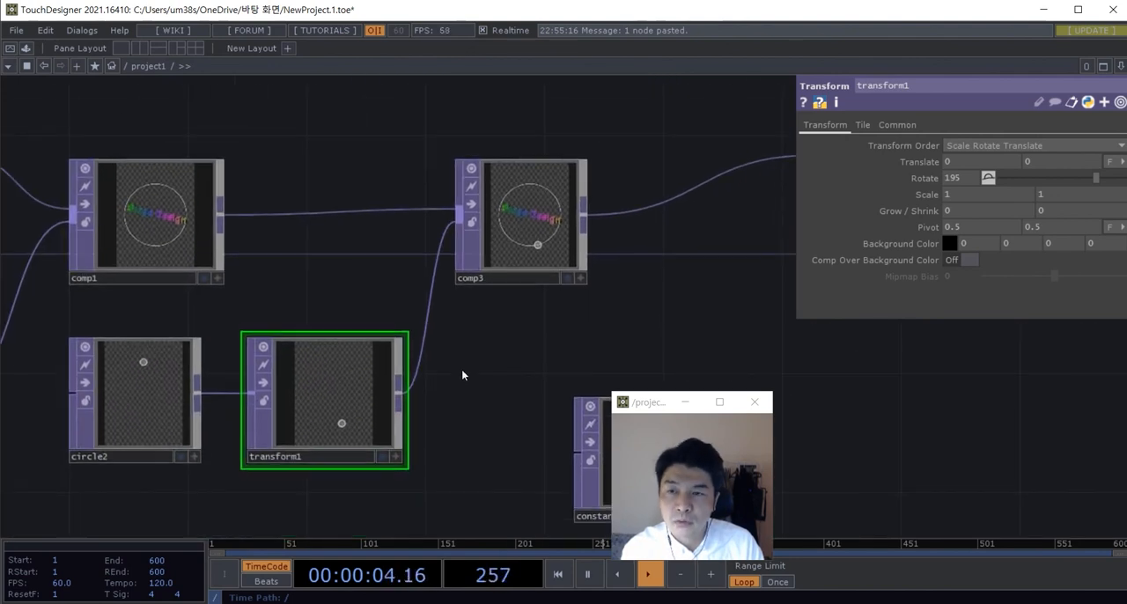
# Step: Drive transform1's rotation with the expression absTime.seconds * 20
pyautogui.scroll(4, 370, 392)
pyautogui.click(915, 179)
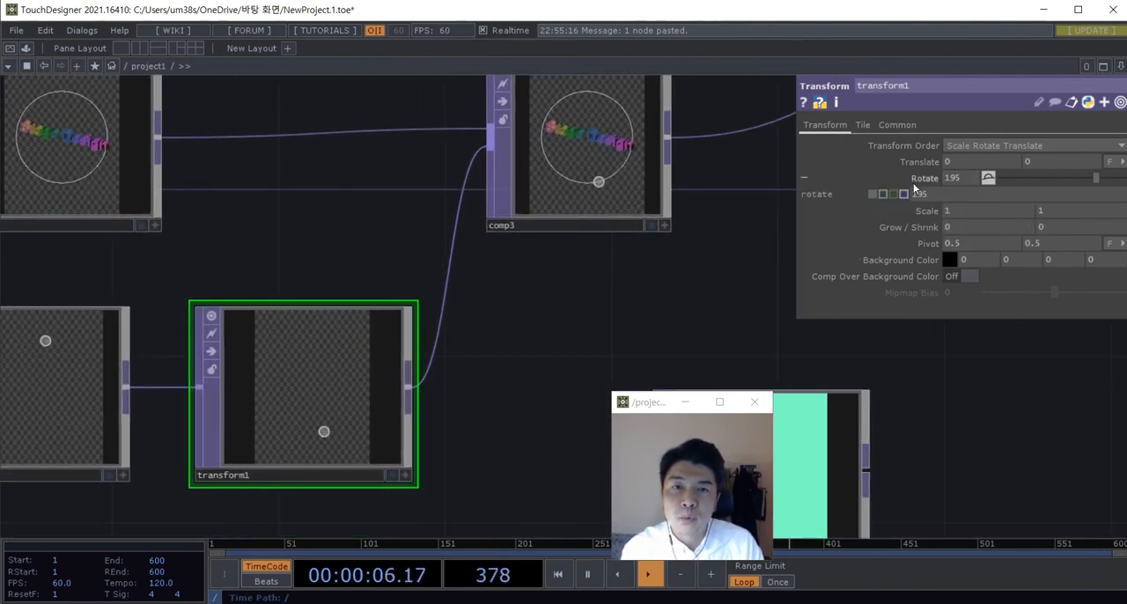
pyautogui.click(885, 194)
pyautogui.click(931, 191)
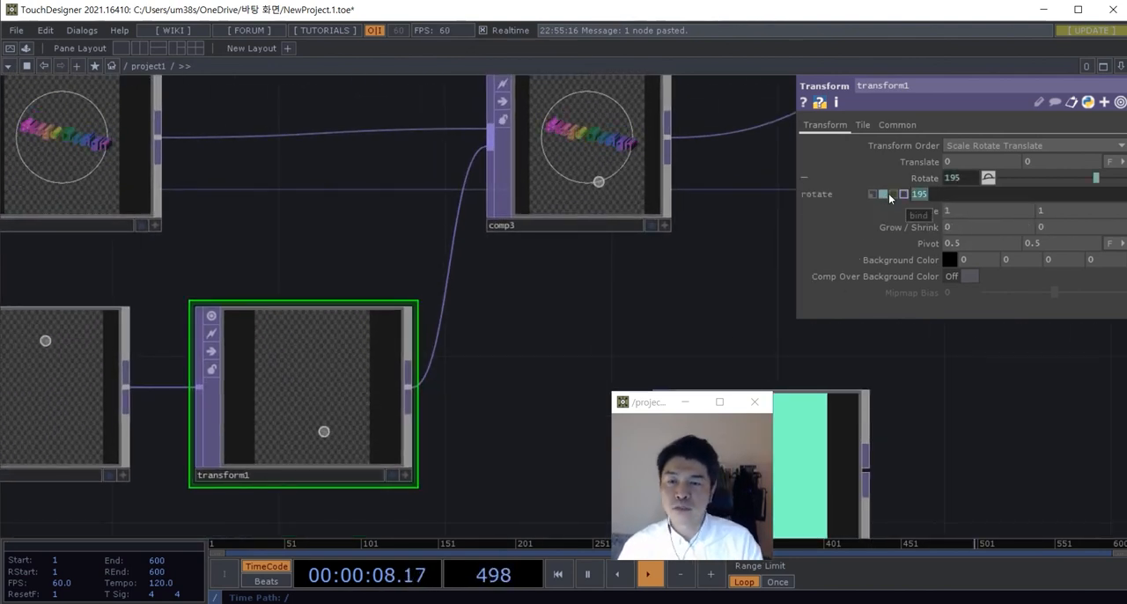
pyautogui.write('absTi')
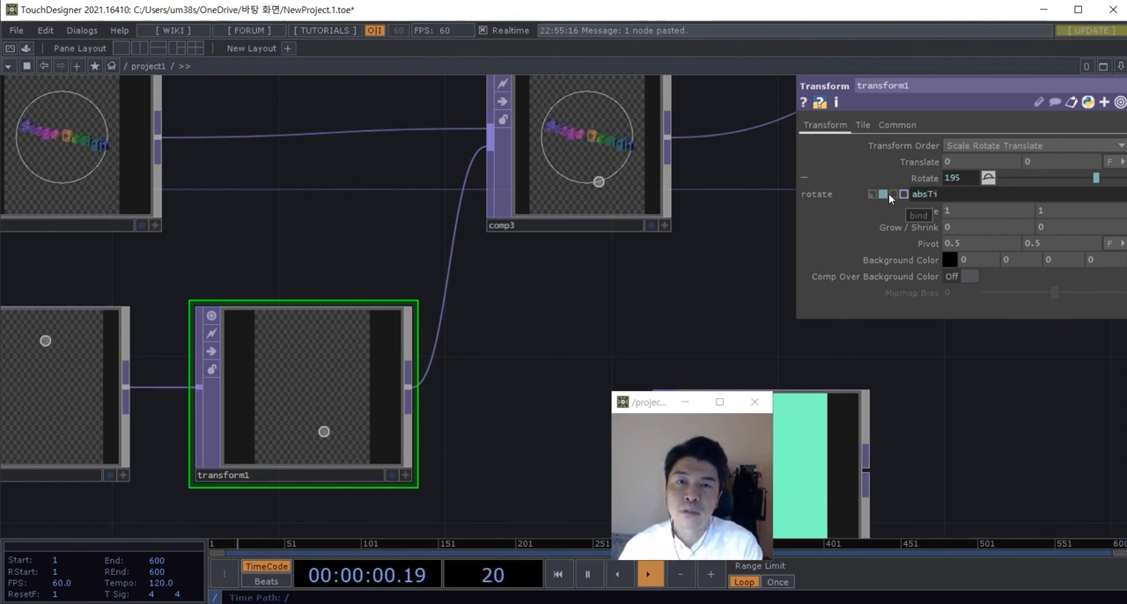
pyautogui.write('me.seconds * 20')
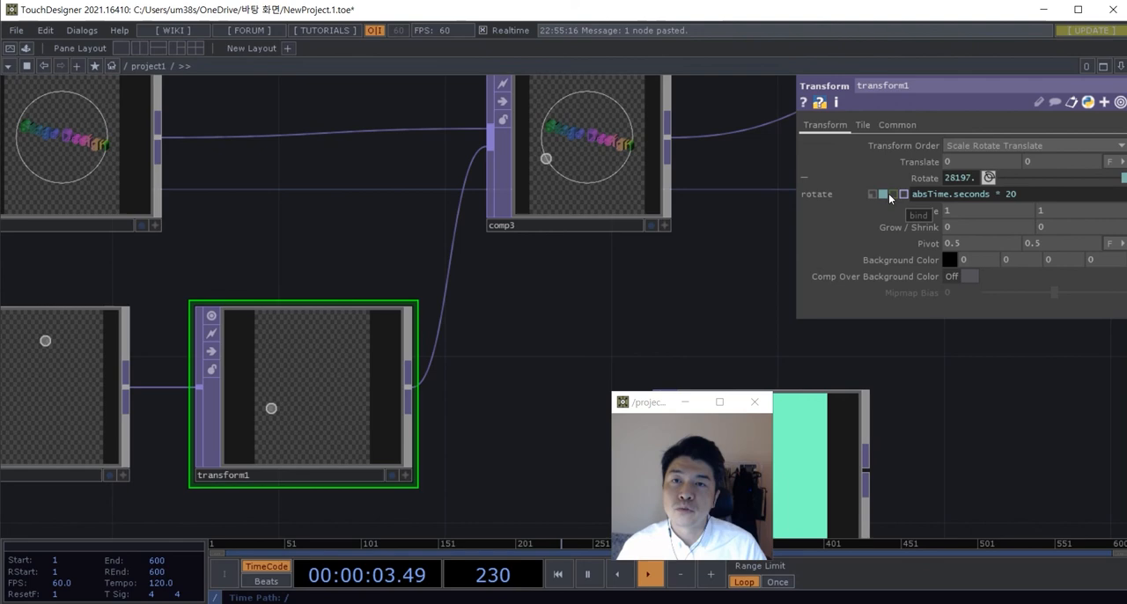
pyautogui.scroll(-3, 593, 212)
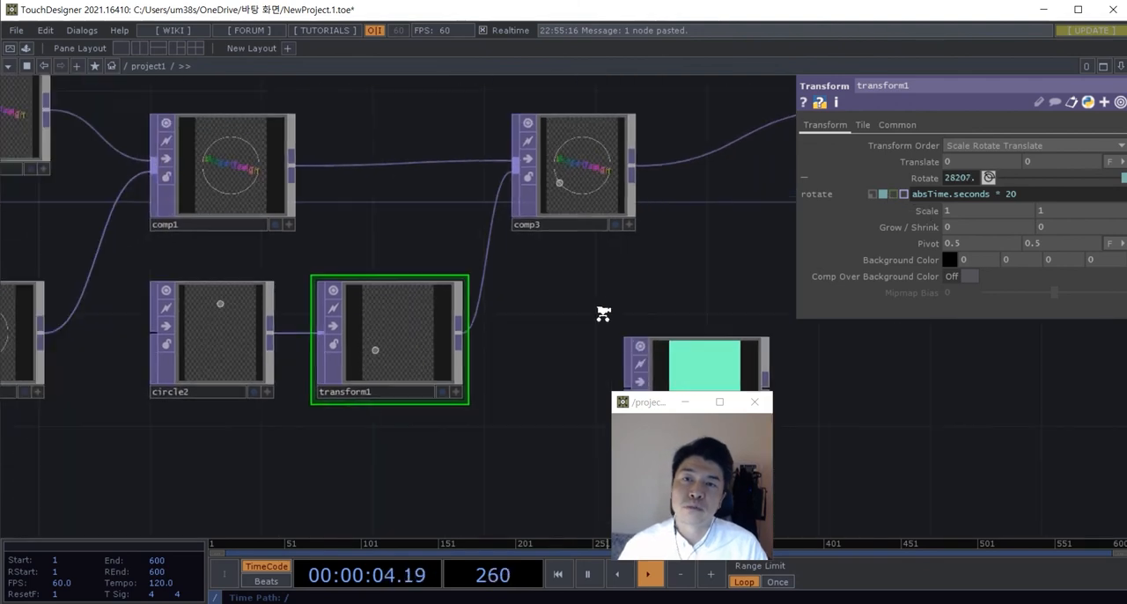
# Step: Wire constant1 into comp2's second input so the solid colour joins the comp3 composite
pyautogui.moveTo(605, 315); pyautogui.dragTo(264, 312)
pyautogui.scroll(-2, 464, 256)
pyautogui.scroll(5, 476, 253)
pyautogui.moveTo(527, 123); pyautogui.dragTo(554, 188)
pyautogui.moveTo(191, 213); pyautogui.dragTo(531, 308)
pyautogui.scroll(3, 601, 343)
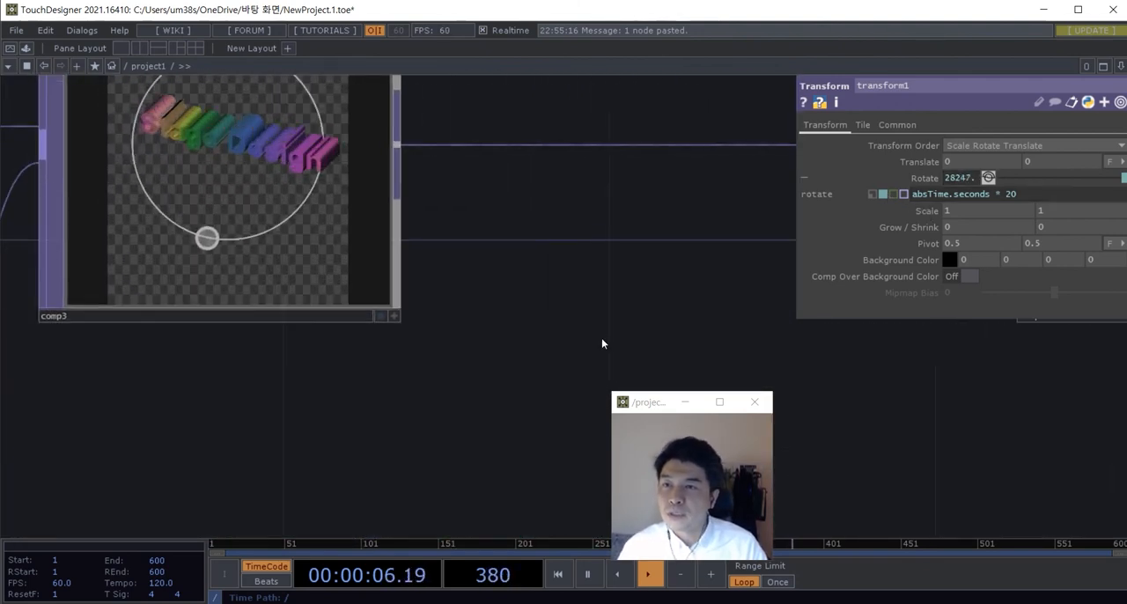
pyautogui.moveTo(602, 343); pyautogui.dragTo(679, 427)
pyautogui.scroll(-5, 382, 227)
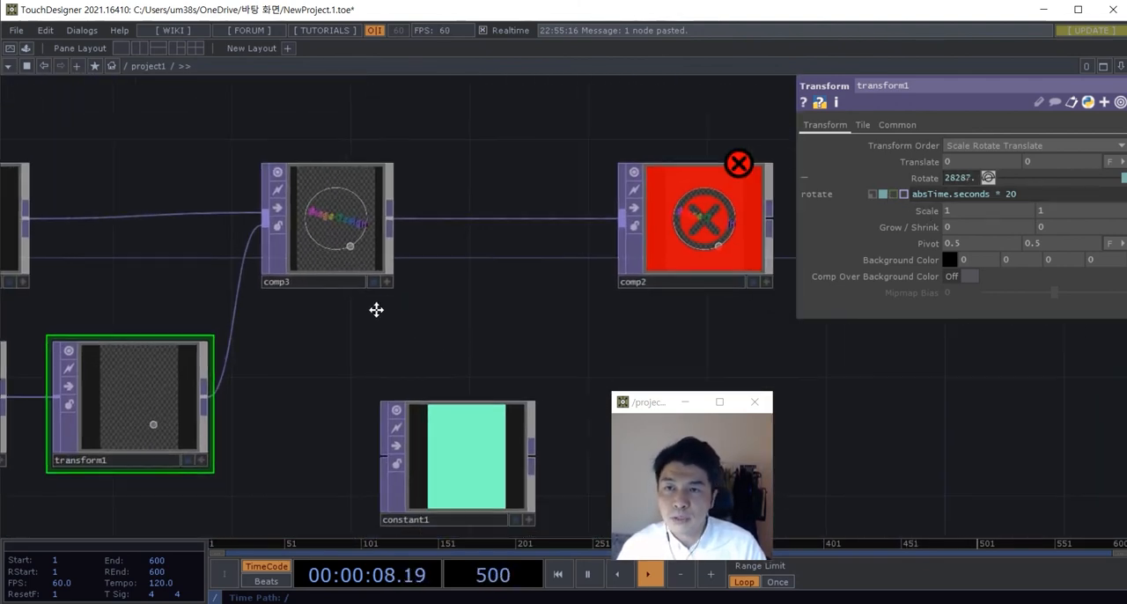
pyautogui.moveTo(449, 434); pyautogui.dragTo(649, 220)
pyautogui.scroll(3, 649, 219)
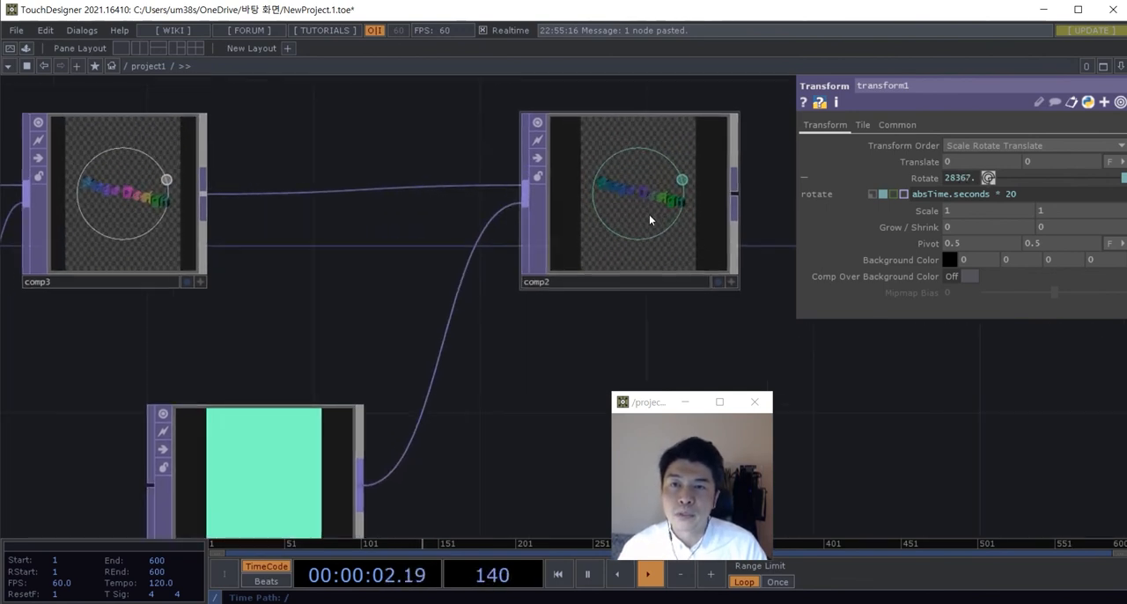
# Step: Set comp2's operation to Over and show its output as the network background
pyautogui.click(649, 219)
pyautogui.click(1028, 211)
pyautogui.click(1048, 326)
pyautogui.scroll(-2, 499, 396)
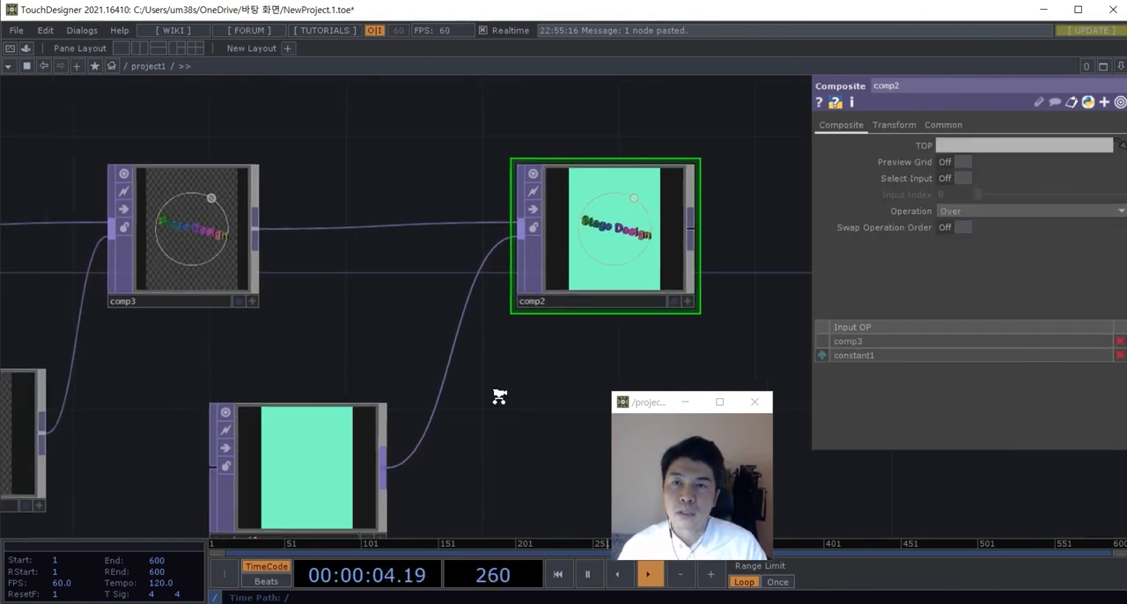
pyautogui.scroll(3, 573, 238)
pyautogui.click(640, 325)
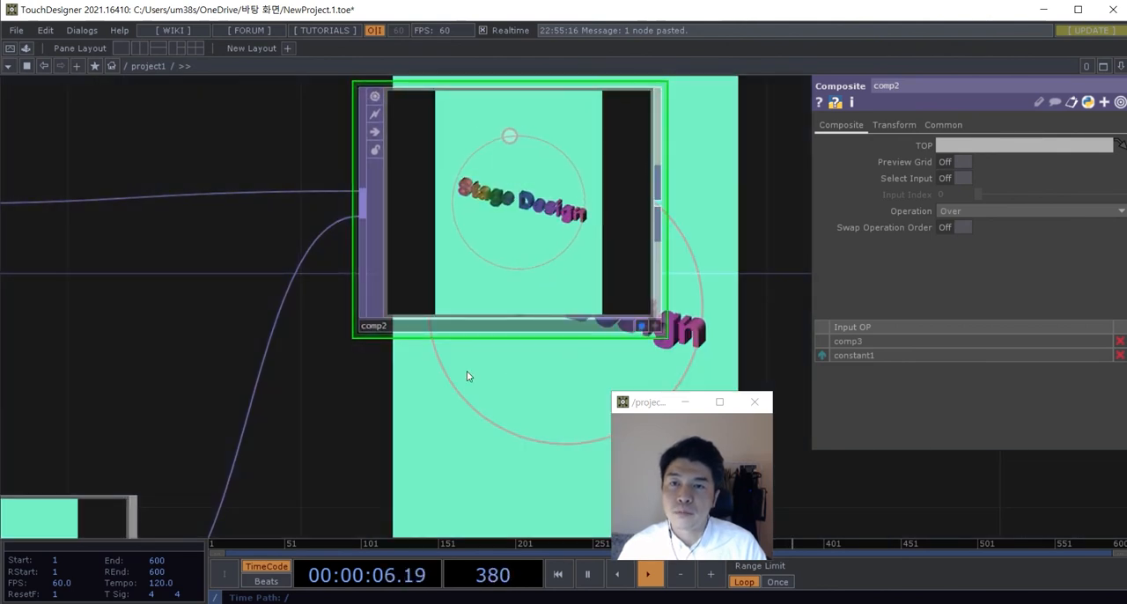
# Step: Change constant1's colour to a dark blue with hue 196, saturation 1 and value 0.5
pyautogui.scroll(-3, 467, 372)
pyautogui.moveTo(290, 370); pyautogui.dragTo(361, 376)
pyautogui.click(96, 408)
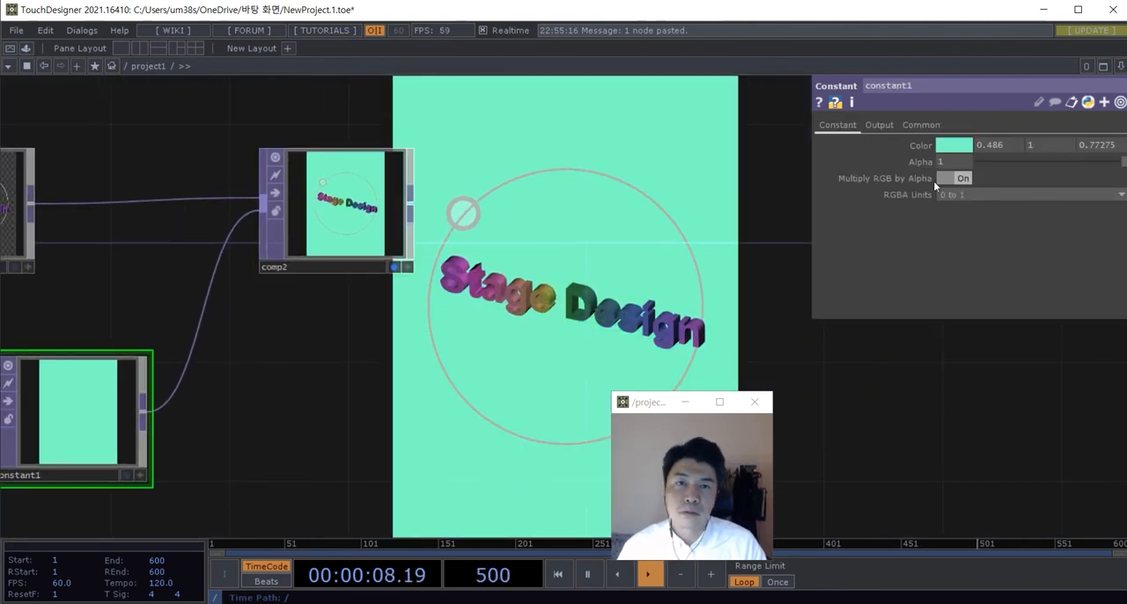
pyautogui.click(955, 148)
pyautogui.moveTo(986, 163); pyautogui.dragTo(951, 165)
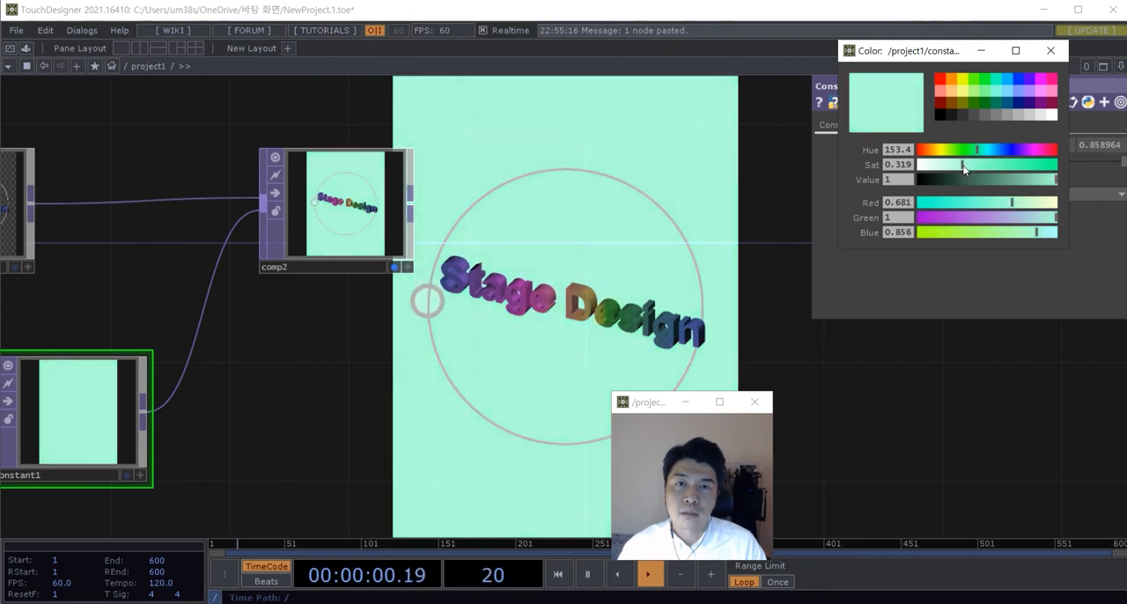
pyautogui.click(1009, 104)
pyautogui.click(1016, 105)
pyautogui.click(1017, 115)
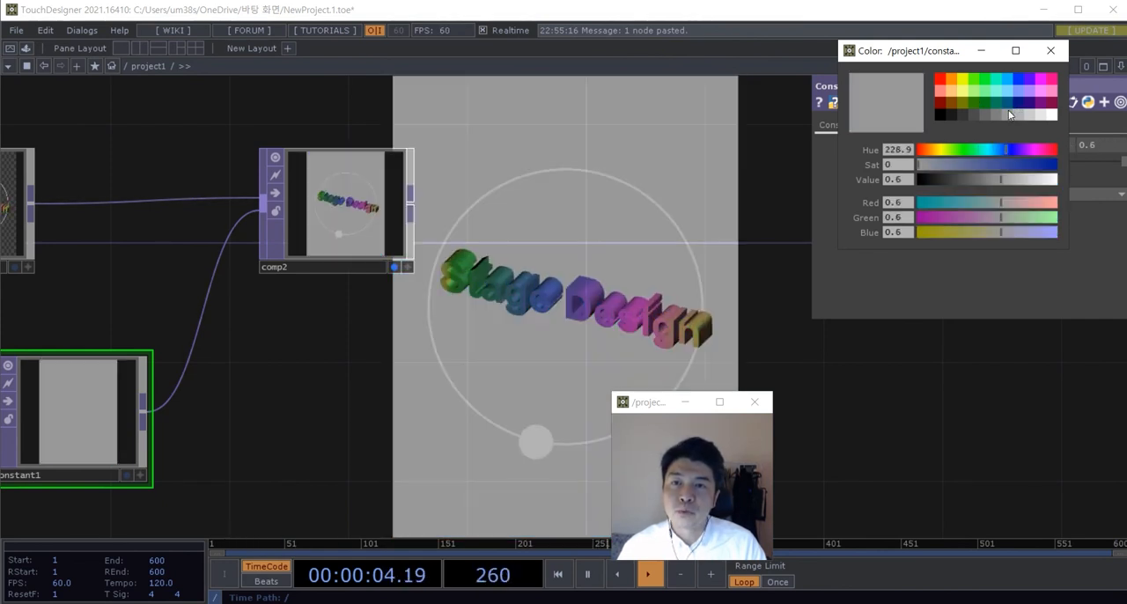
pyautogui.click(1012, 106)
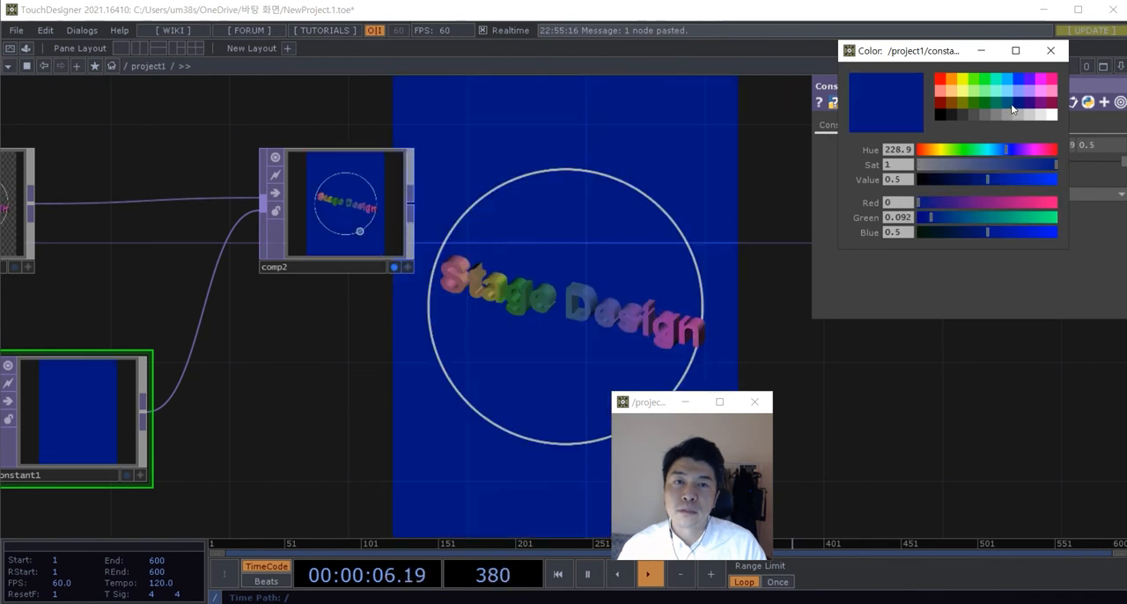
pyautogui.click(1008, 101)
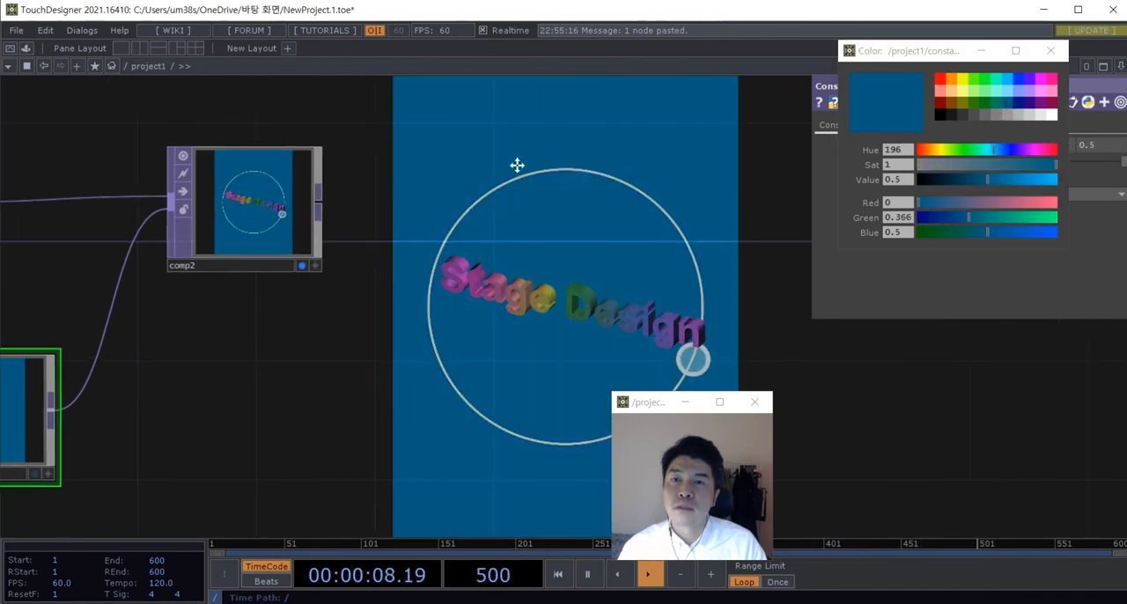
# Step: Move the floating webcam viewer clear of comp2's background display and examine the whole composite
pyautogui.scroll(-3, 467, 342)
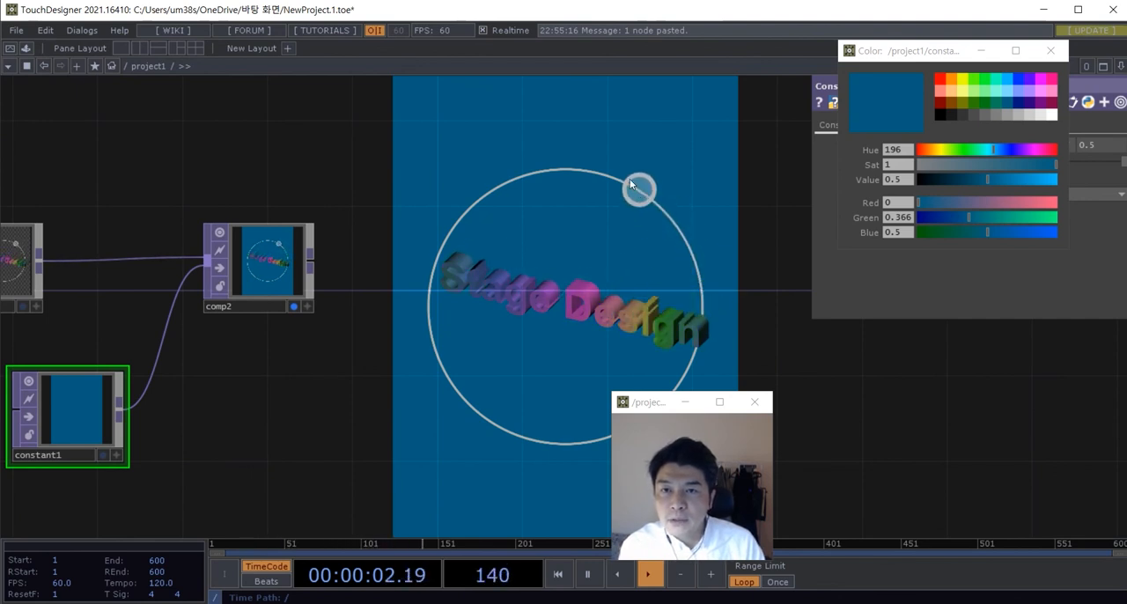
pyautogui.scroll(-3, 504, 375)
pyautogui.moveTo(502, 383); pyautogui.dragTo(424, 386)
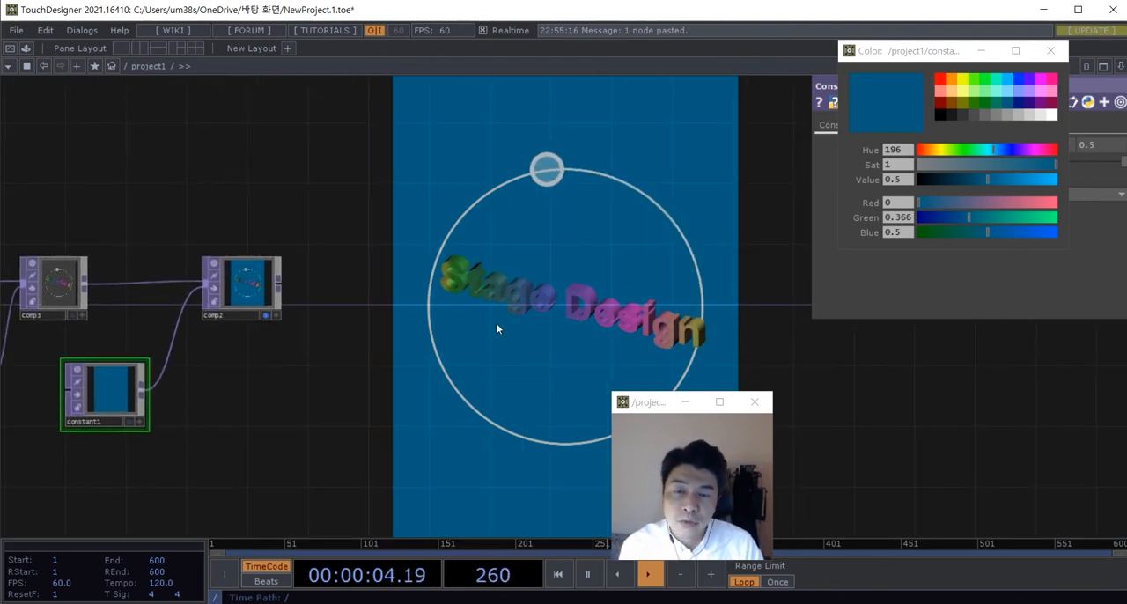
pyautogui.scroll(-3, 493, 322)
pyautogui.moveTo(659, 403); pyautogui.dragTo(862, 358)
pyautogui.moveTo(655, 376); pyautogui.dragTo(643, 395)
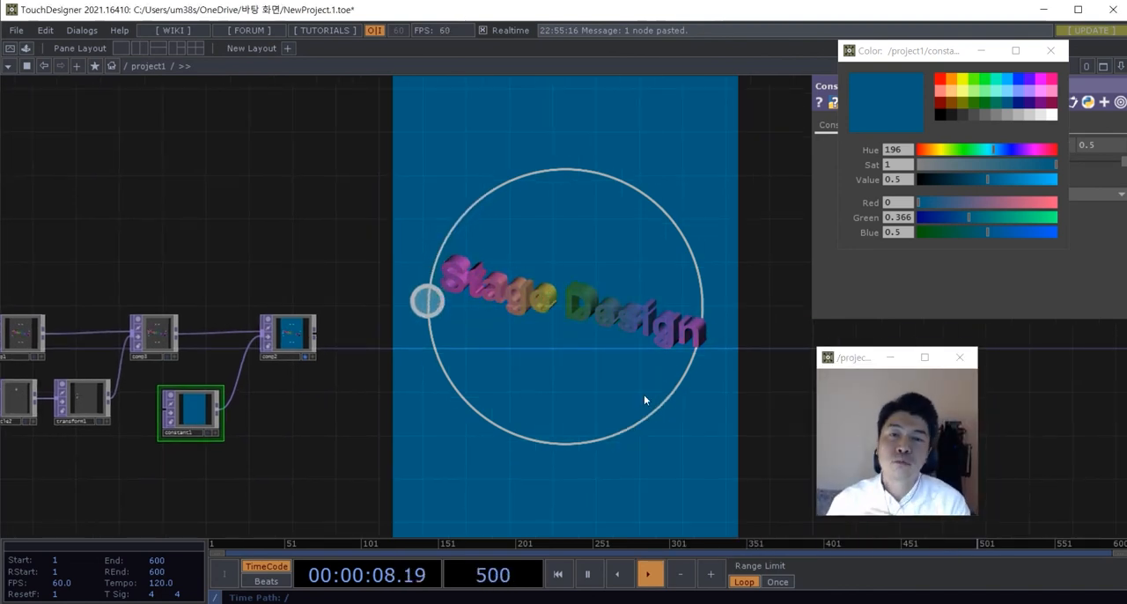